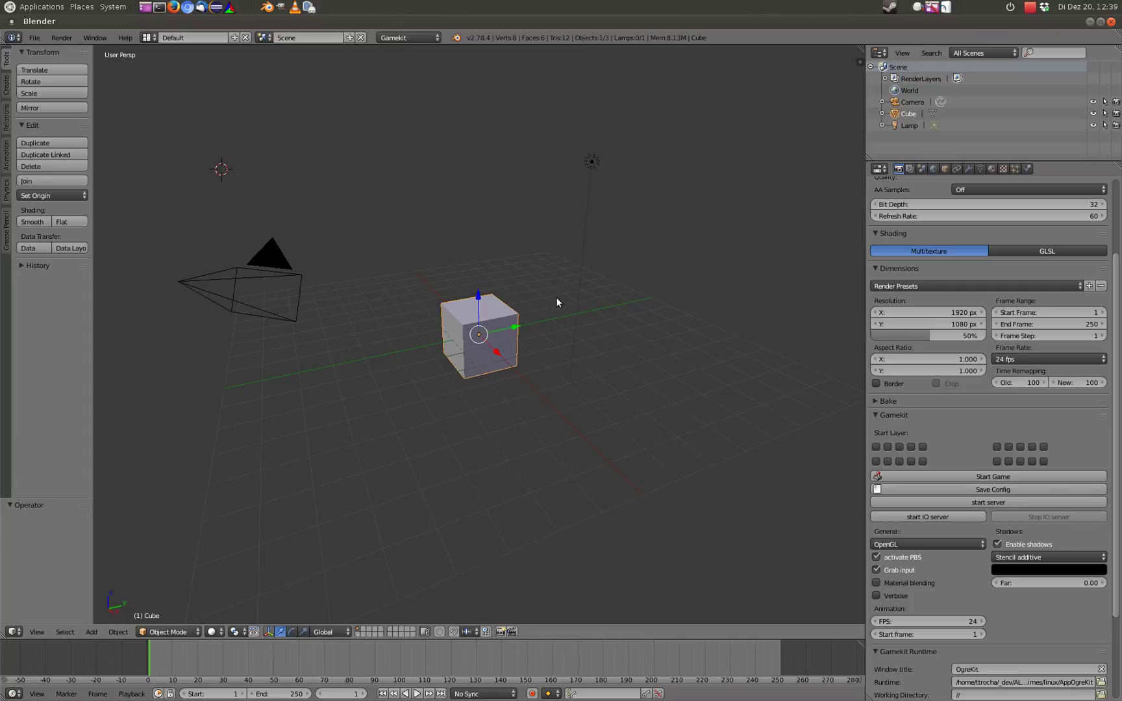
Step: Test-run the cube scene in the standalone player, then try launching it in OgreKit
{"action": "middle_click_drag", "start_coordinate": [474, 424], "coordinate": [408, 342]}
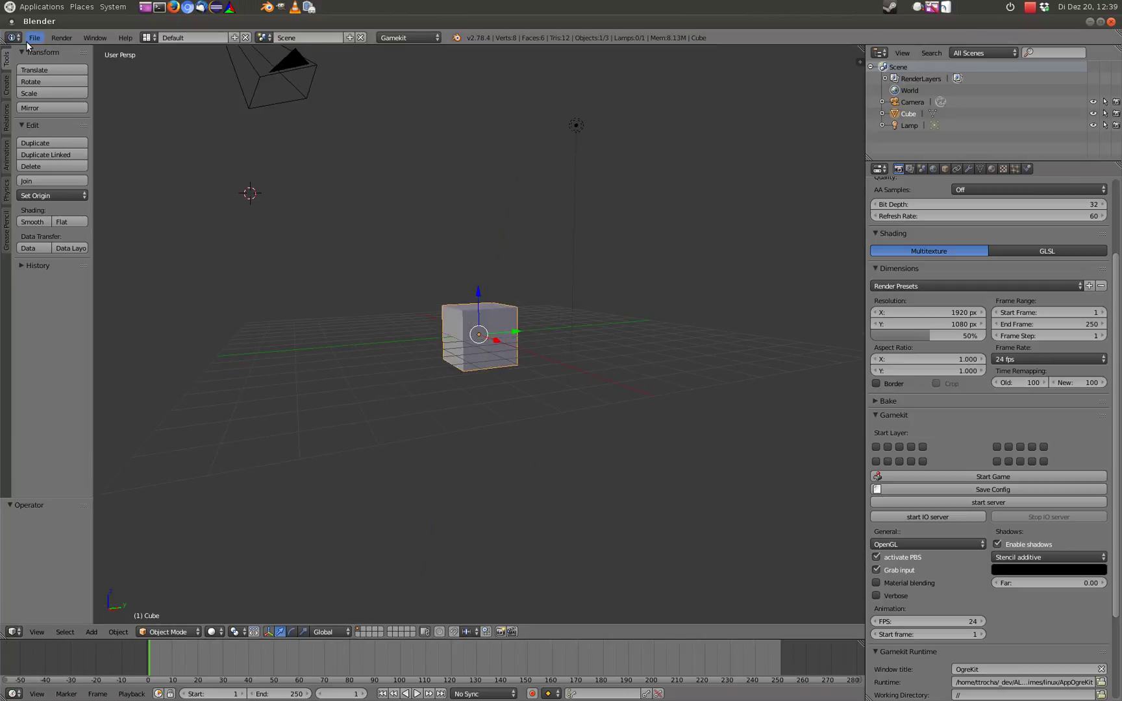
{"action": "middle_click_drag", "start_coordinate": [622, 283], "coordinate": [594, 290]}
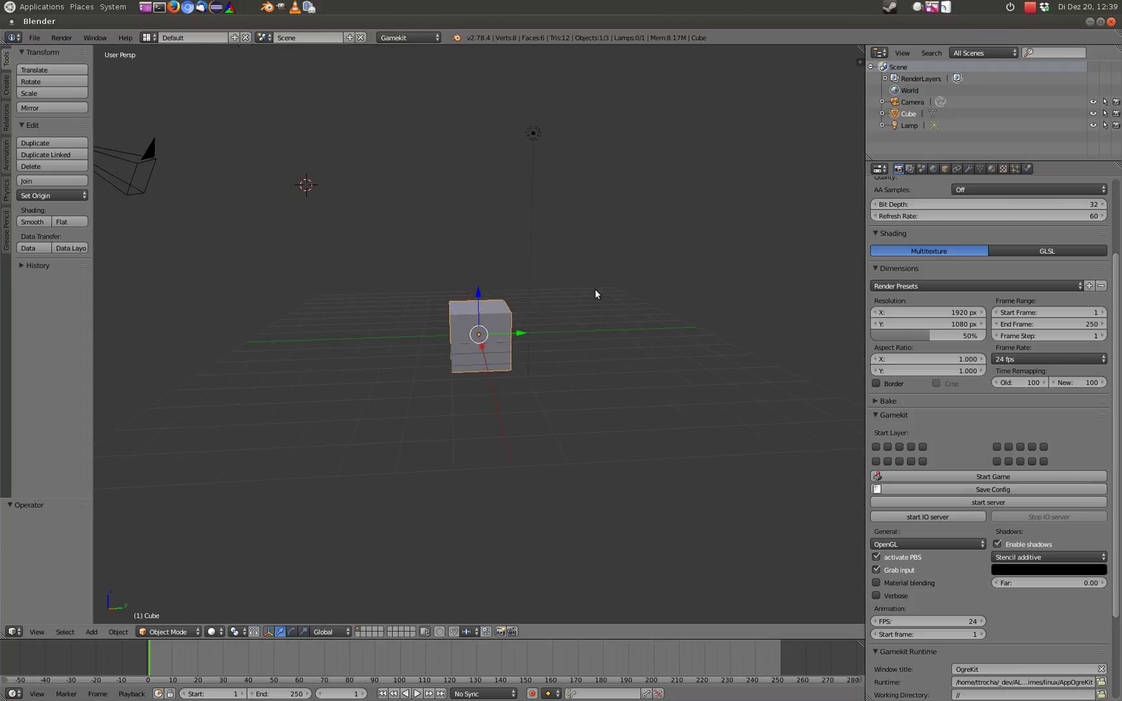
{"action": "scroll", "coordinate": [930, 247], "scroll_direction": "up", "scroll_amount": 4}
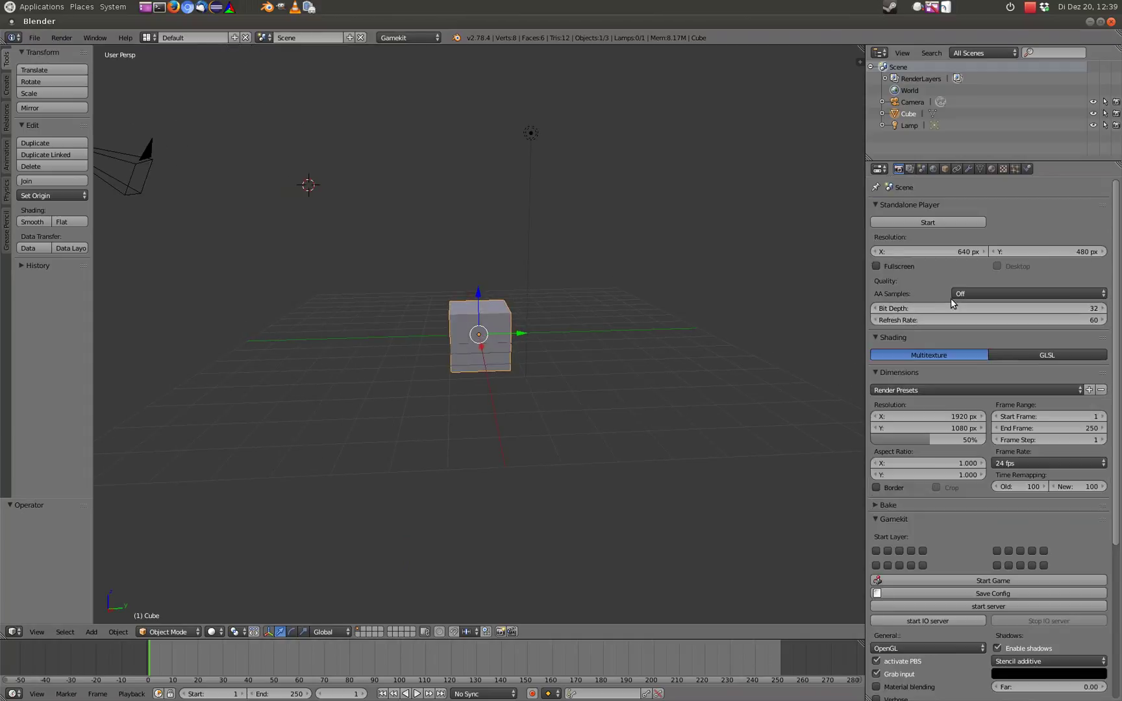
{"action": "left_click", "coordinate": [915, 223]}
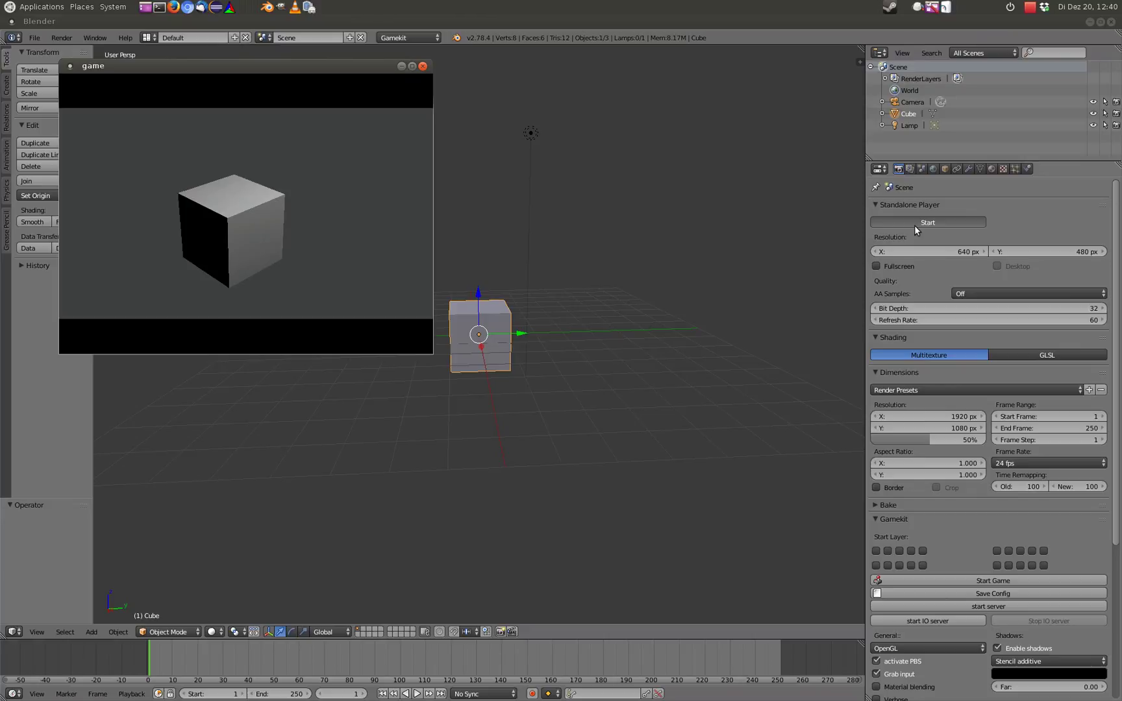
{"action": "key", "text": "Escape"}
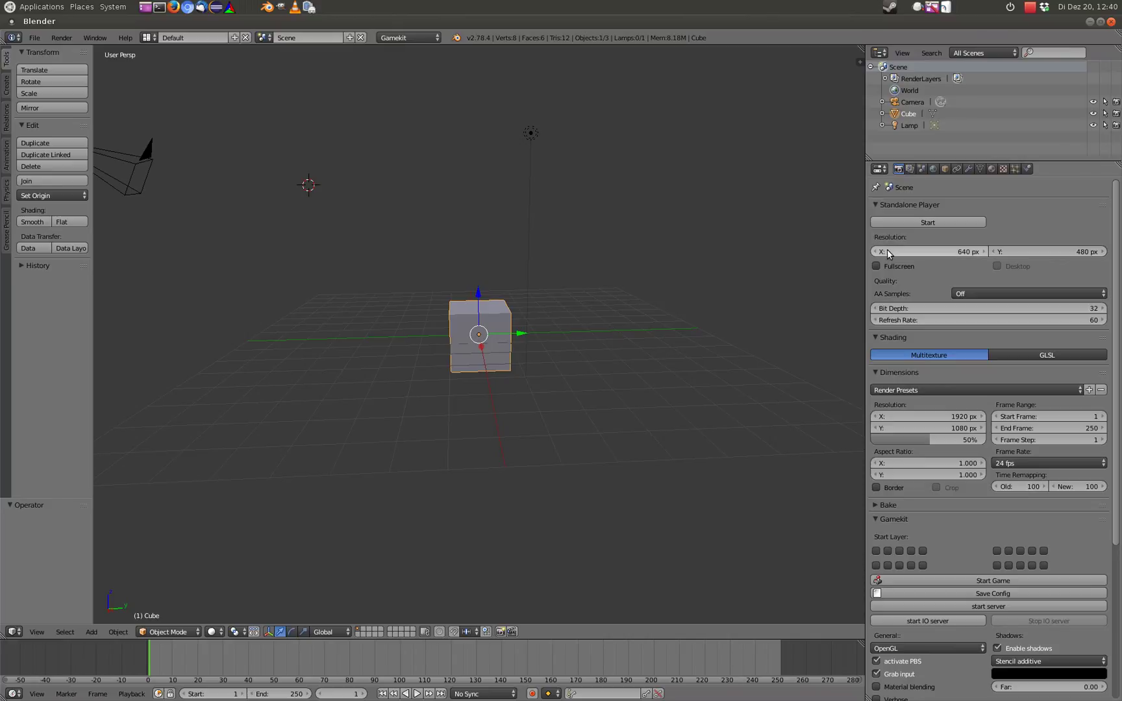
{"action": "scroll", "coordinate": [917, 259], "scroll_direction": "down", "scroll_amount": 5}
{"action": "left_click", "coordinate": [970, 465]}
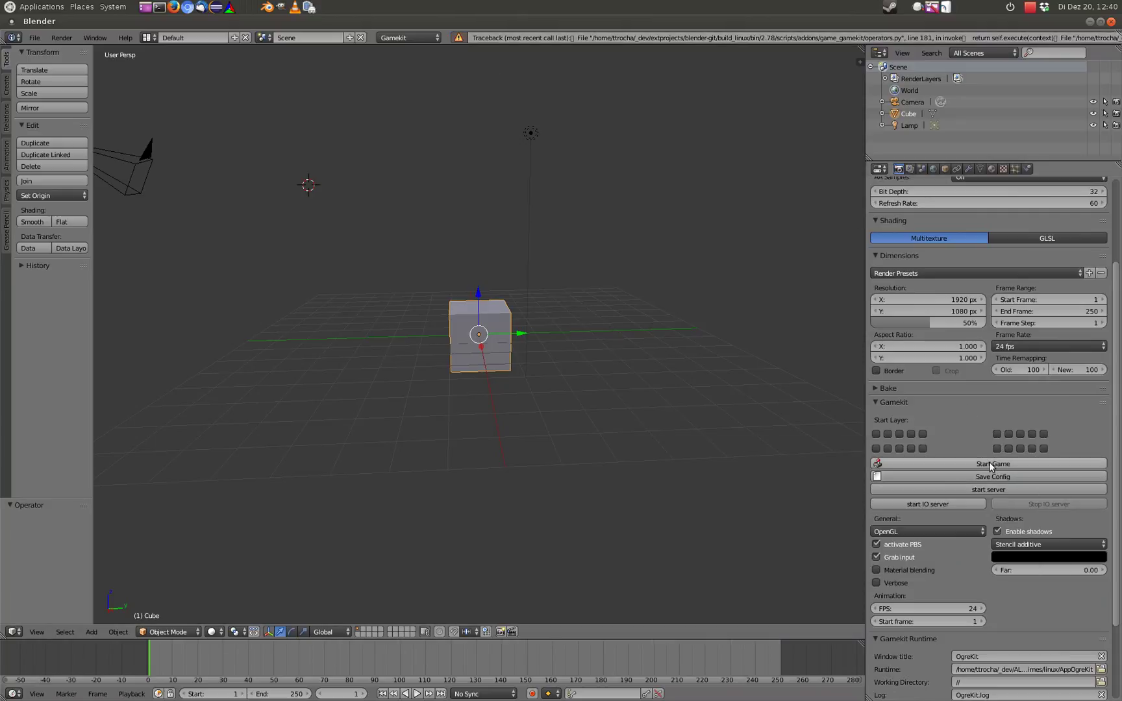
Step: Save the scene as project.blend and run it in the OgreKit player
{"action": "left_click", "coordinate": [35, 39]}
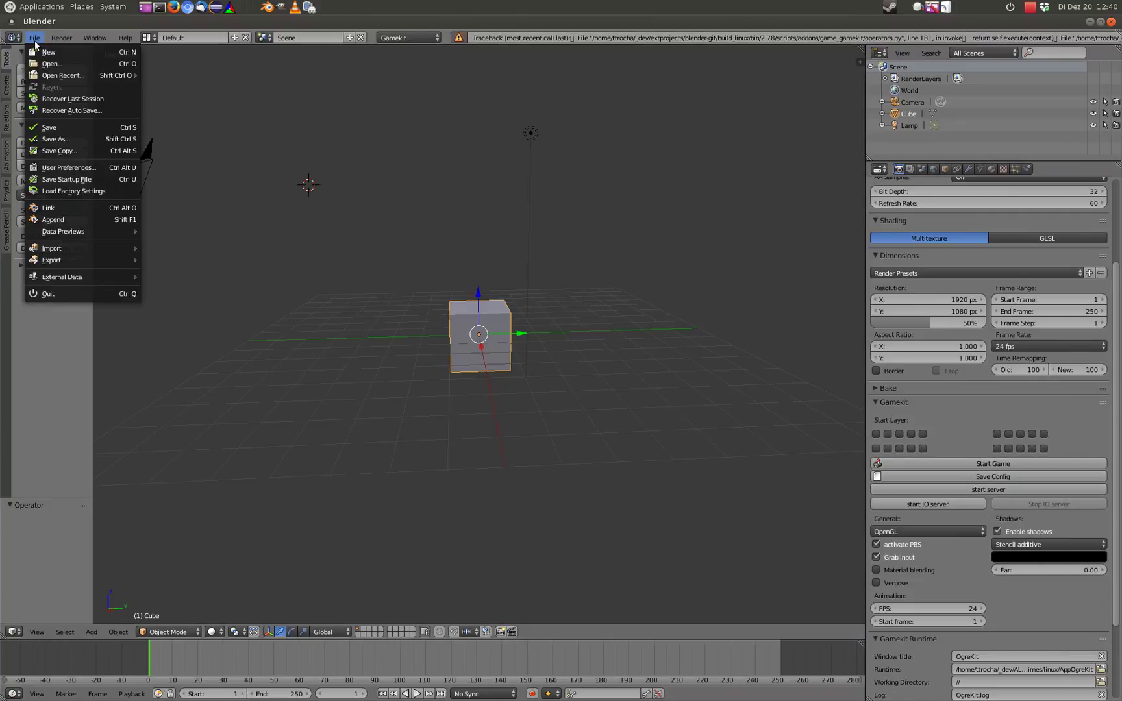
{"action": "left_click", "coordinate": [50, 141]}
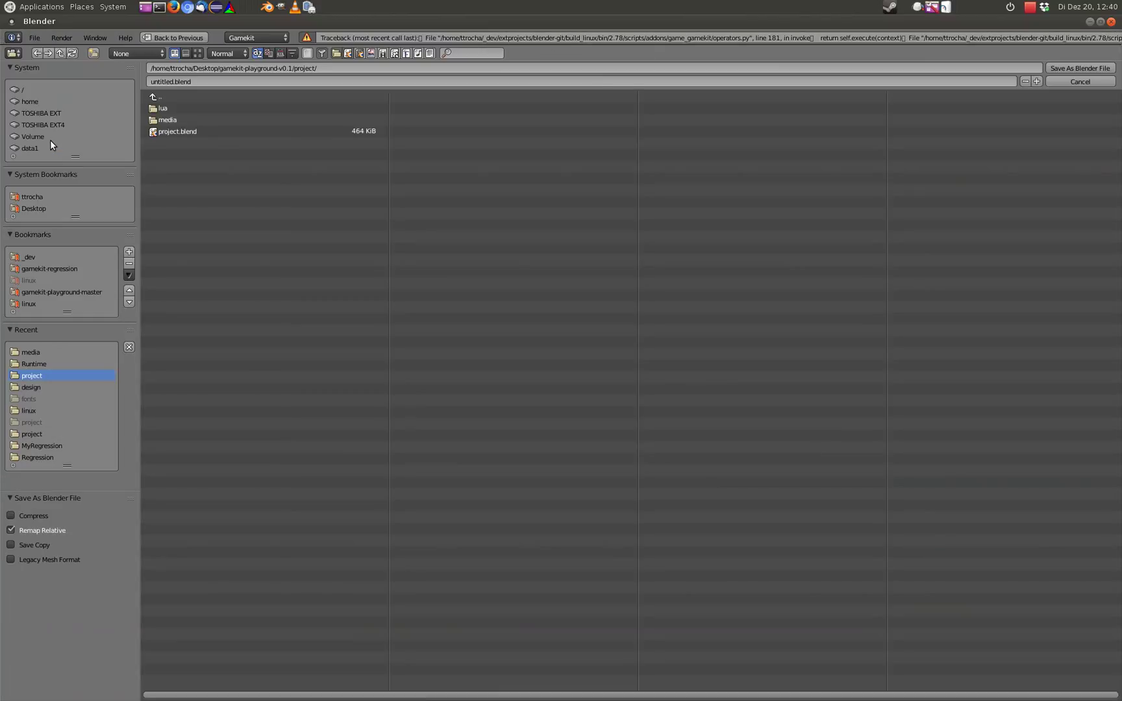
{"action": "left_click", "coordinate": [207, 132]}
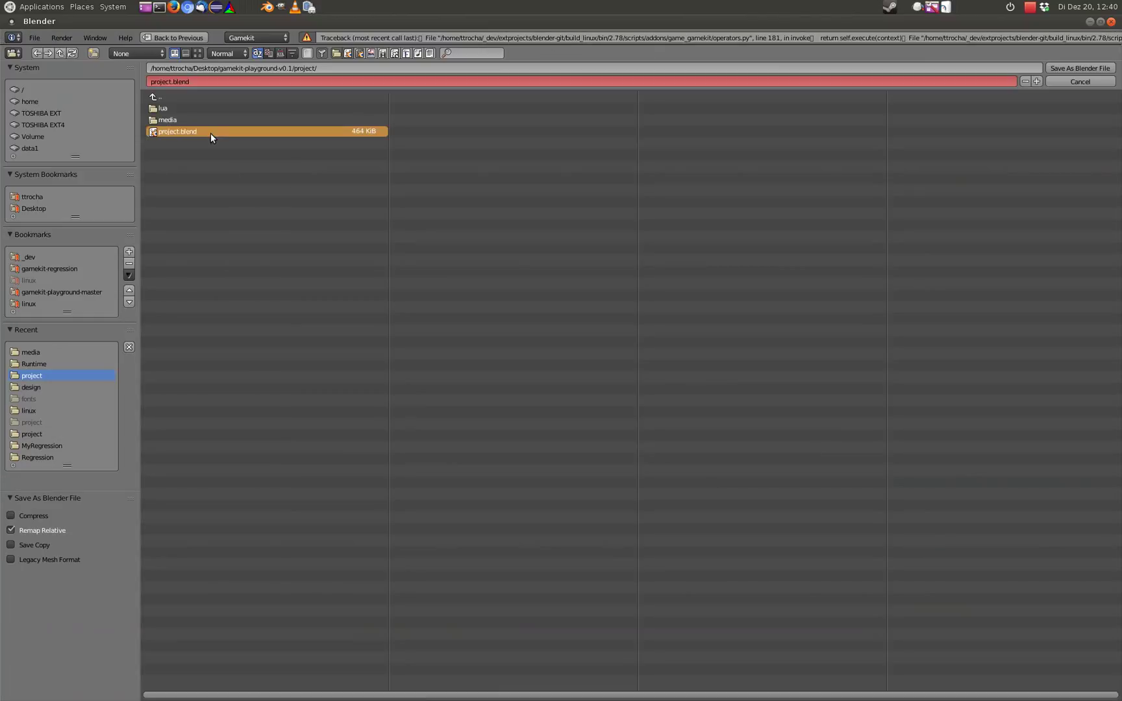
{"action": "left_click", "coordinate": [1072, 68]}
{"action": "left_click", "coordinate": [1002, 464]}
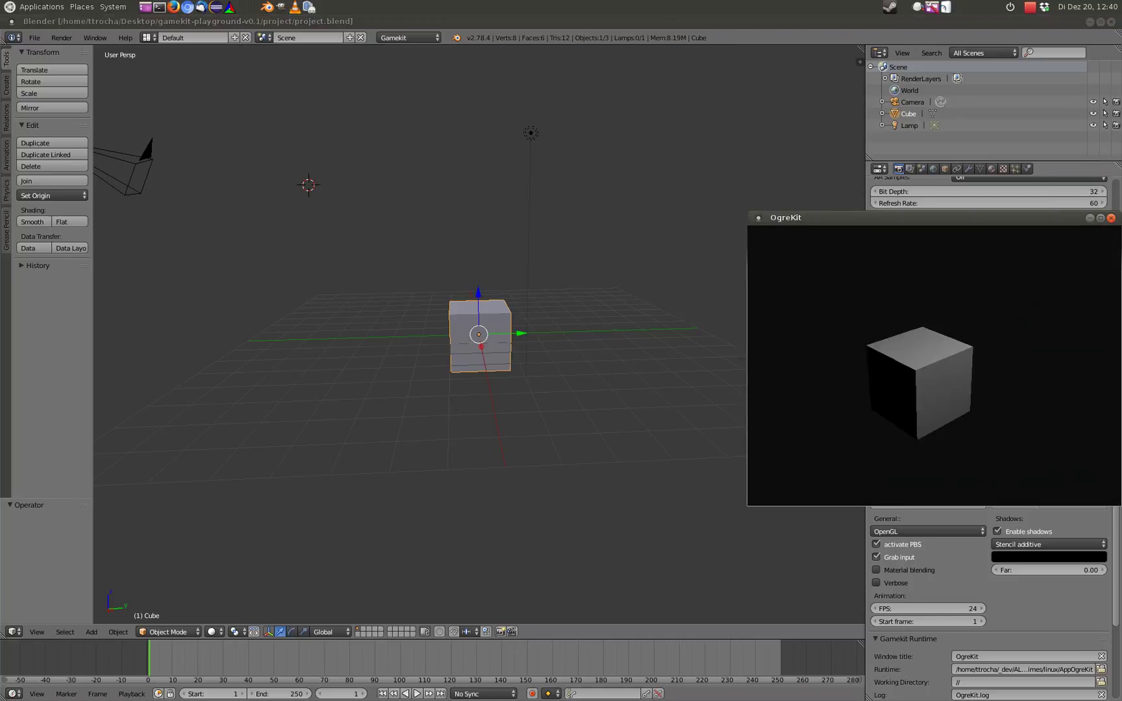
Step: Close OgreKit, widen the standalone player Resolution X to 1121 px, and rerun the game
{"action": "key", "text": "Escape"}
{"action": "scroll", "coordinate": [966, 241], "scroll_direction": "up", "scroll_amount": 4}
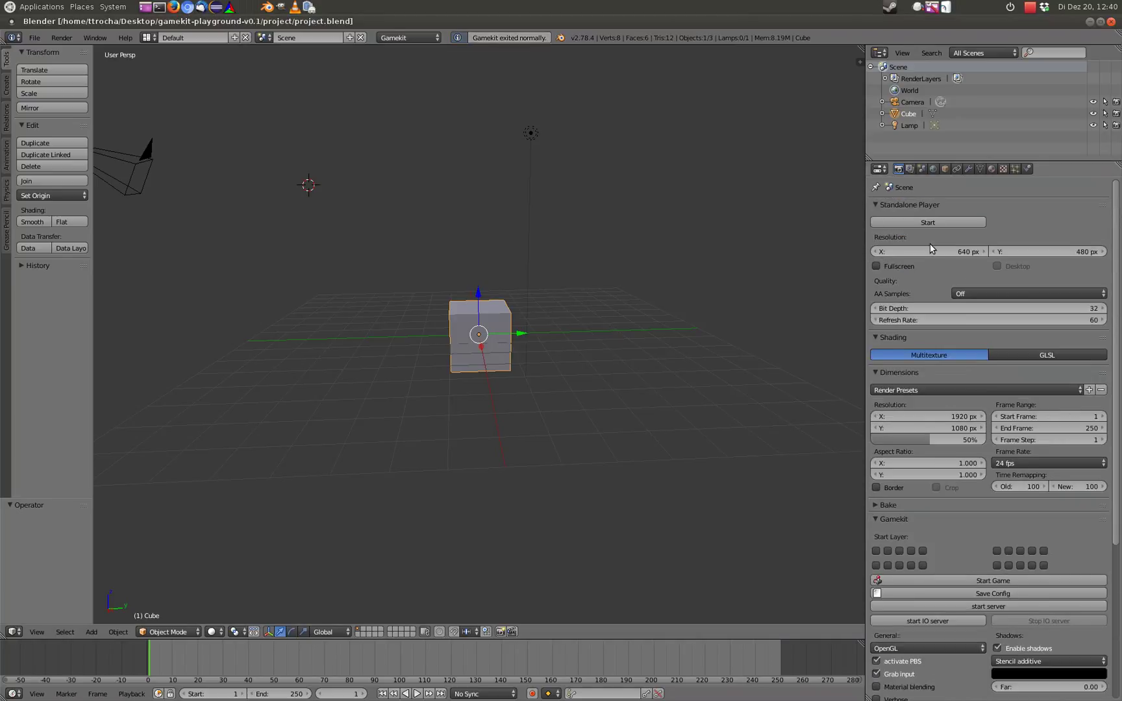
{"action": "left_click_drag", "start_coordinate": [873, 252], "coordinate": [1019, 252]}
{"action": "scroll", "coordinate": [910, 266], "scroll_direction": "down", "scroll_amount": 7}
{"action": "left_click", "coordinate": [983, 393]}
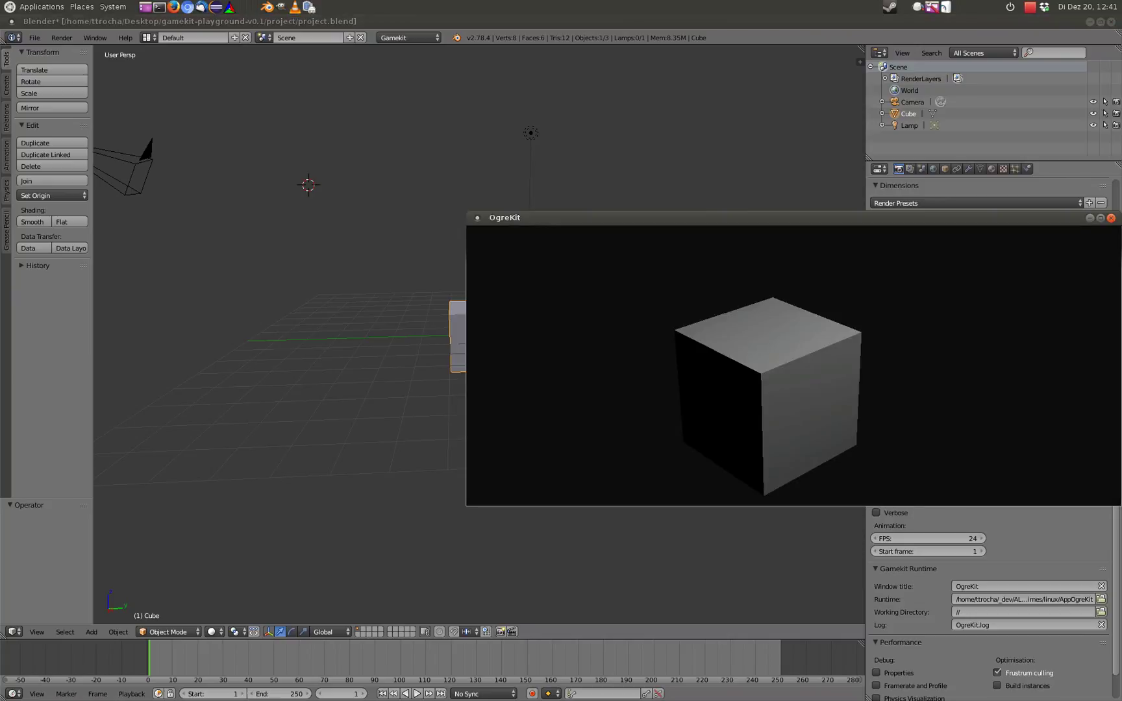
Step: Quit the game and look over the anti-aliasing sample choices
{"action": "key", "text": "Escape"}
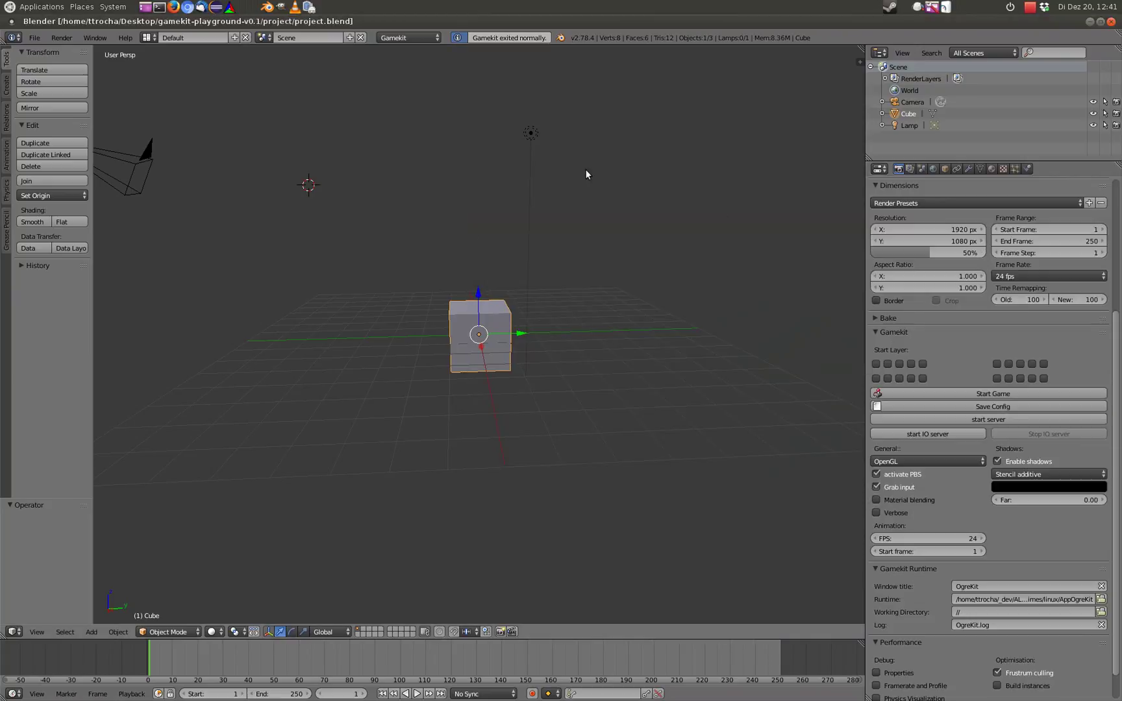
{"action": "scroll", "coordinate": [926, 223], "scroll_direction": "up", "scroll_amount": 7}
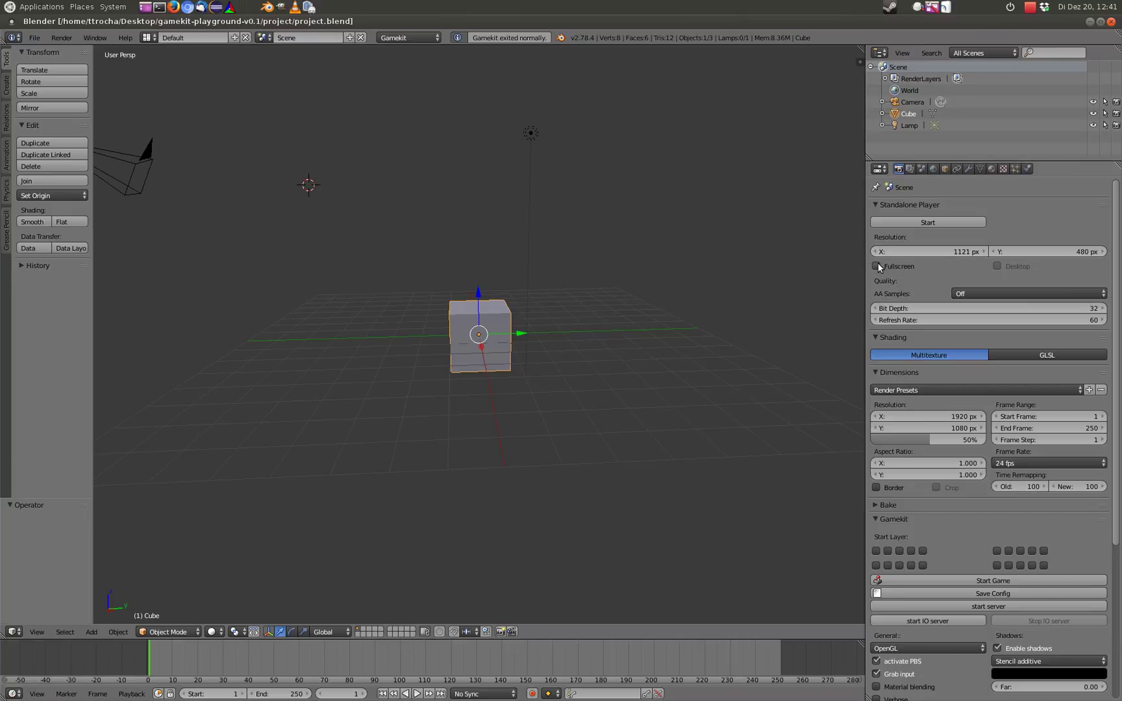
{"action": "left_click", "coordinate": [1001, 293]}
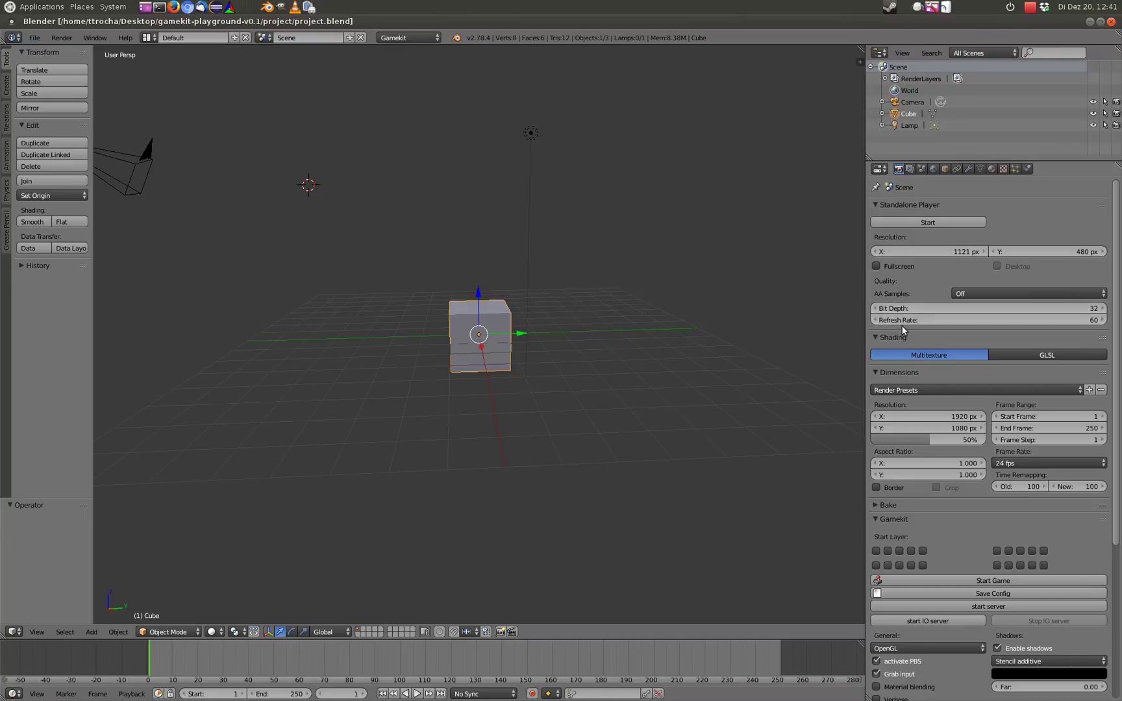
{"action": "scroll", "coordinate": [988, 320], "scroll_direction": "down", "scroll_amount": 1}
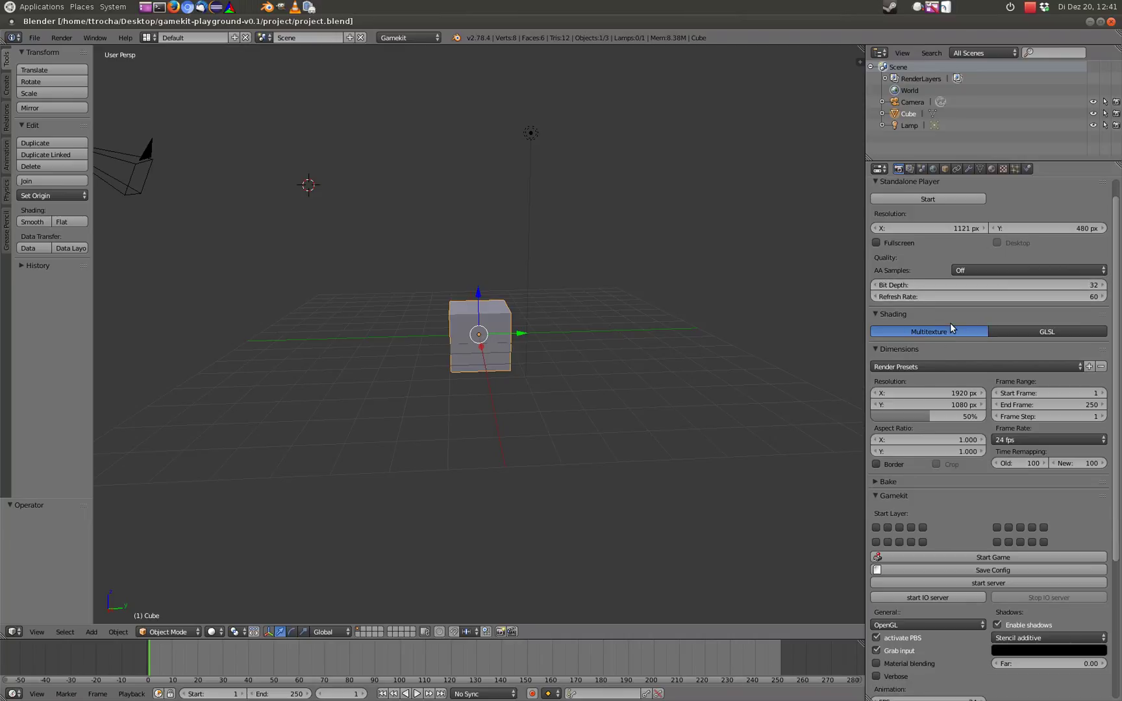
Step: Switch the game shading from Multitexture to GLSL
{"action": "left_click", "coordinate": [1030, 332]}
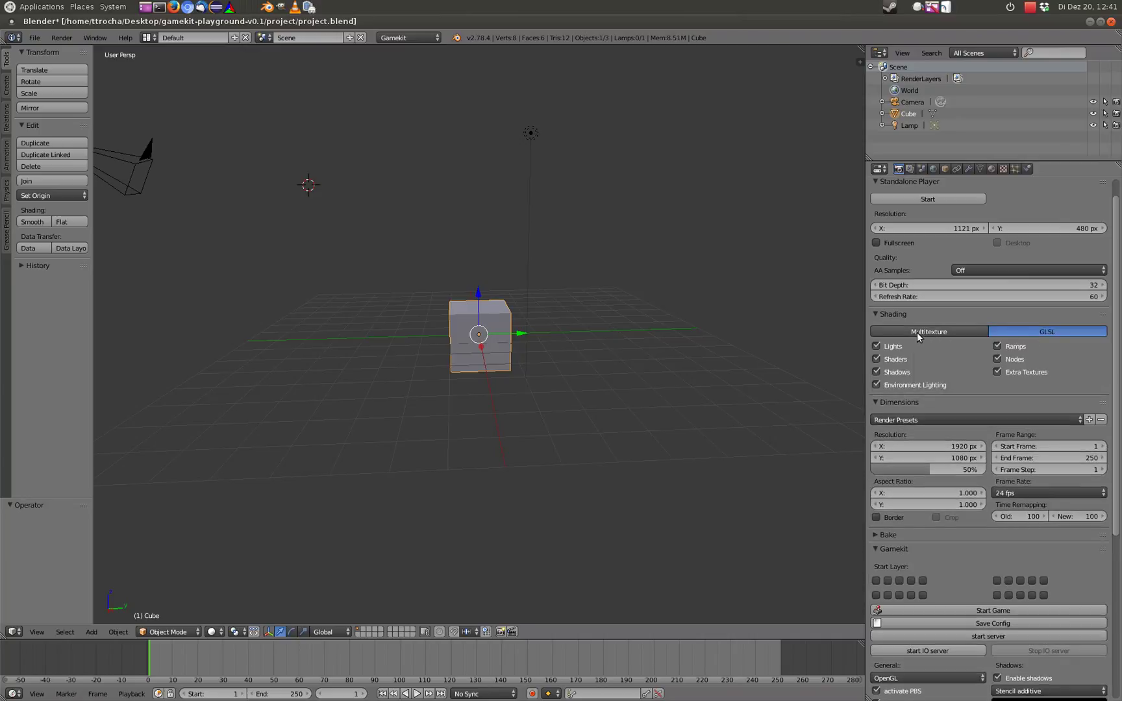
{"action": "left_click", "coordinate": [916, 333]}
{"action": "left_click", "coordinate": [1030, 330]}
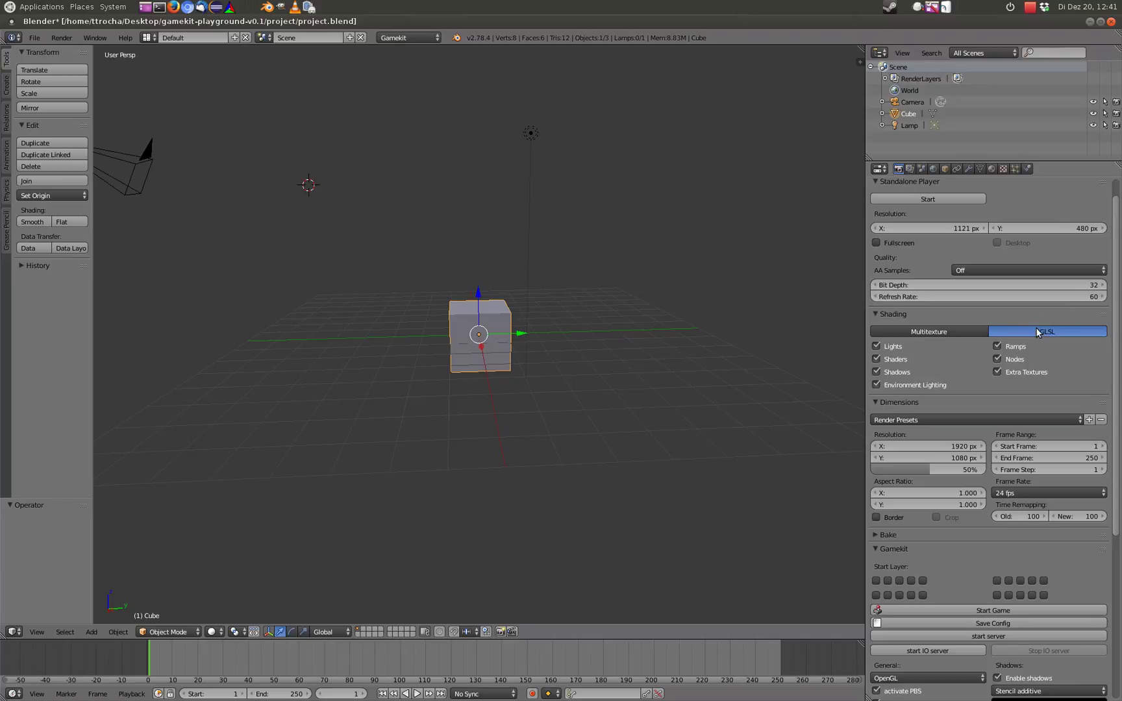
Step: Collapse and expand the Dimensions and Bake panels
{"action": "scroll", "coordinate": [1066, 341], "scroll_direction": "down", "scroll_amount": 3}
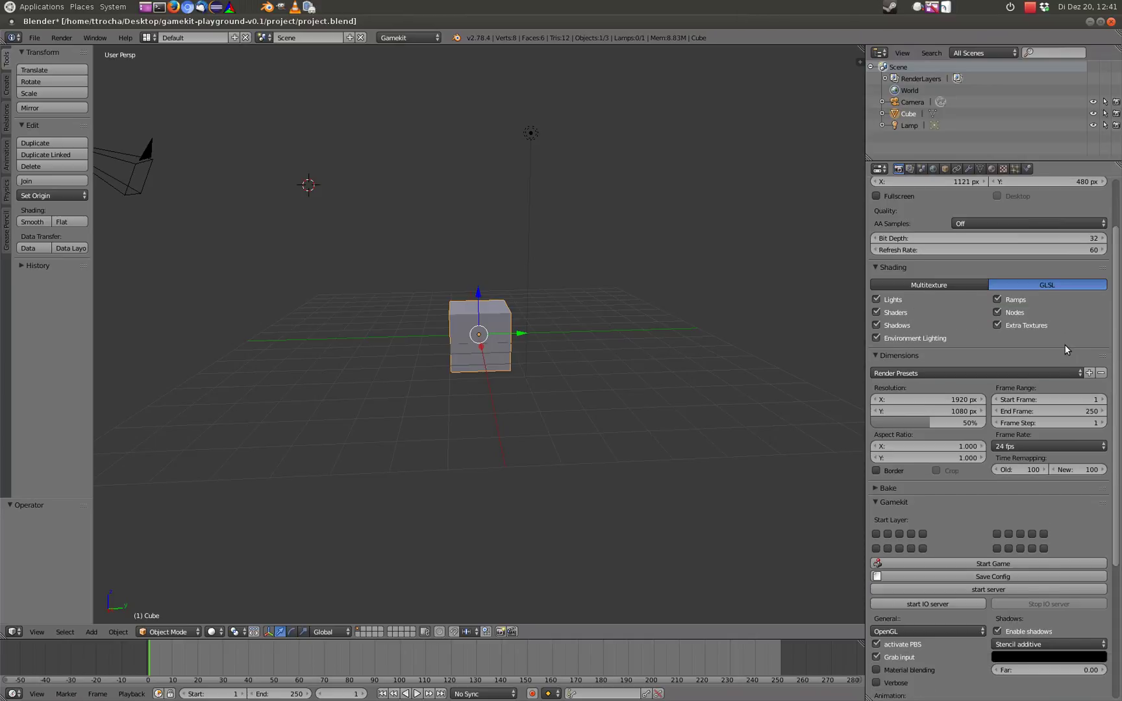
{"action": "left_click", "coordinate": [877, 334]}
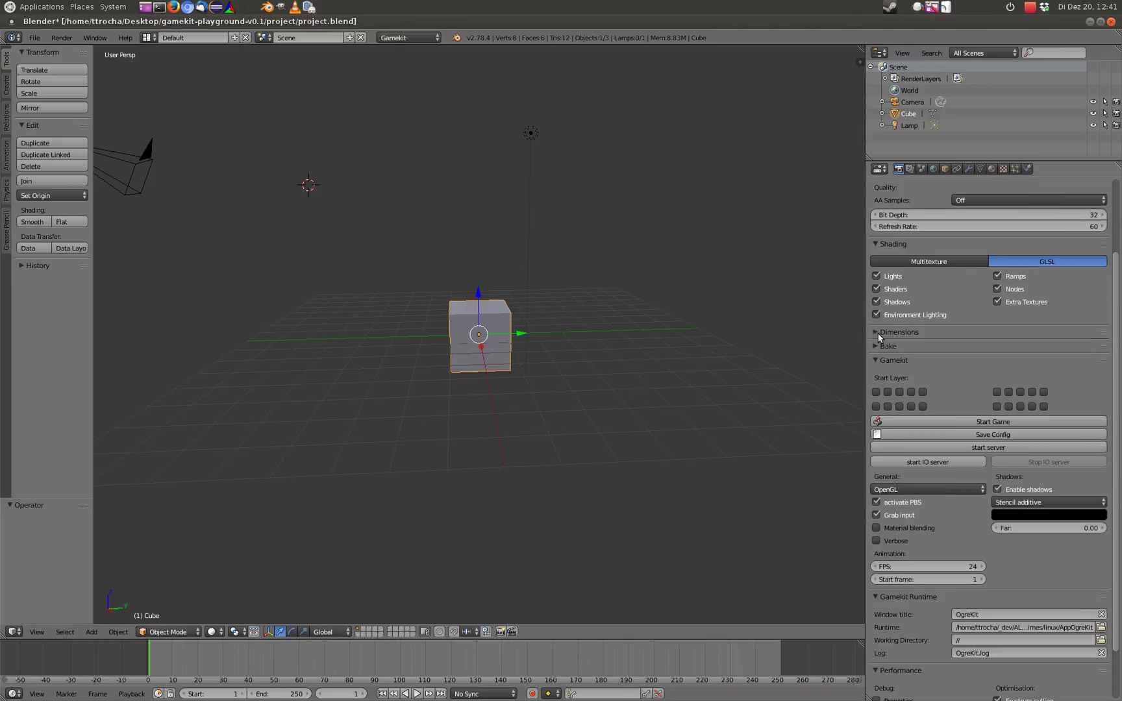
{"action": "left_click", "coordinate": [877, 333]}
{"action": "left_click", "coordinate": [878, 332]}
{"action": "left_click", "coordinate": [877, 332]}
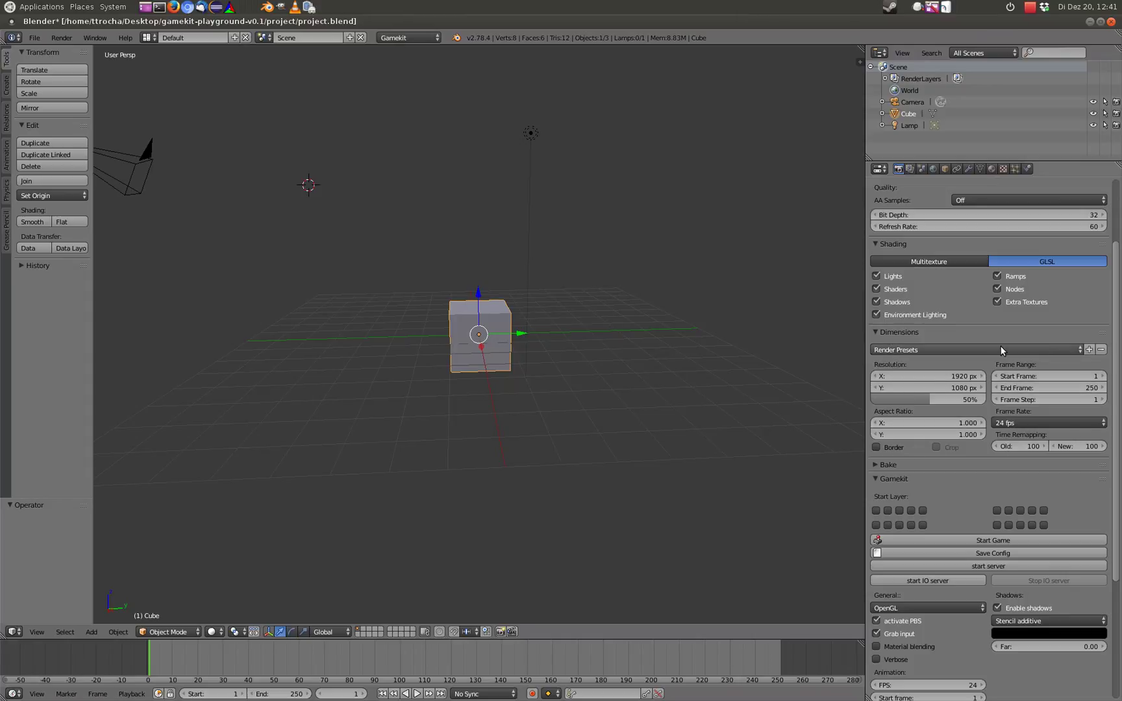
{"action": "left_click", "coordinate": [876, 333]}
{"action": "left_click", "coordinate": [874, 346]}
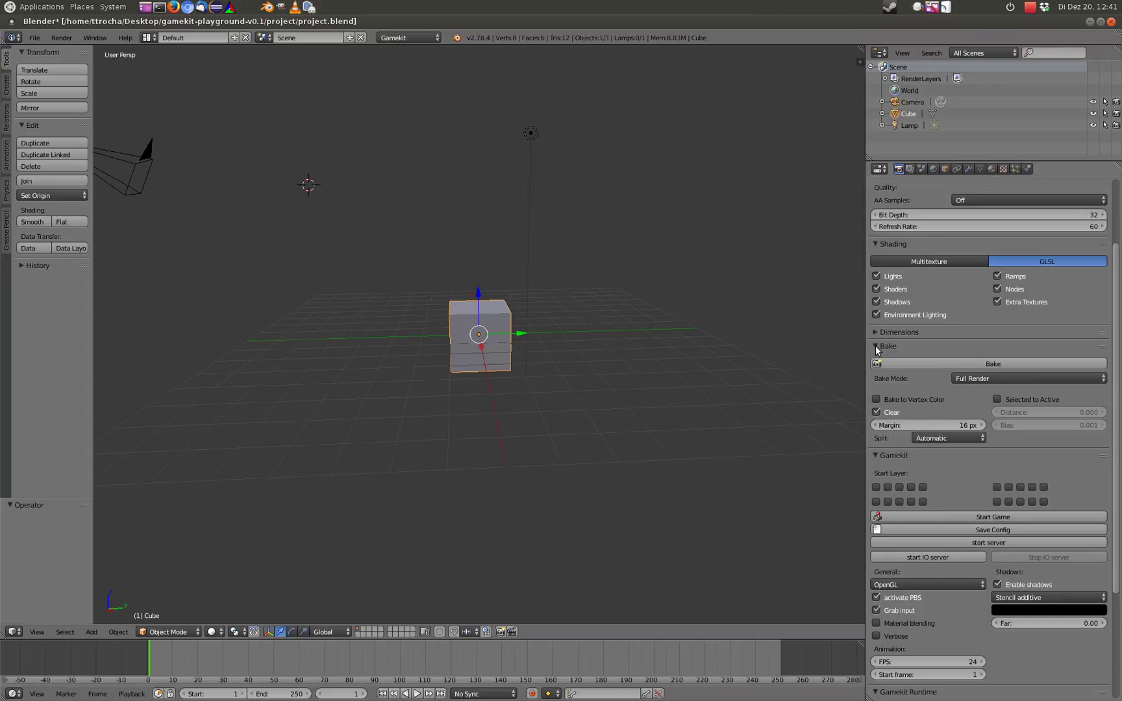
{"action": "left_click", "coordinate": [875, 346]}
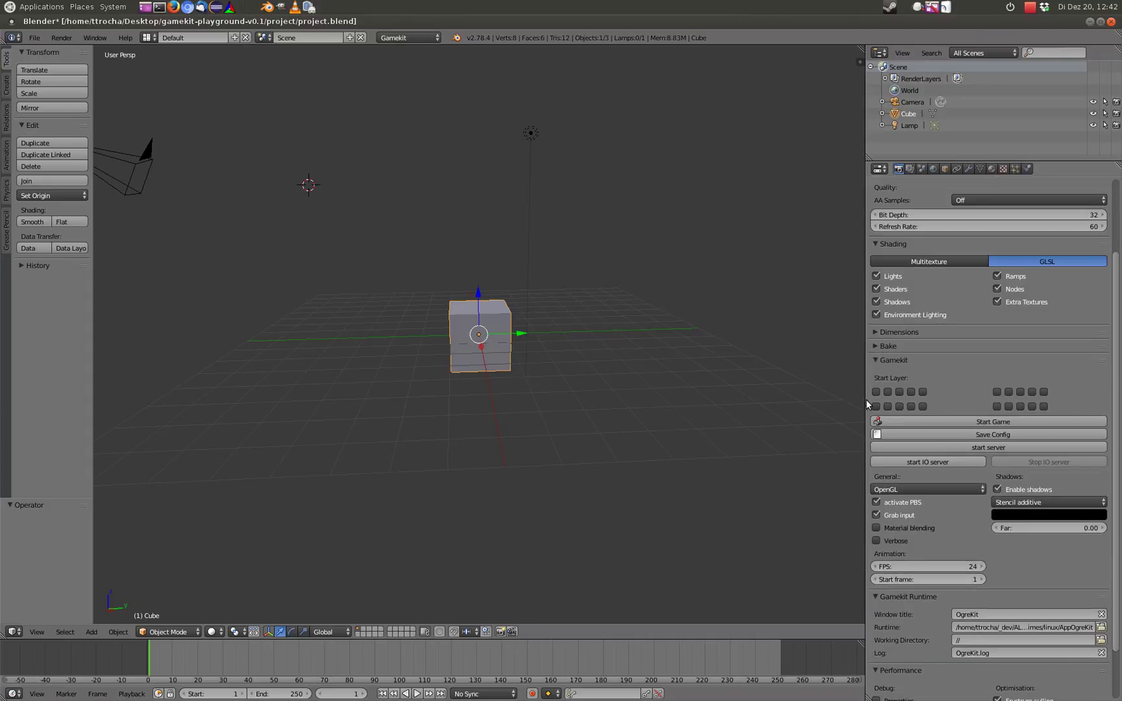
{"action": "left_click", "coordinate": [874, 361]}
{"action": "left_click", "coordinate": [874, 361]}
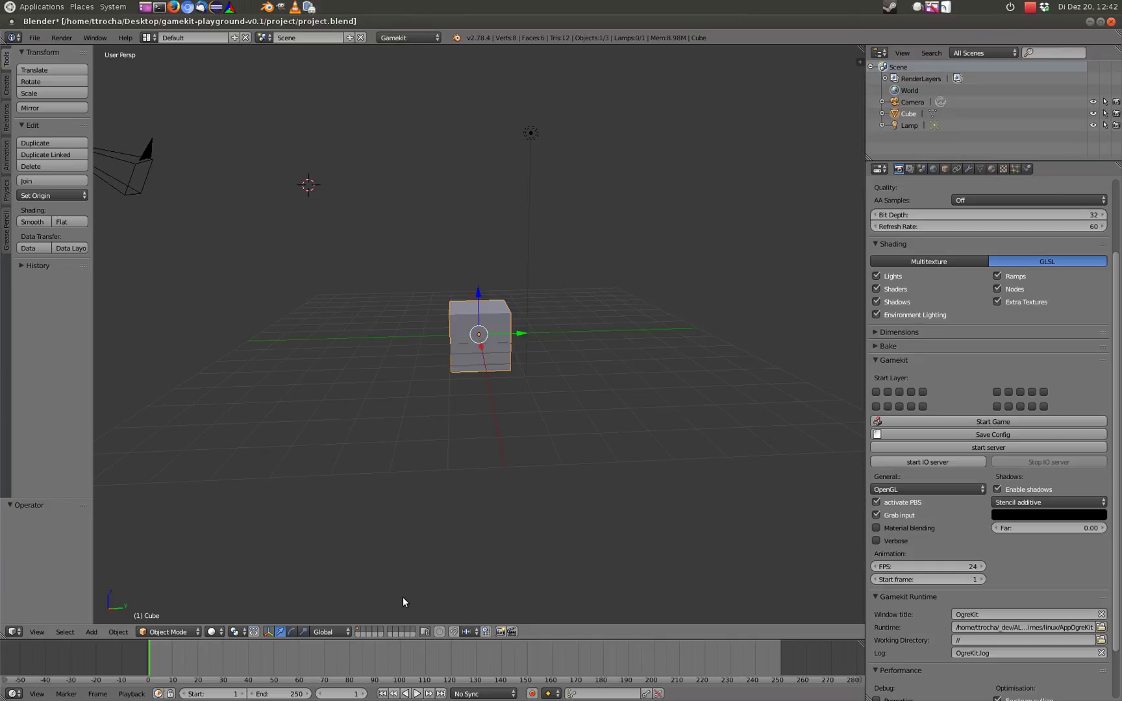
{"action": "left_click", "coordinate": [875, 392]}
{"action": "left_click", "coordinate": [875, 392]}
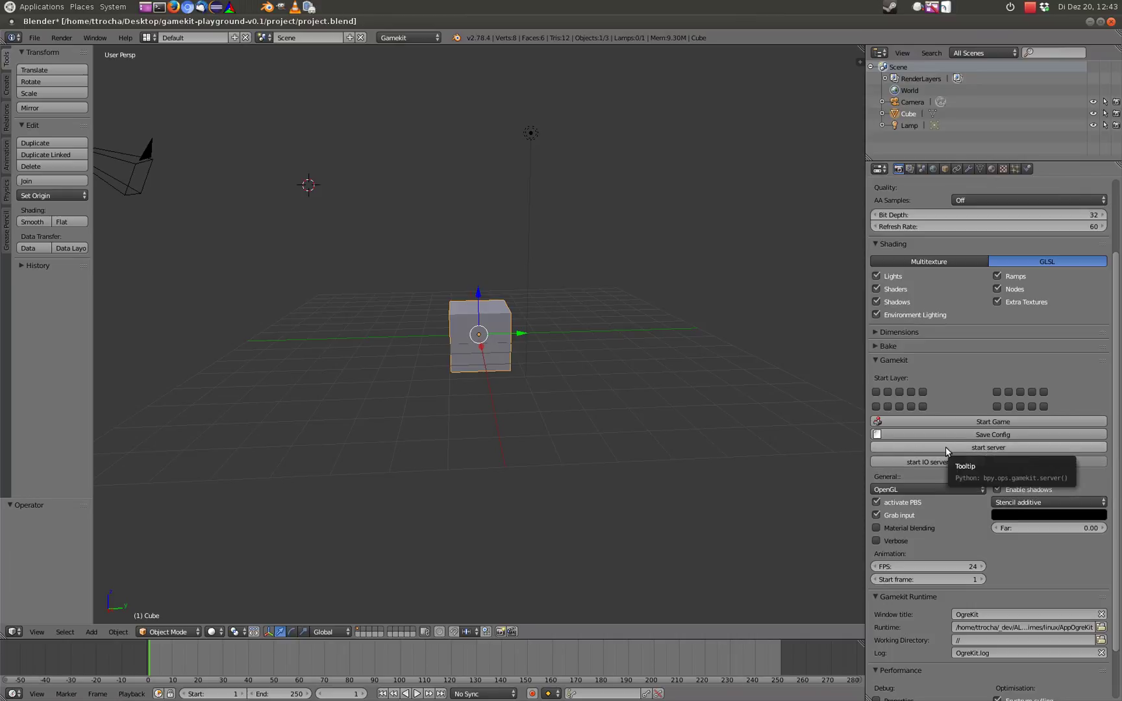
{"action": "left_click", "coordinate": [962, 490]}
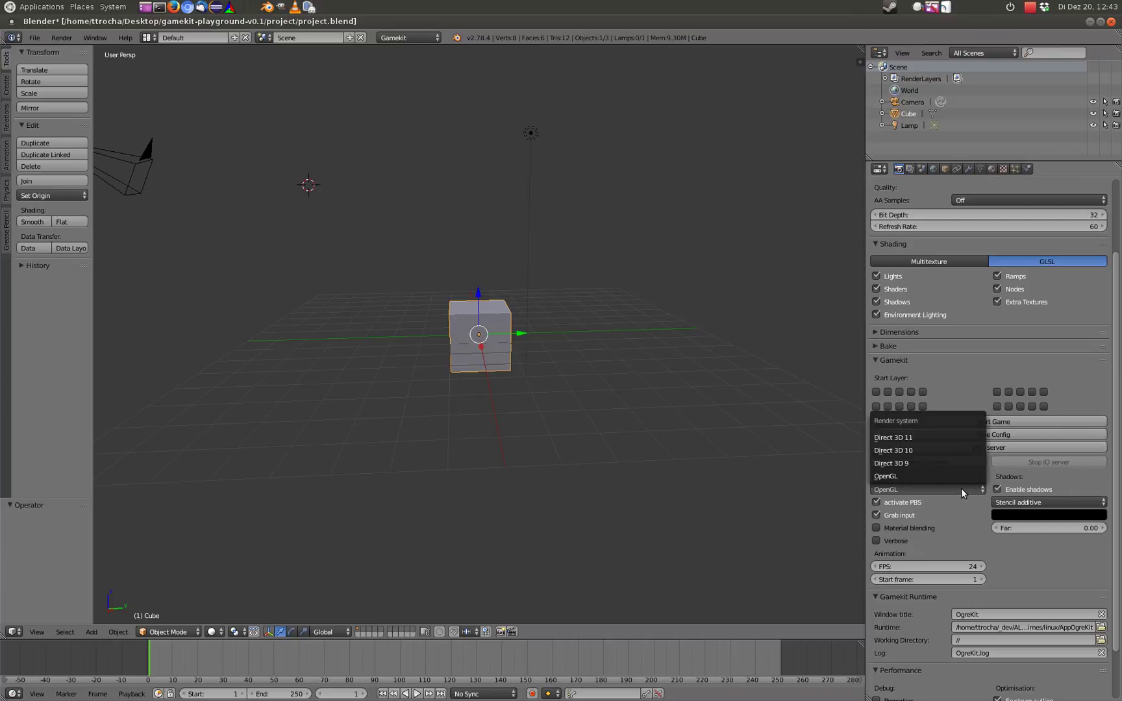
{"action": "left_click", "coordinate": [923, 488]}
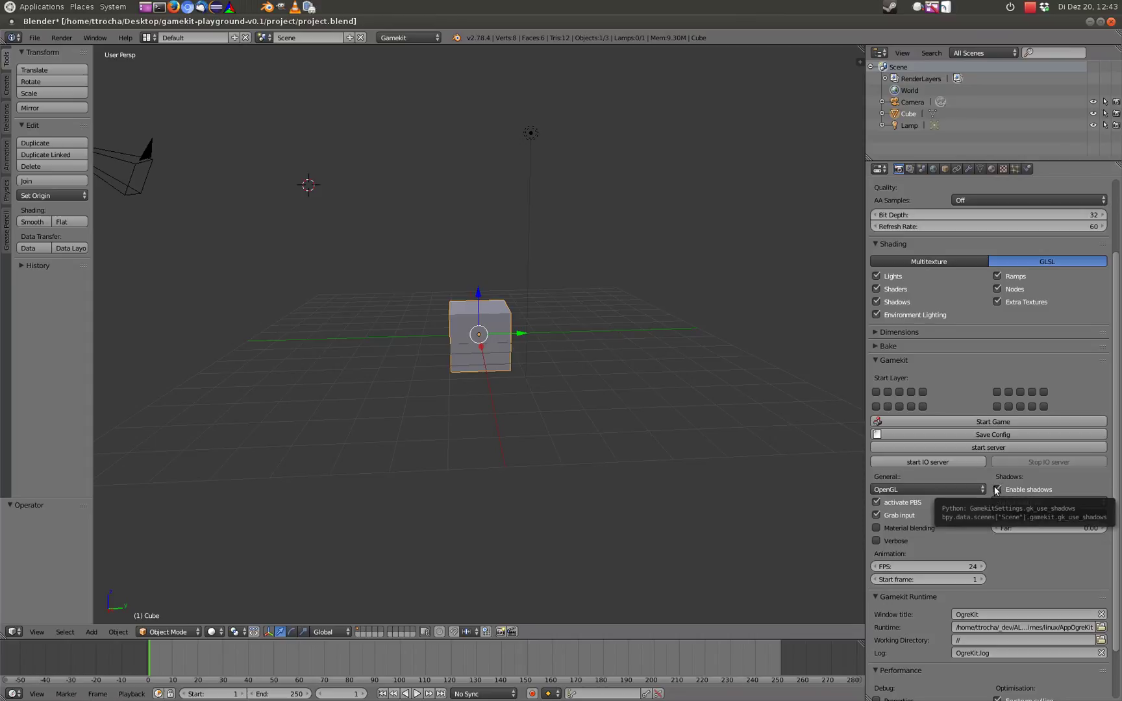
Step: Add a plane at the origin and scale it up into a floor
{"action": "key", "text": "shift+a"}
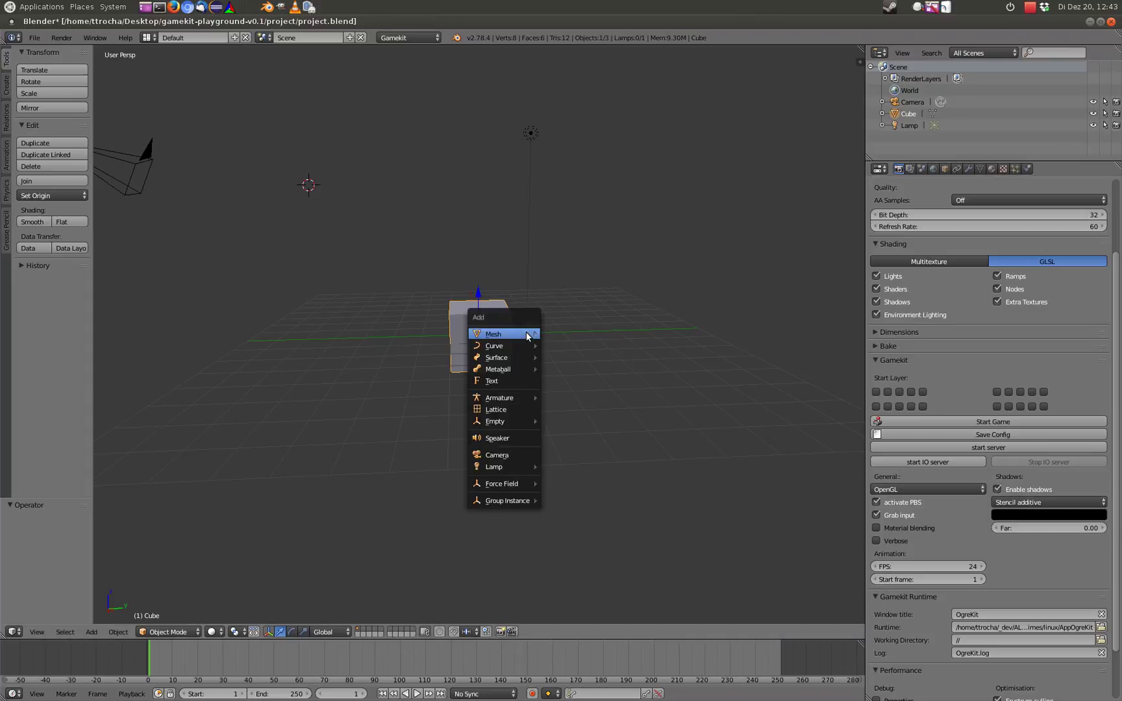
{"action": "mouse_move", "coordinate": [539, 332]}
{"action": "left_click", "coordinate": [575, 333]}
{"action": "key", "text": "alt+g"}
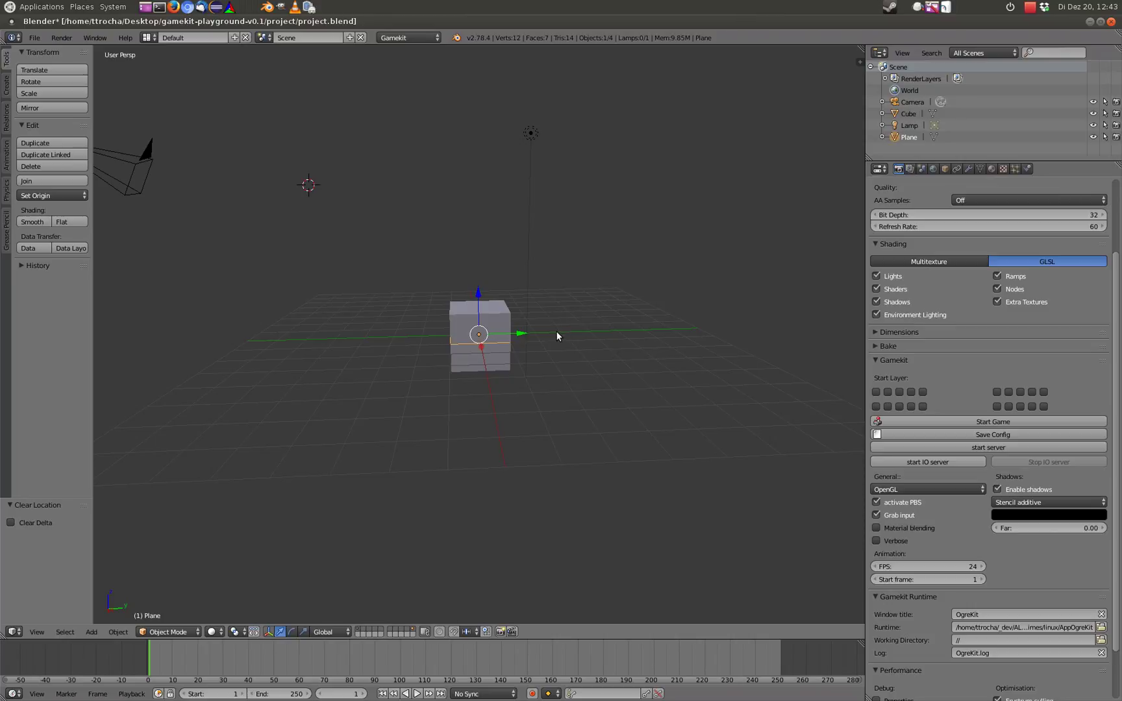
{"action": "key", "text": "s"}
{"action": "left_click", "coordinate": [805, 325]}
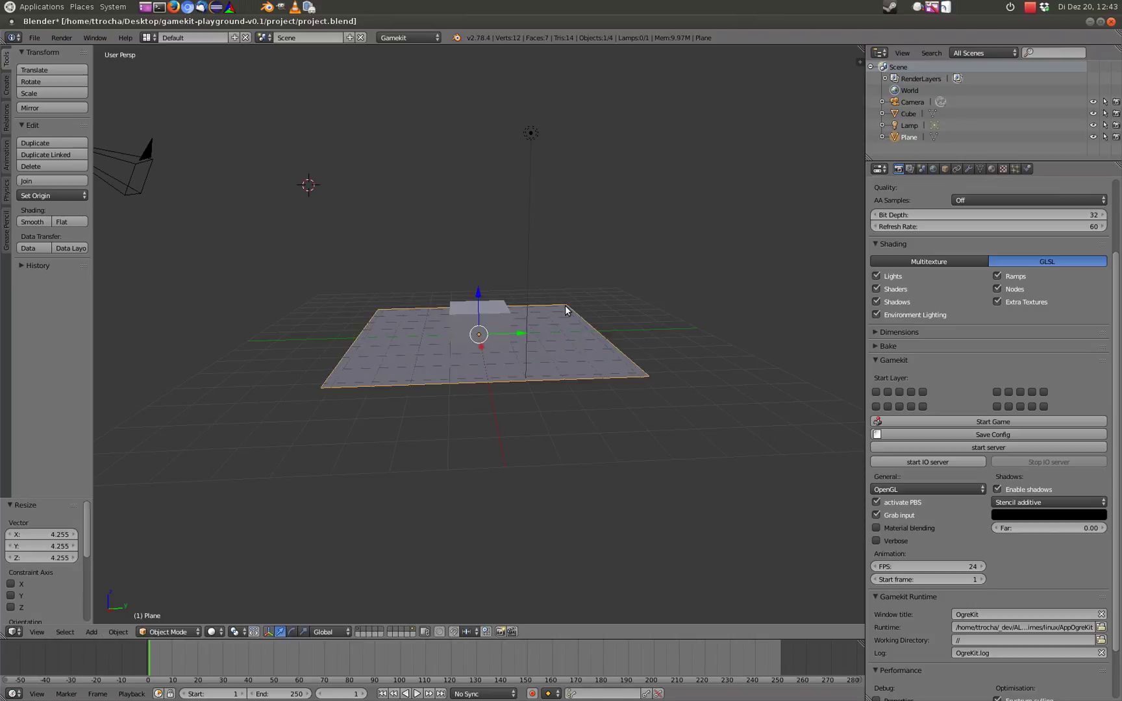
Step: Lift the cube 2.199 units along Z
{"action": "right_click", "coordinate": [503, 316]}
{"action": "key", "text": "g"}
{"action": "key", "text": "z"}
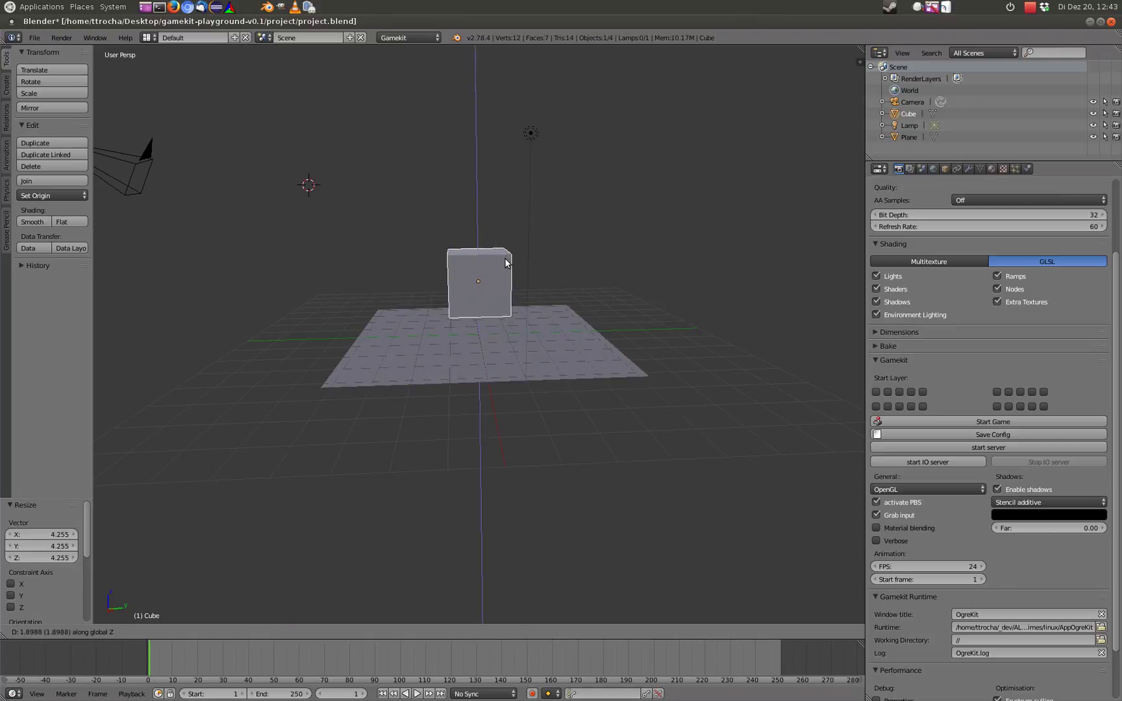
{"action": "left_click", "coordinate": [504, 254]}
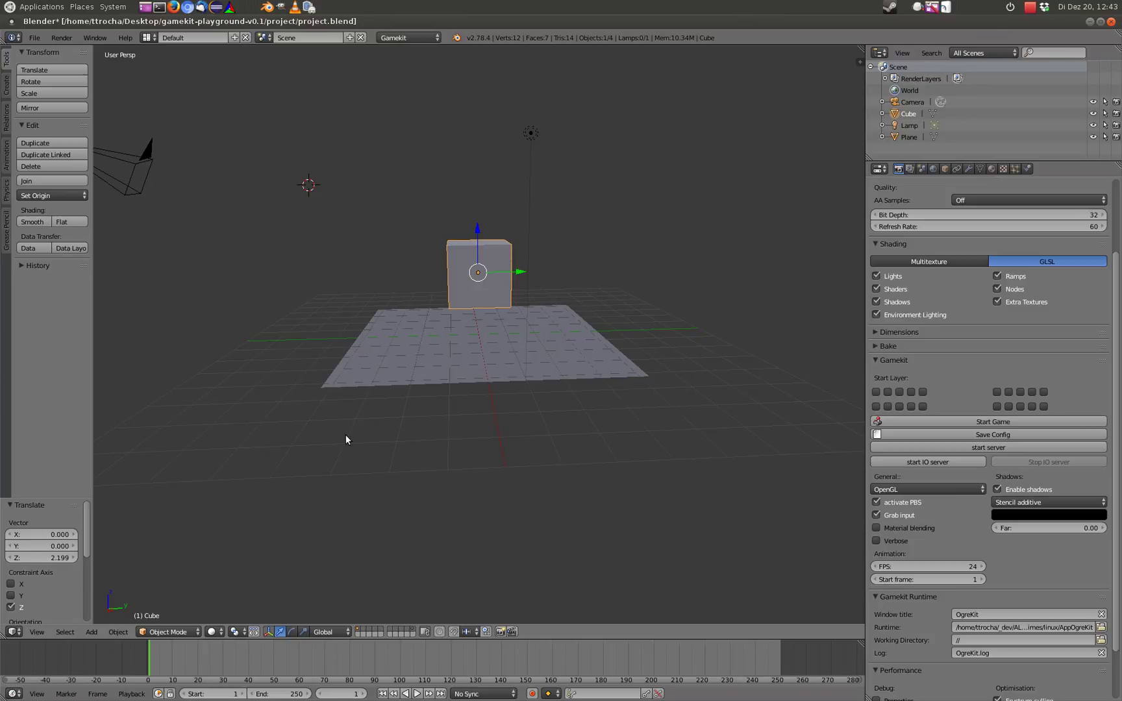
Step: Scale the plane further by 1.473, then reselect the cube
{"action": "right_click", "coordinate": [381, 379]}
{"action": "key", "text": "s"}
{"action": "left_click", "coordinate": [612, 371]}
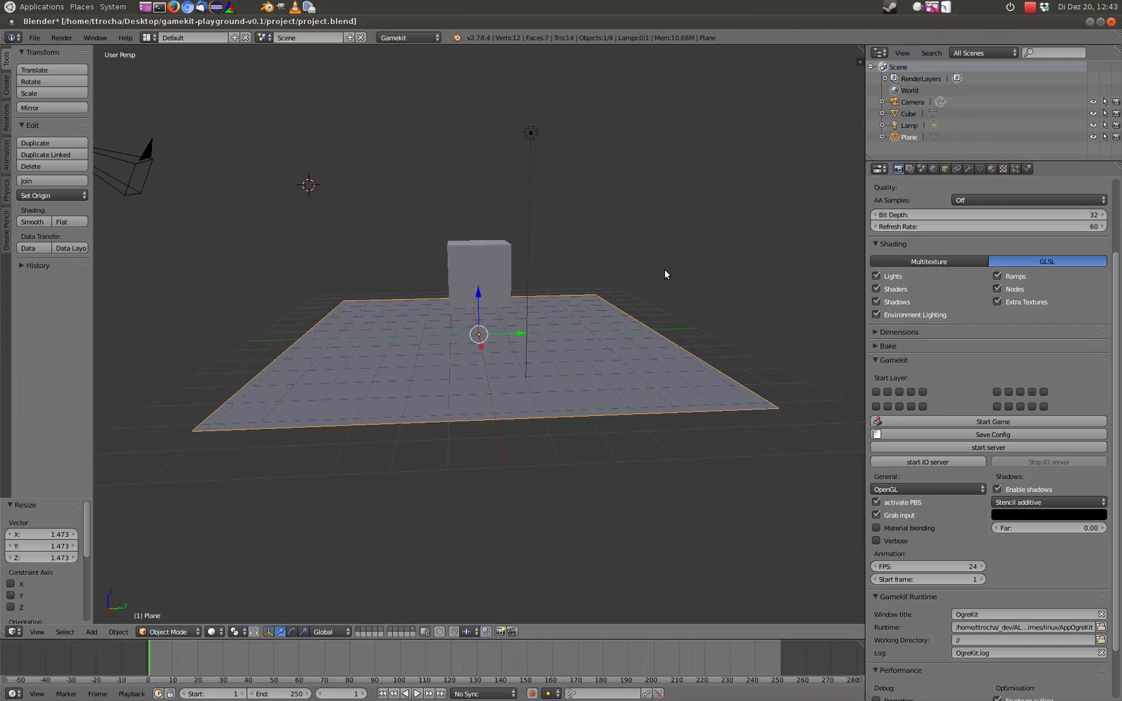
{"action": "middle_click_drag", "start_coordinate": [623, 277], "coordinate": [656, 283]}
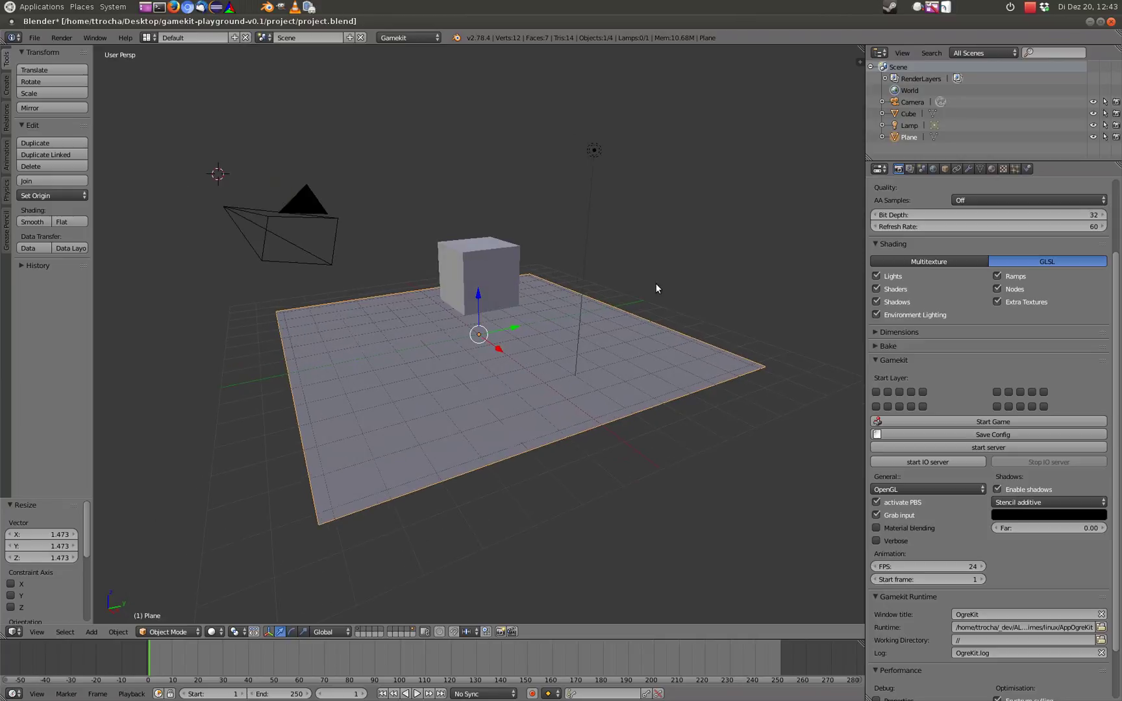
{"action": "right_click", "coordinate": [464, 265]}
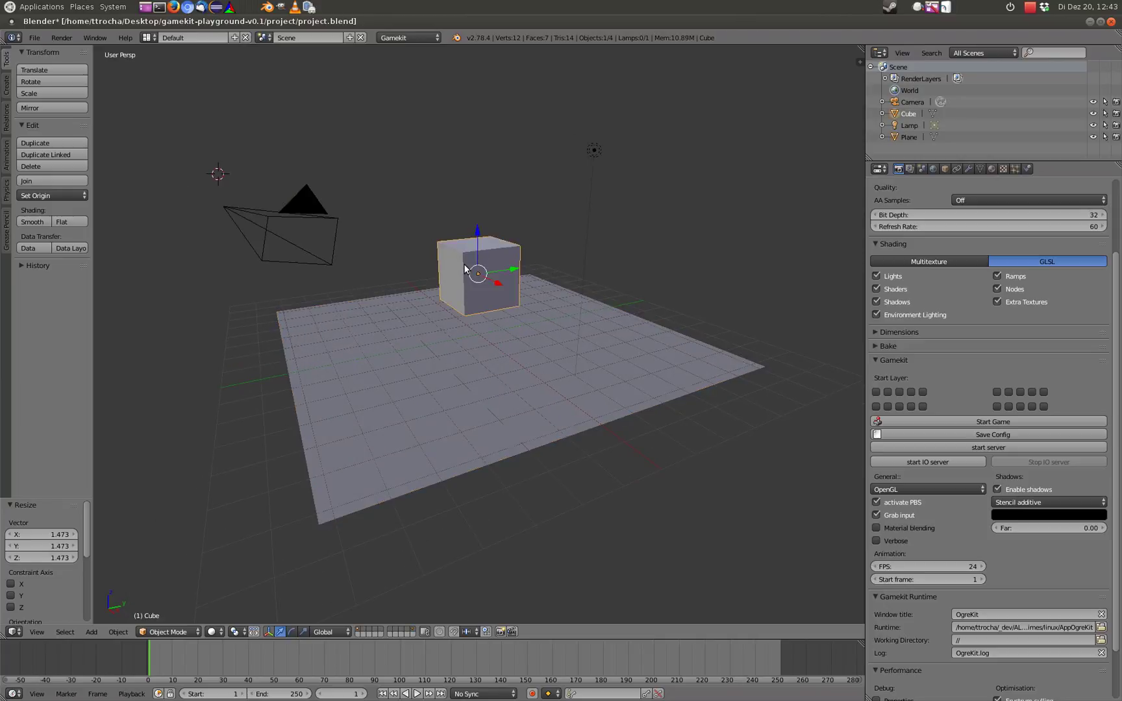
Step: Test-run the game, then adjust the shadow colour brightness and view shadow types
{"action": "left_click", "coordinate": [937, 422]}
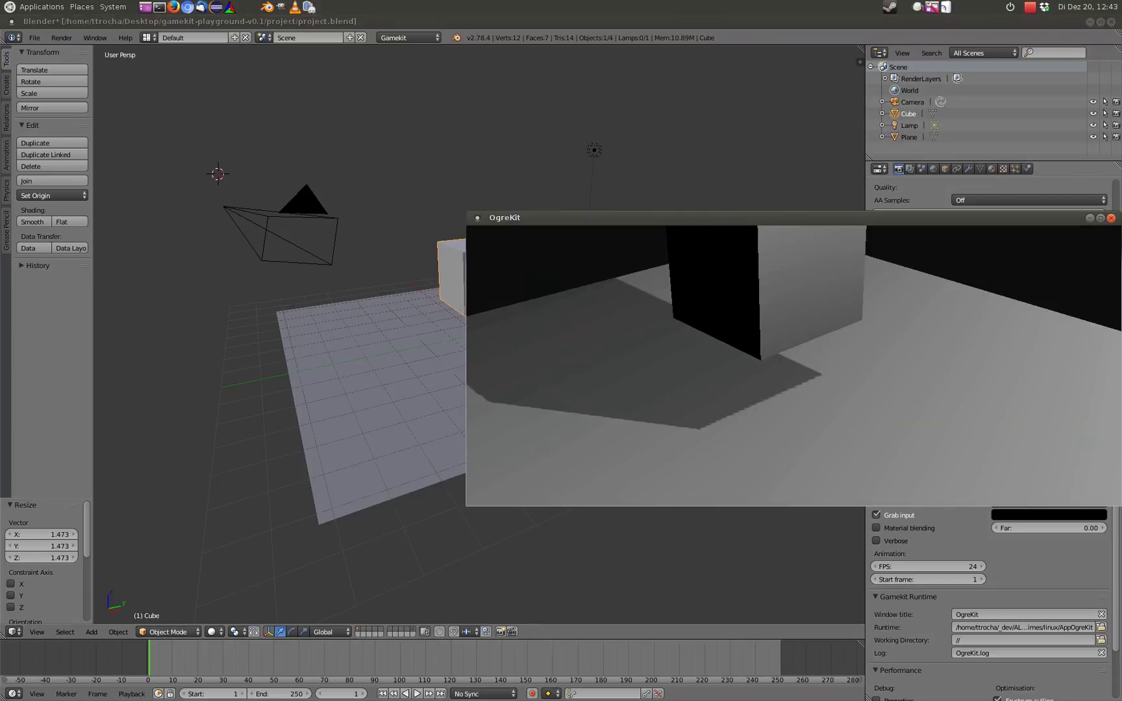
{"action": "key", "text": "Escape"}
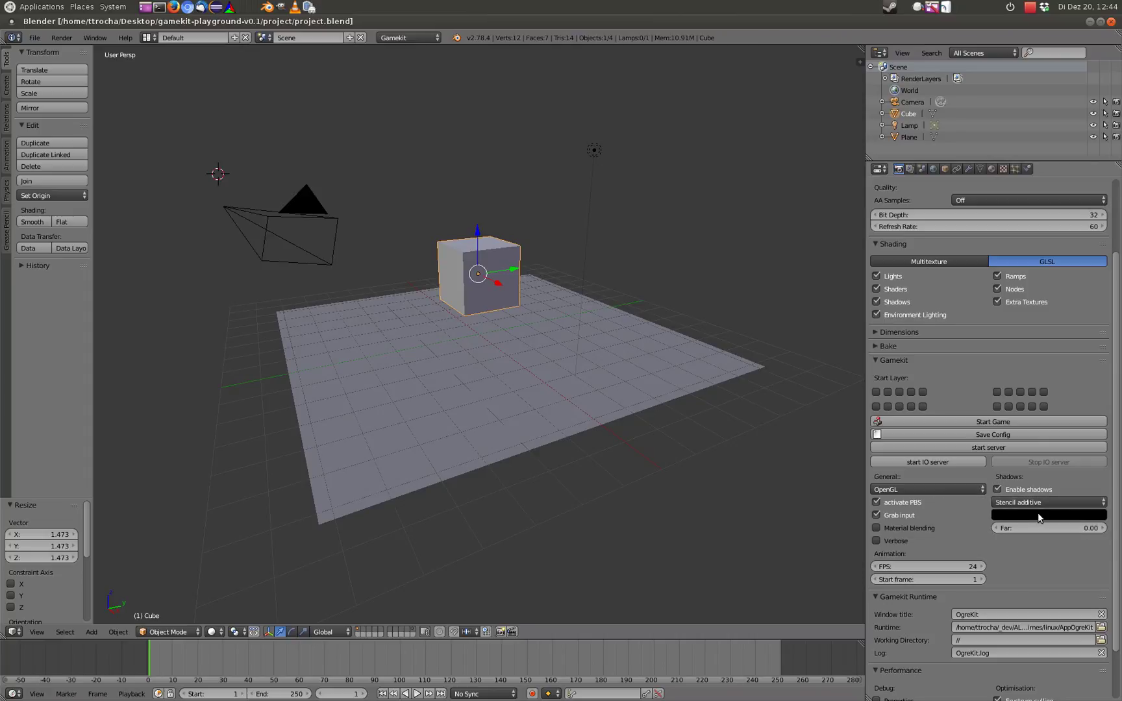
{"action": "left_click", "coordinate": [1037, 514]}
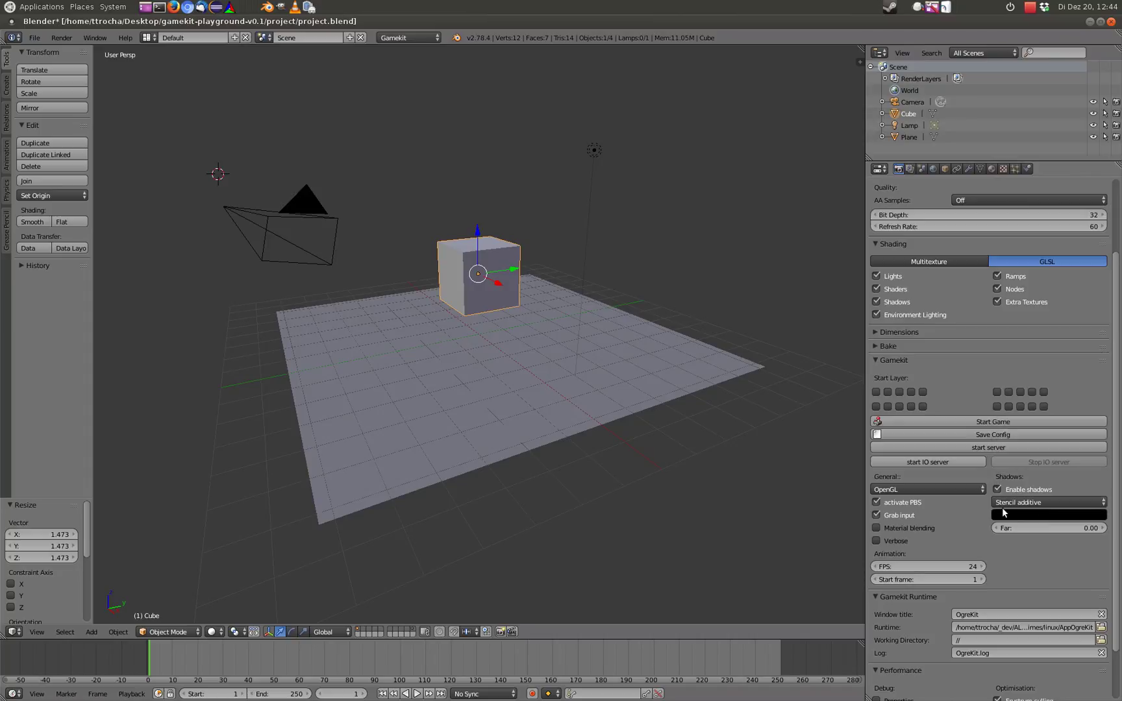
{"action": "left_click", "coordinate": [1039, 516]}
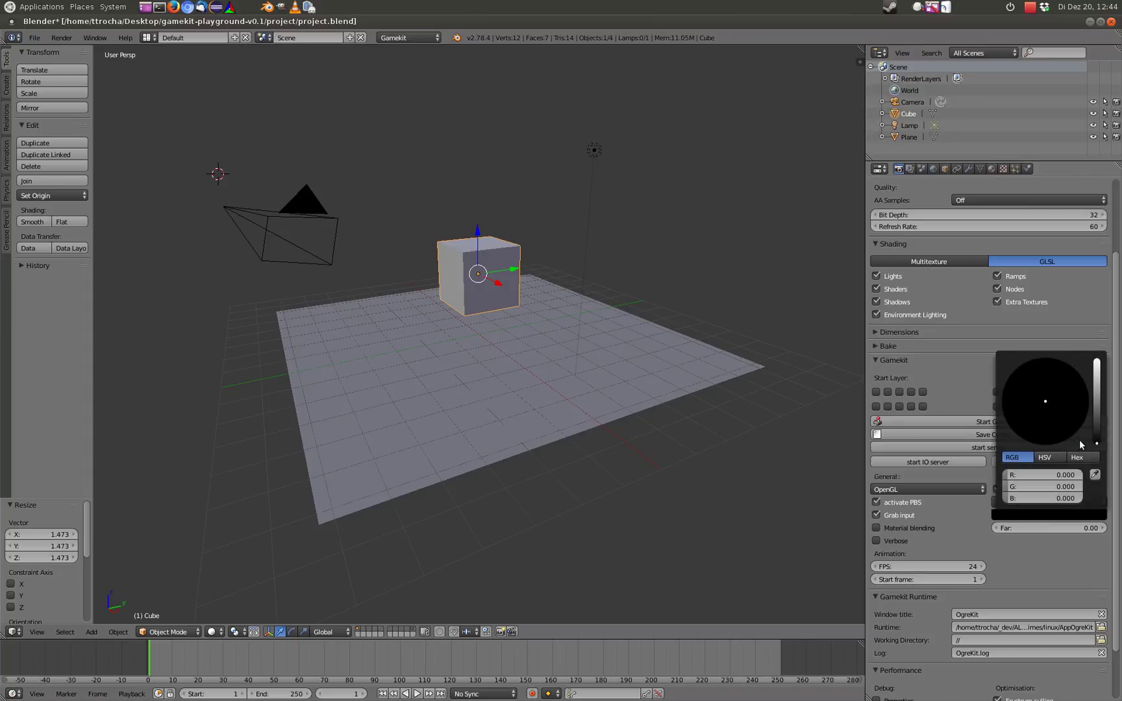
{"action": "mouse_move", "coordinate": [1096, 444]}
{"action": "left_mouse_down"}
{"action": "mouse_move", "coordinate": [1096, 390]}
{"action": "mouse_move", "coordinate": [1096, 445]}
{"action": "left_mouse_up"}
{"action": "left_click", "coordinate": [1032, 503]}
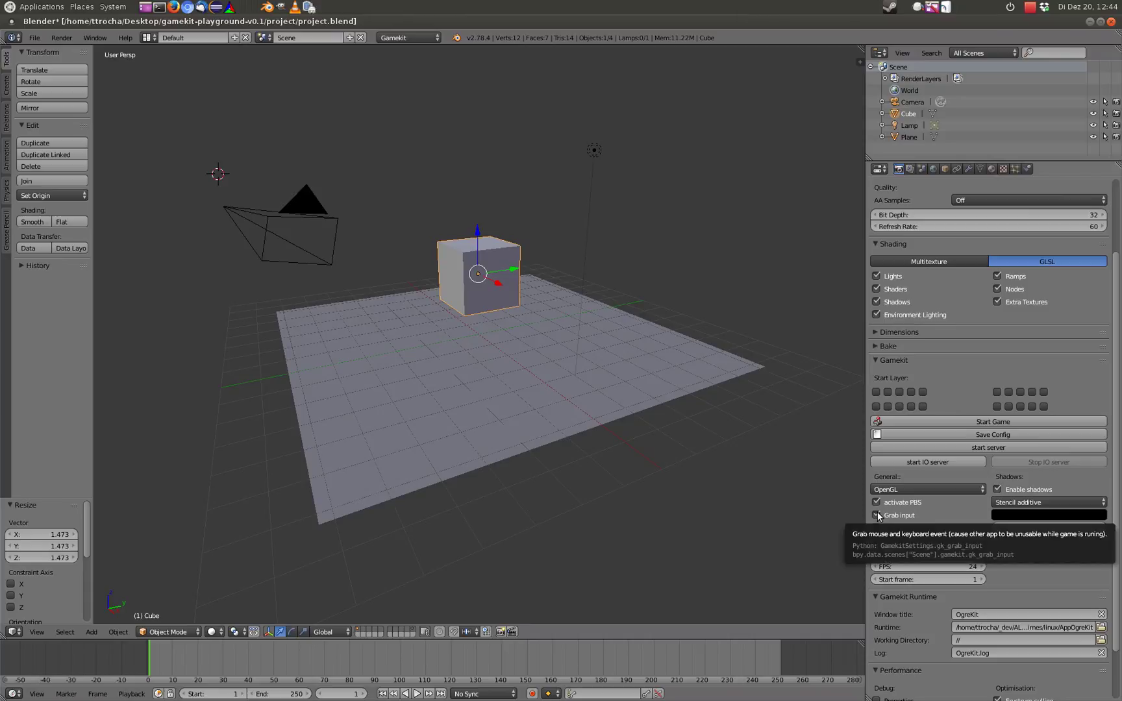
Step: Turn off Grab input, test the game again, then enable Material blending and Verbose
{"action": "left_click", "coordinate": [877, 515]}
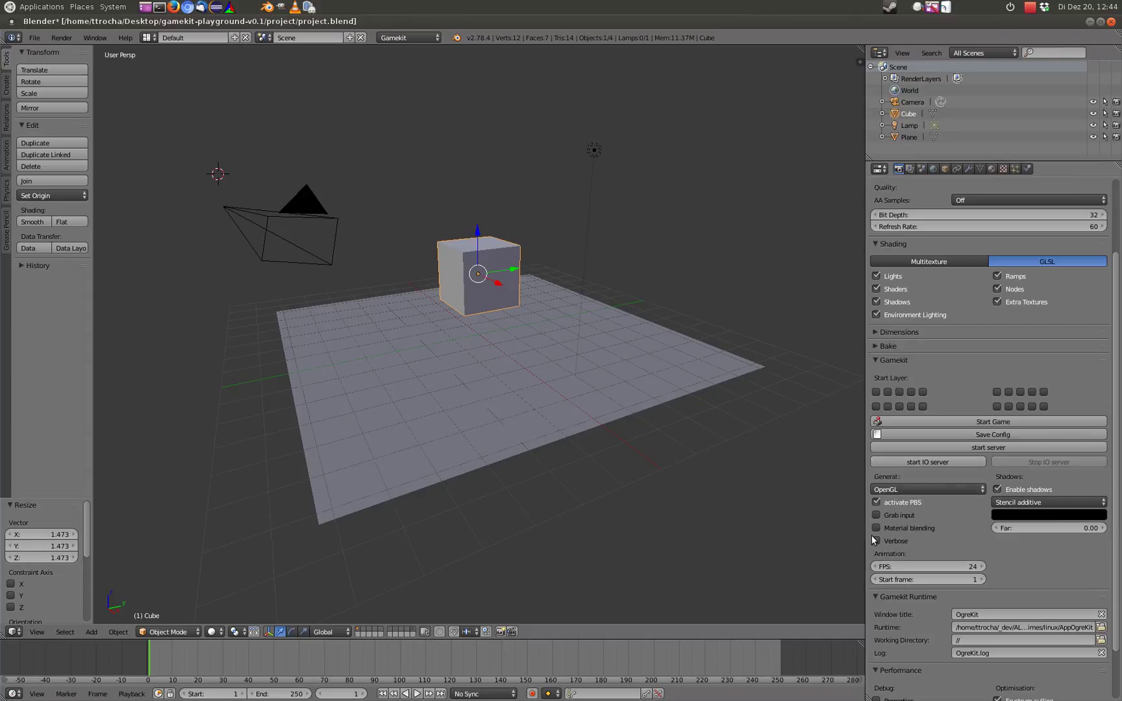
{"action": "left_click", "coordinate": [945, 422]}
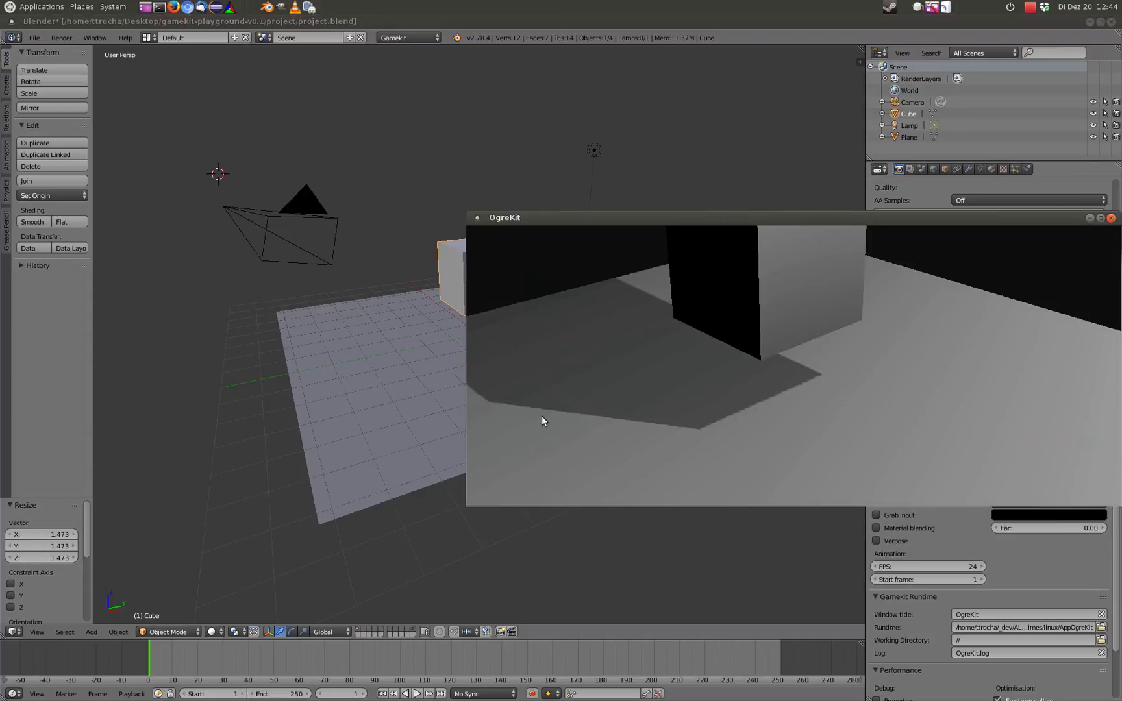
{"action": "key", "text": "Escape"}
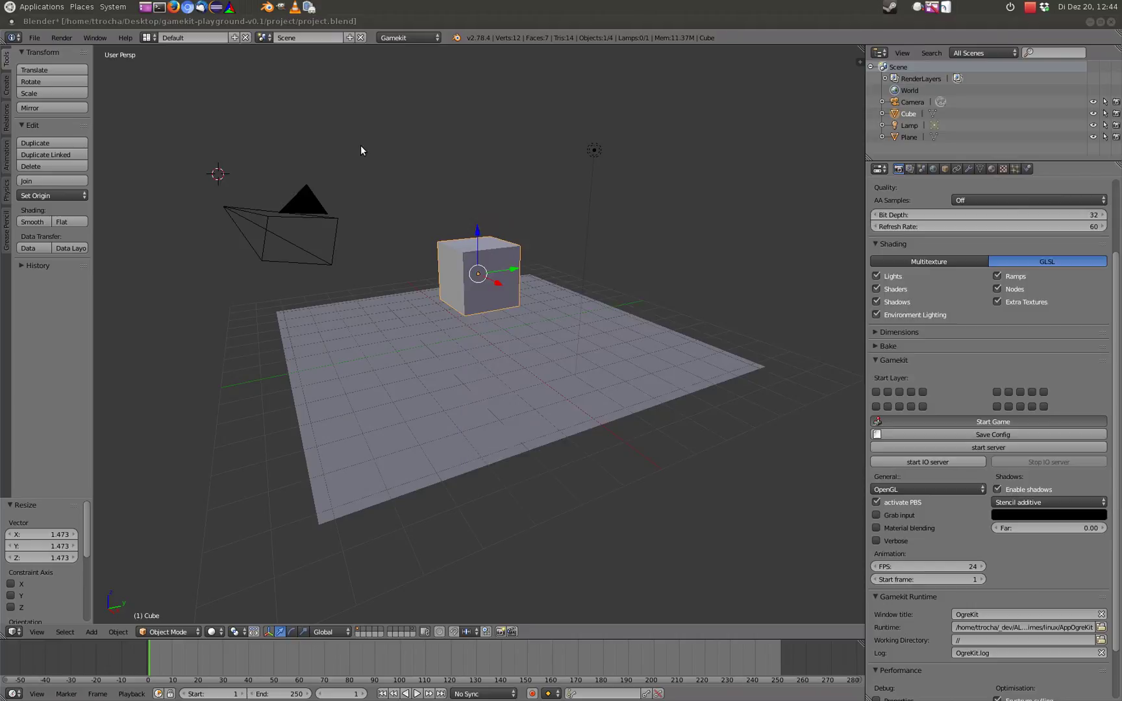
{"action": "key", "text": "p"}
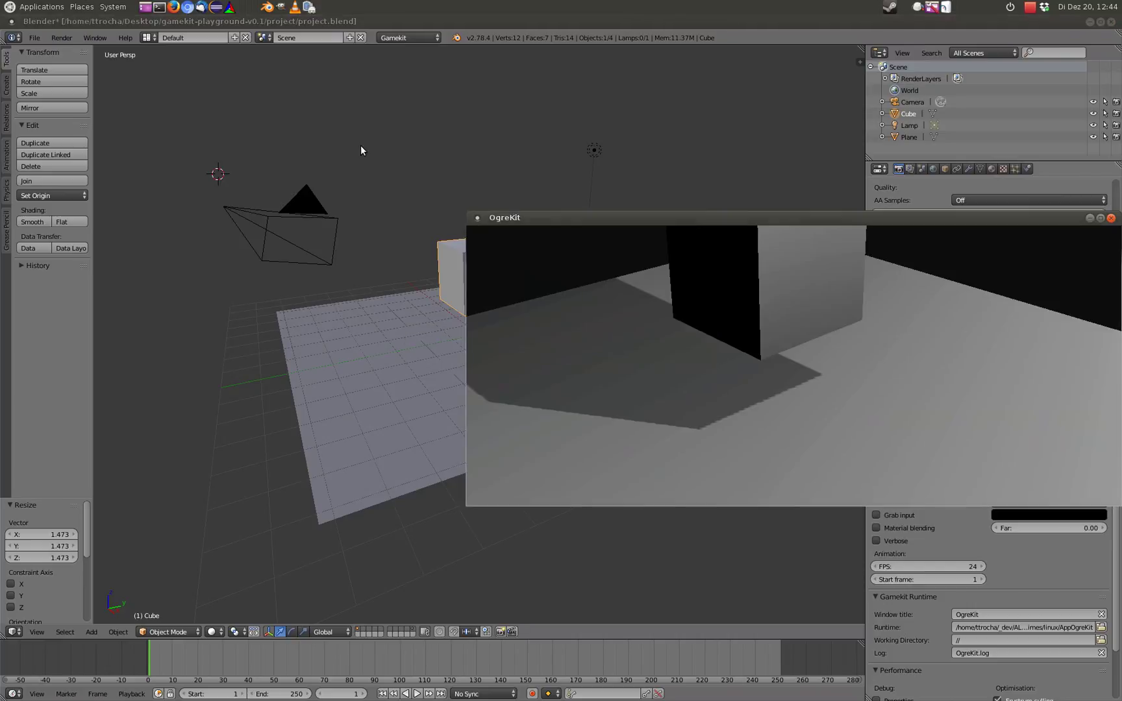
{"action": "left_click", "coordinate": [1111, 217]}
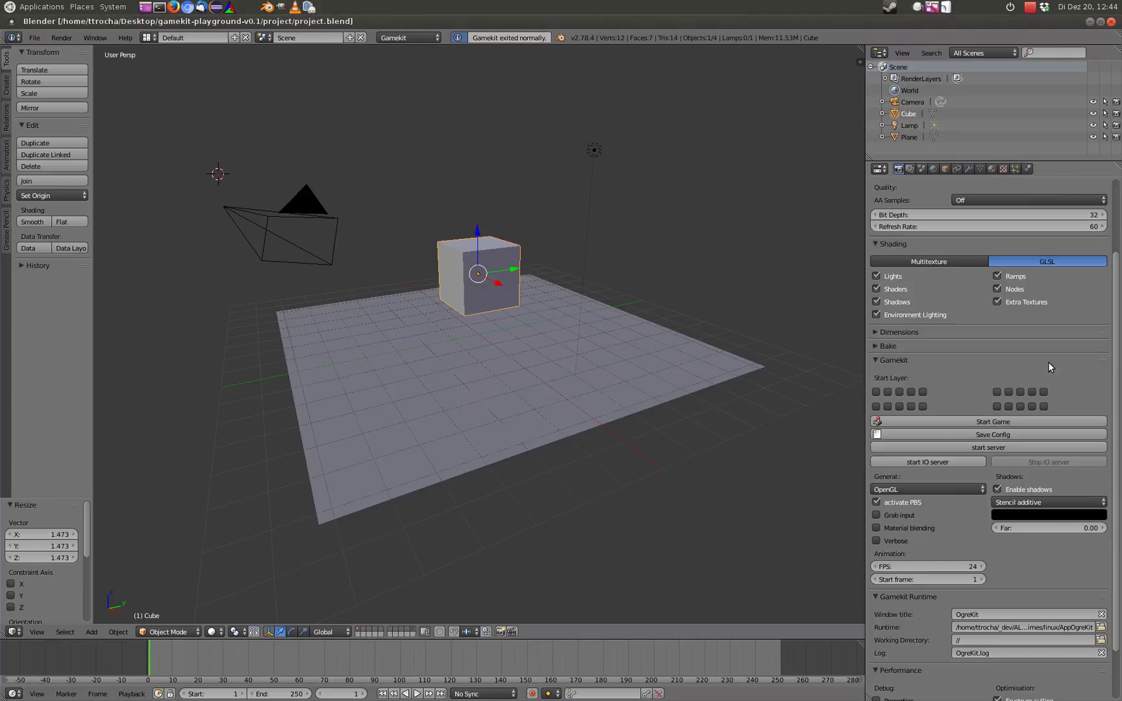
{"action": "left_click", "coordinate": [874, 527]}
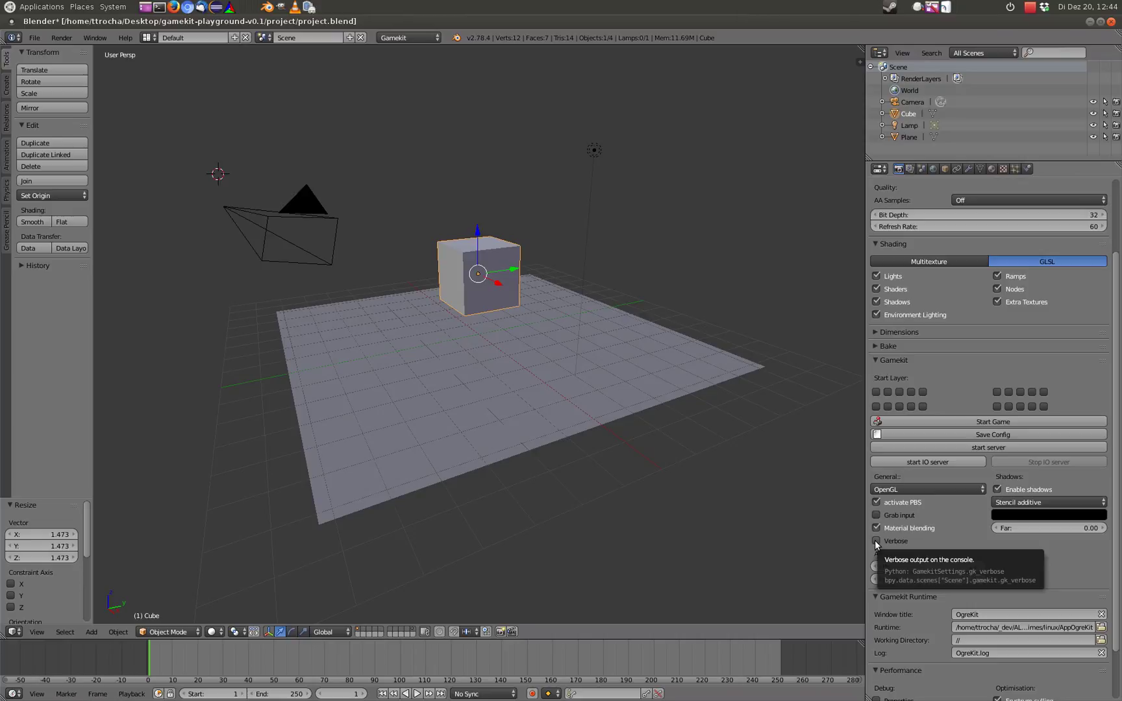
{"action": "left_click", "coordinate": [875, 541]}
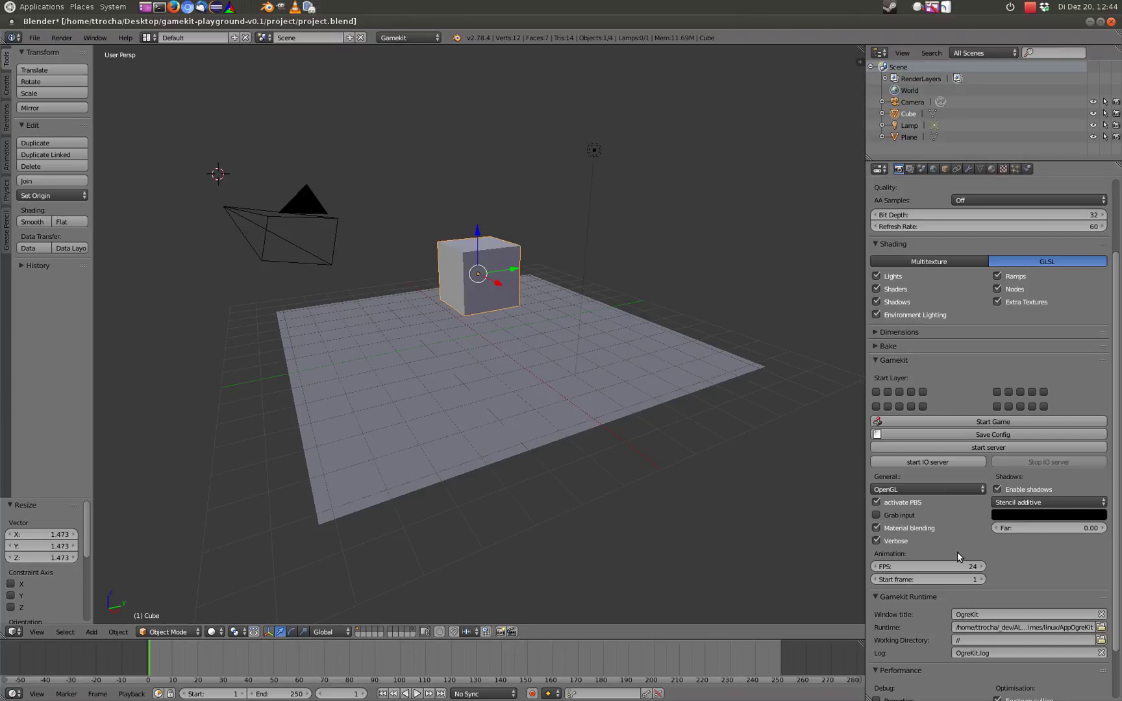
{"action": "left_click", "coordinate": [895, 563]}
{"action": "key", "text": "Return"}
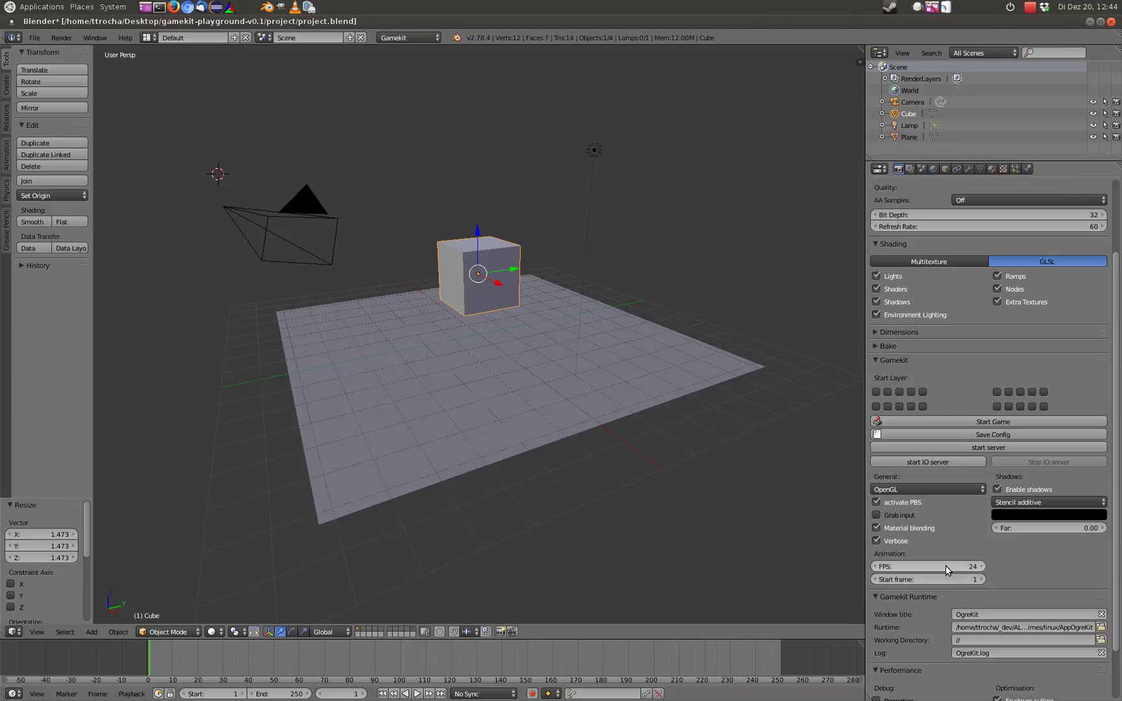
{"action": "left_click", "coordinate": [941, 579]}
{"action": "key", "text": "Return"}
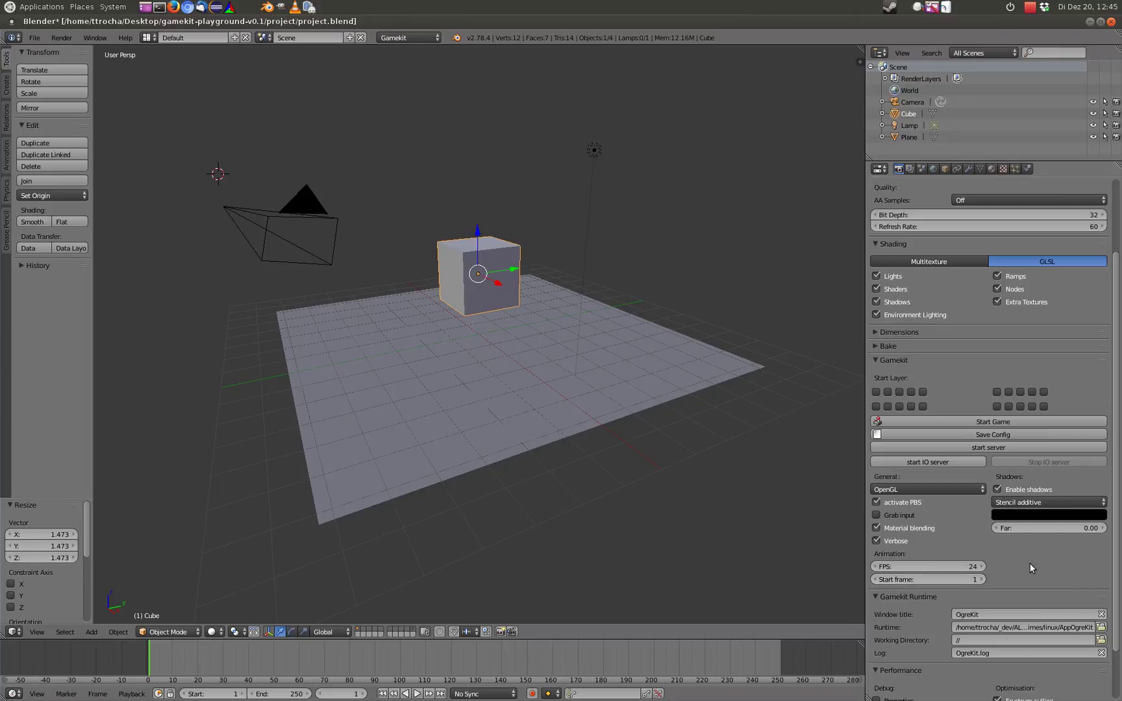
{"action": "scroll", "coordinate": [1050, 550], "scroll_direction": "down", "scroll_amount": 2}
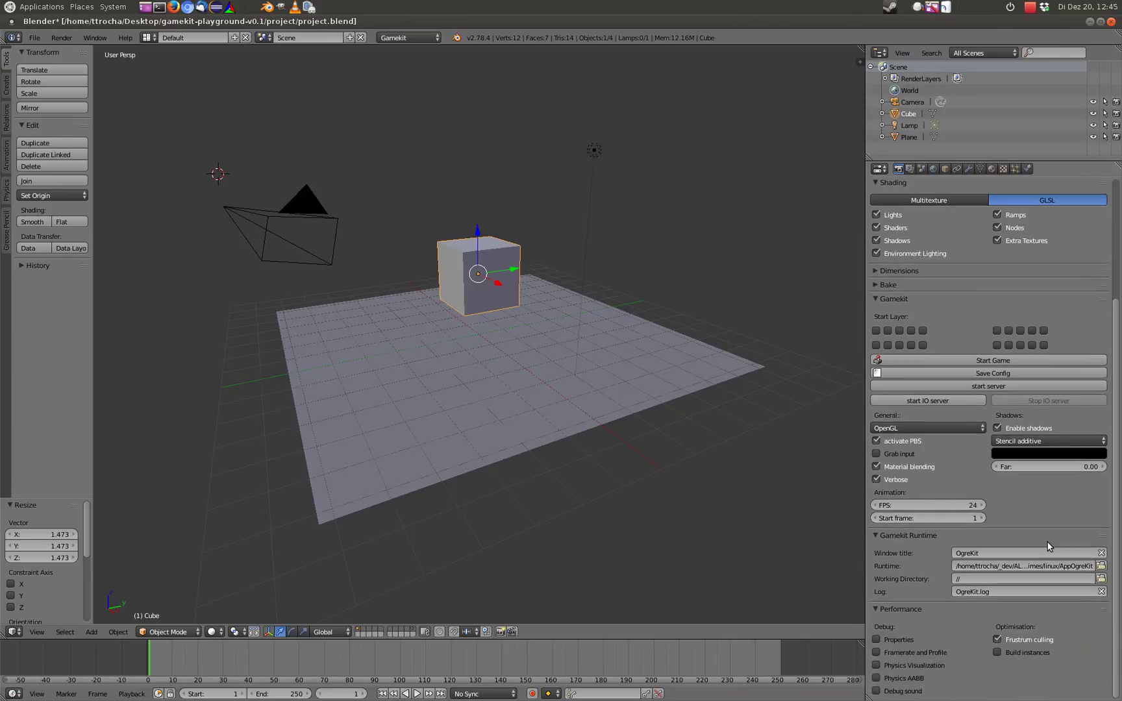
{"action": "left_click", "coordinate": [992, 552]}
{"action": "left_click", "coordinate": [999, 566]}
{"action": "left_click", "coordinate": [1000, 566]}
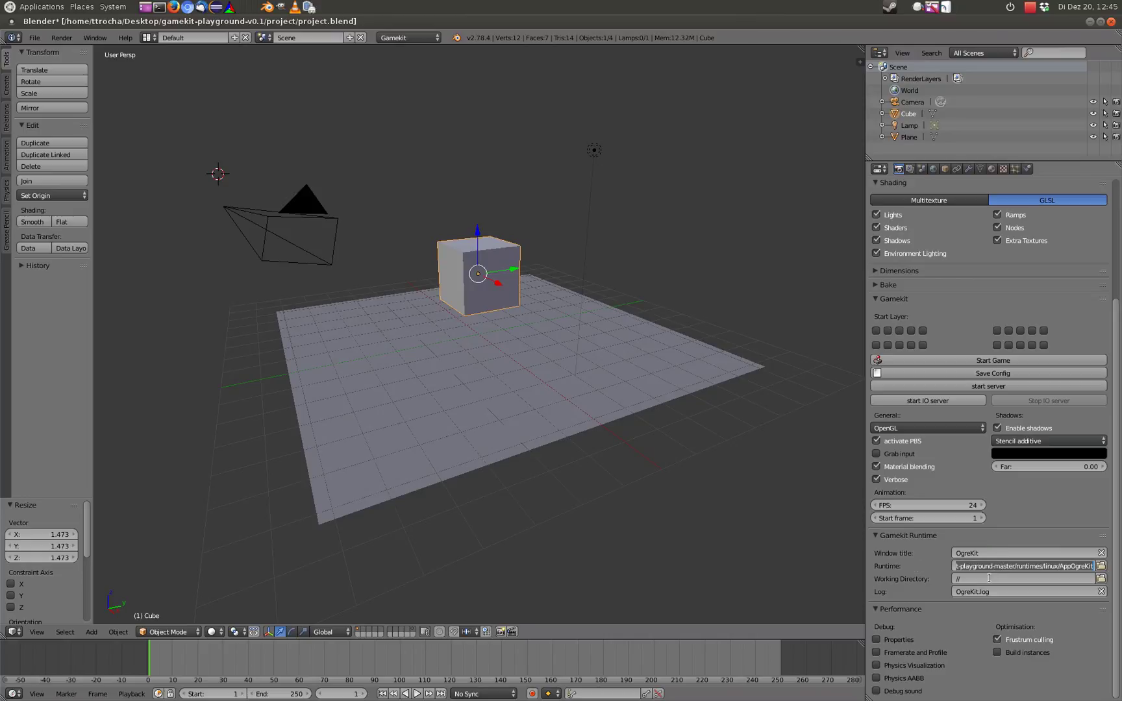
{"action": "key", "text": "Return"}
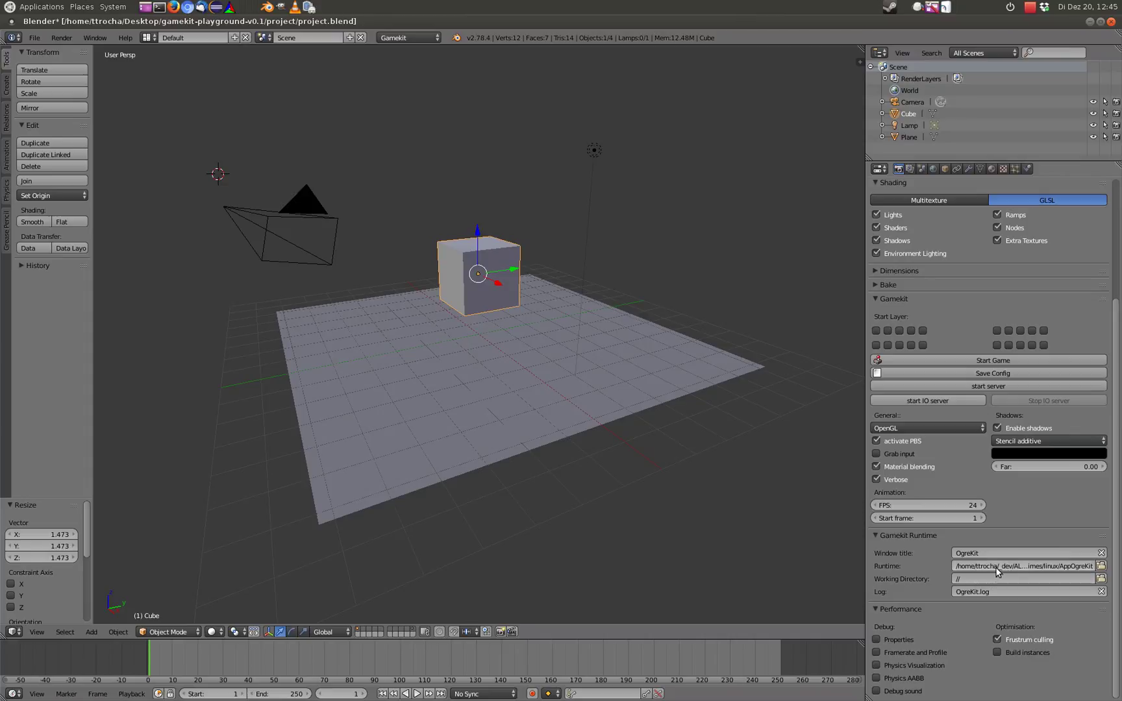
{"action": "left_click", "coordinate": [992, 577]}
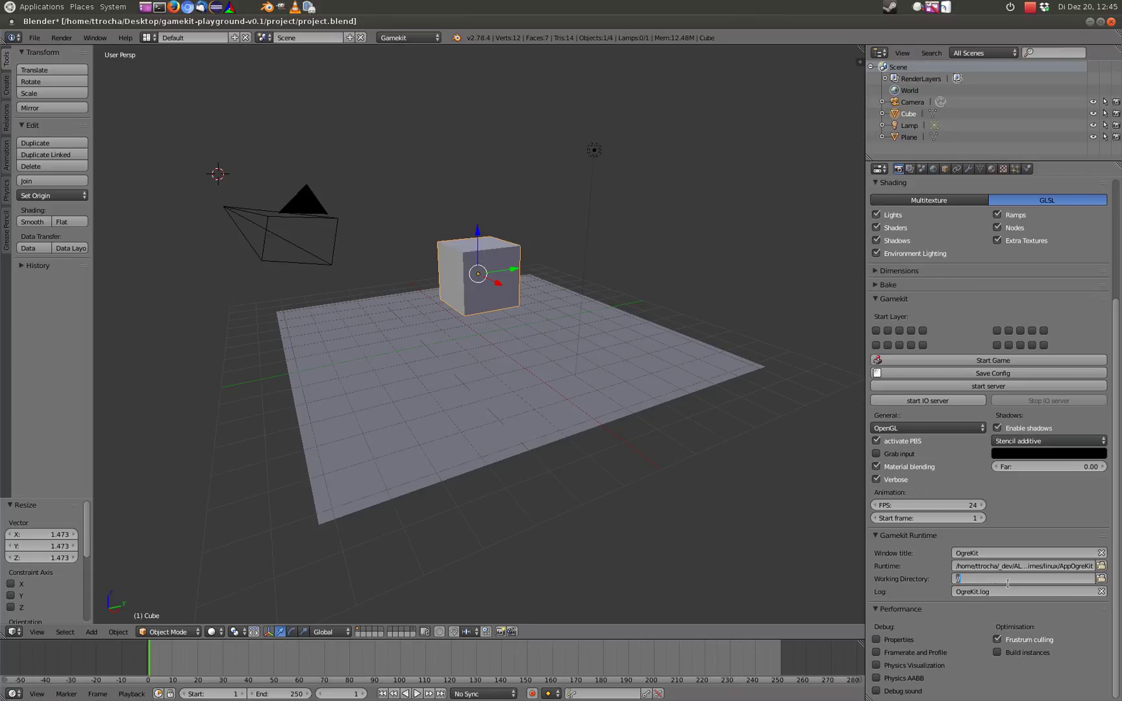
{"action": "key", "text": "Return"}
Step: Enable Debug properties and Framerate and profile, then test-run the game
{"action": "left_click", "coordinate": [876, 640]}
{"action": "left_click", "coordinate": [876, 651]}
{"action": "left_click", "coordinate": [970, 360]}
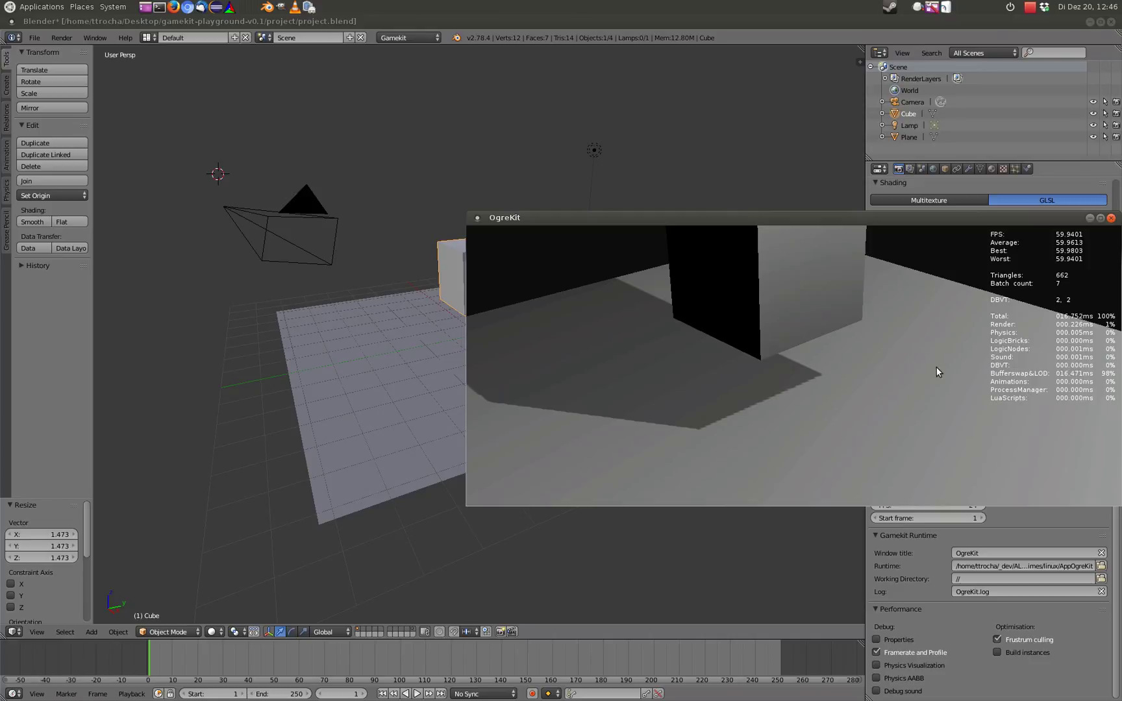
{"action": "key", "text": "Escape"}
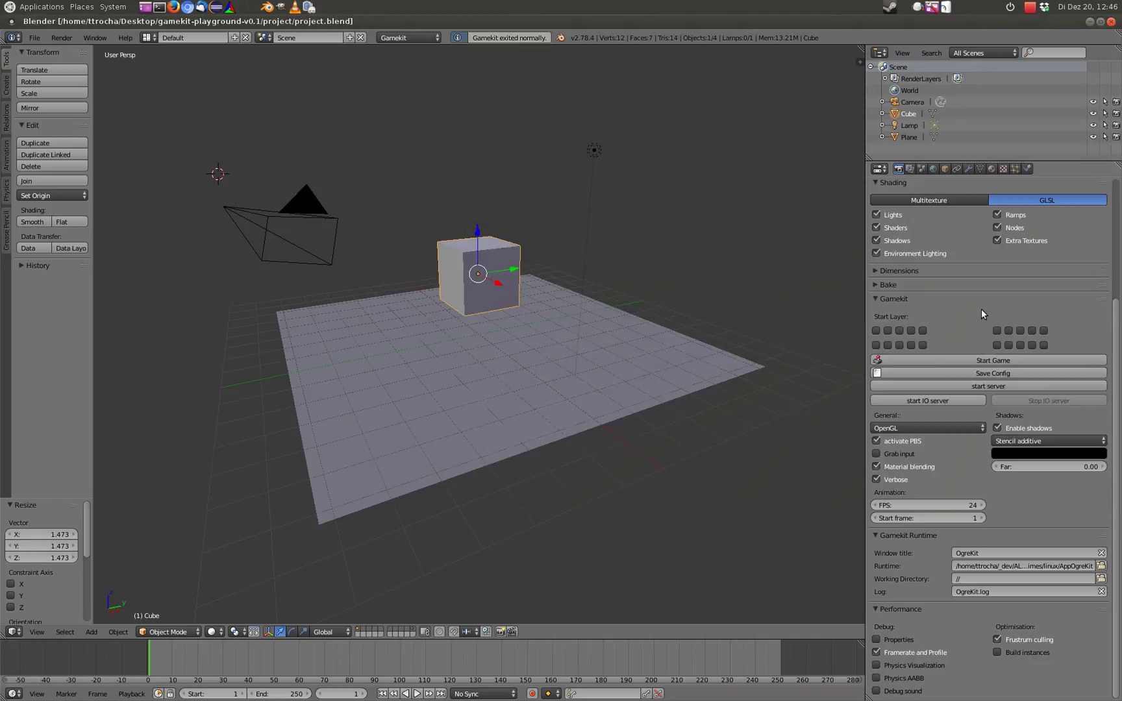
Step: Enable Physics Visualization, test the game, and switch Framerate and profile off again
{"action": "left_click", "coordinate": [878, 666]}
{"action": "left_click", "coordinate": [984, 360]}
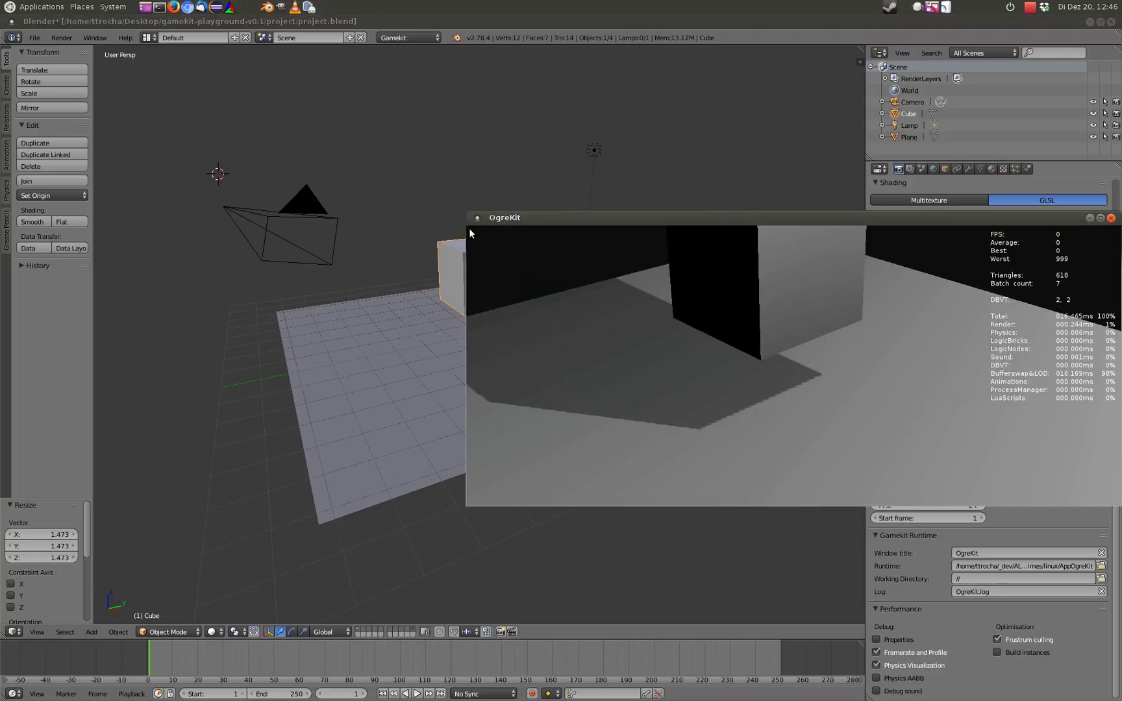
{"action": "key", "text": "Escape"}
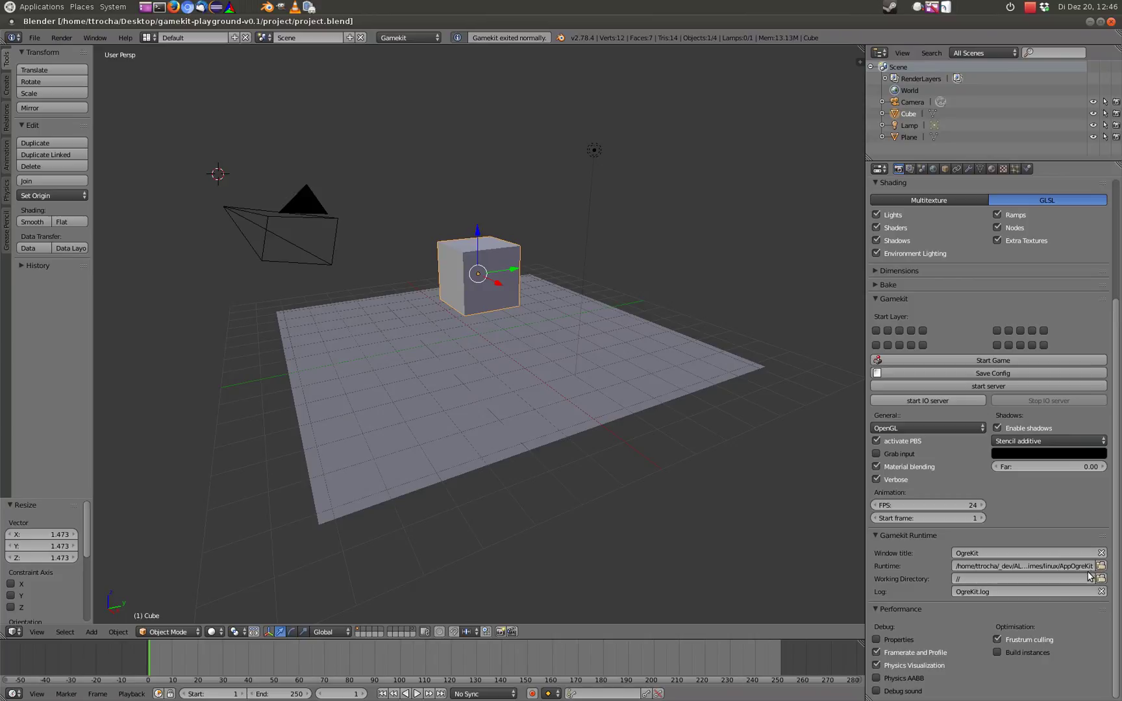
{"action": "left_click", "coordinate": [880, 652]}
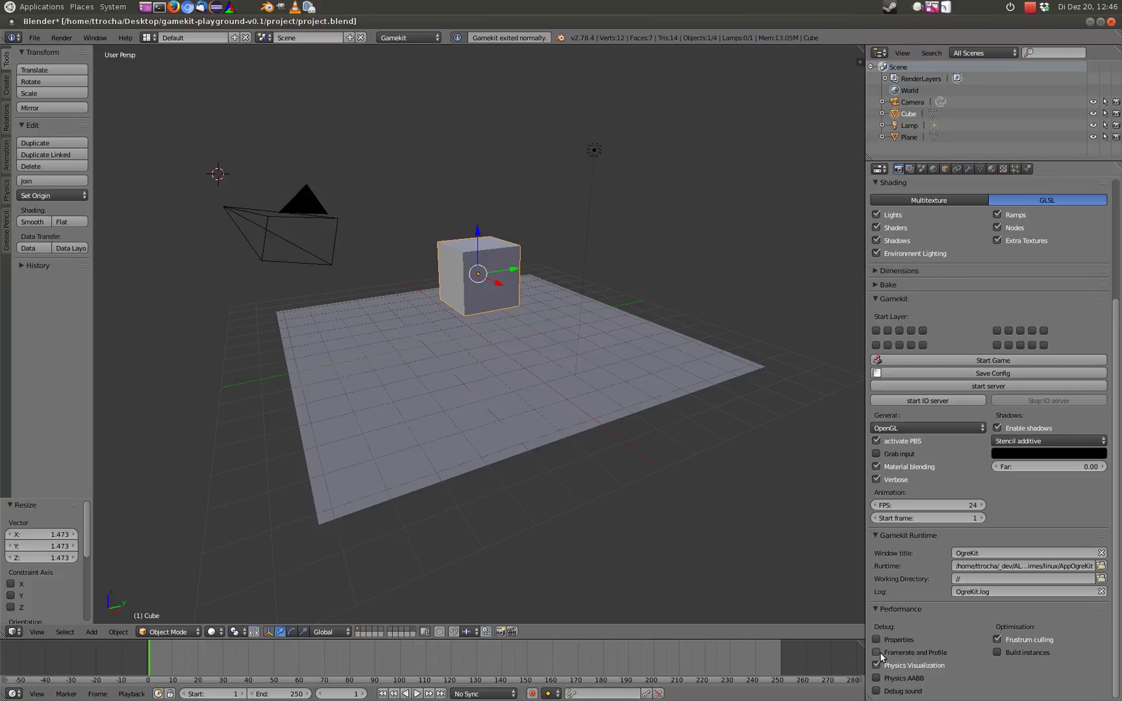
Step: Browse to extprojects/_build/gamekit/Samples/Runtime and choose AppOgreKit as the runtime
{"action": "left_click", "coordinate": [1101, 567]}
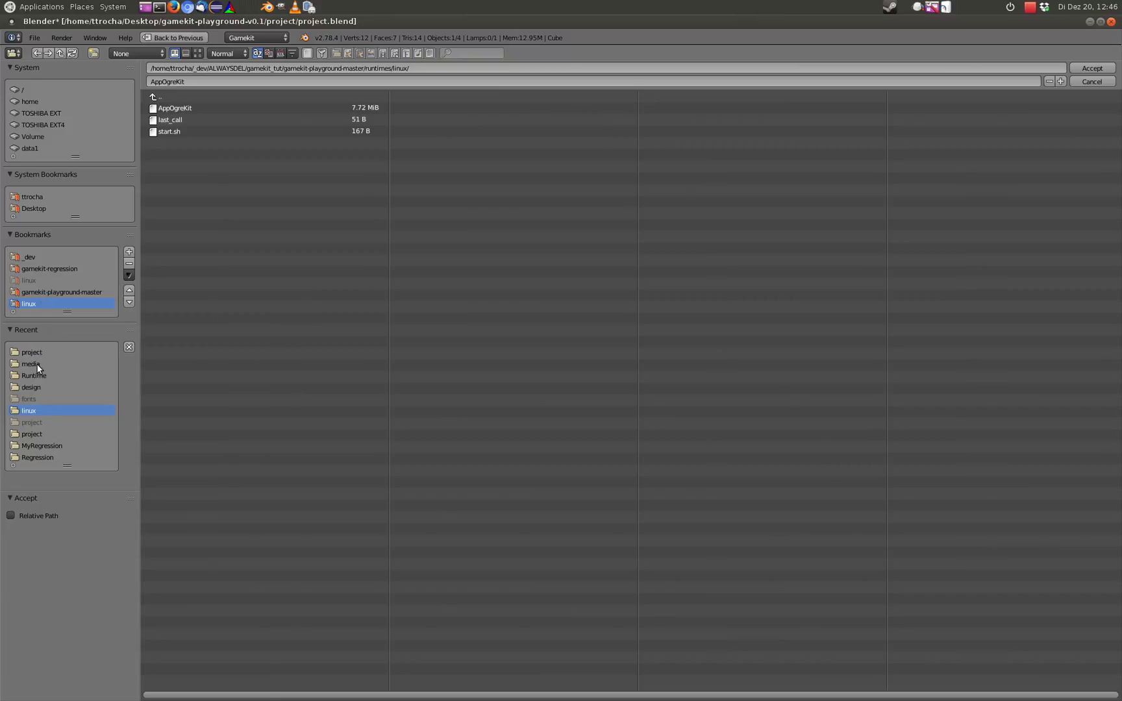
{"action": "left_click", "coordinate": [27, 258]}
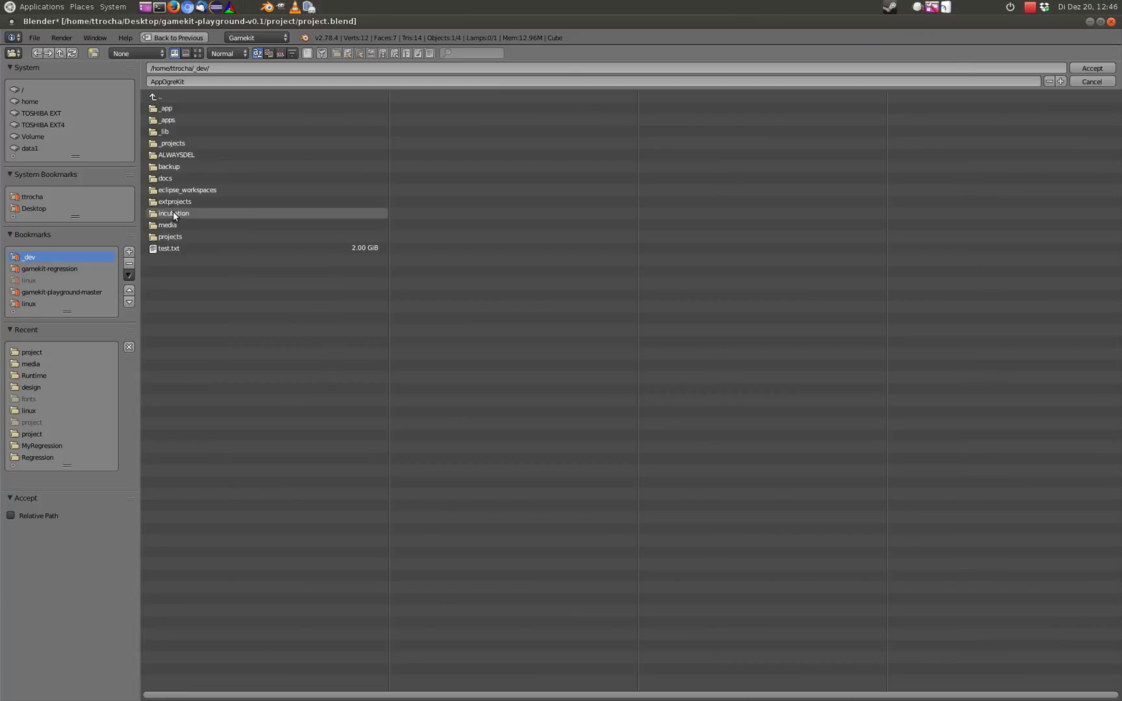
{"action": "left_click", "coordinate": [172, 143]}
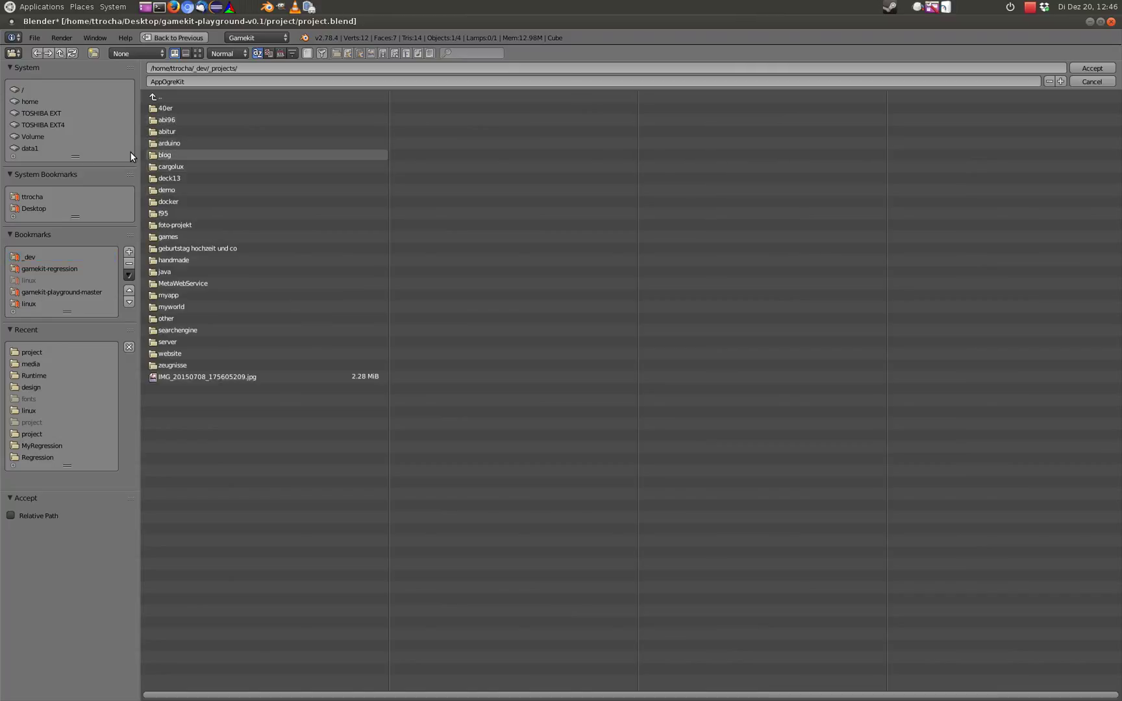
{"action": "left_click", "coordinate": [29, 257]}
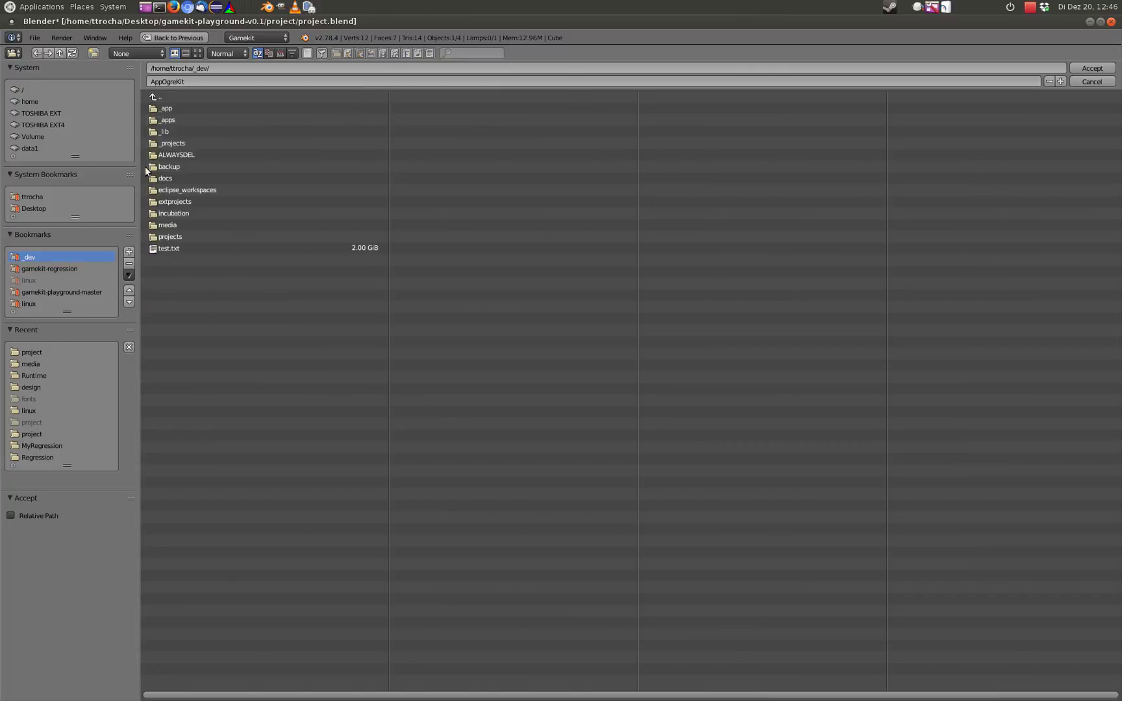
{"action": "left_click", "coordinate": [175, 201]}
{"action": "left_click", "coordinate": [164, 109]}
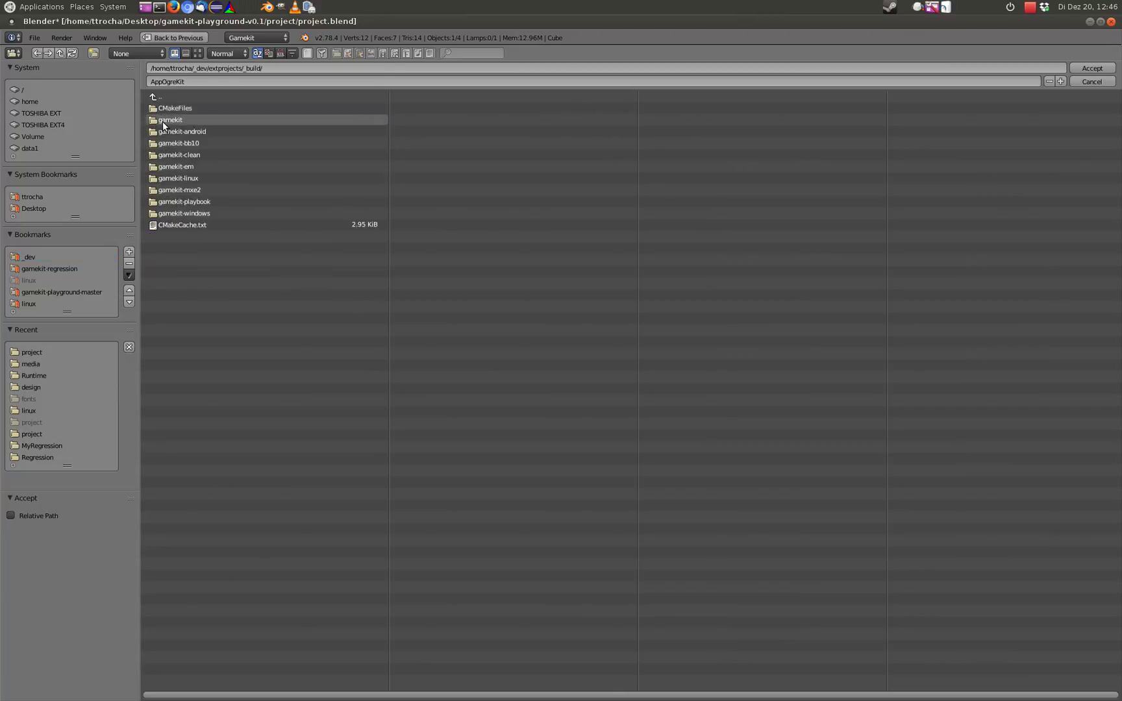
{"action": "left_click", "coordinate": [162, 121]}
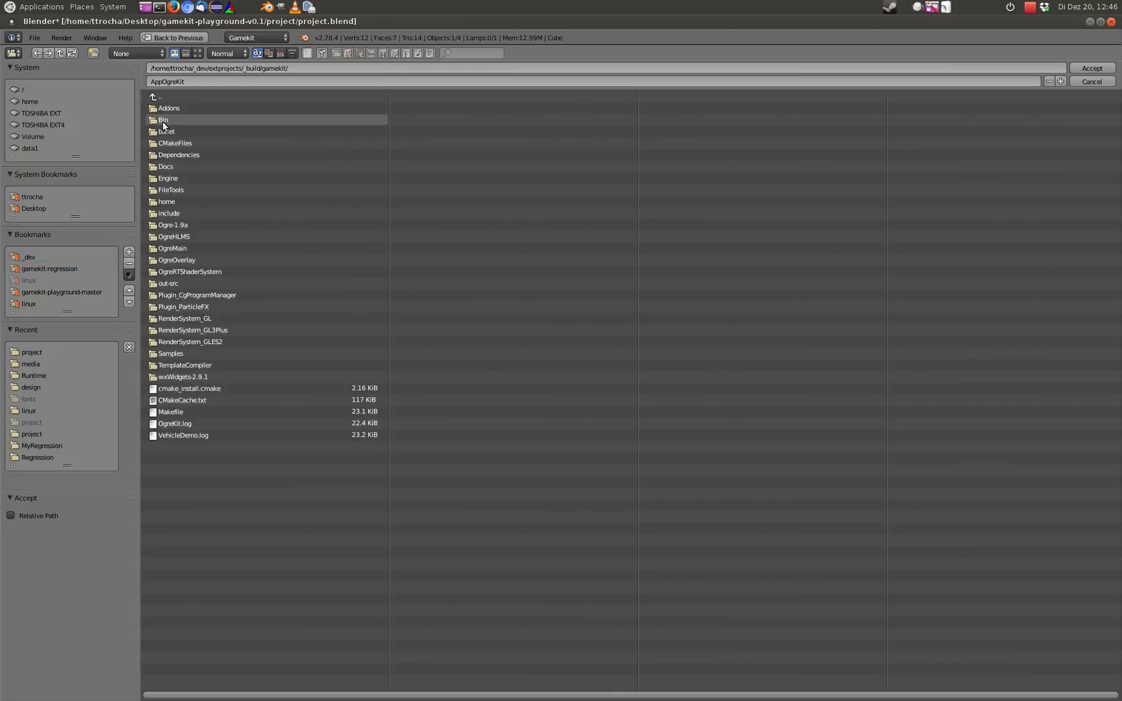
{"action": "left_click", "coordinate": [170, 352]}
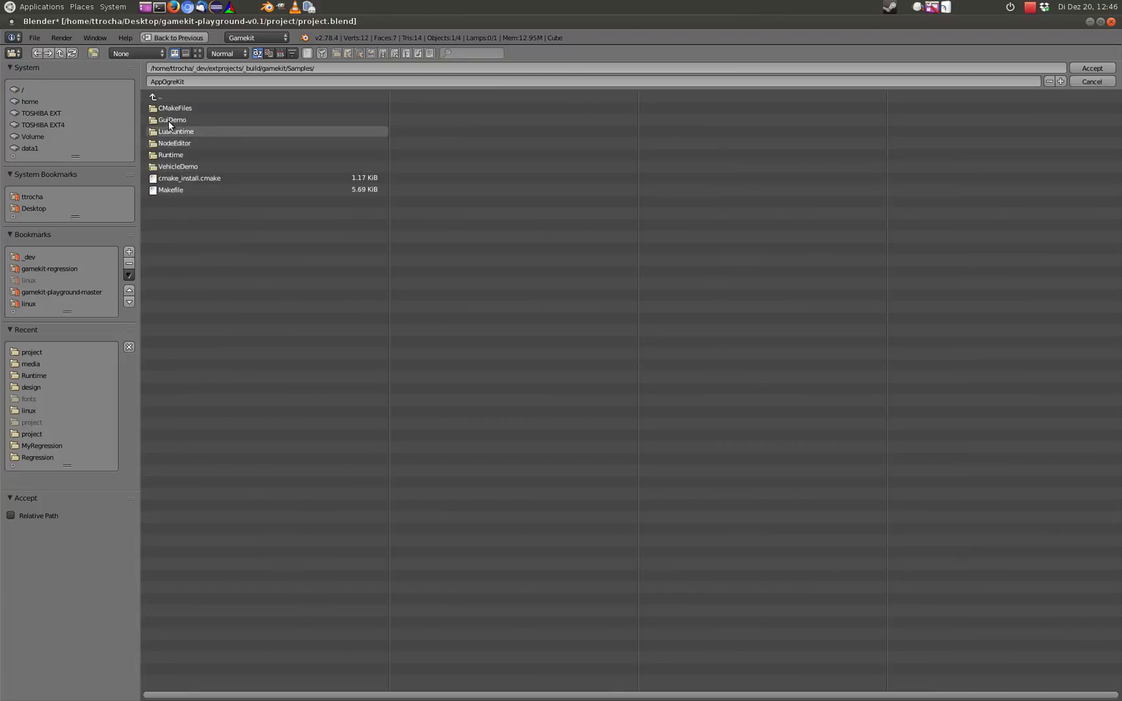
{"action": "left_click", "coordinate": [170, 153]}
{"action": "left_click", "coordinate": [174, 178]}
{"action": "left_click", "coordinate": [1090, 68]}
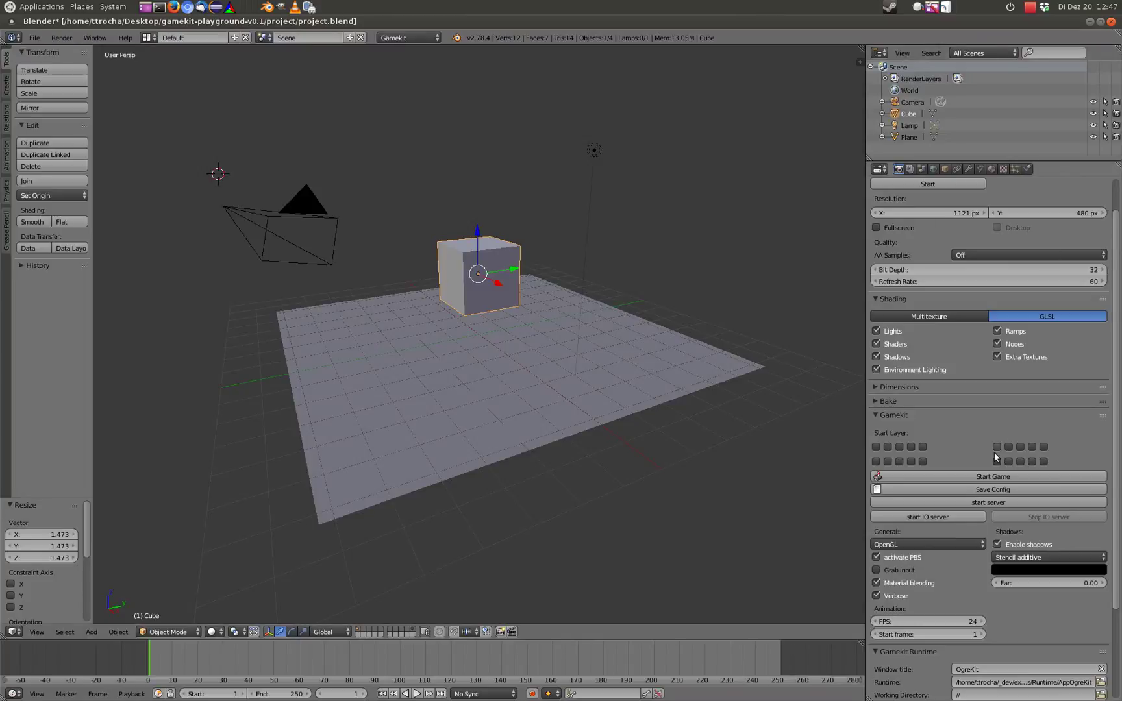
{"action": "left_click", "coordinate": [981, 474]}
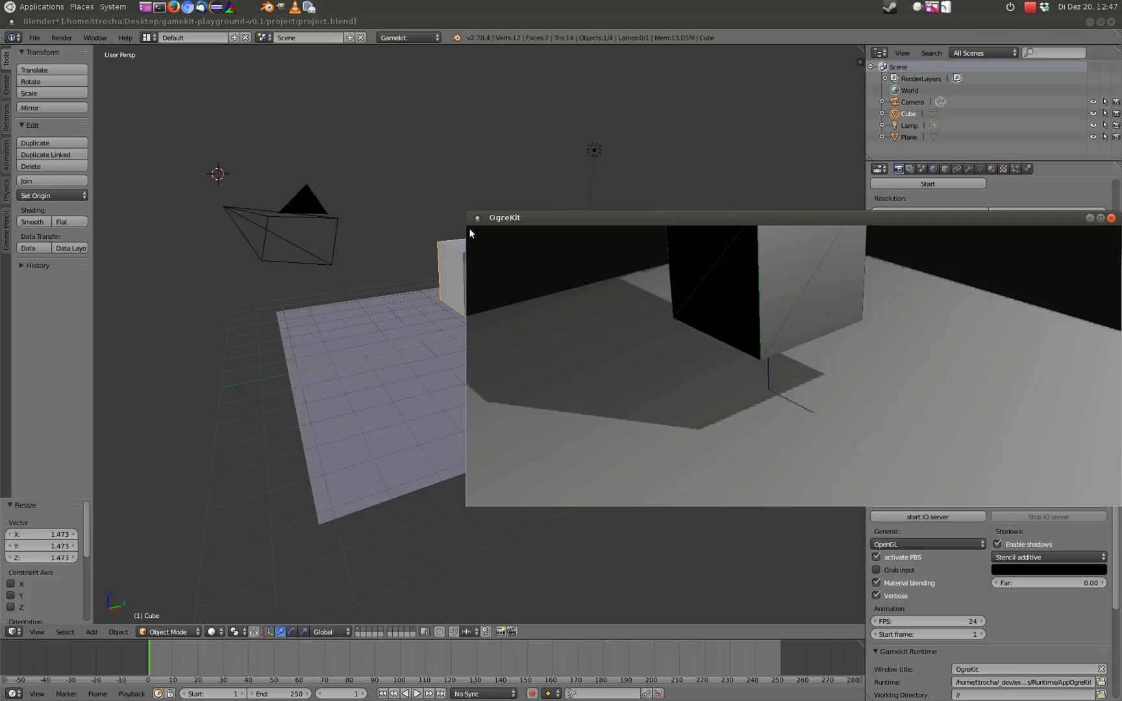
{"action": "key", "text": "Escape"}
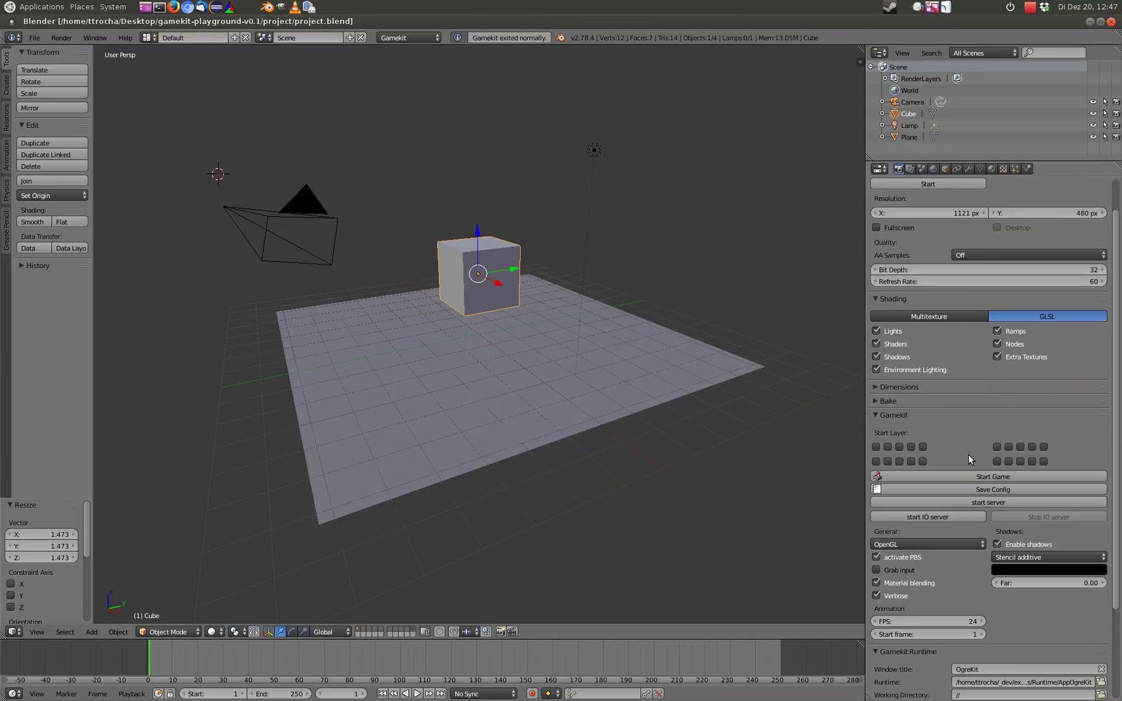
Step: Enable Physics AABB with Physics Visualization off and test-run the game
{"action": "scroll", "coordinate": [966, 455], "scroll_direction": "down", "scroll_amount": 5}
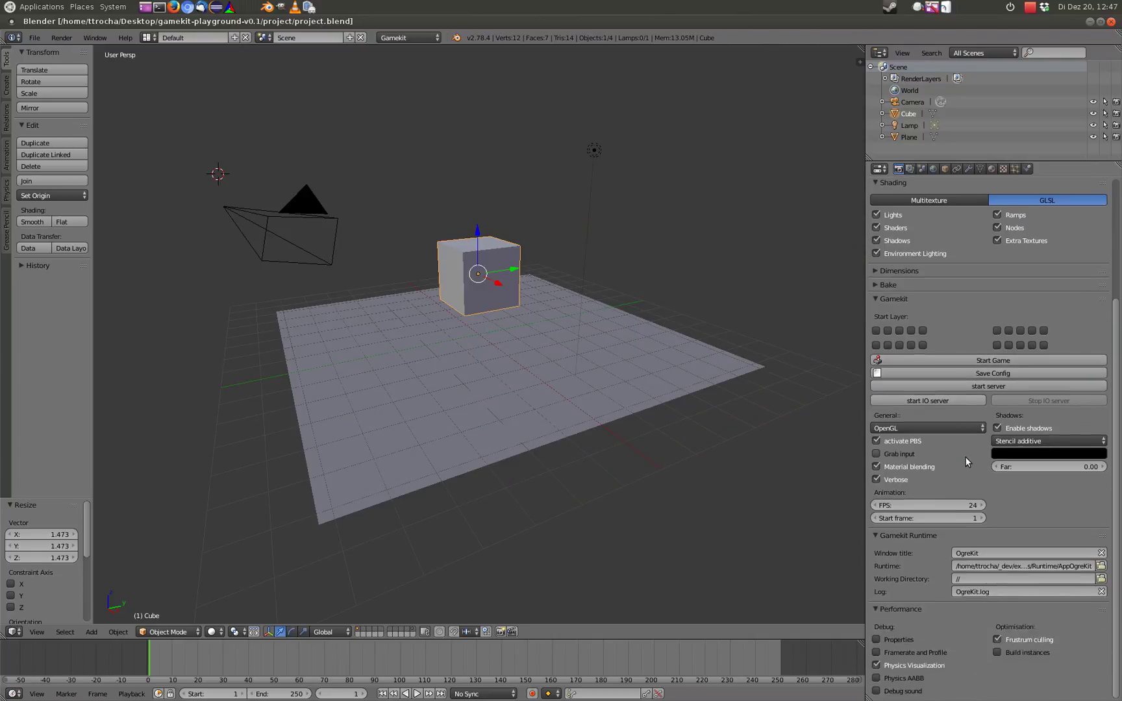
{"action": "left_click", "coordinate": [876, 677]}
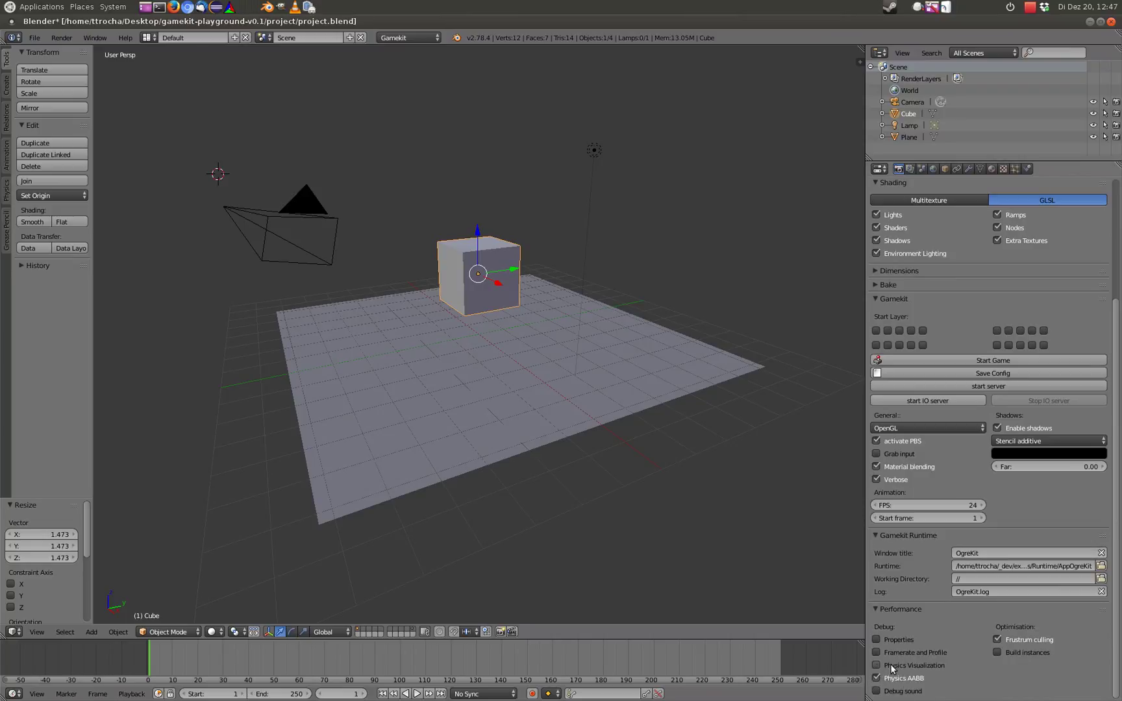
{"action": "left_click", "coordinate": [882, 665]}
{"action": "left_click", "coordinate": [997, 358]}
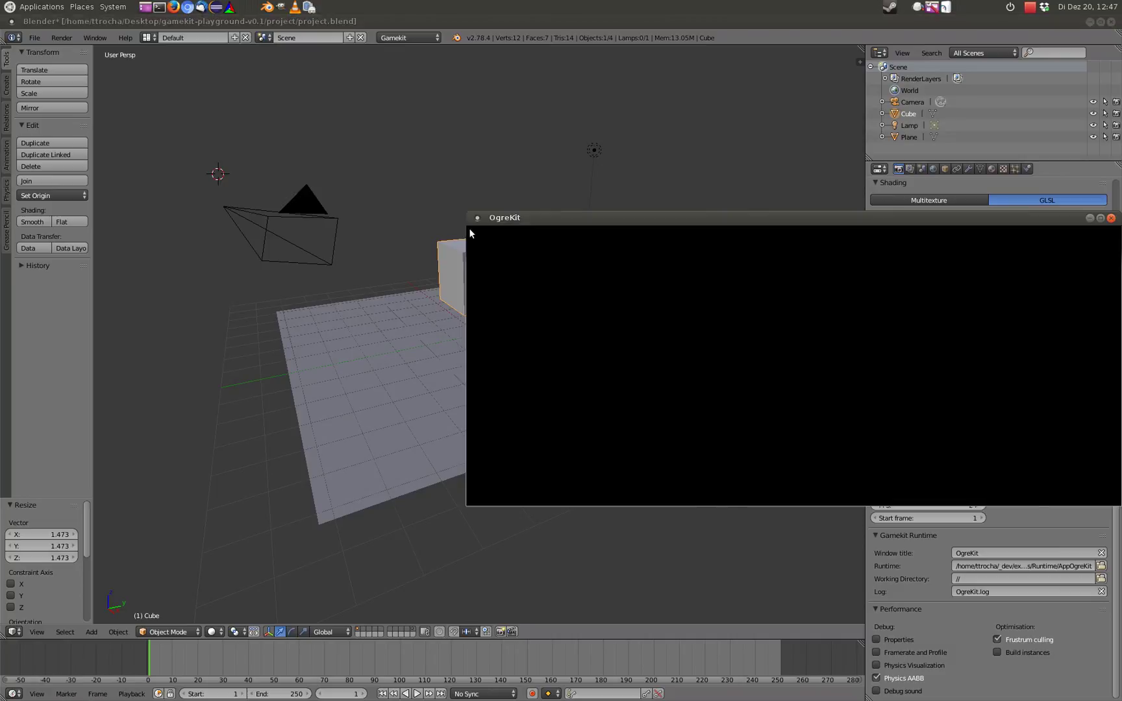
{"action": "key", "text": "Escape"}
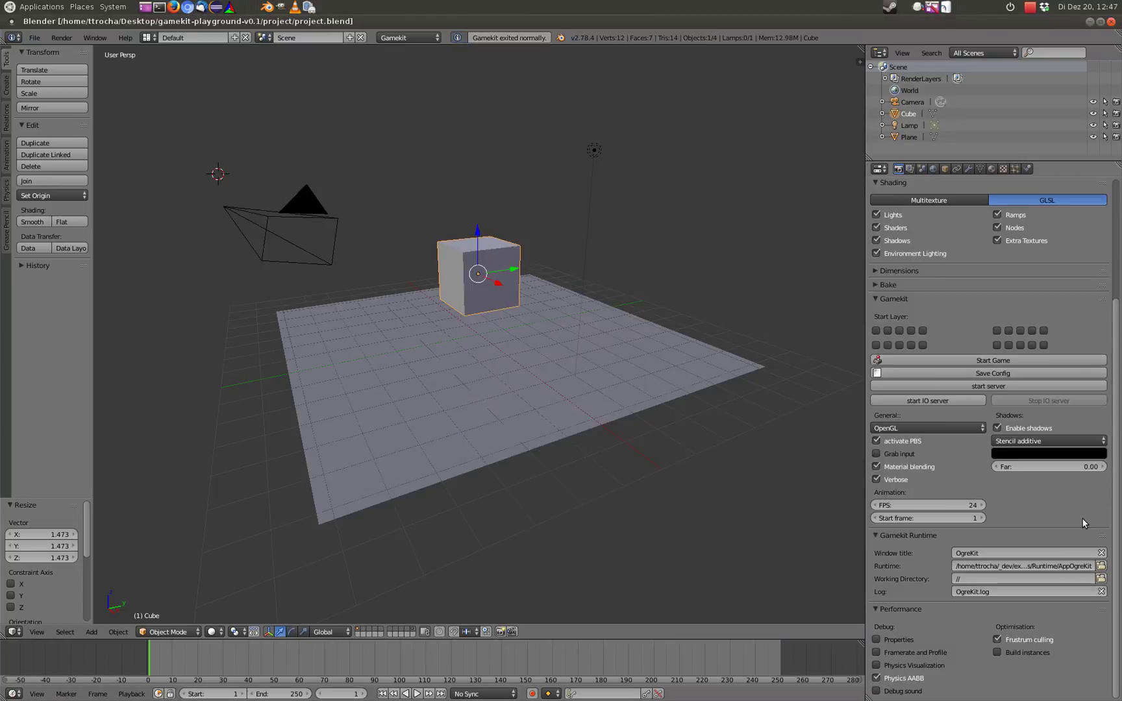
Step: Turn Physics Visualization back on, test the game twice, and enable Debug sound
{"action": "left_click", "coordinate": [876, 665]}
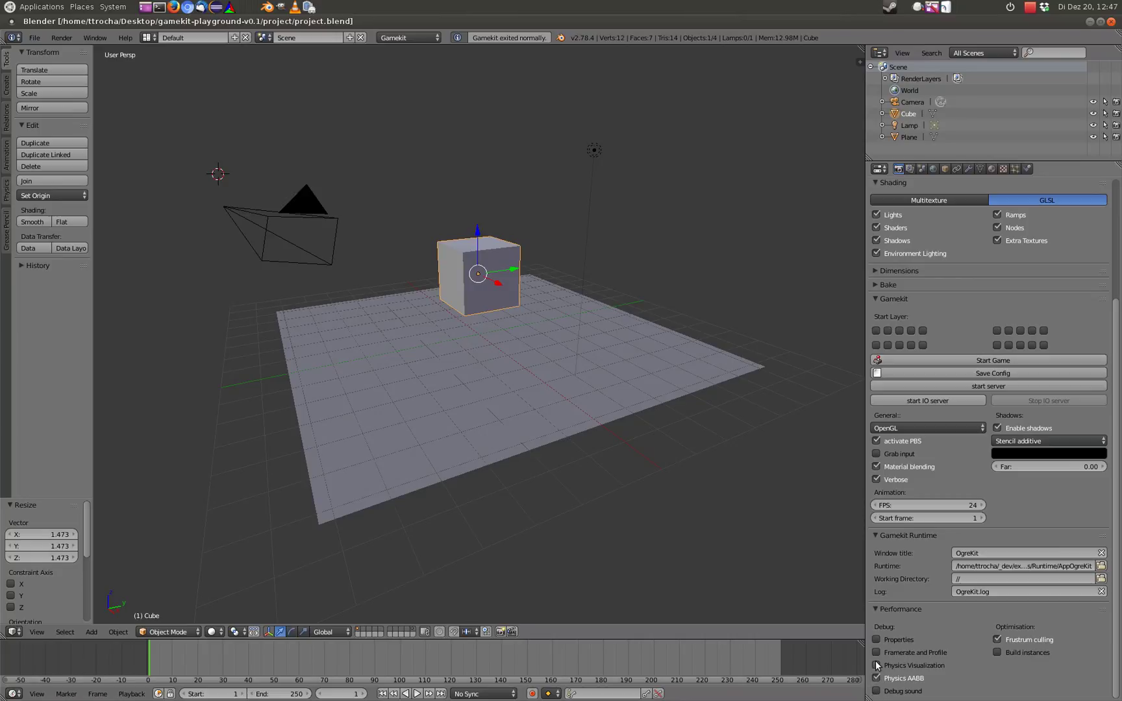
{"action": "left_click", "coordinate": [974, 359]}
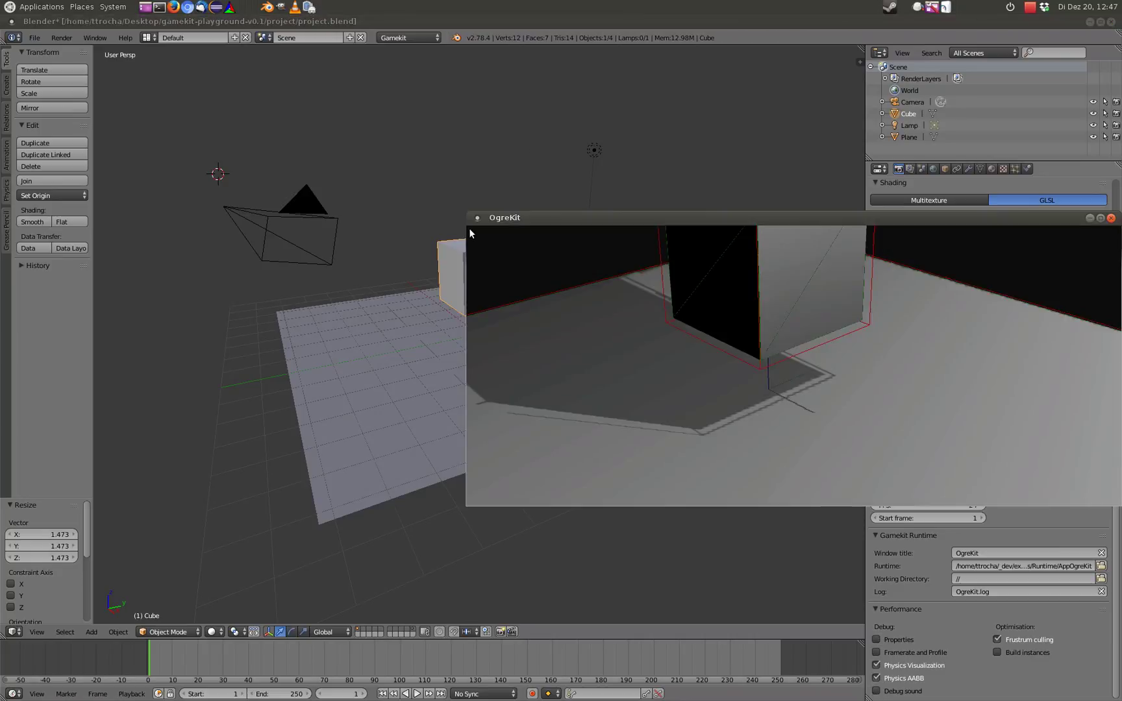
{"action": "key", "text": "Escape"}
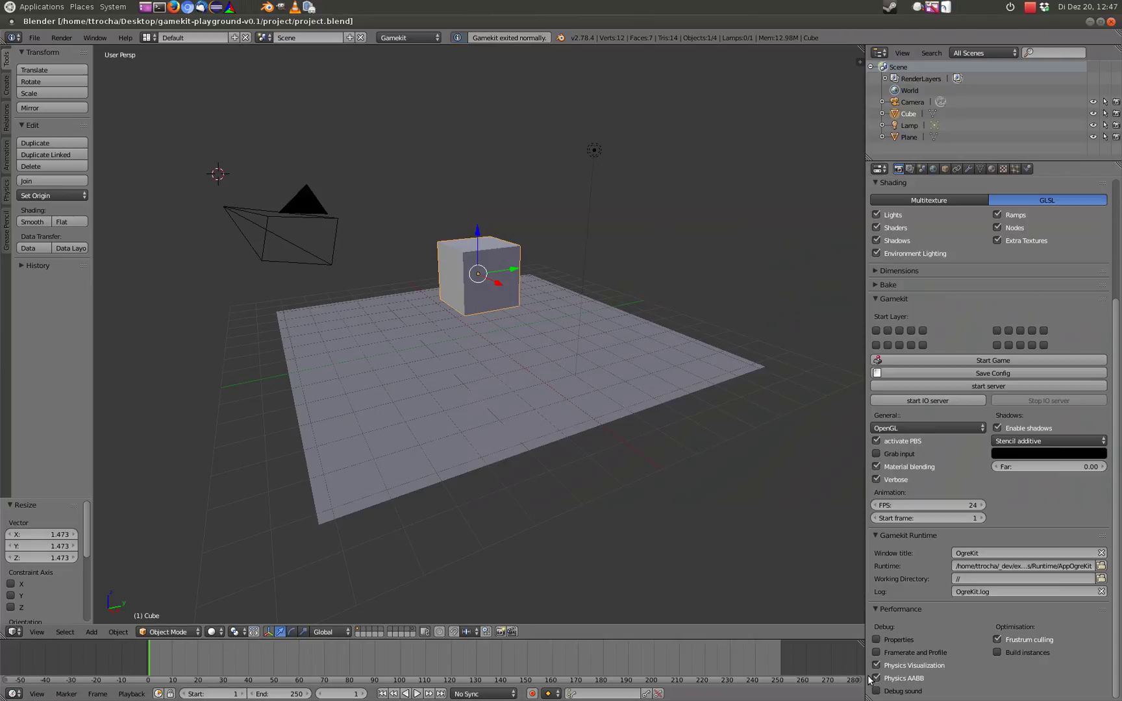
{"action": "left_click", "coordinate": [1019, 358]}
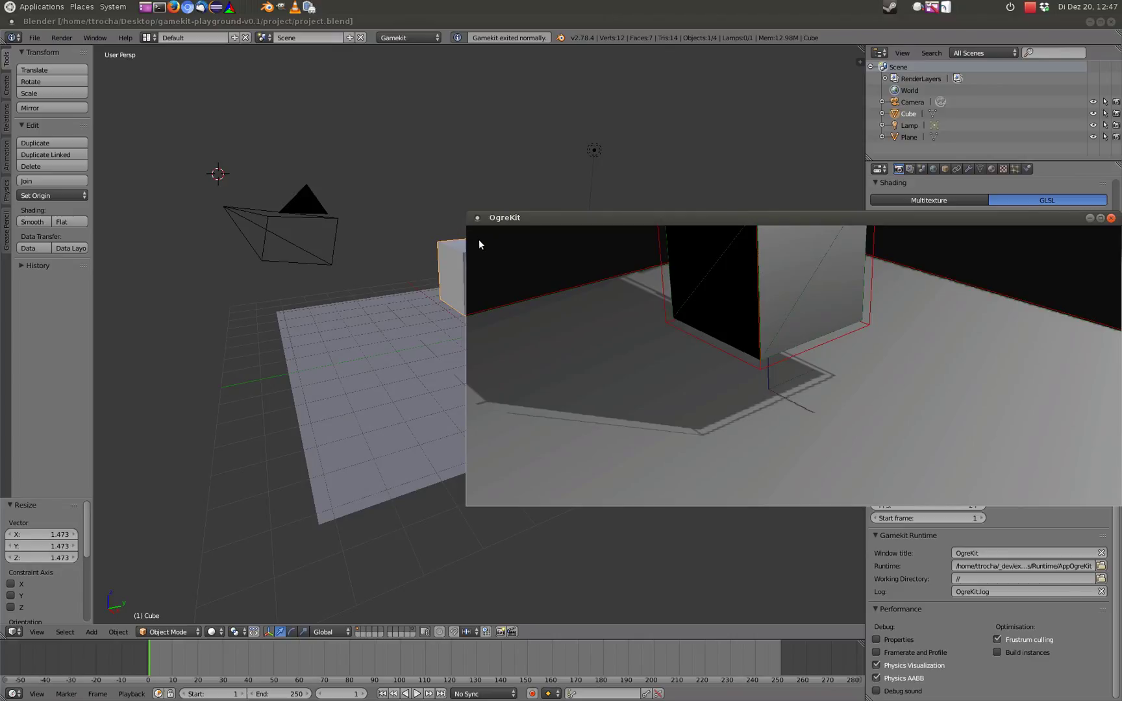
{"action": "key", "text": "Escape"}
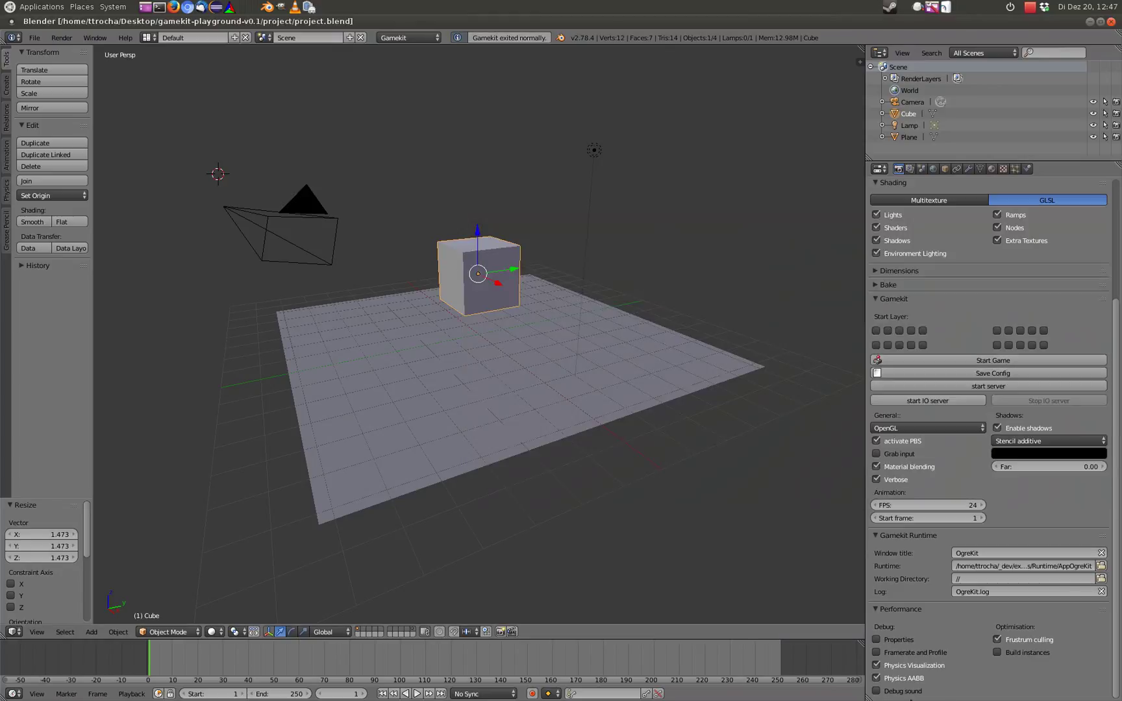
{"action": "left_click", "coordinate": [876, 690]}
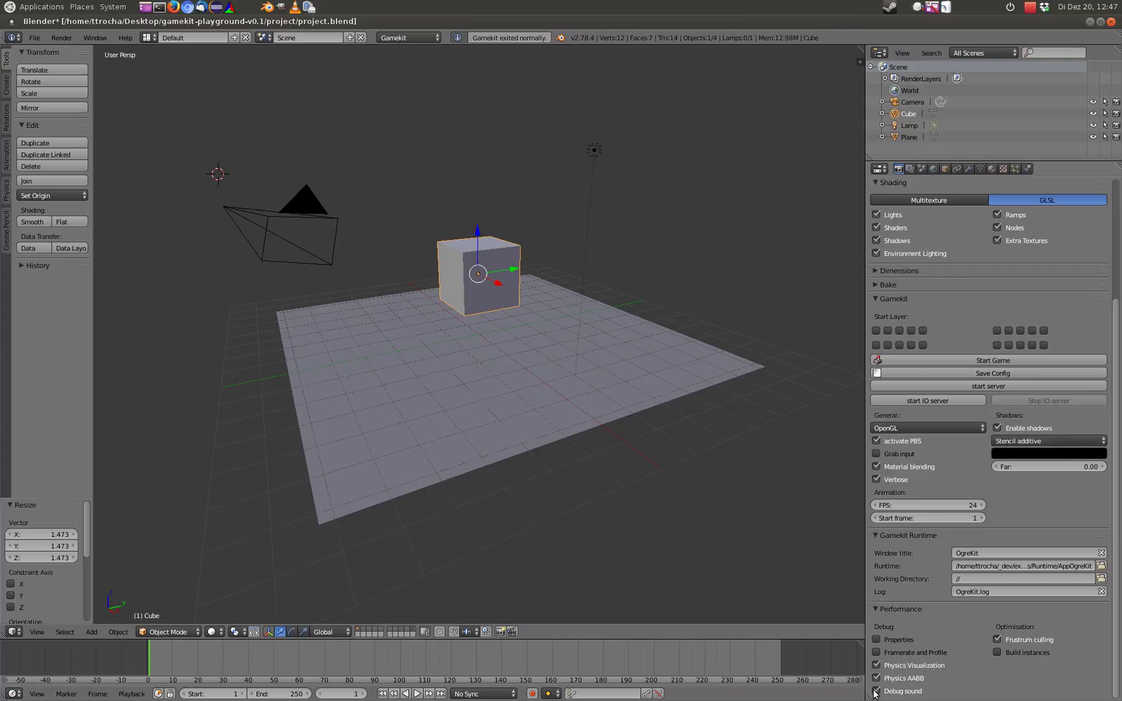
Step: Turn Debug sound off again and scroll back up the properties
{"action": "left_click", "coordinate": [876, 690]}
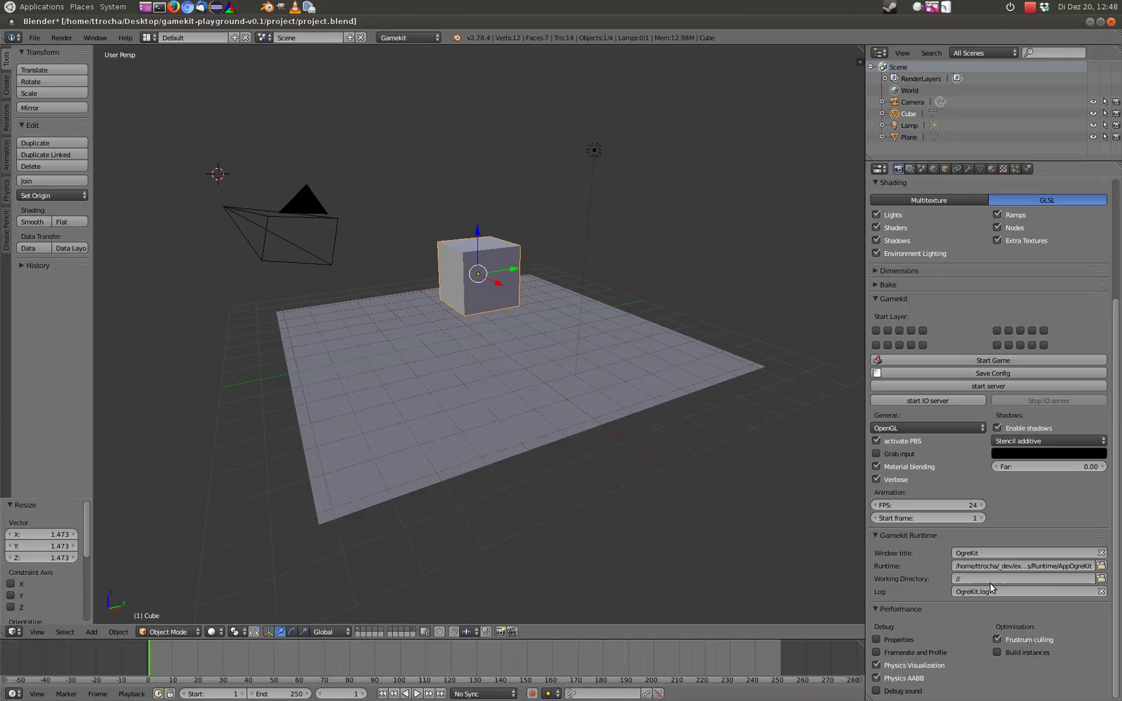
{"action": "scroll", "coordinate": [964, 551], "scroll_direction": "up", "scroll_amount": 3}
Step: View the World tab's Bullet physics and sky colours, test-run the game, then return to World
{"action": "left_click", "coordinate": [922, 169]}
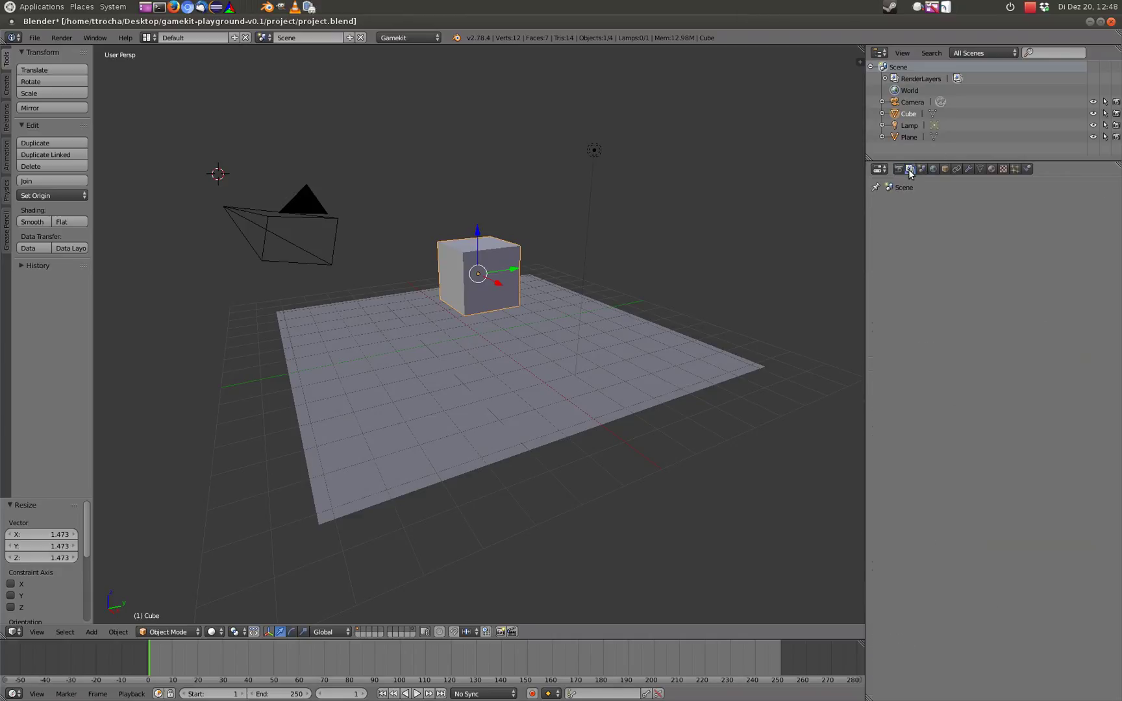
{"action": "left_click", "coordinate": [933, 170]}
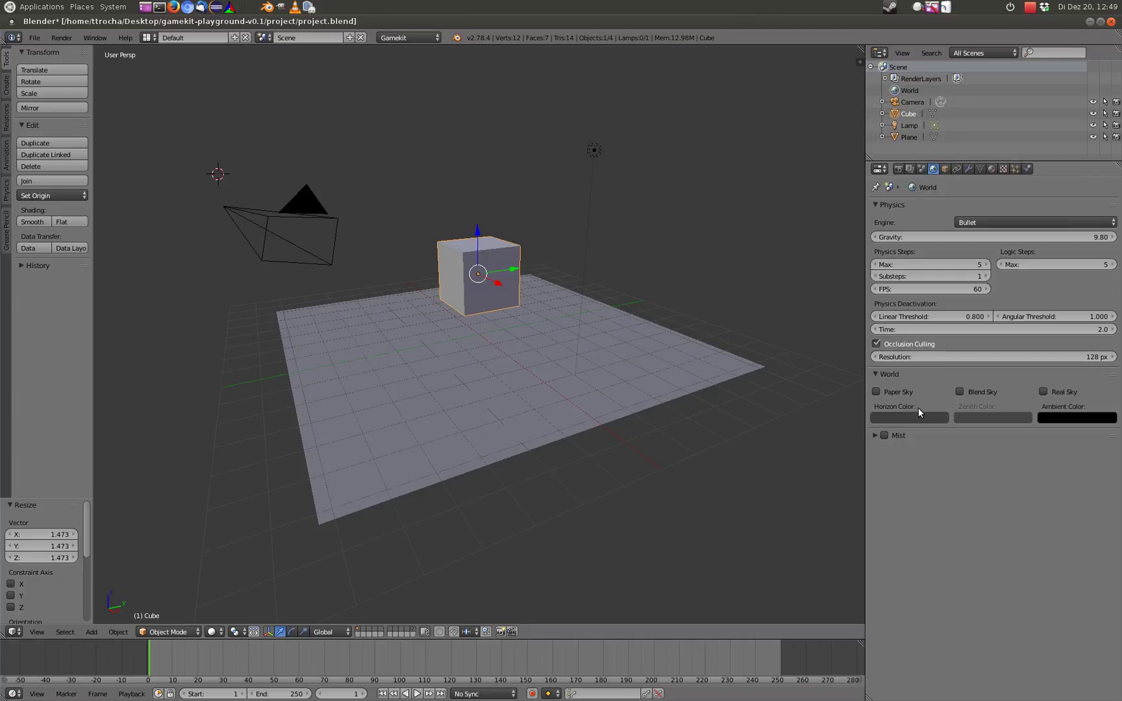
{"action": "left_click", "coordinate": [900, 170]}
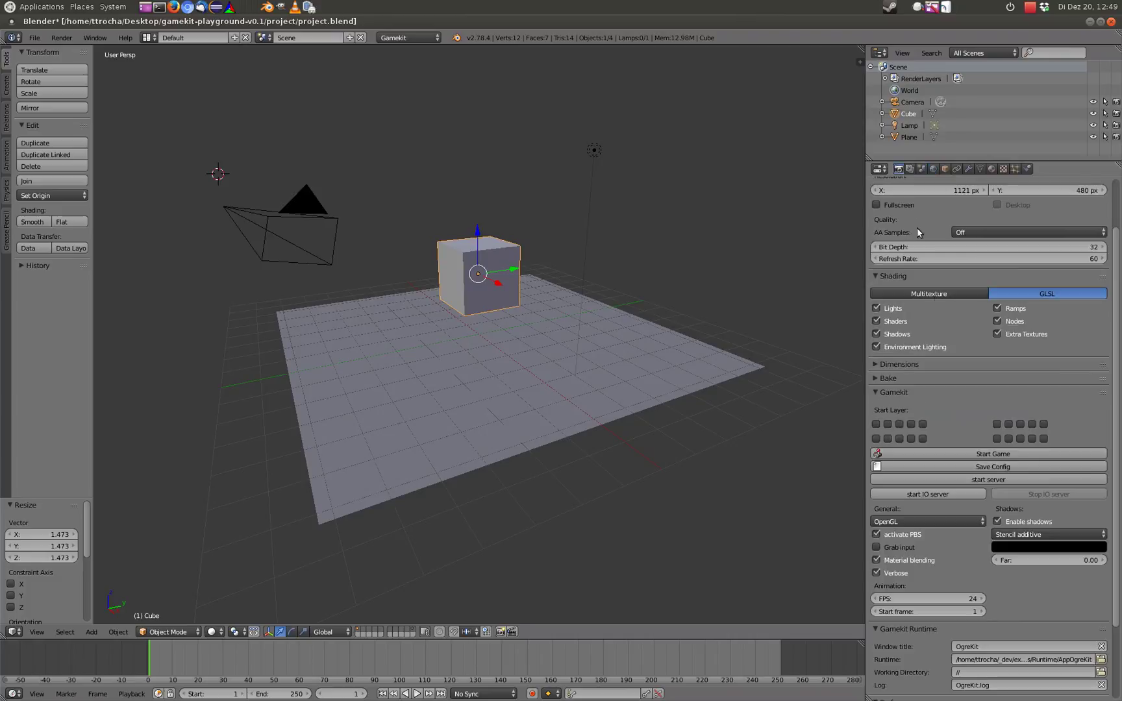
{"action": "left_click", "coordinate": [970, 455]}
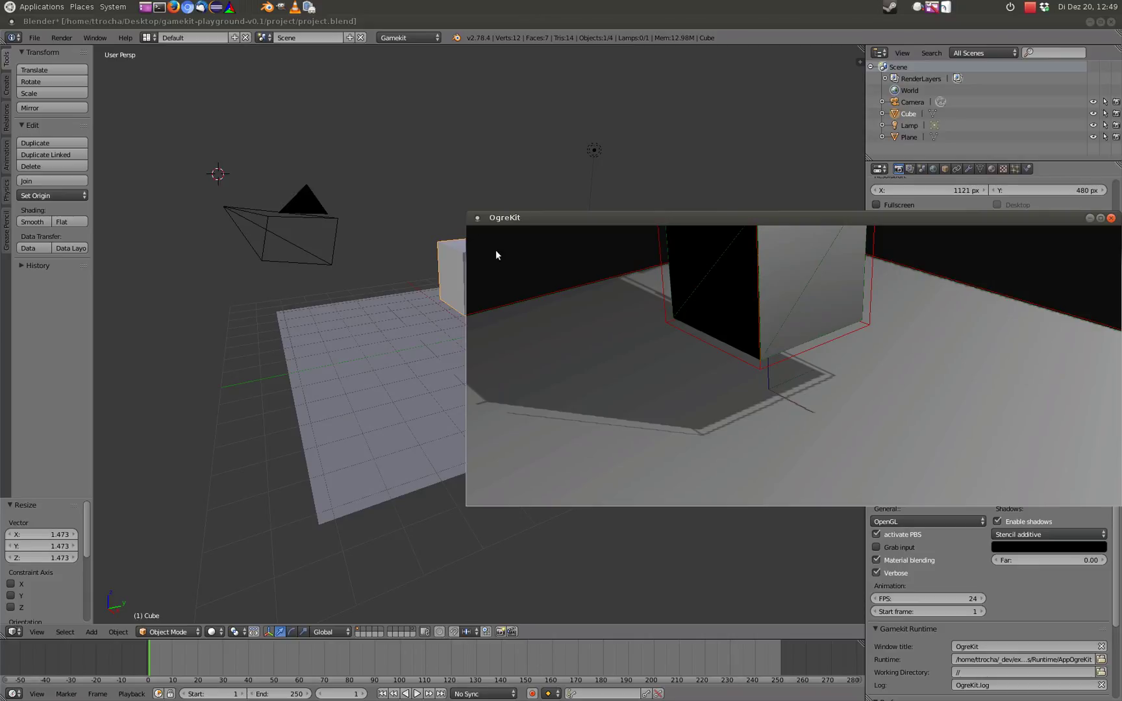
{"action": "key", "text": "Escape"}
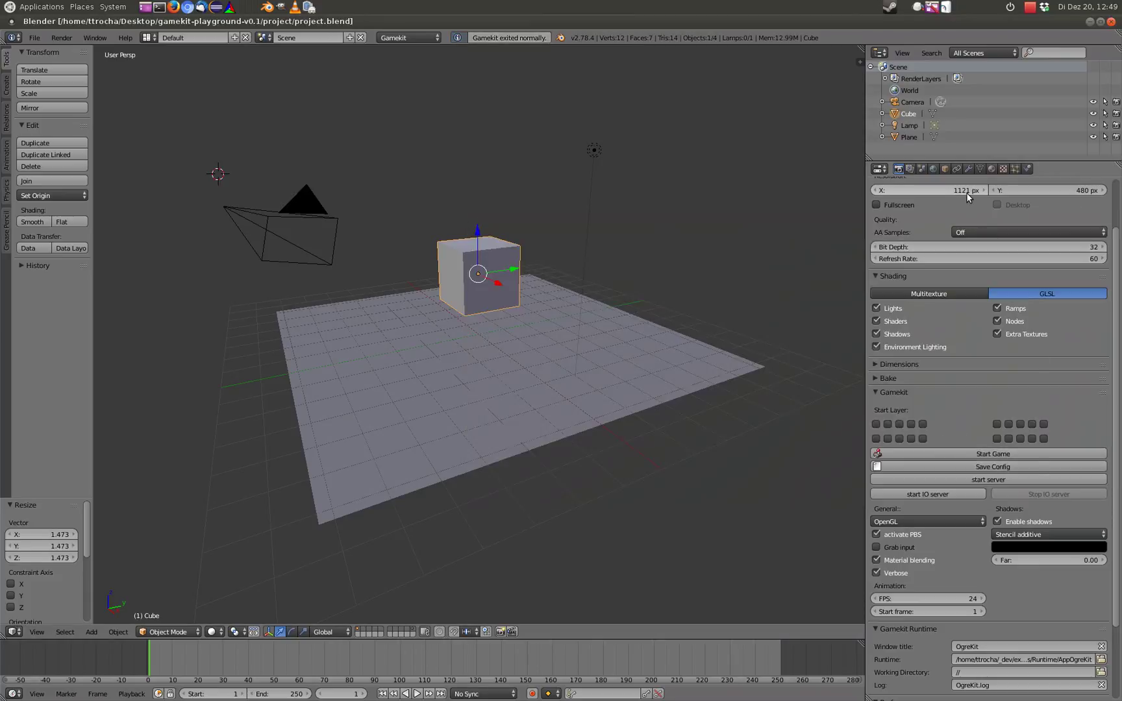
{"action": "left_click", "coordinate": [932, 170]}
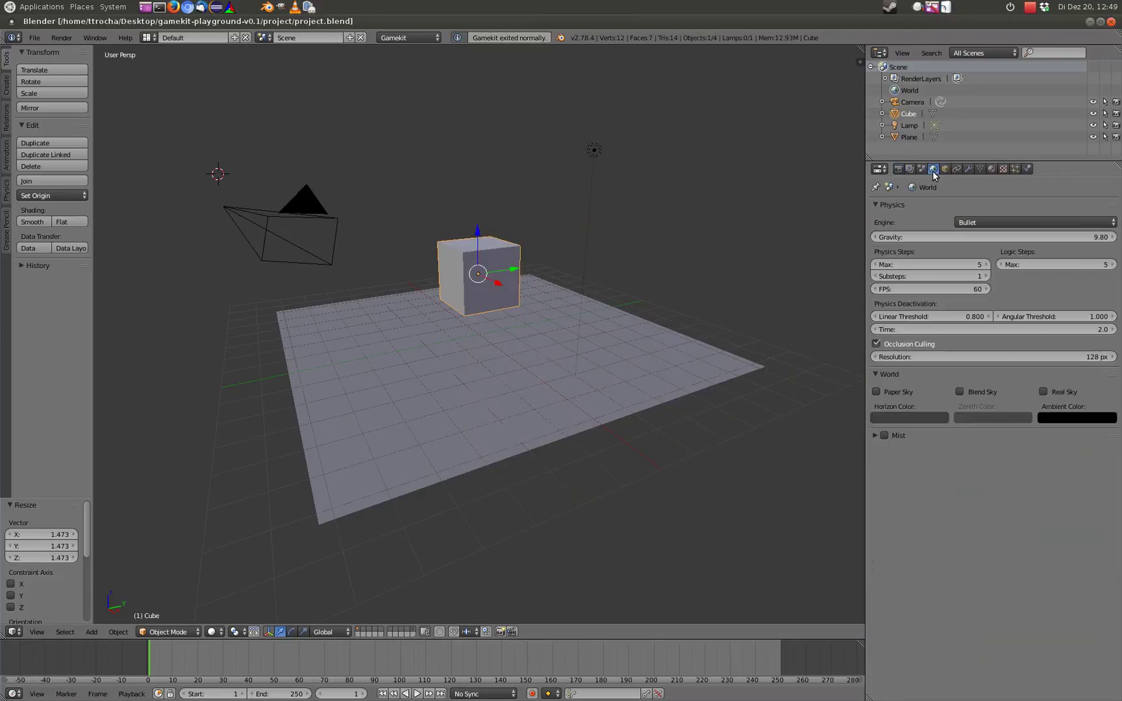
Step: Set the world horizon colour to cyan in the colour wheel
{"action": "left_click", "coordinate": [909, 422]}
{"action": "scroll", "coordinate": [932, 294], "scroll_direction": "up", "scroll_amount": 5}
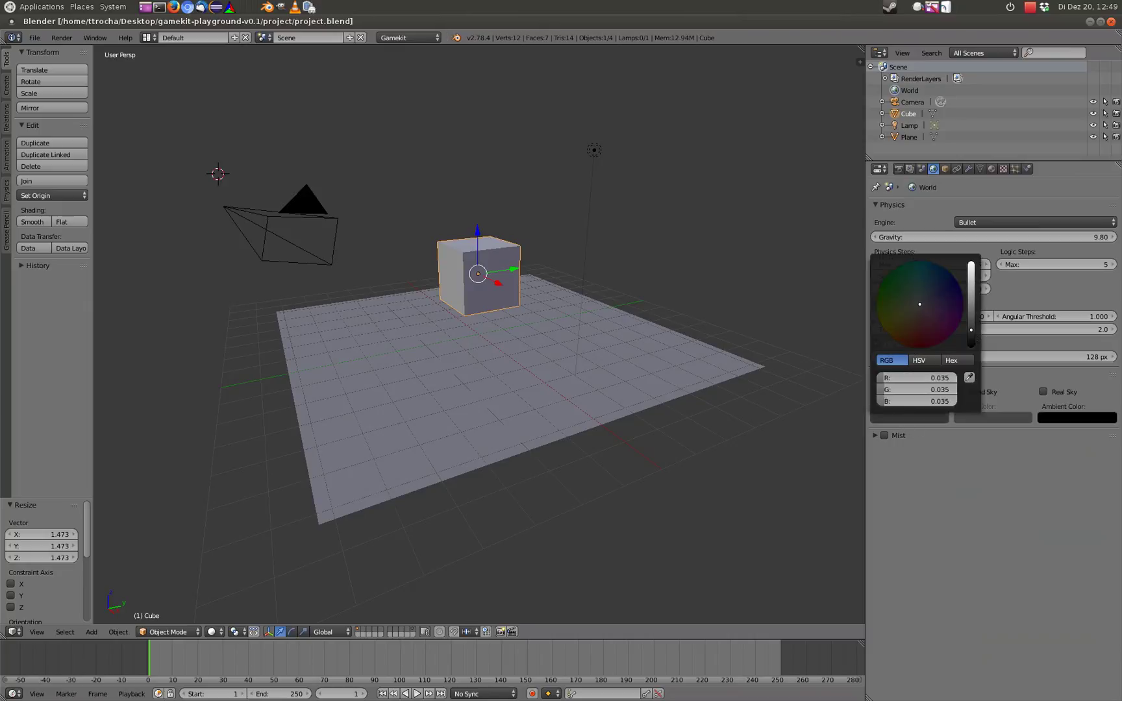
{"action": "left_click_drag", "start_coordinate": [932, 295], "coordinate": [922, 266]}
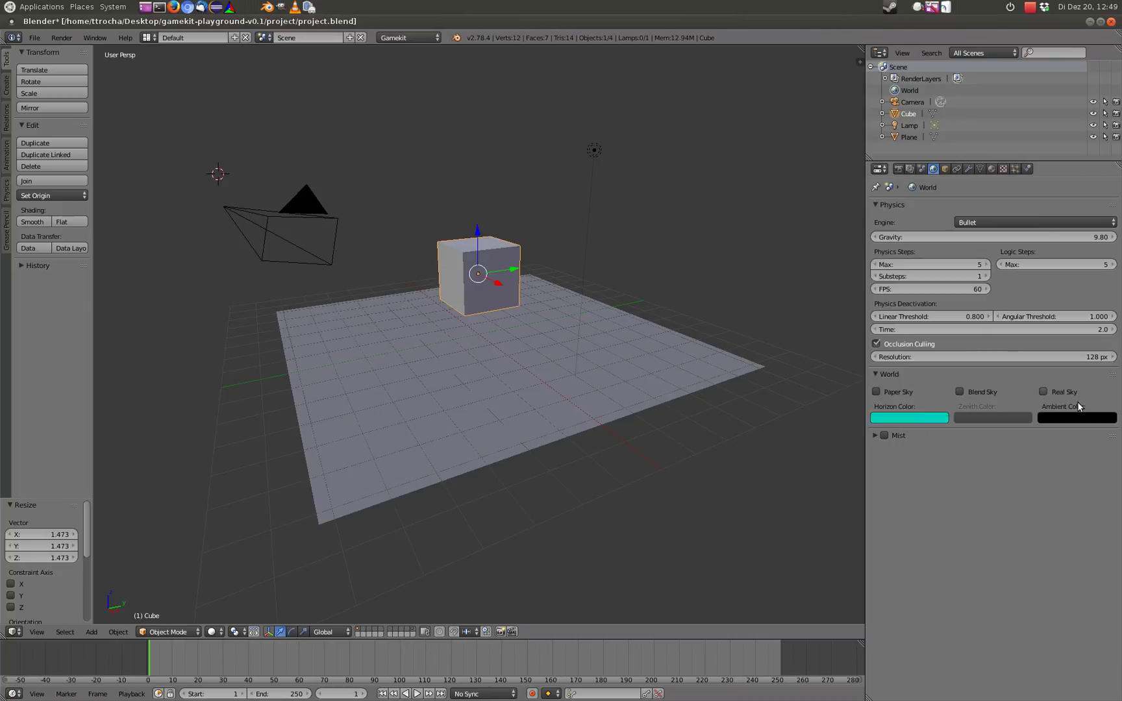
Step: Test-run the game in OgreKit to see the new teal background
{"action": "left_click", "coordinate": [898, 169]}
{"action": "left_click", "coordinate": [950, 451]}
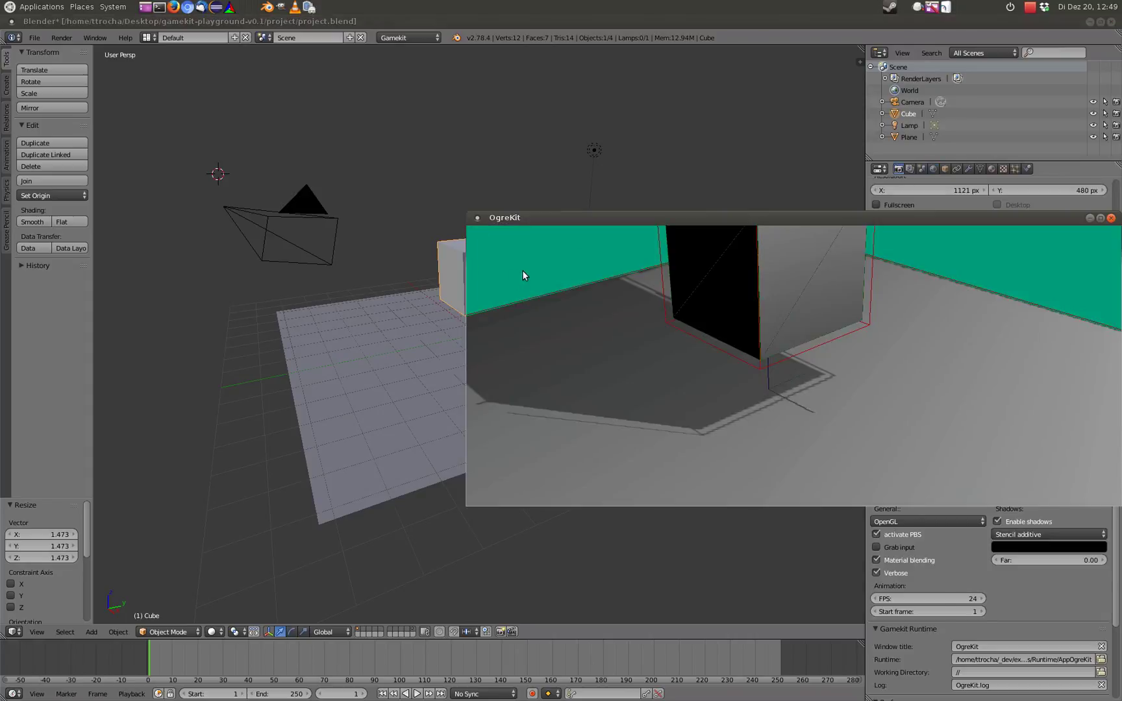
{"action": "key", "text": "Escape"}
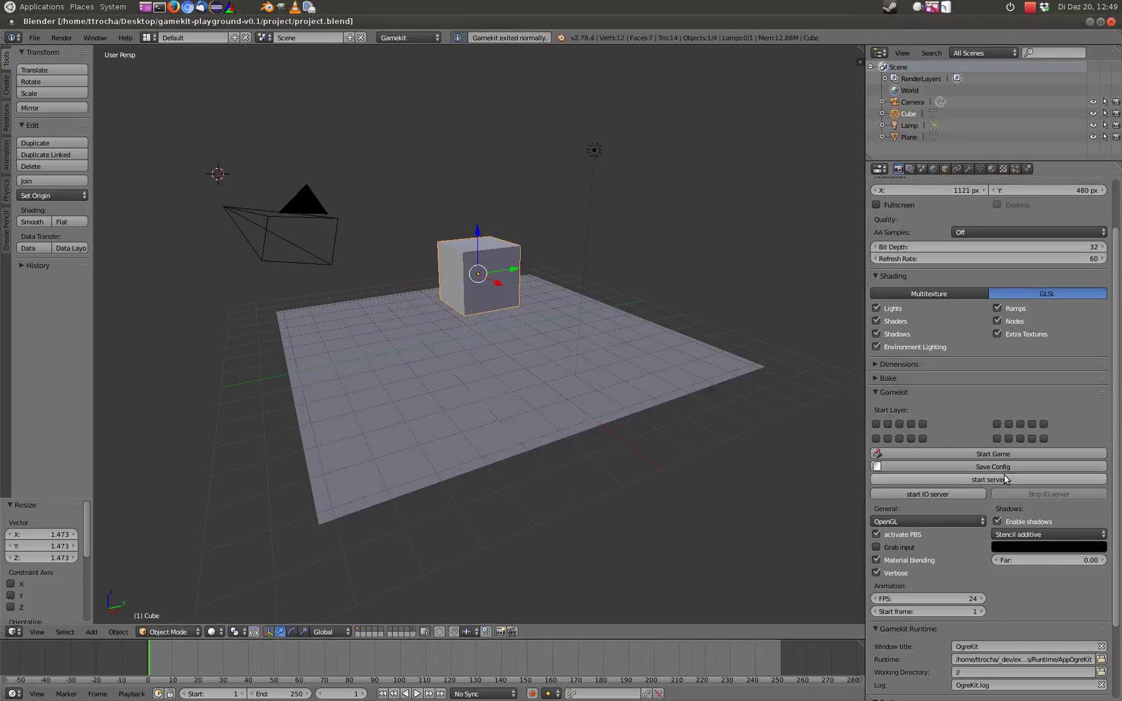
{"action": "left_click", "coordinate": [933, 168]}
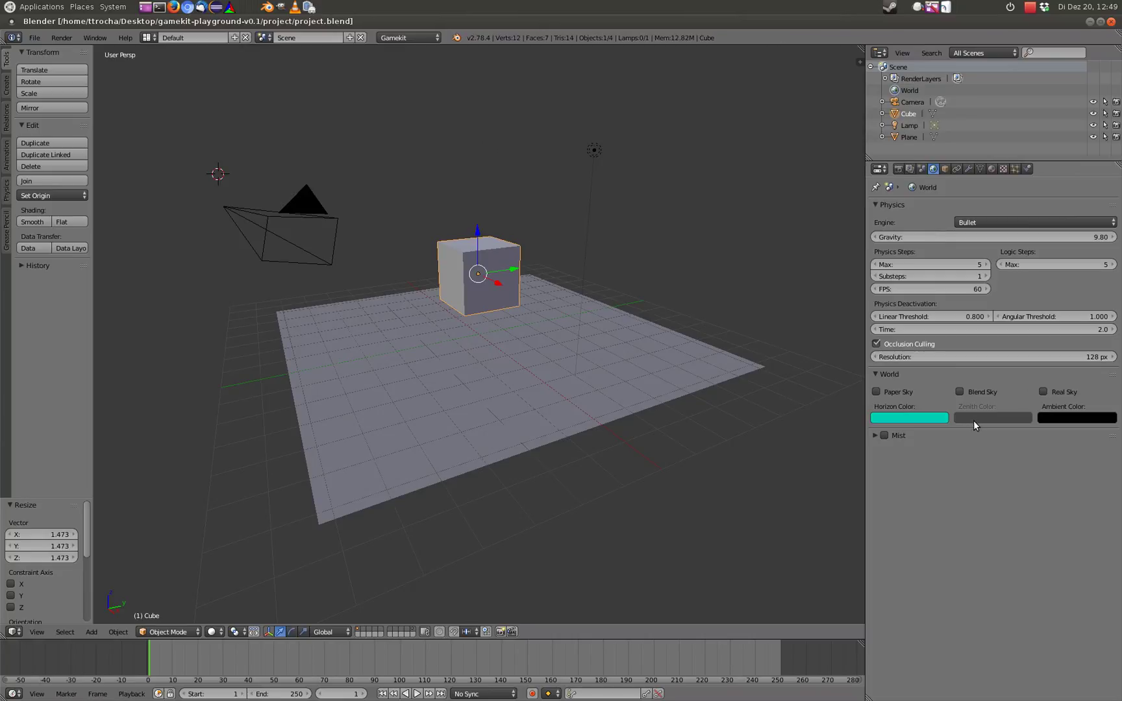
Step: Enable Blend Sky and set the zenith colour to red
{"action": "left_click", "coordinate": [959, 391]}
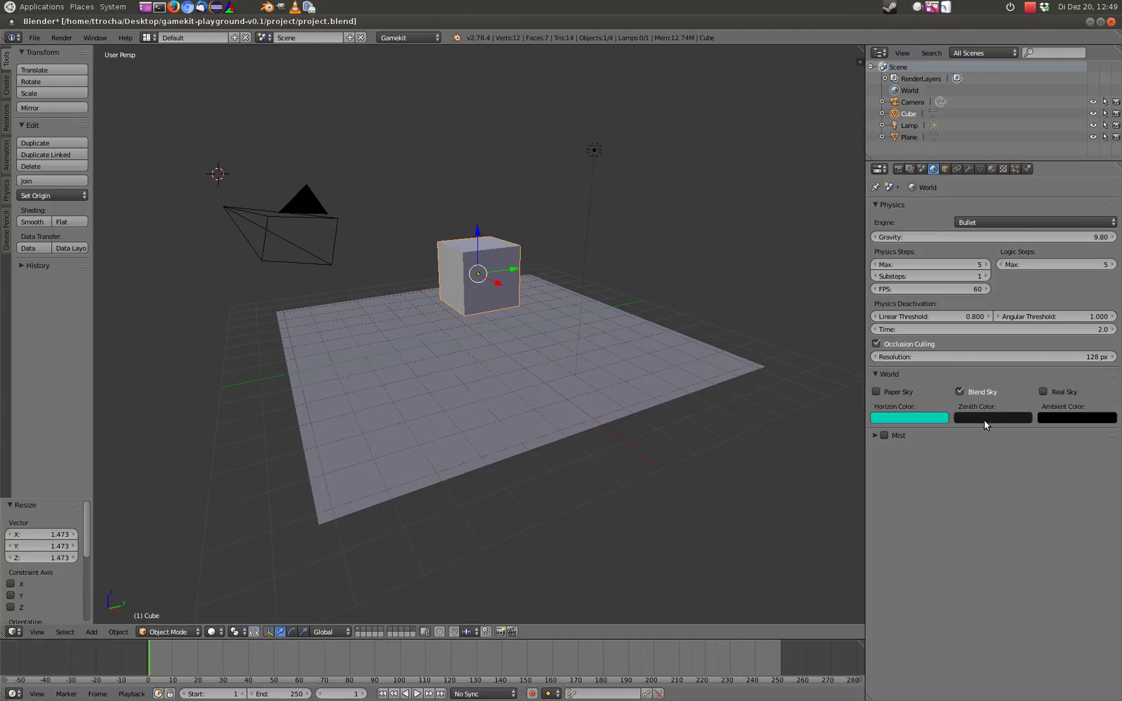
{"action": "left_click", "coordinate": [981, 417]}
{"action": "left_click_drag", "start_coordinate": [1025, 324], "coordinate": [962, 347]}
Step: Test-run the red-to-turquoise blended sky in OgreKit
{"action": "left_click", "coordinate": [898, 169]}
{"action": "left_click", "coordinate": [964, 453]}
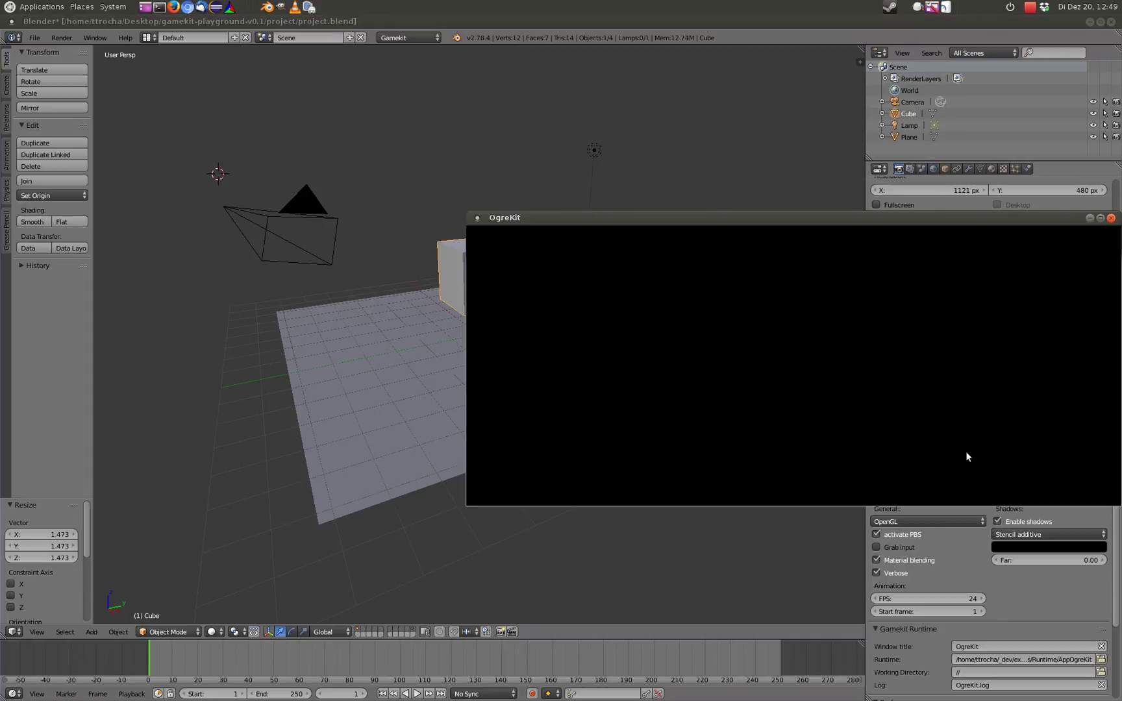
{"action": "key", "text": "Escape"}
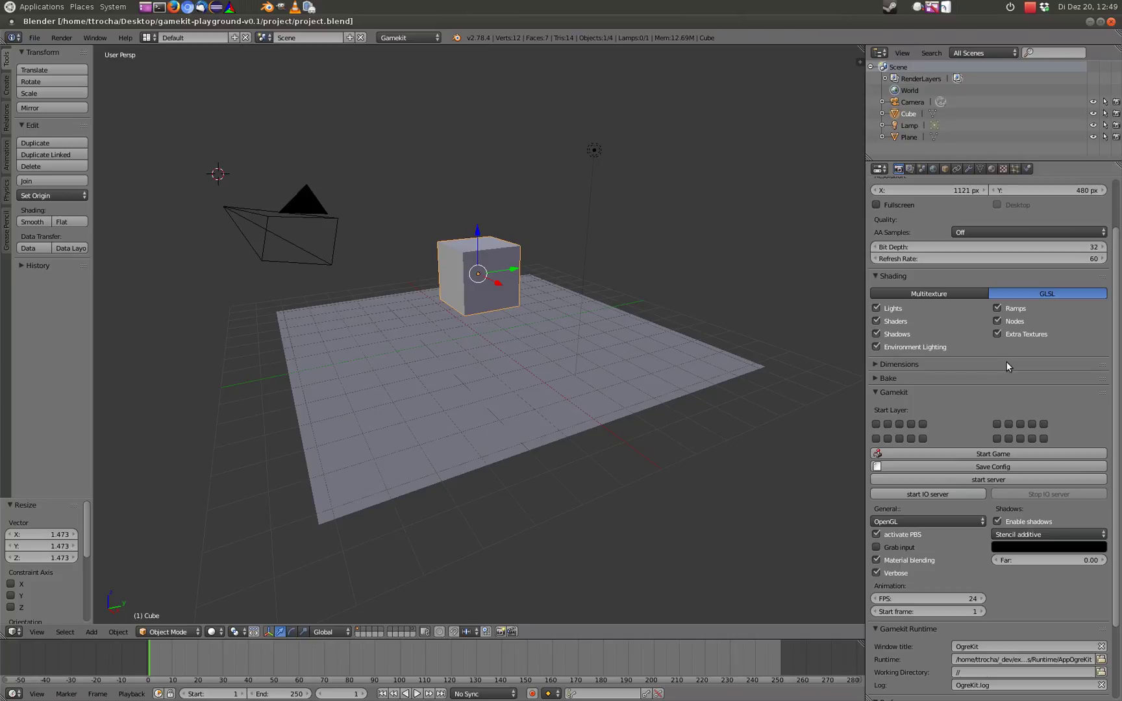
Step: Switch Blend Sky off and enable world Mist (start 5, depth 25, Quadratic falloff)
{"action": "left_click", "coordinate": [933, 169]}
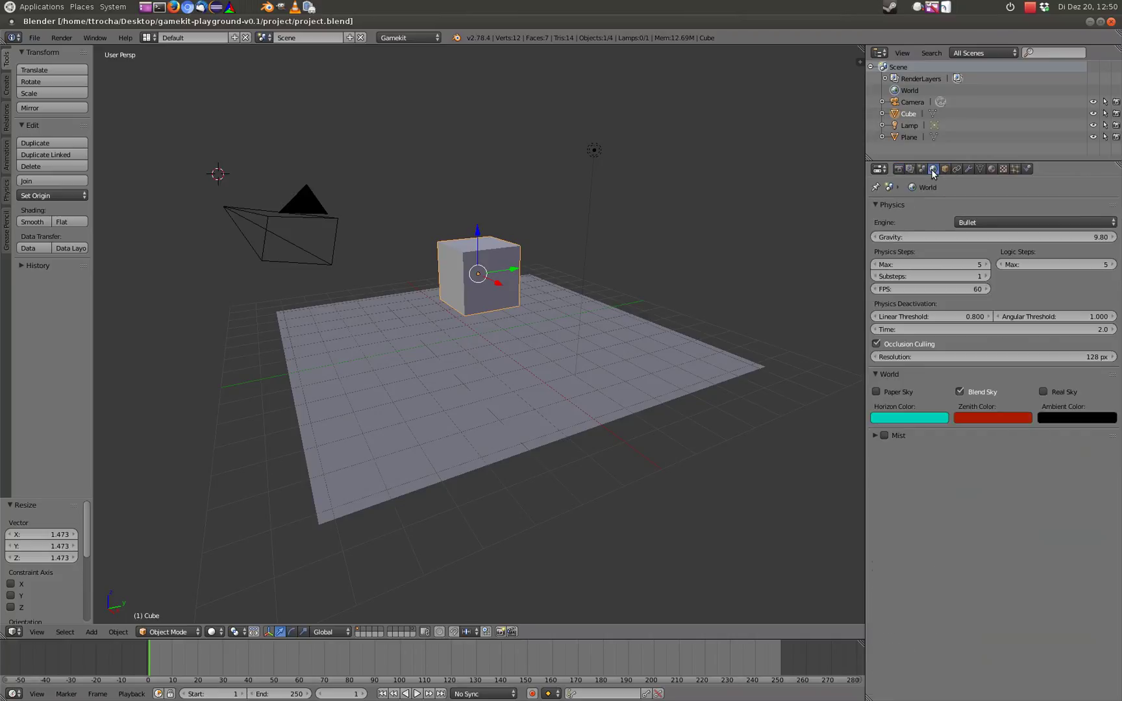
{"action": "left_click", "coordinate": [959, 393]}
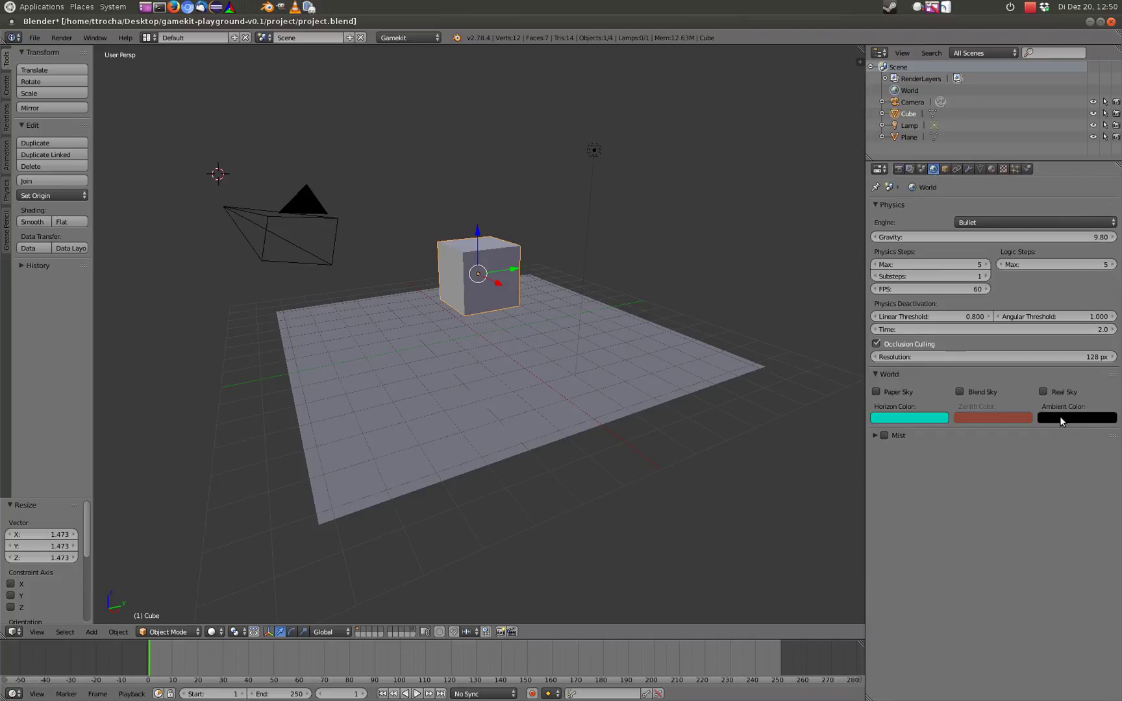
{"action": "left_click", "coordinate": [874, 436]}
{"action": "left_click", "coordinate": [884, 435]}
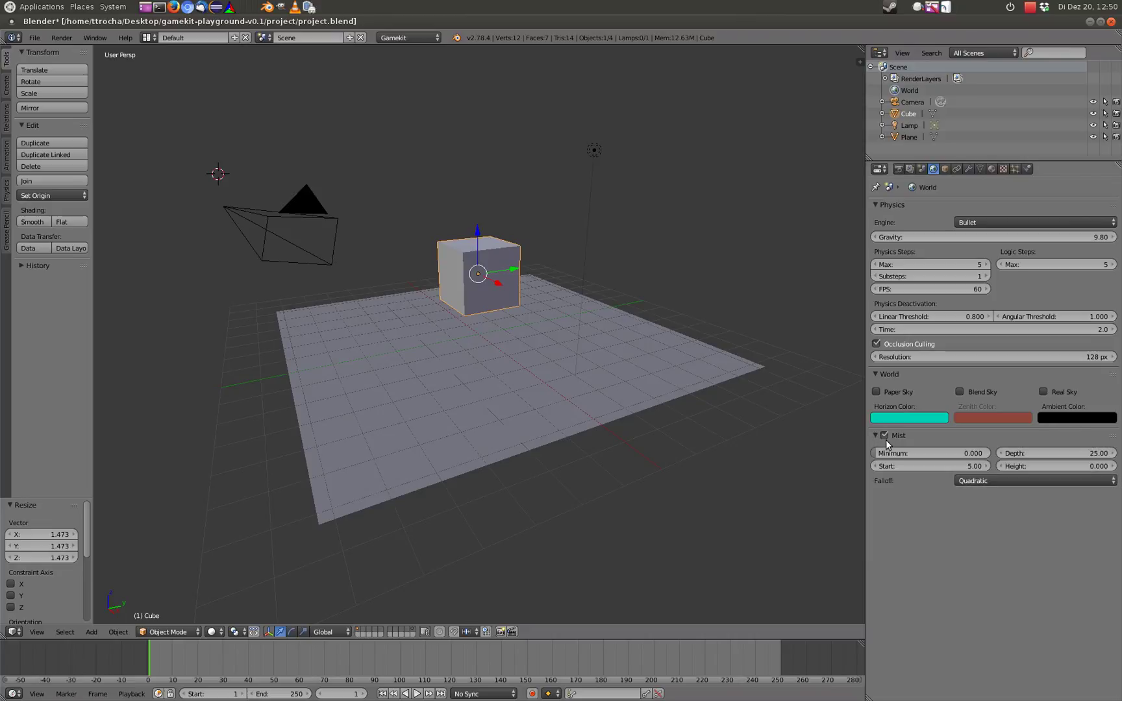
Step: Inspect the Cube's object properties and its empty Object Constraints list
{"action": "left_click", "coordinate": [945, 169]}
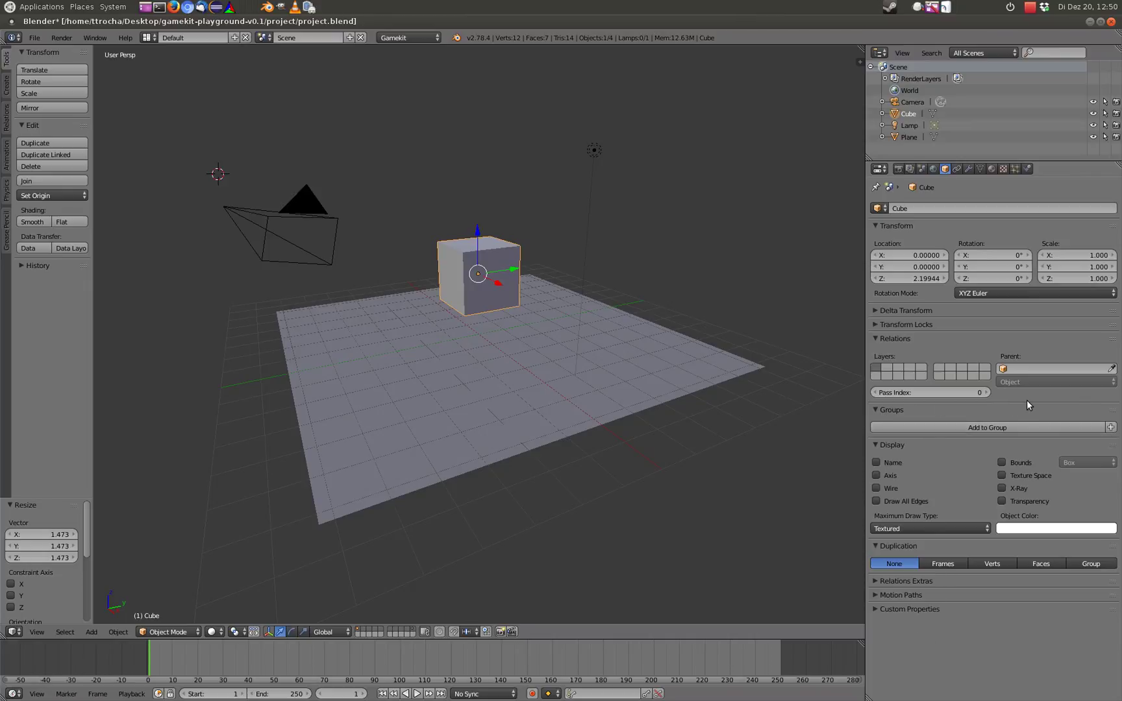
{"action": "left_click", "coordinate": [956, 169]}
{"action": "left_click", "coordinate": [914, 210]}
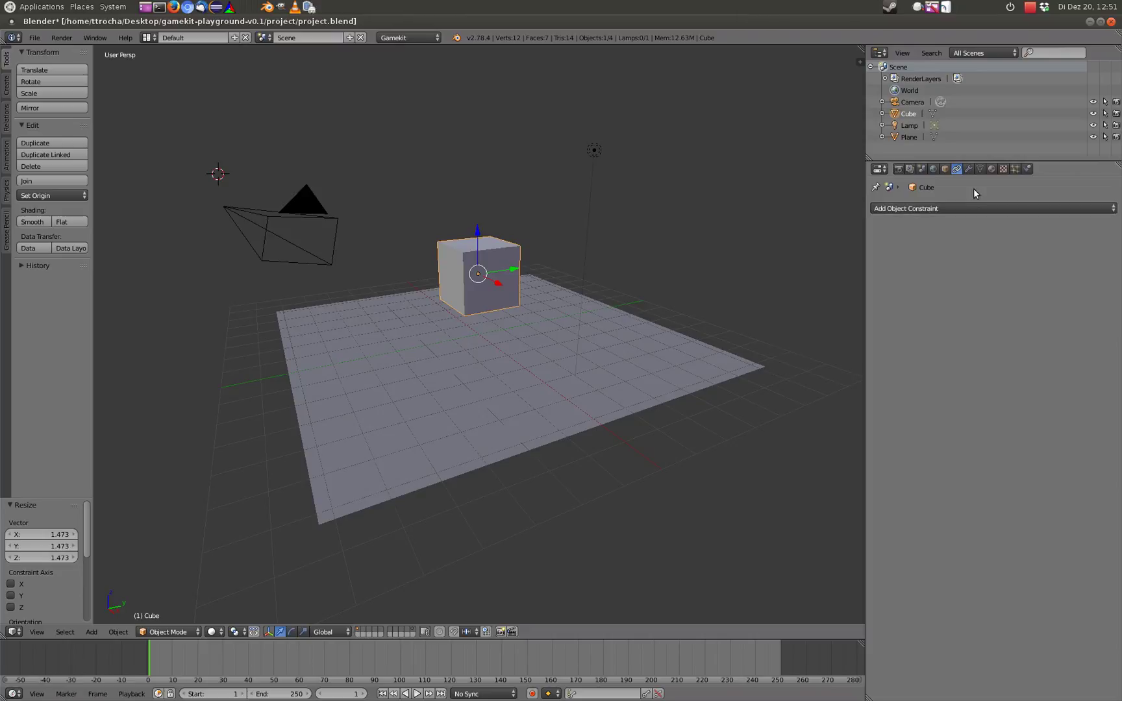
{"action": "left_click", "coordinate": [967, 169]}
Step: Add a Subdivision Surface modifier to the Cube with Ctrl+1, raised to level 2
{"action": "left_click", "coordinate": [947, 208]}
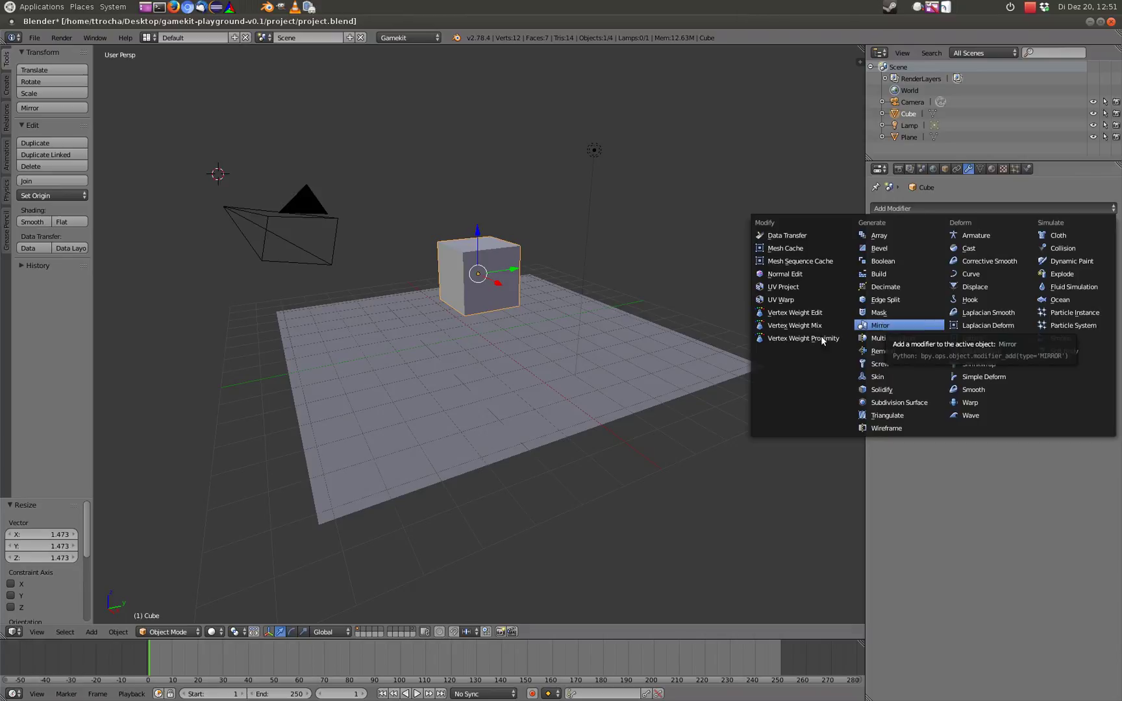
{"action": "key", "text": "ctrl+1"}
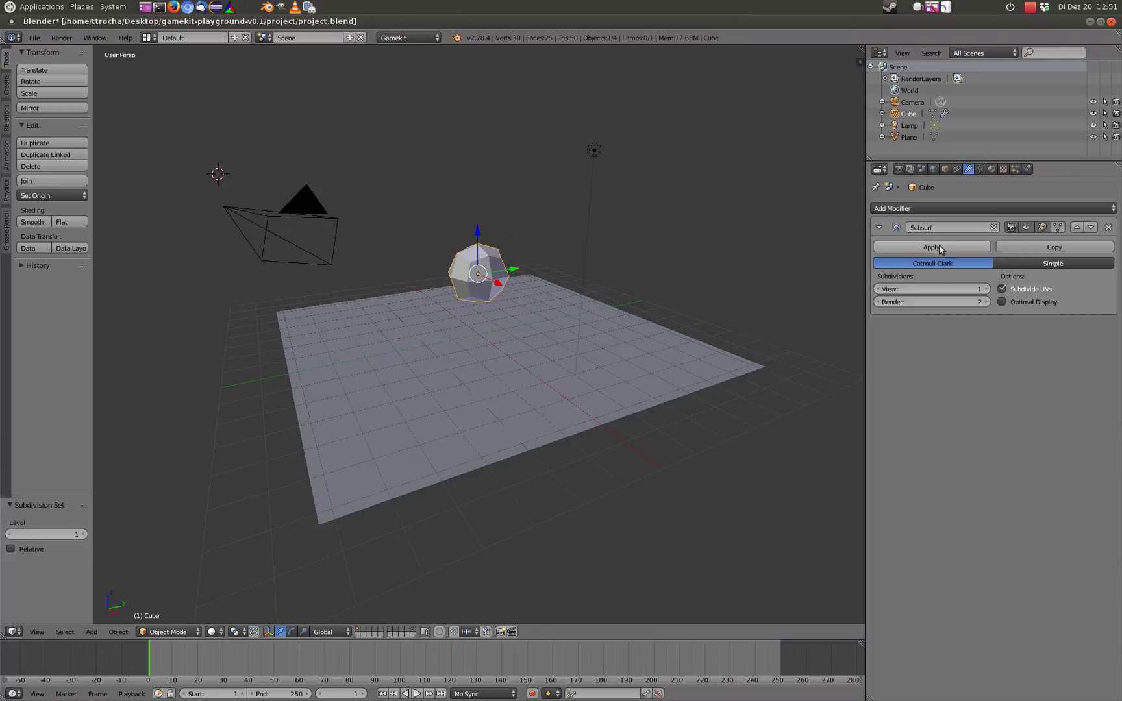
{"action": "key", "text": "ctrl+2"}
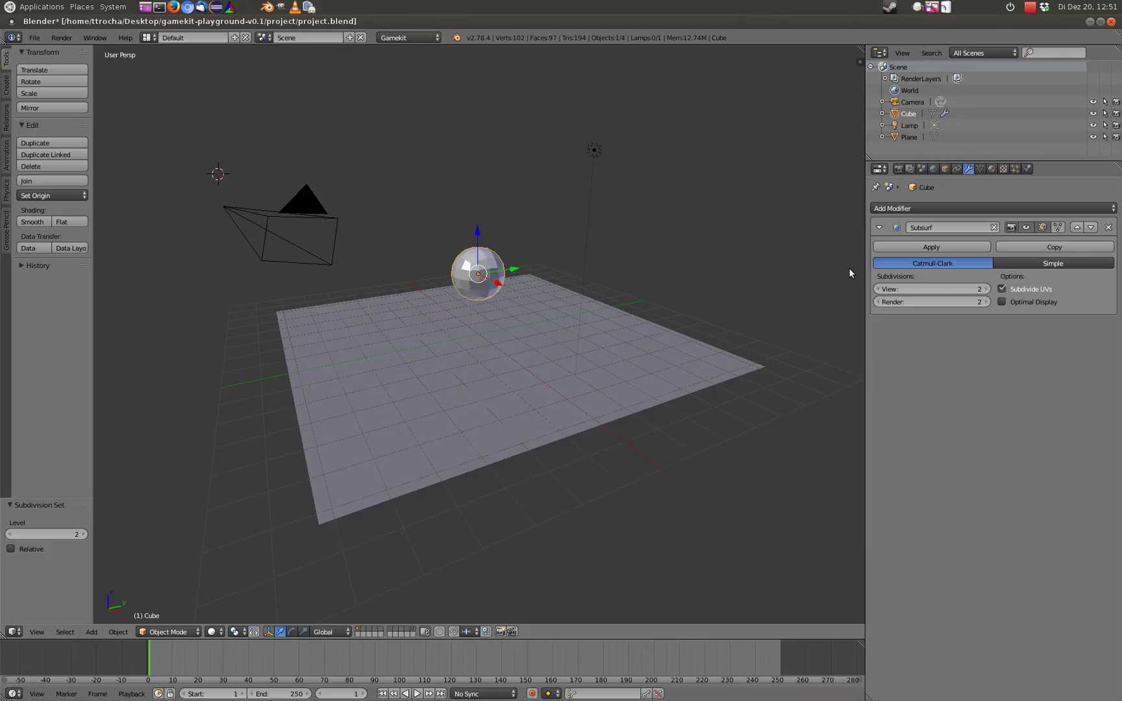
{"action": "left_click", "coordinate": [900, 169]}
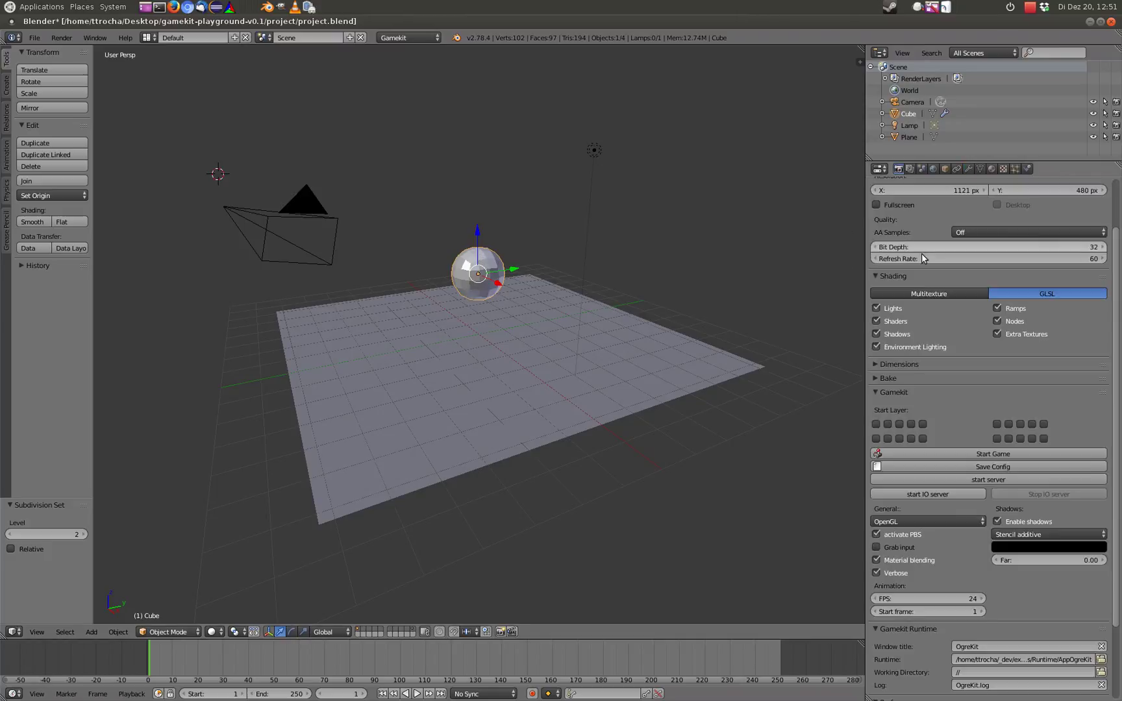
Step: Test-run the rounded cube, then apply the Subsurf modifier to its mesh
{"action": "left_click", "coordinate": [971, 453]}
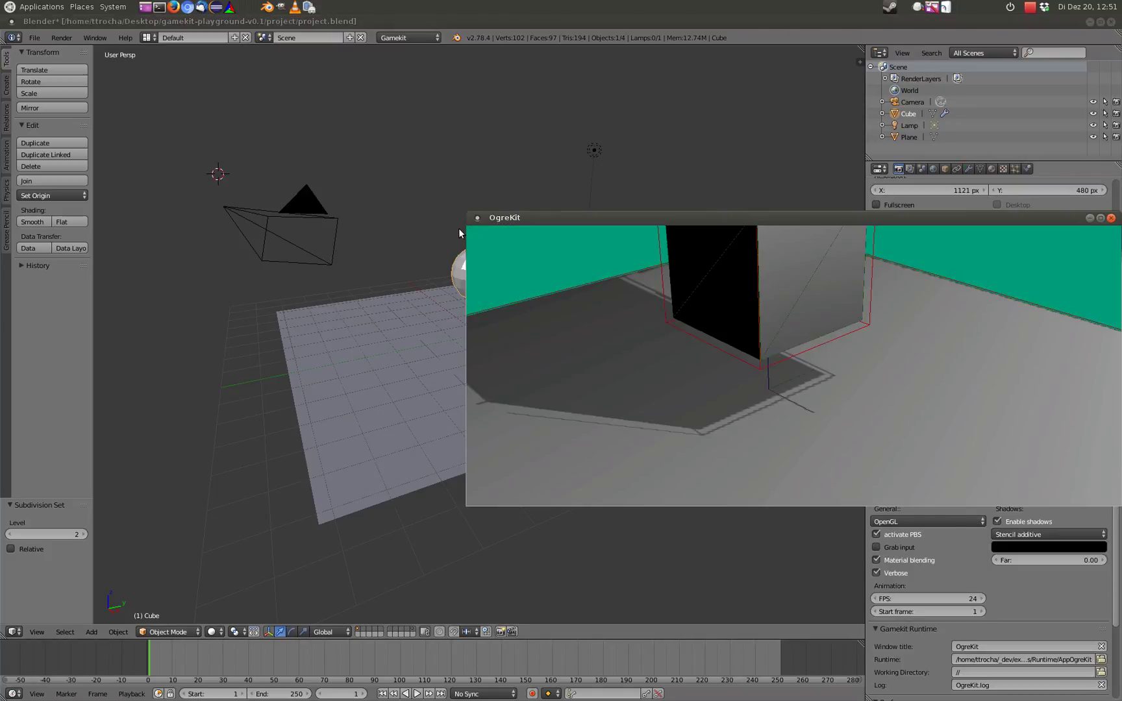
{"action": "key", "text": "Escape"}
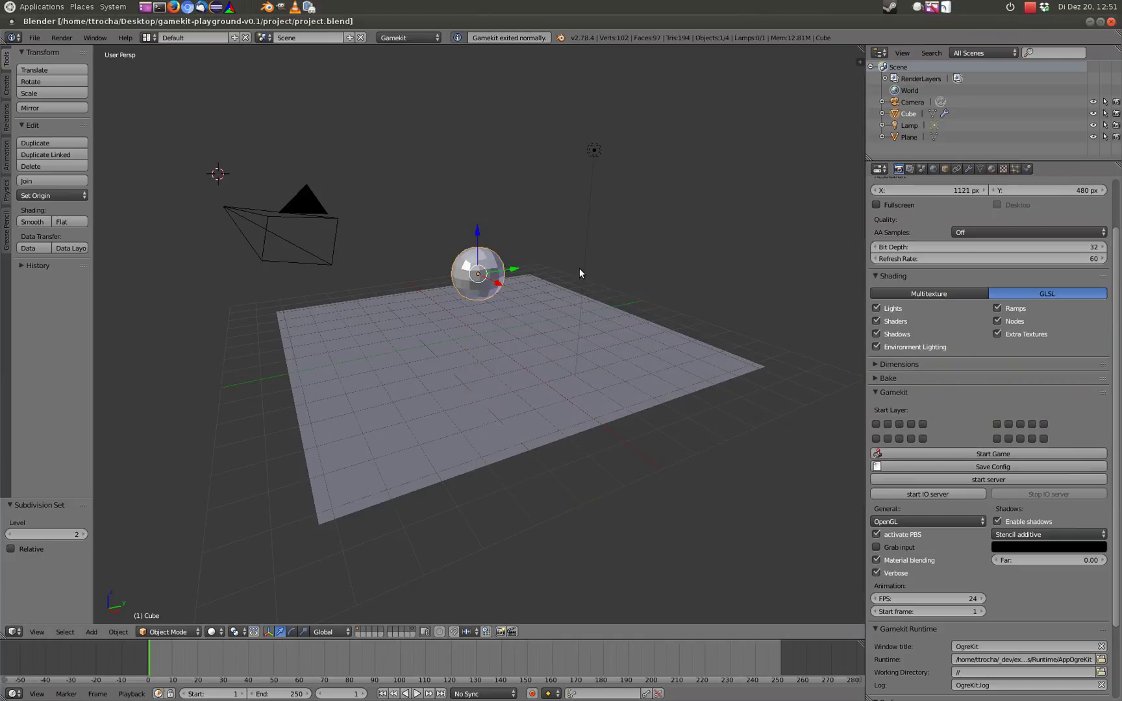
{"action": "left_click", "coordinate": [968, 169]}
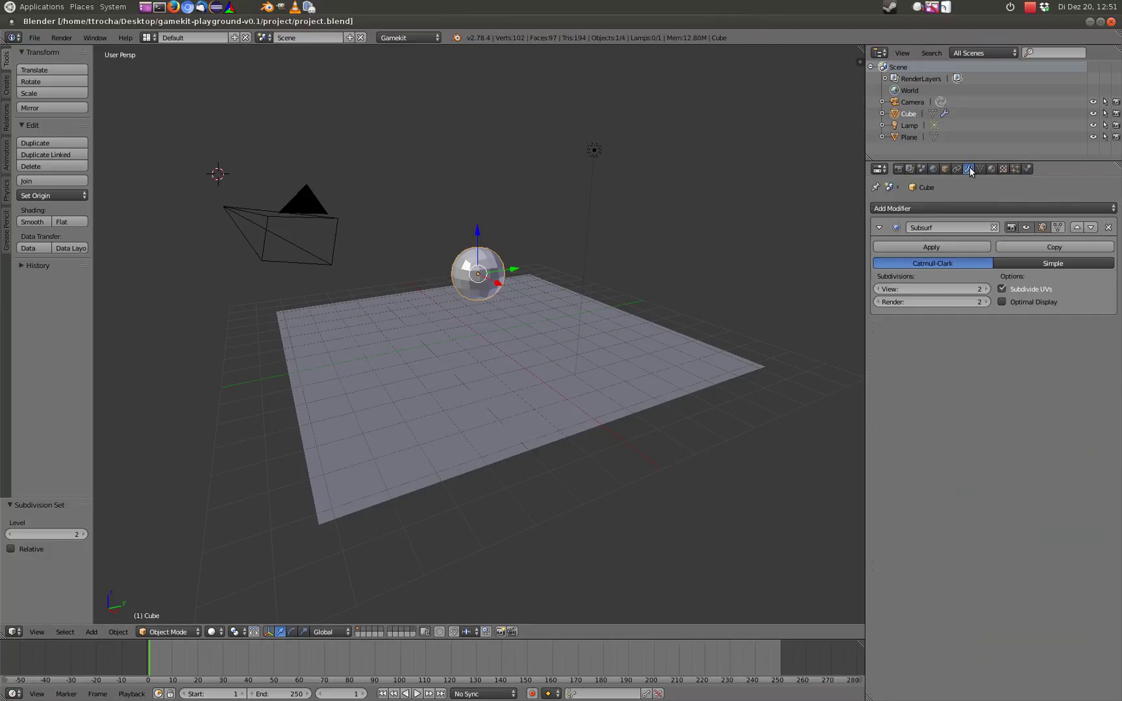
{"action": "left_click", "coordinate": [961, 244]}
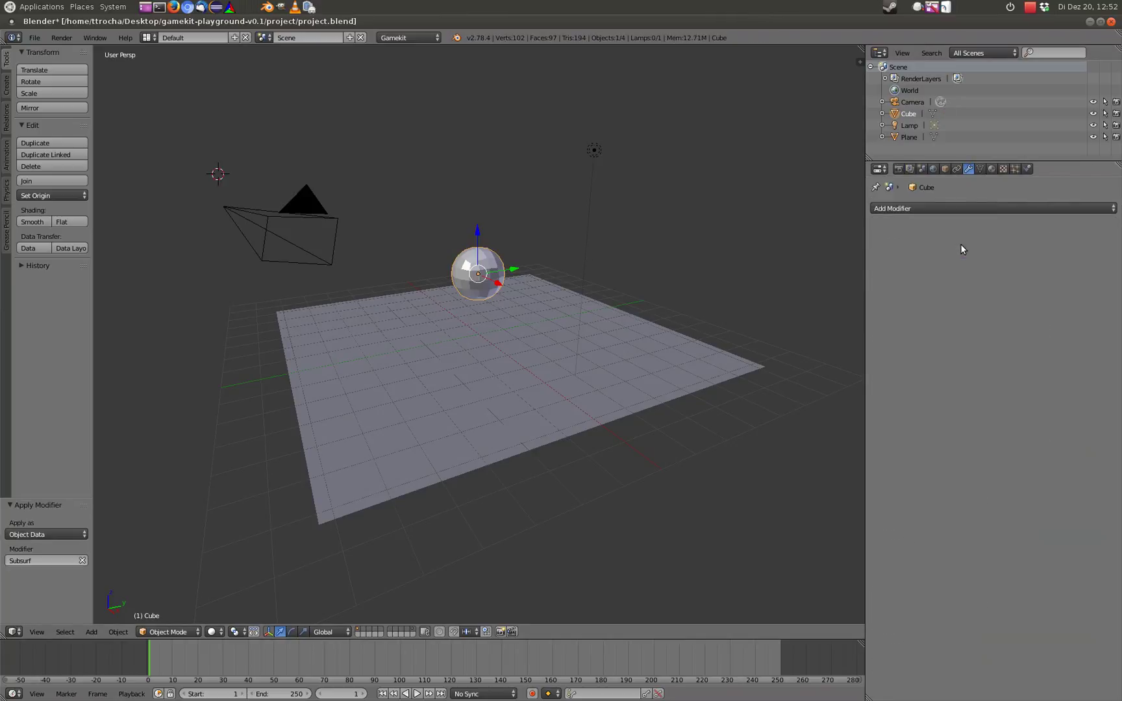
Step: Test-run the applied sphere in OgreKit and confirm its modifier list is empty
{"action": "left_click", "coordinate": [898, 169]}
{"action": "left_click", "coordinate": [982, 454]}
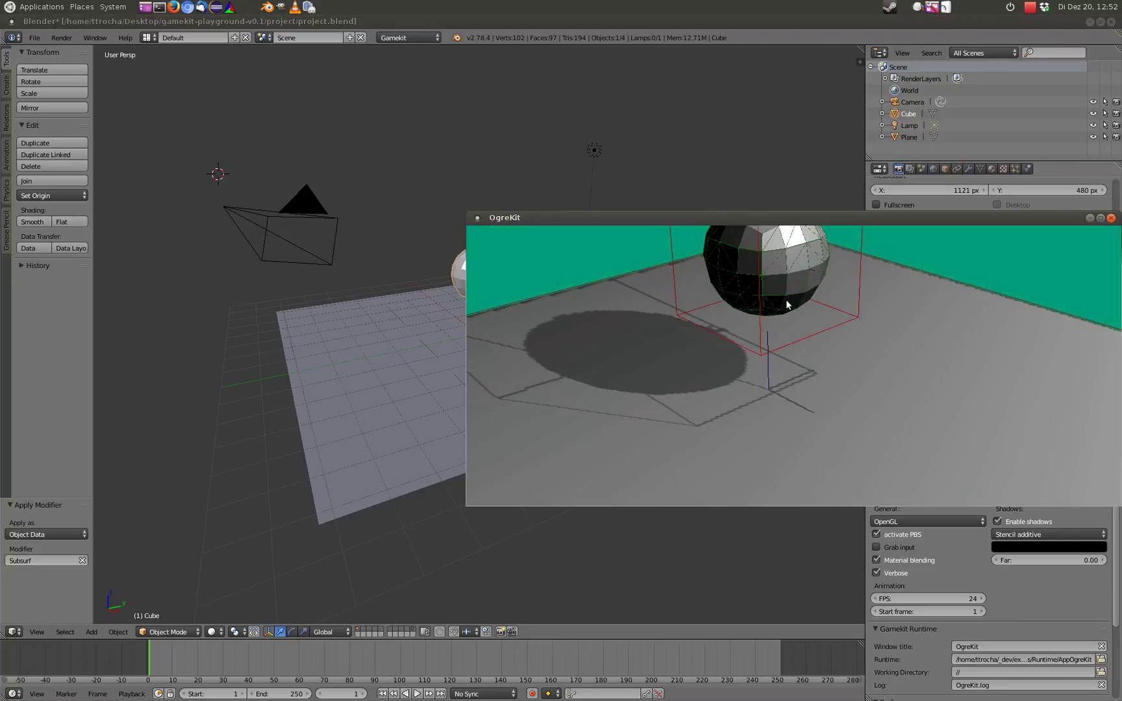
{"action": "key", "text": "Escape"}
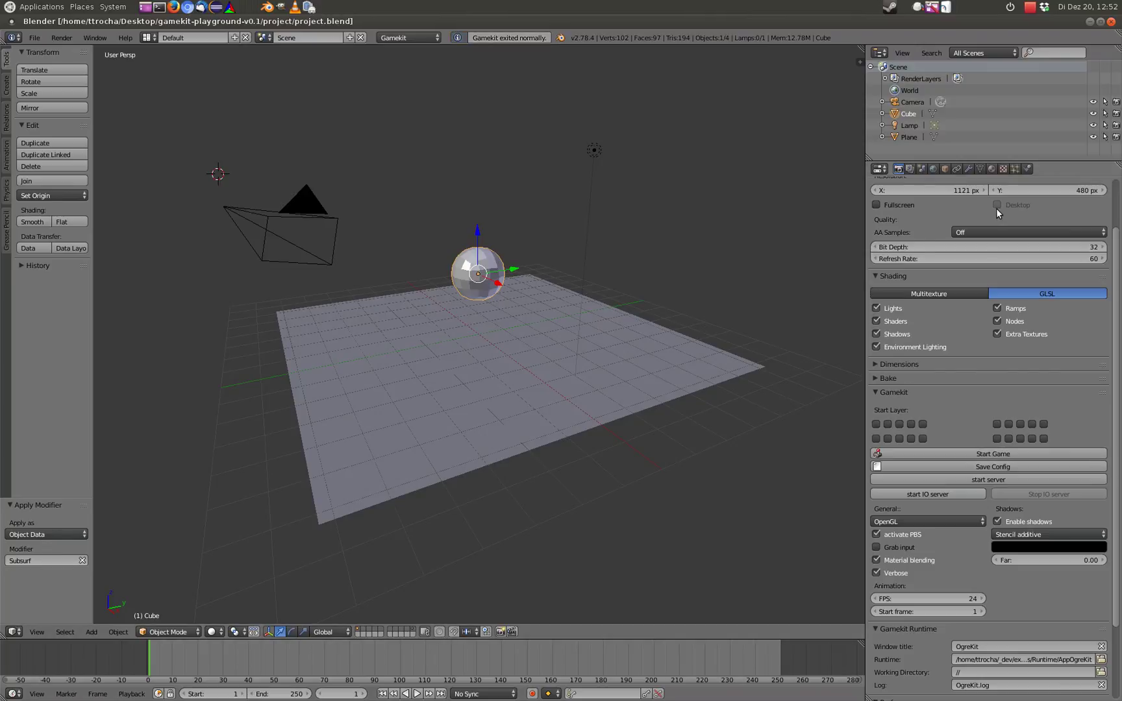
{"action": "left_click", "coordinate": [967, 169]}
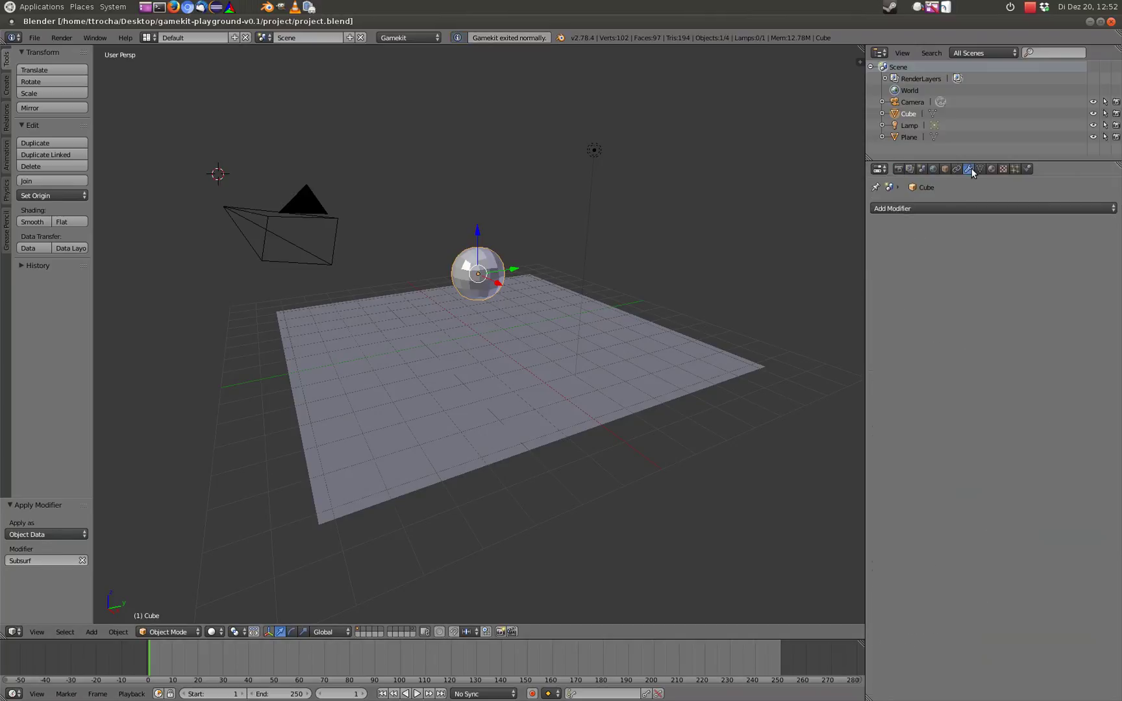
{"action": "left_click", "coordinate": [979, 168]}
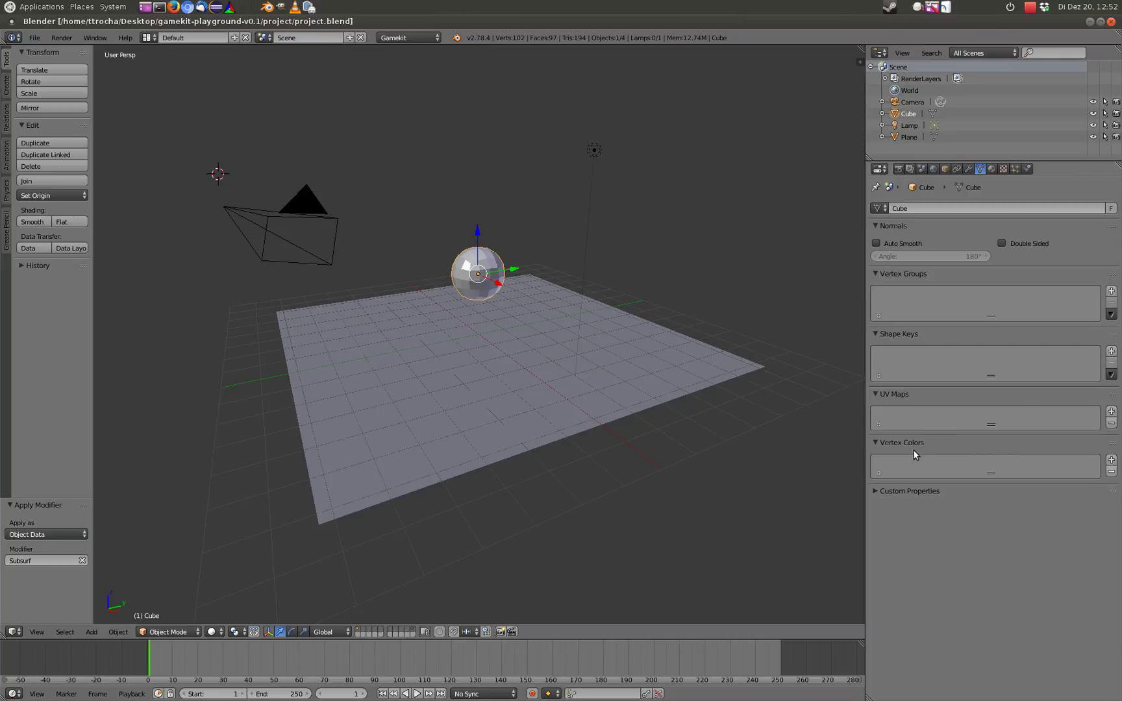
Step: Set the sphere material's diffuse colour to red and test-run it in OgreKit
{"action": "left_click", "coordinate": [992, 169]}
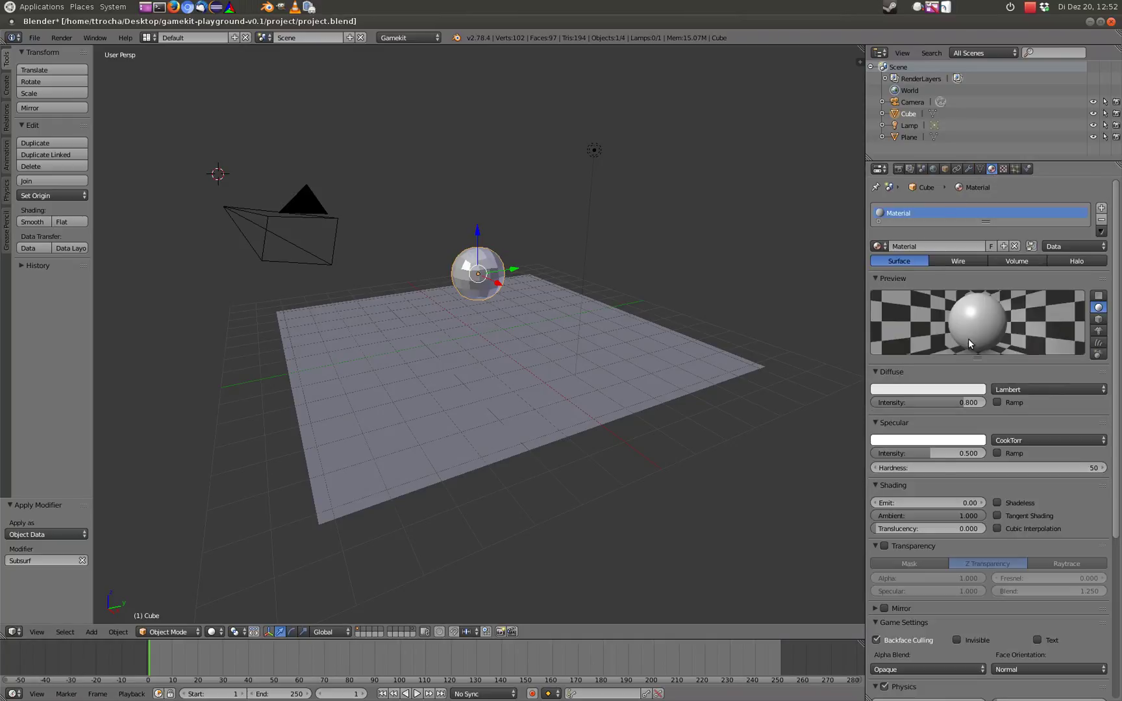
{"action": "left_click", "coordinate": [941, 246]}
{"action": "left_click", "coordinate": [919, 390]}
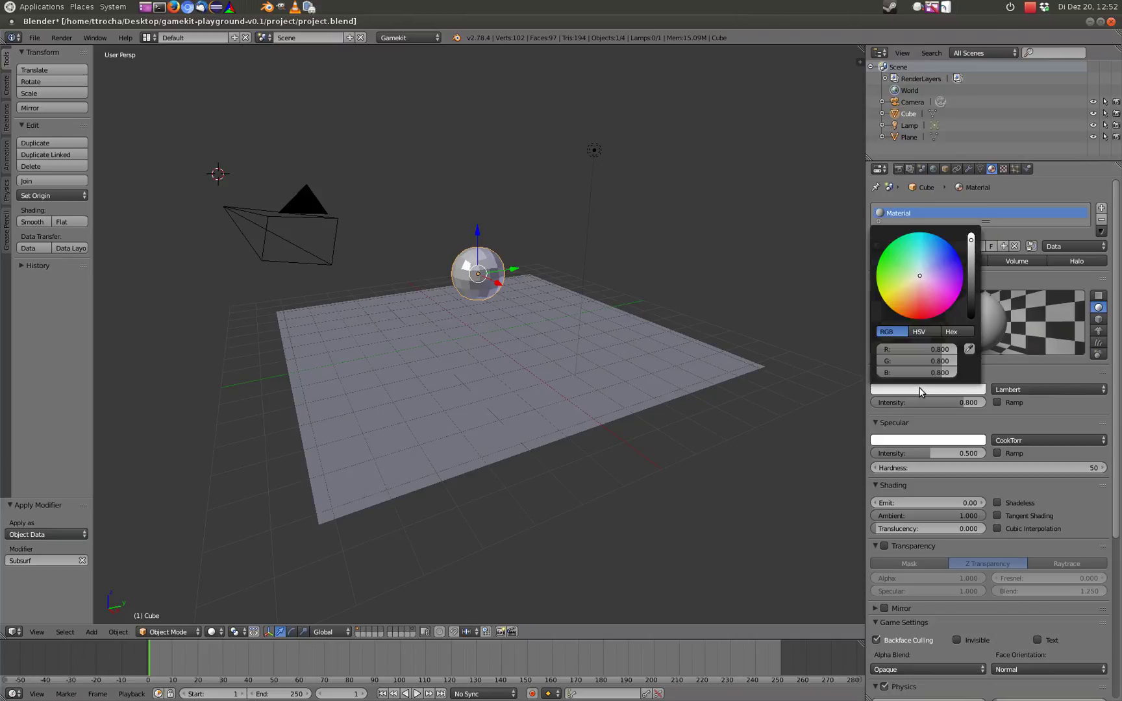
{"action": "left_click_drag", "start_coordinate": [928, 286], "coordinate": [922, 316]}
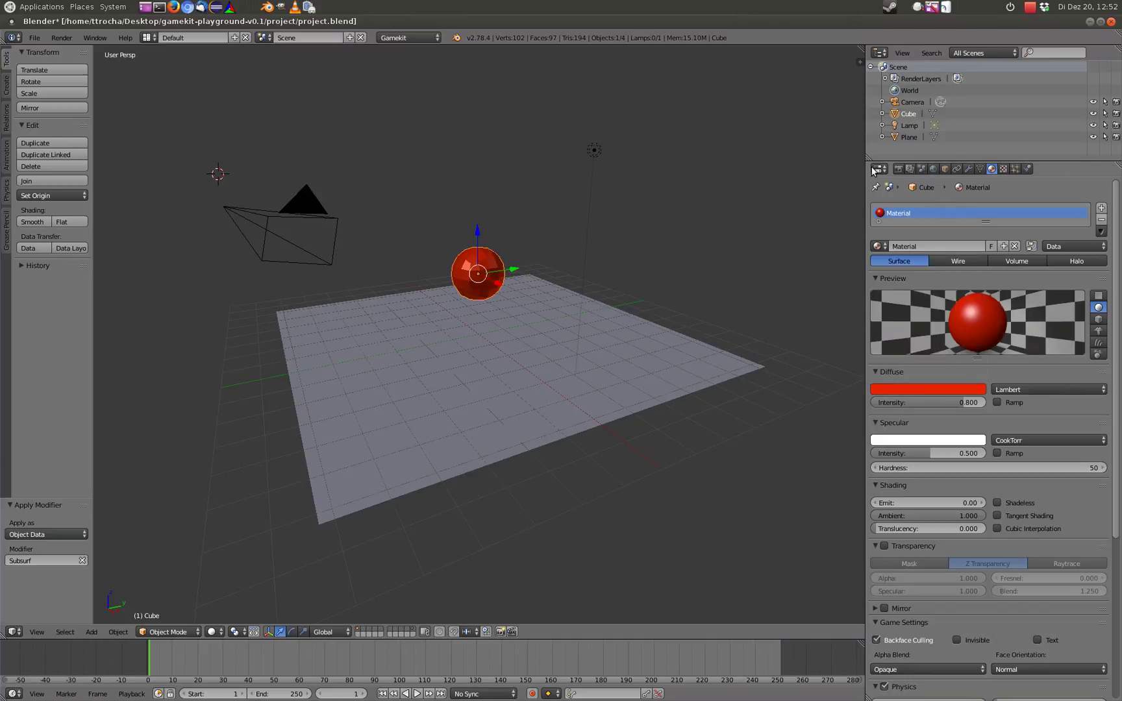
{"action": "left_click", "coordinate": [898, 168]}
{"action": "left_click", "coordinate": [974, 454]}
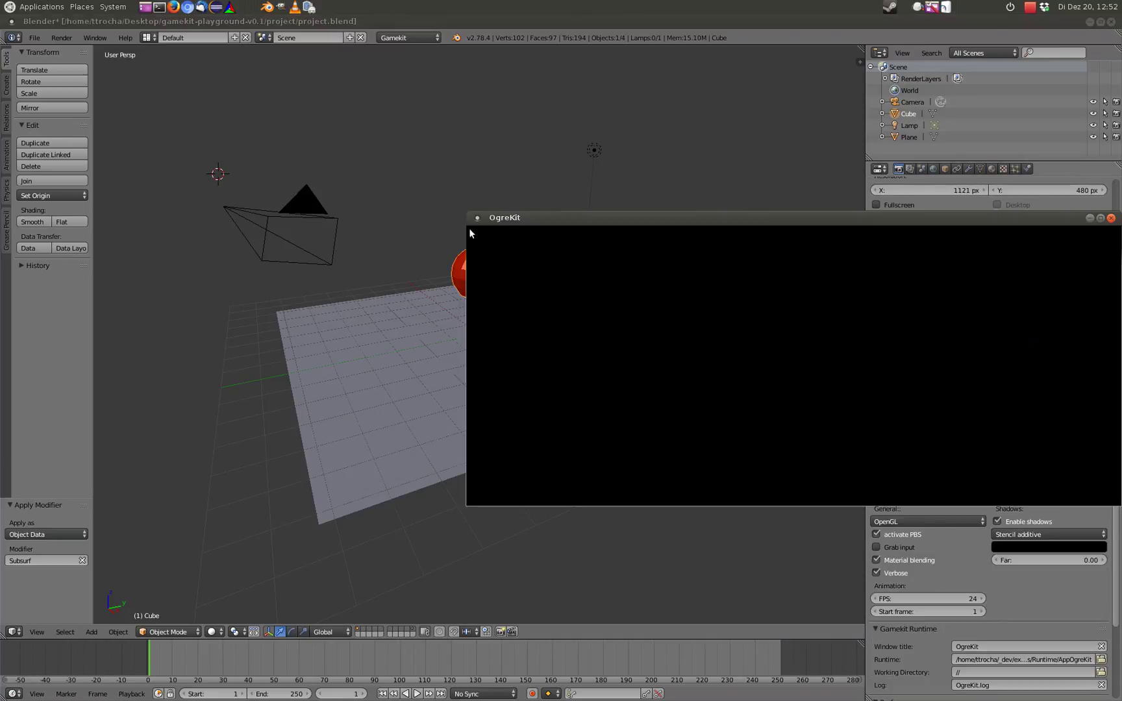
{"action": "key", "text": "Escape"}
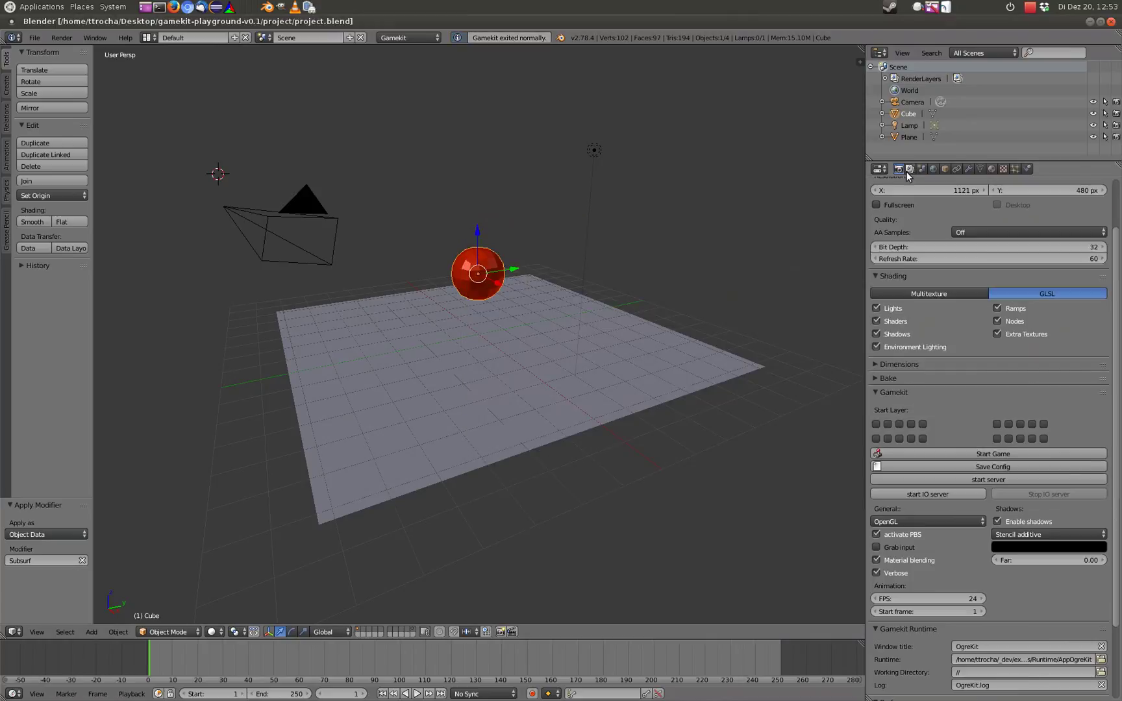
Step: Turn off Physics Visualization and Physics AABB, then test-run the game again
{"action": "scroll", "coordinate": [952, 556], "scroll_direction": "down", "scroll_amount": 4}
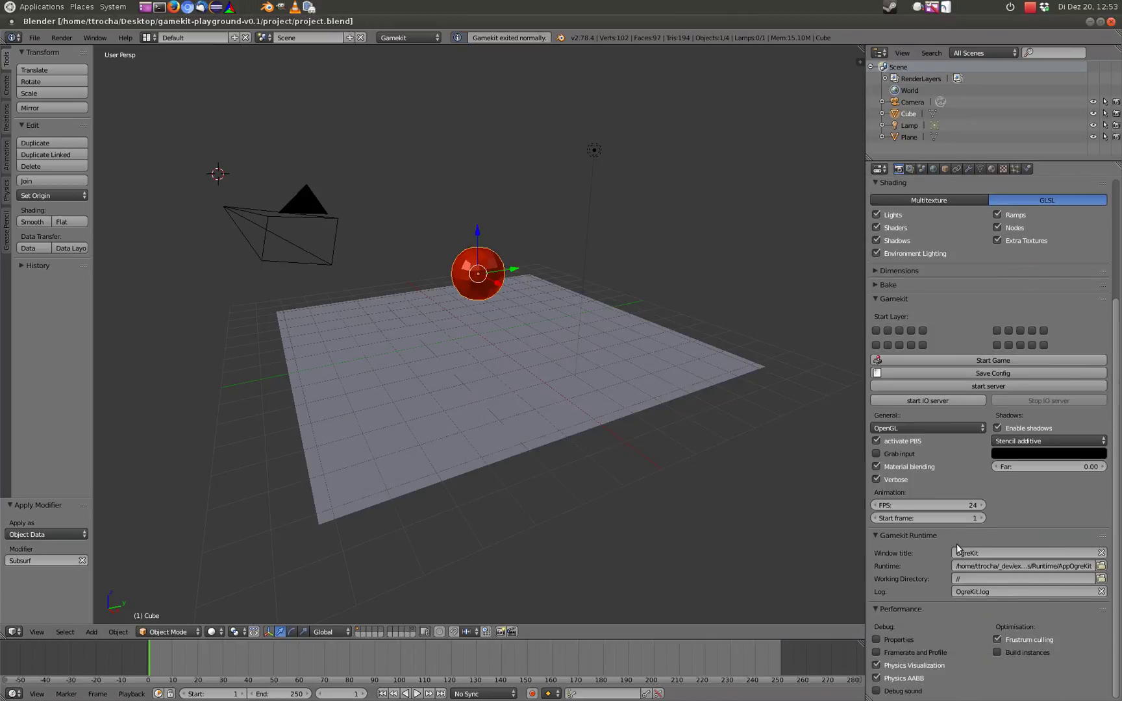
{"action": "left_click", "coordinate": [876, 678]}
{"action": "left_click", "coordinate": [876, 665]}
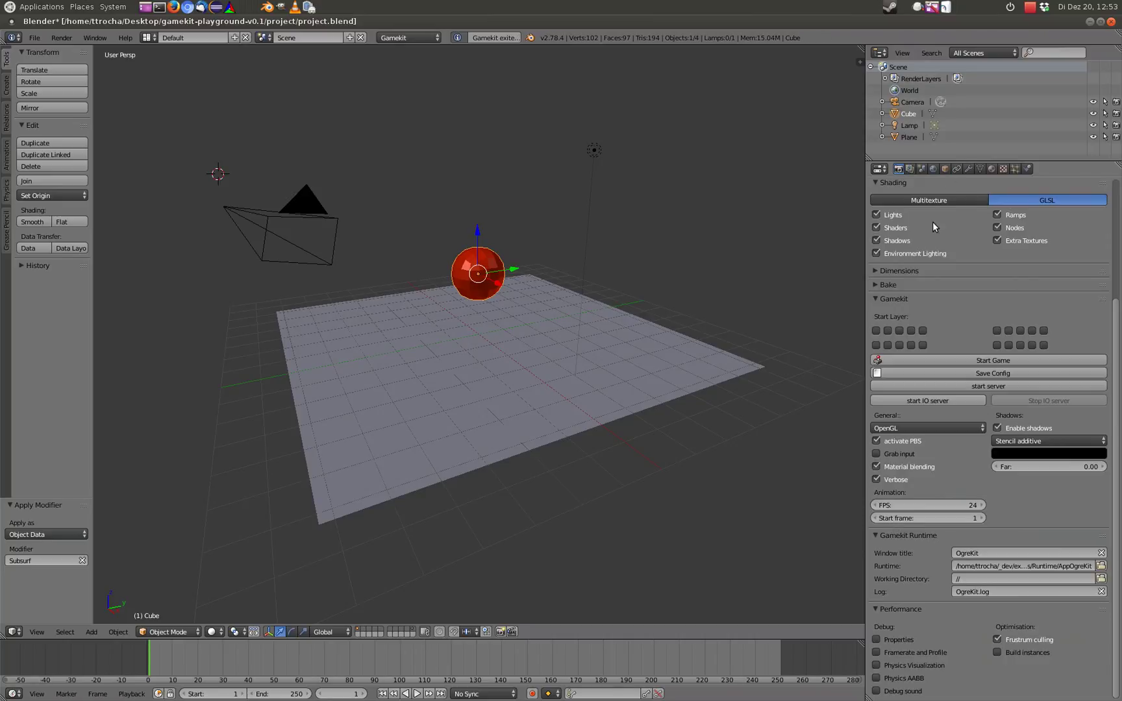
{"action": "left_click", "coordinate": [944, 357]}
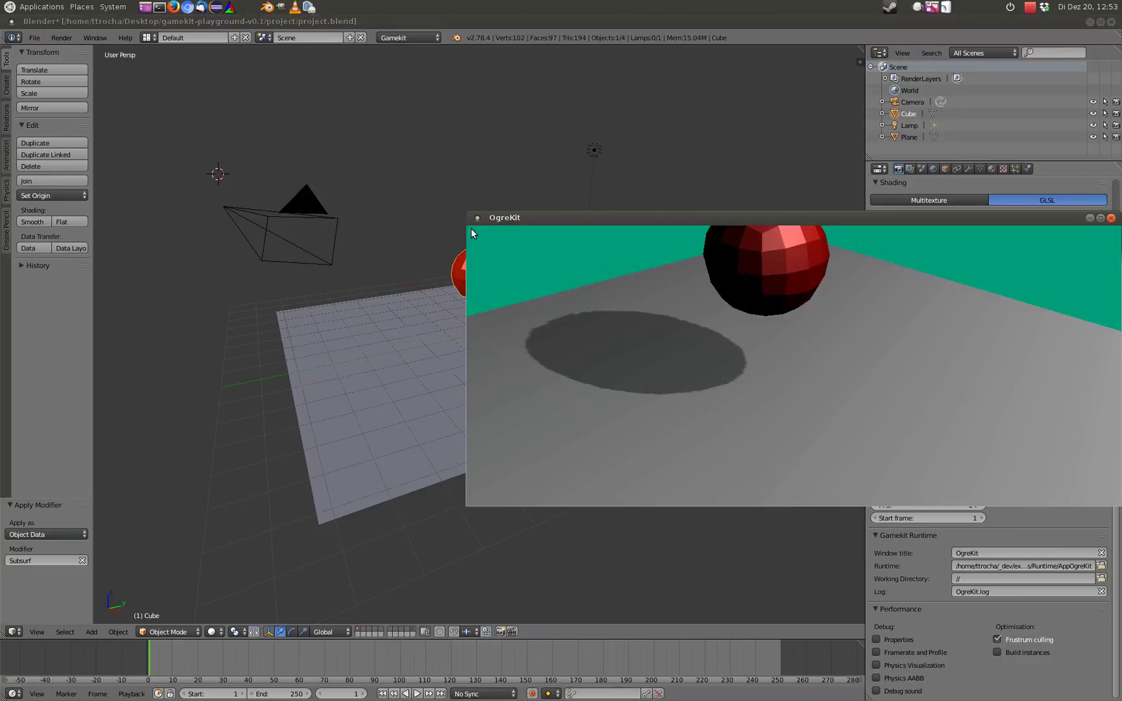
{"action": "key", "text": "Escape"}
{"action": "left_click", "coordinate": [991, 169]}
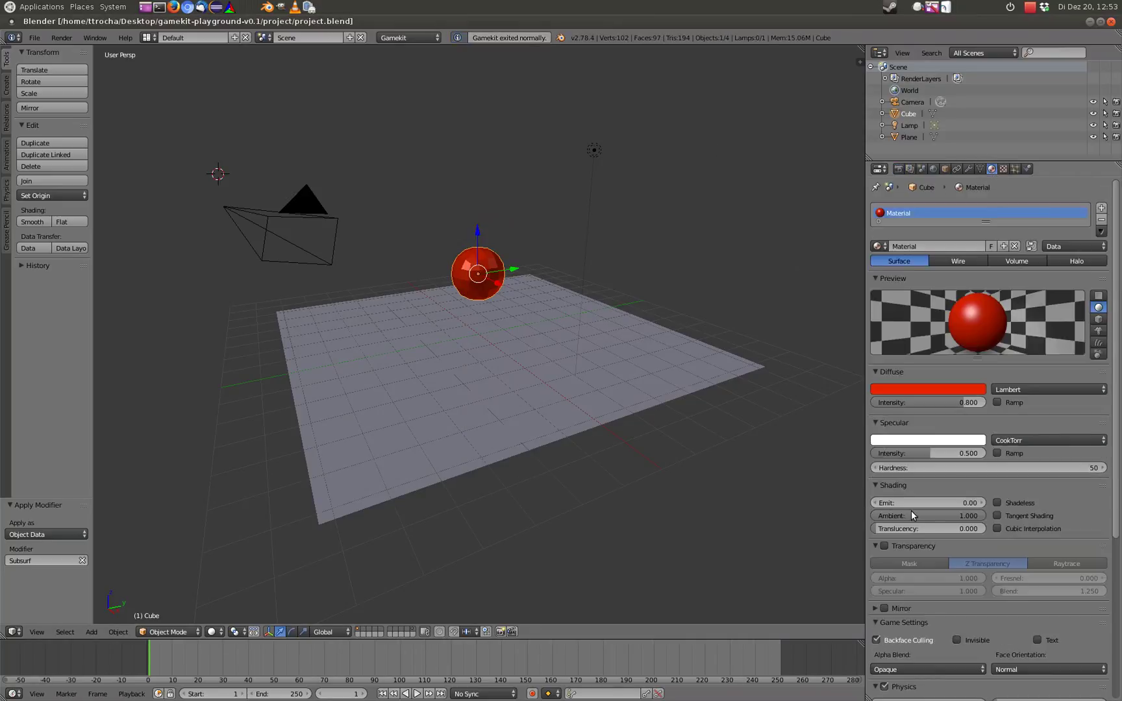
{"action": "left_click", "coordinate": [928, 389]}
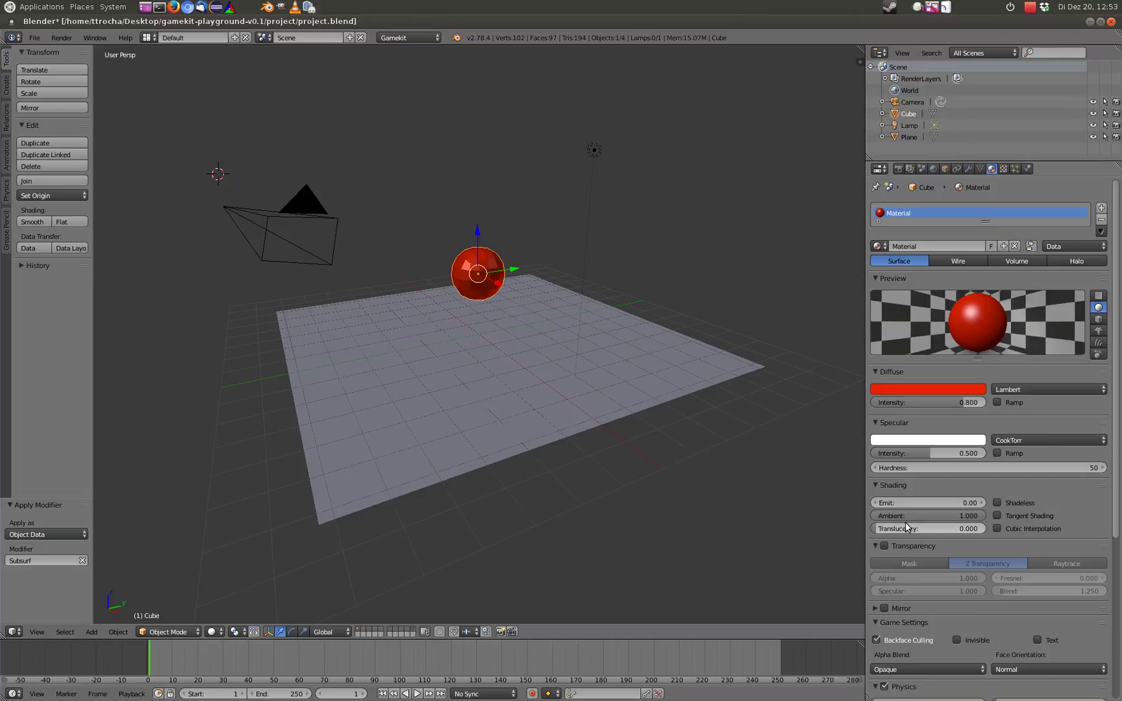
{"action": "left_click", "coordinate": [932, 516]}
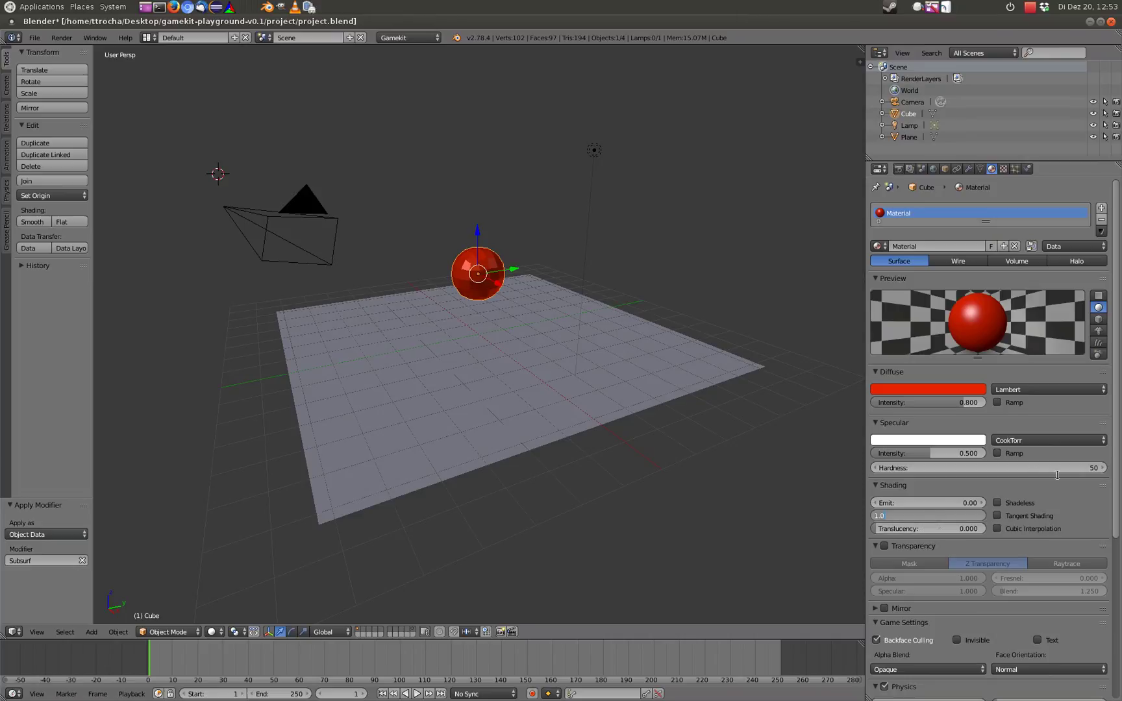
{"action": "key", "text": "Return"}
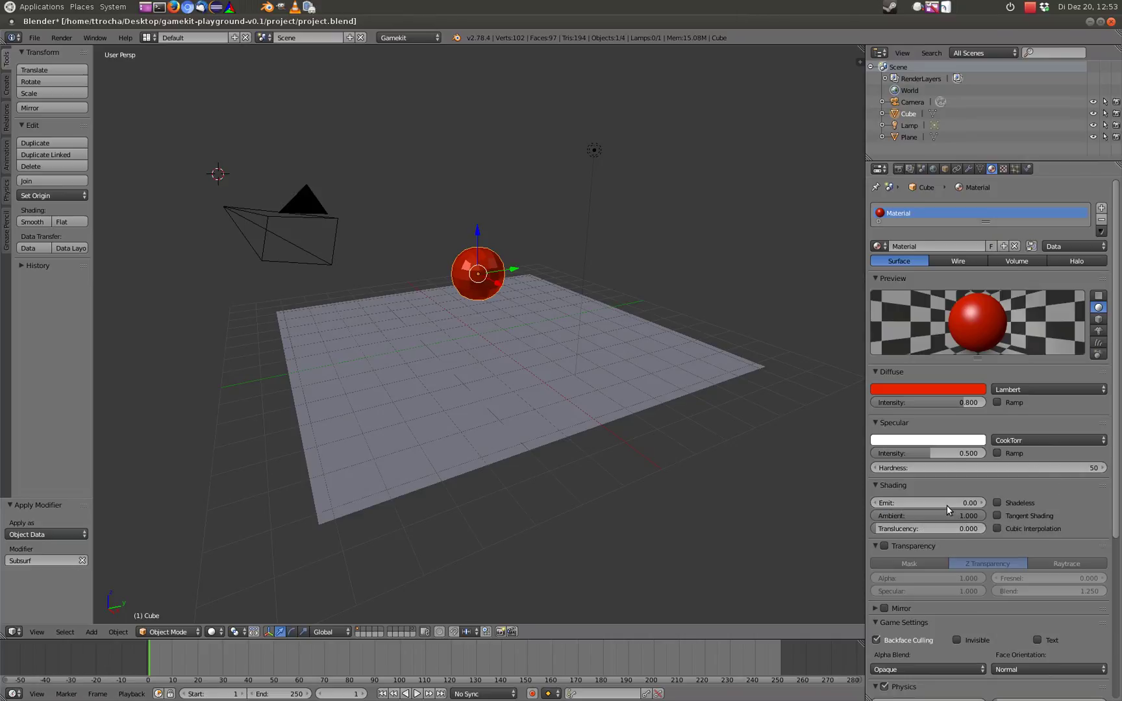
{"action": "left_click", "coordinate": [933, 168]}
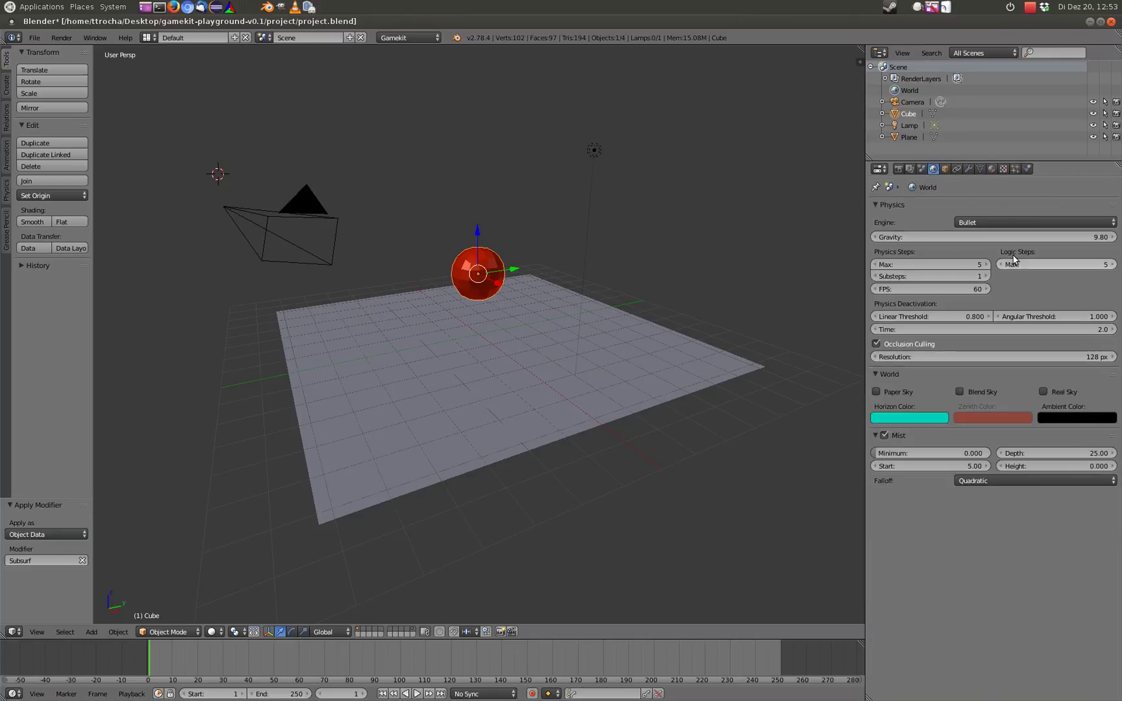
{"action": "left_click", "coordinate": [944, 169]}
{"action": "left_click", "coordinate": [991, 169]}
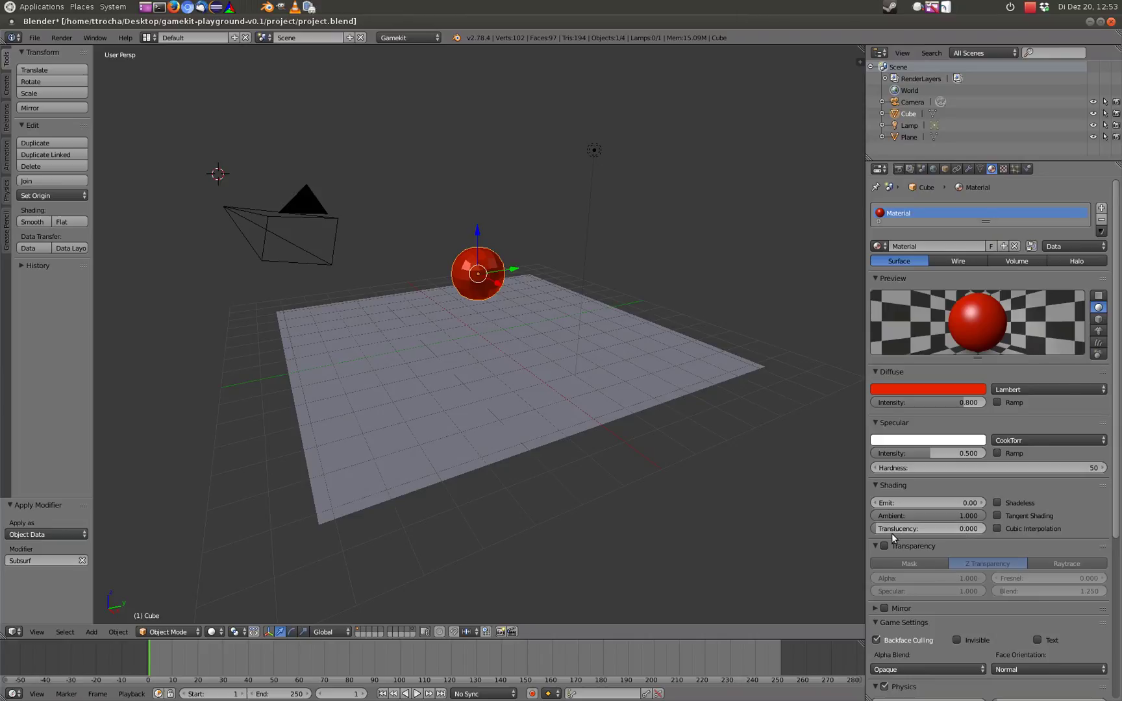
Step: Make the red sphere material Shadeless and test it in the OgreKit window
{"action": "left_click", "coordinate": [997, 503]}
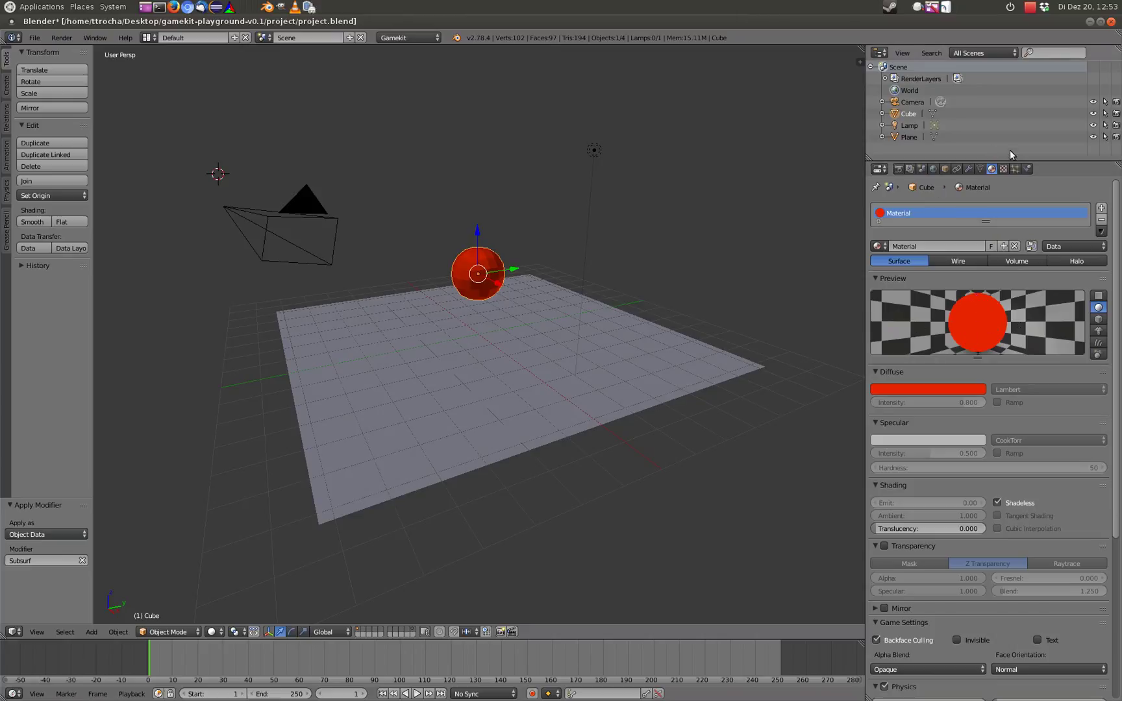
{"action": "left_click", "coordinate": [900, 168]}
{"action": "left_click", "coordinate": [976, 361]}
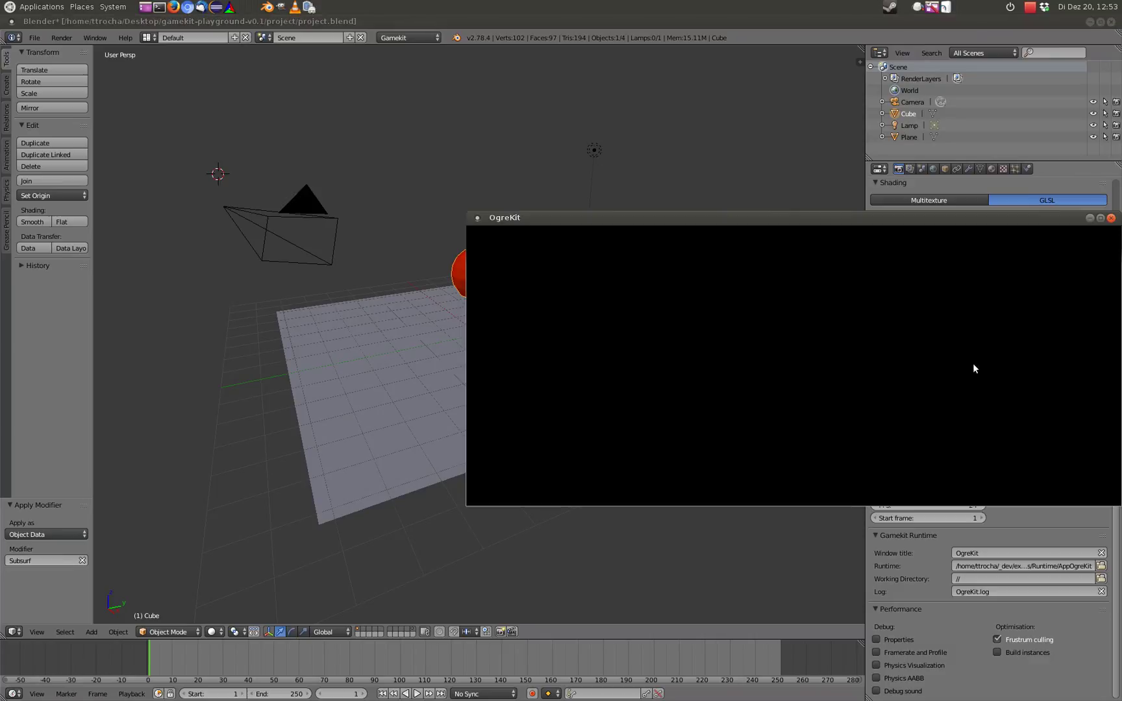
{"action": "key", "text": "Escape"}
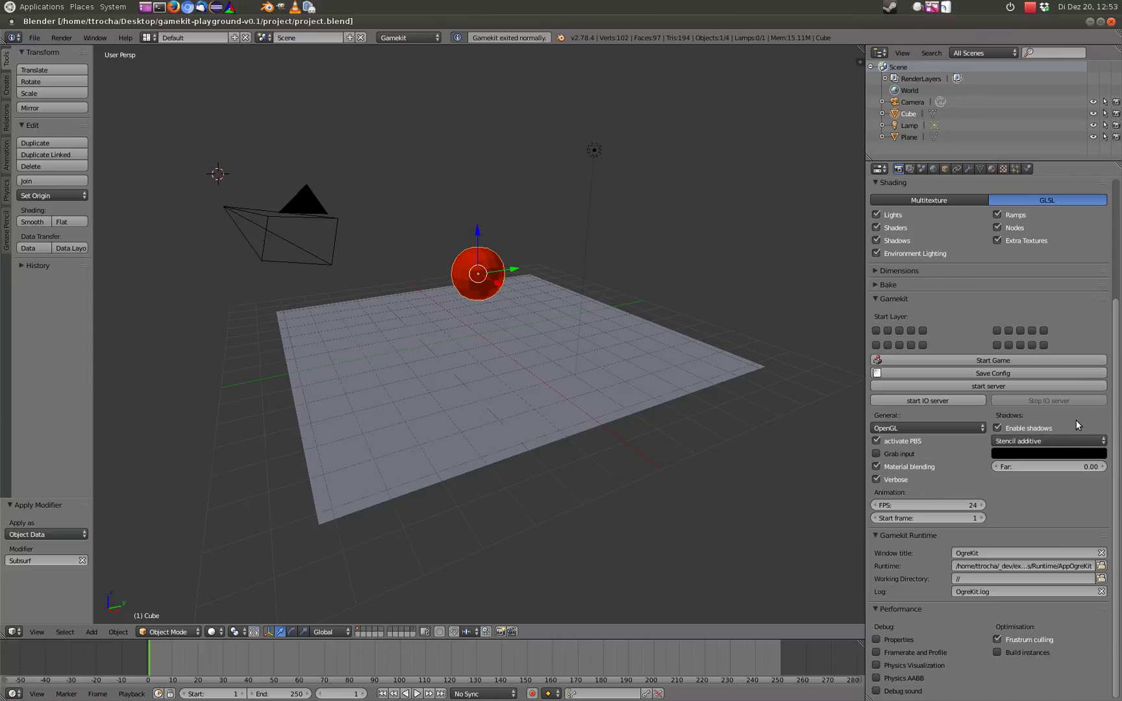
{"action": "left_click", "coordinate": [991, 169]}
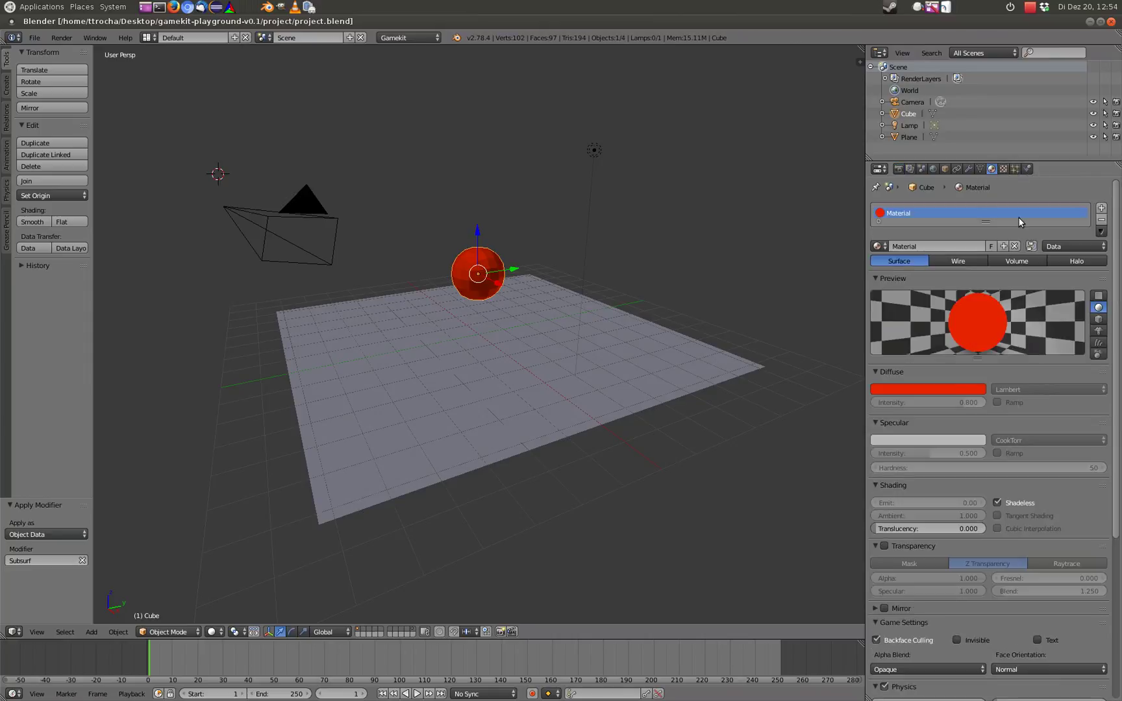
Step: Turn Shadeless off and enable Transparency with Alpha Blend game blending and alpha 0.582
{"action": "left_click", "coordinate": [998, 504]}
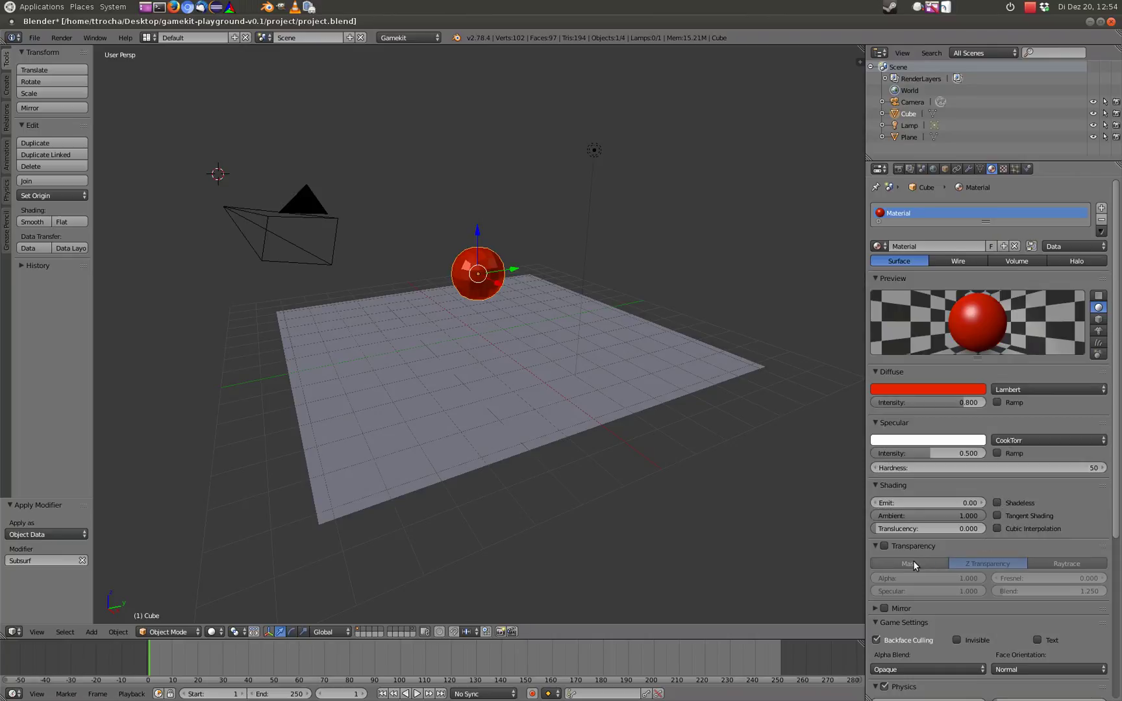
{"action": "scroll", "coordinate": [962, 535], "scroll_direction": "down", "scroll_amount": 3}
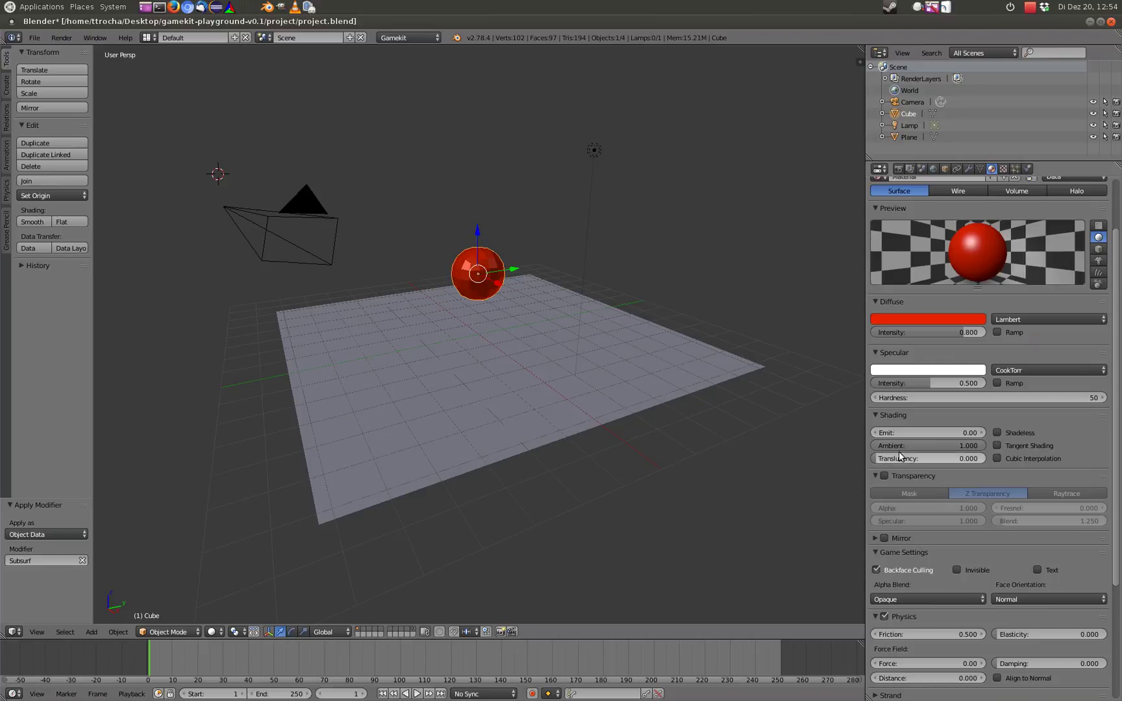
{"action": "left_click", "coordinate": [883, 476]}
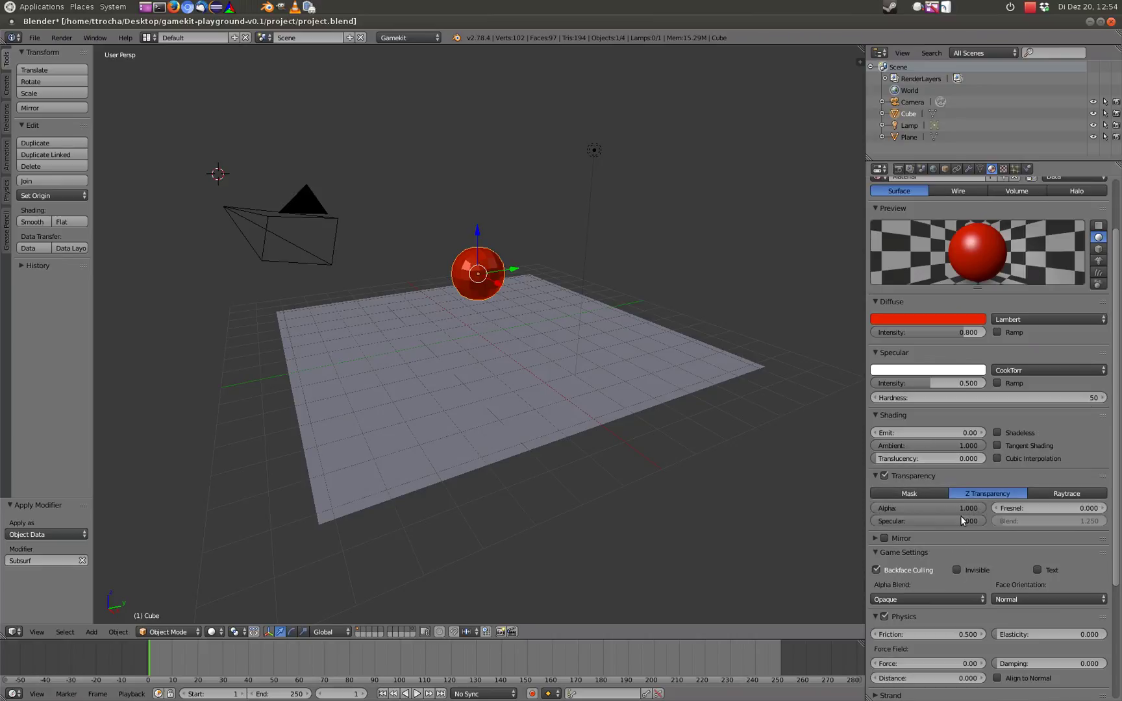
{"action": "left_click", "coordinate": [902, 598]}
{"action": "left_click", "coordinate": [895, 549]}
{"action": "left_click_drag", "start_coordinate": [971, 506], "coordinate": [934, 507]}
Step: Test-run the semi-transparent red sphere in OgreKit
{"action": "left_click", "coordinate": [898, 169]}
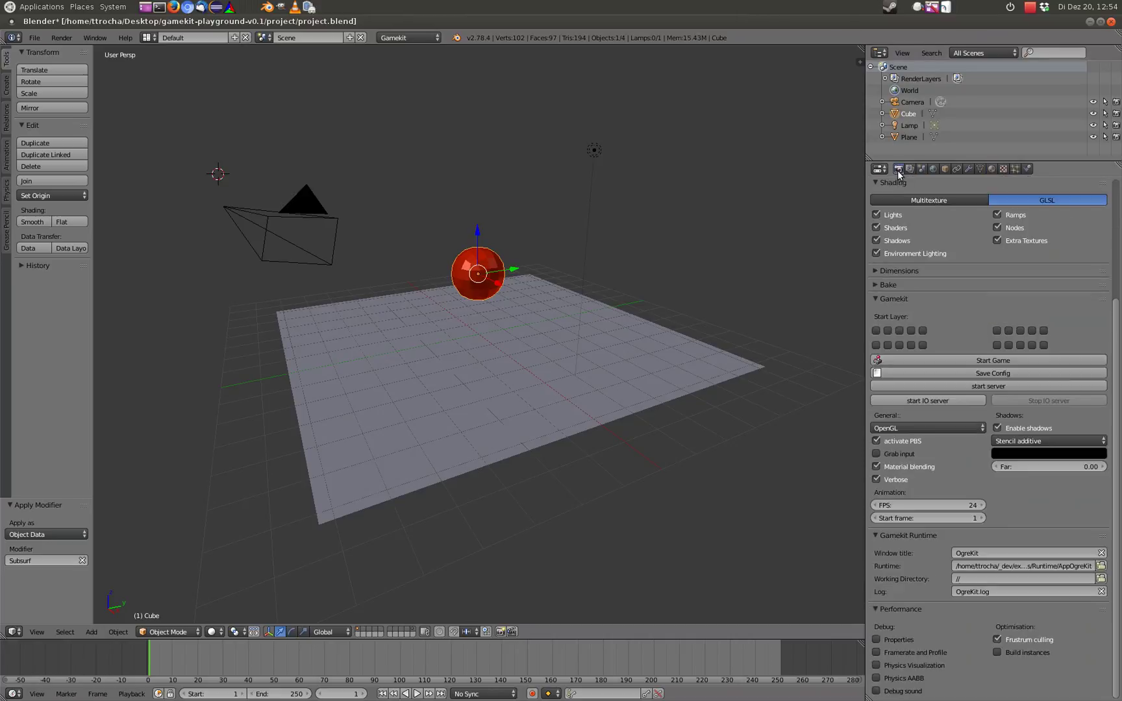
{"action": "left_click", "coordinate": [923, 360]}
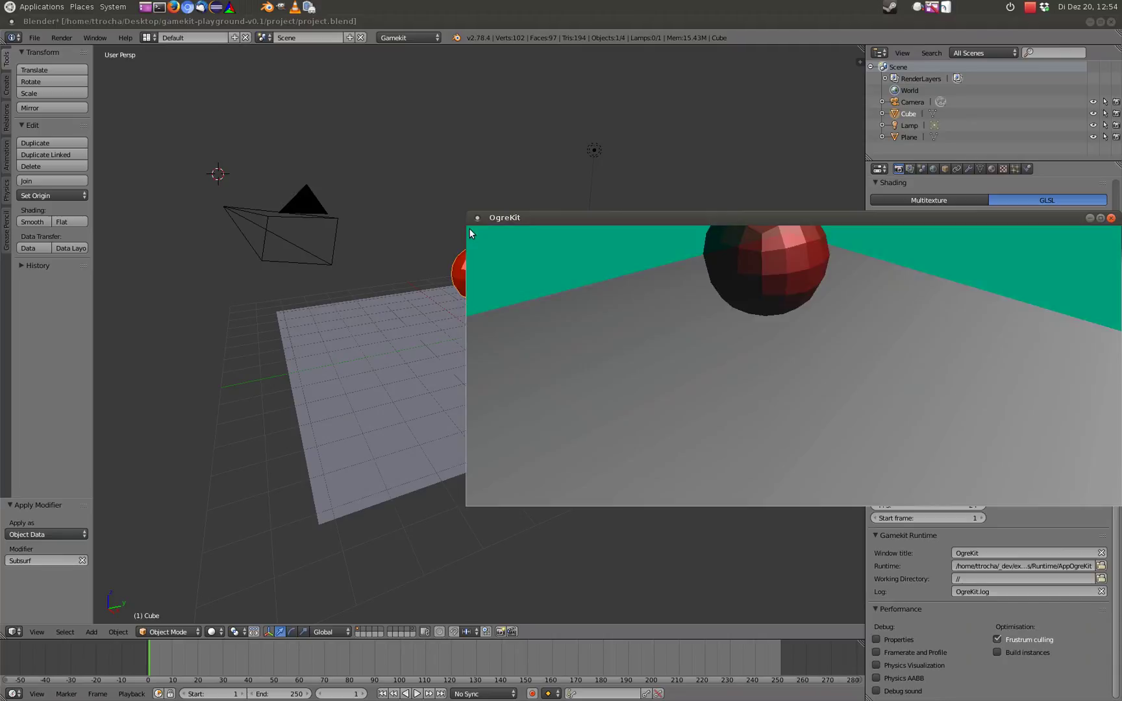
{"action": "key", "text": "Escape"}
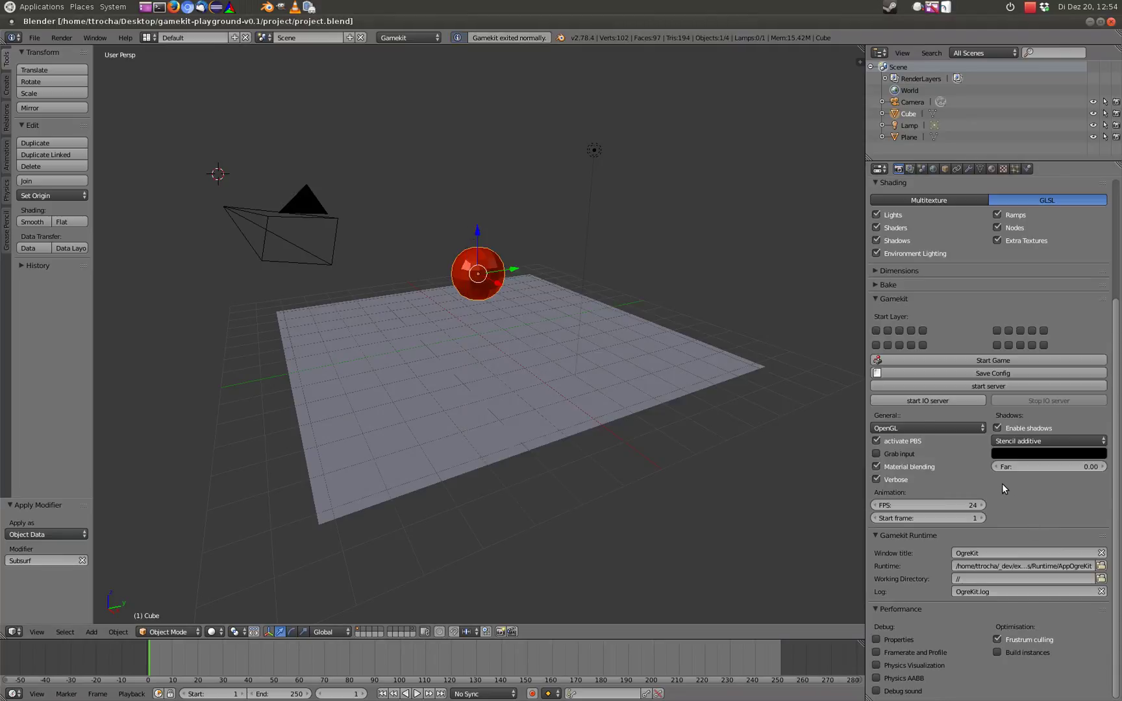
{"action": "left_click", "coordinate": [991, 169]}
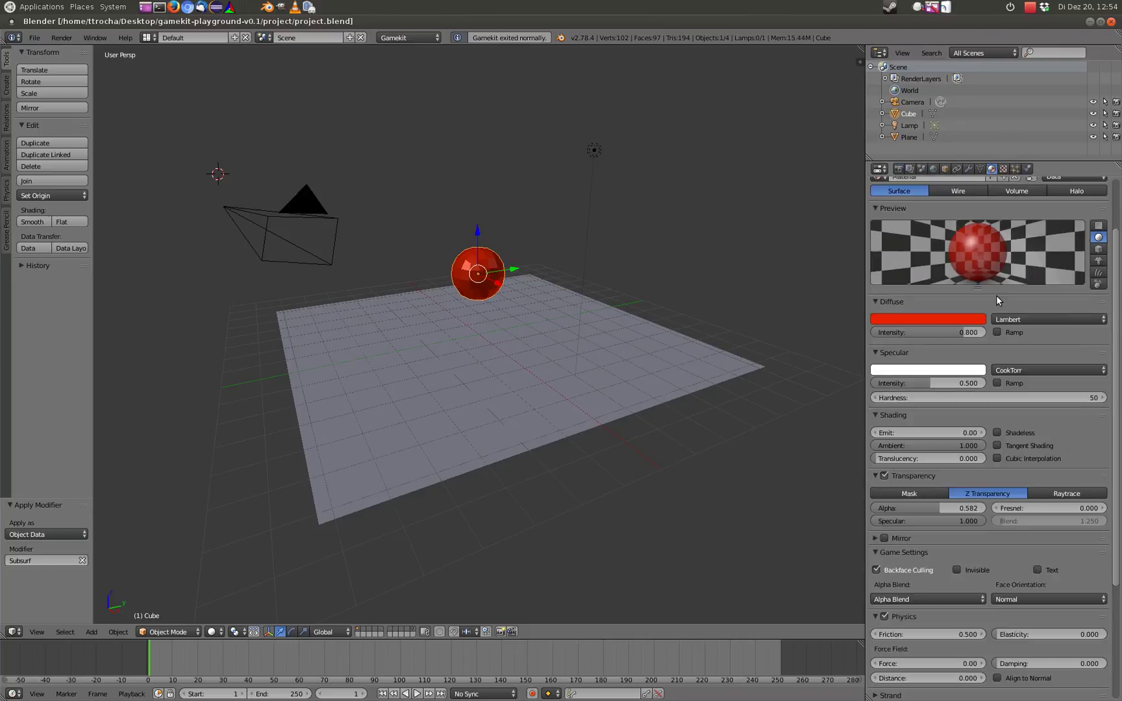
{"action": "left_click", "coordinate": [926, 599]}
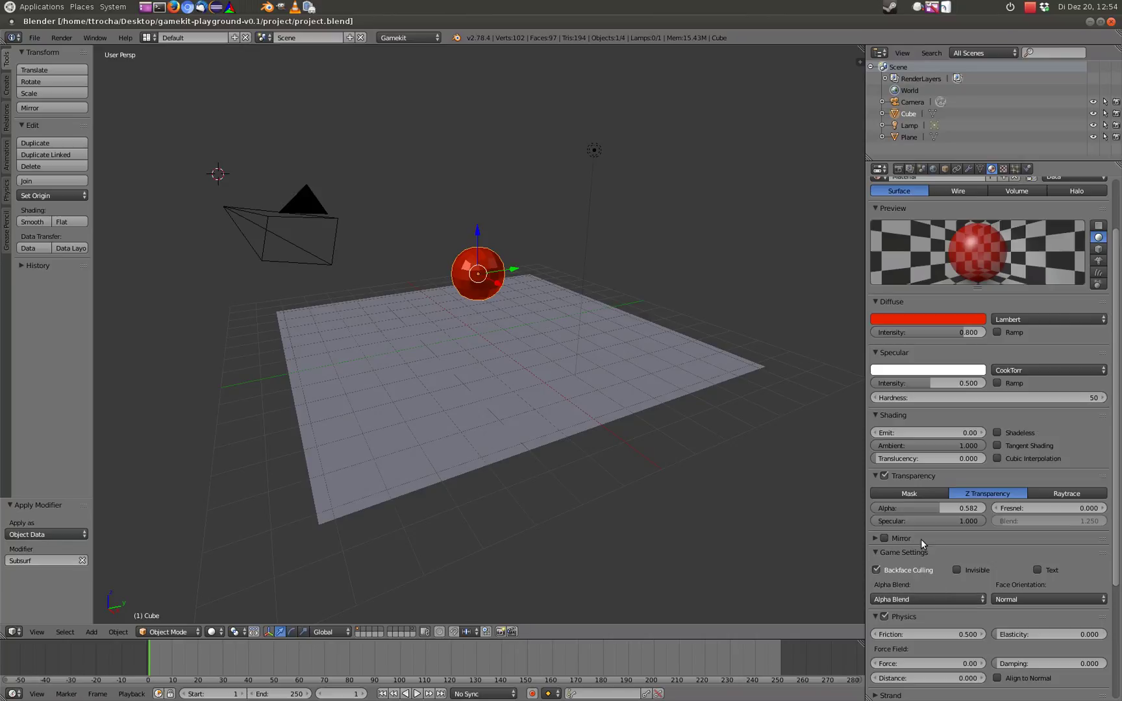
{"action": "scroll", "coordinate": [944, 576], "scroll_direction": "down", "scroll_amount": 3}
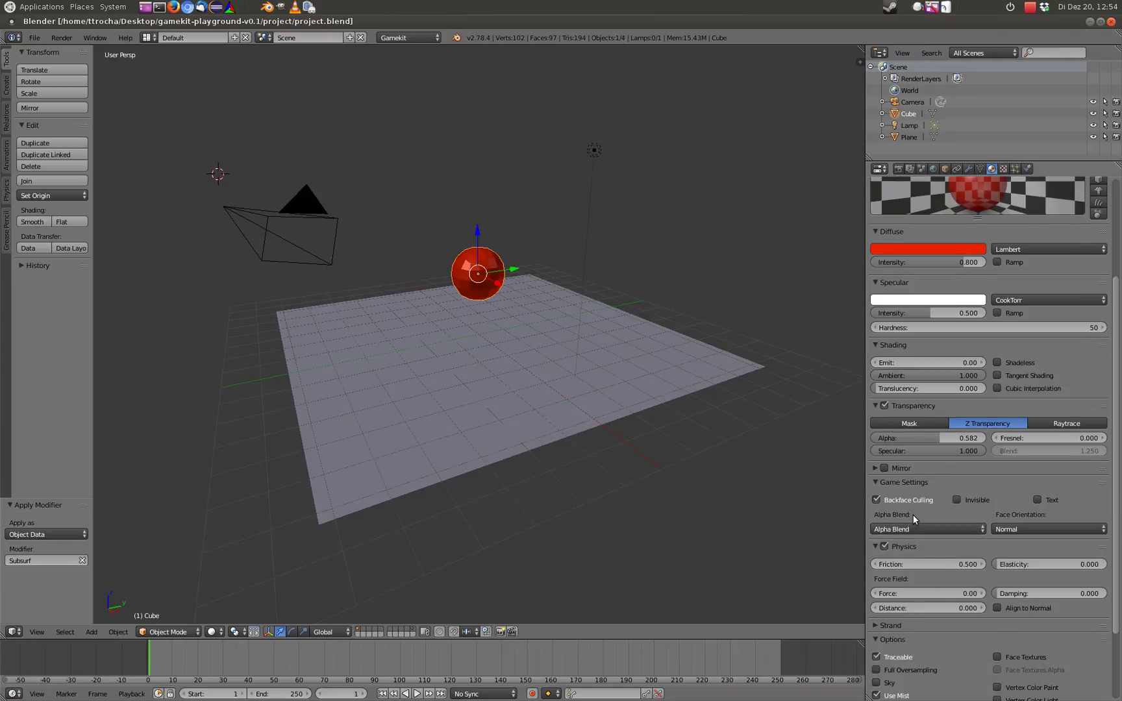
{"action": "left_click", "coordinate": [941, 527]}
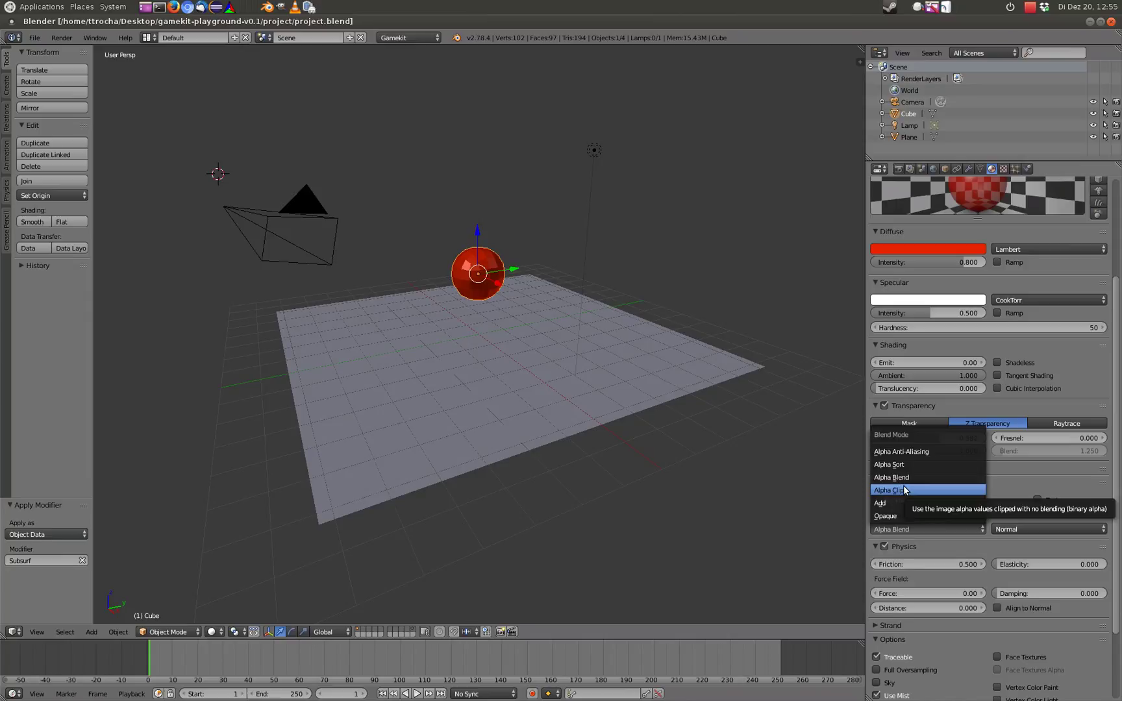
{"action": "left_click", "coordinate": [1039, 482]}
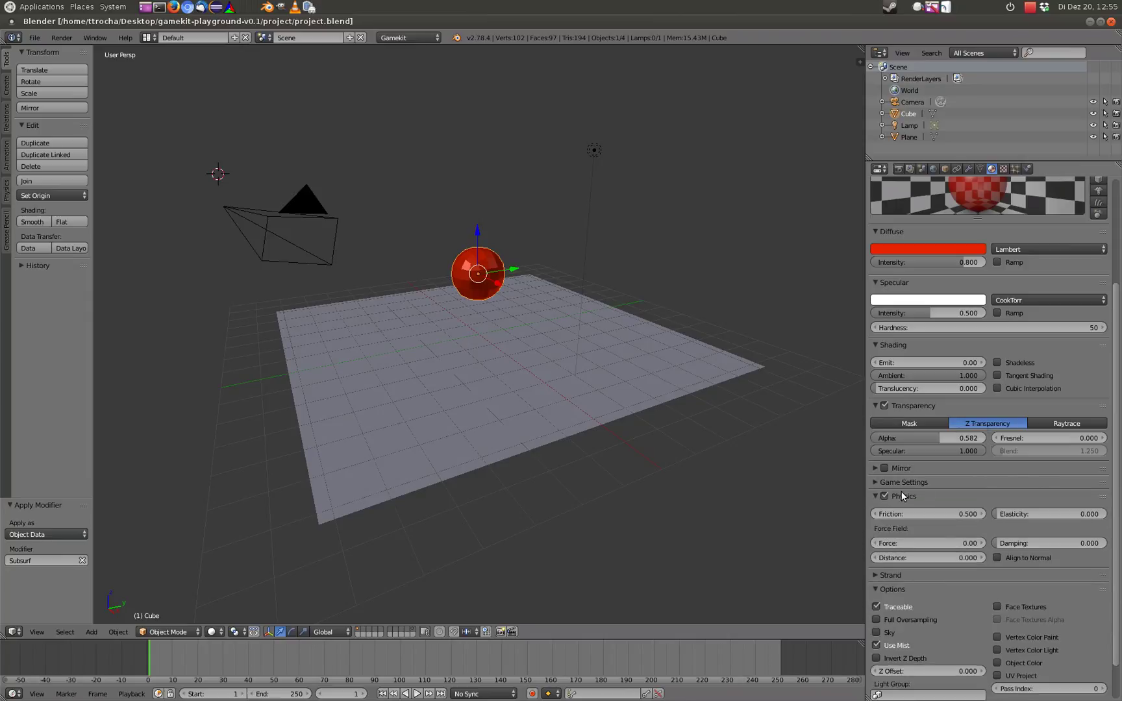
{"action": "left_click", "coordinate": [877, 483]}
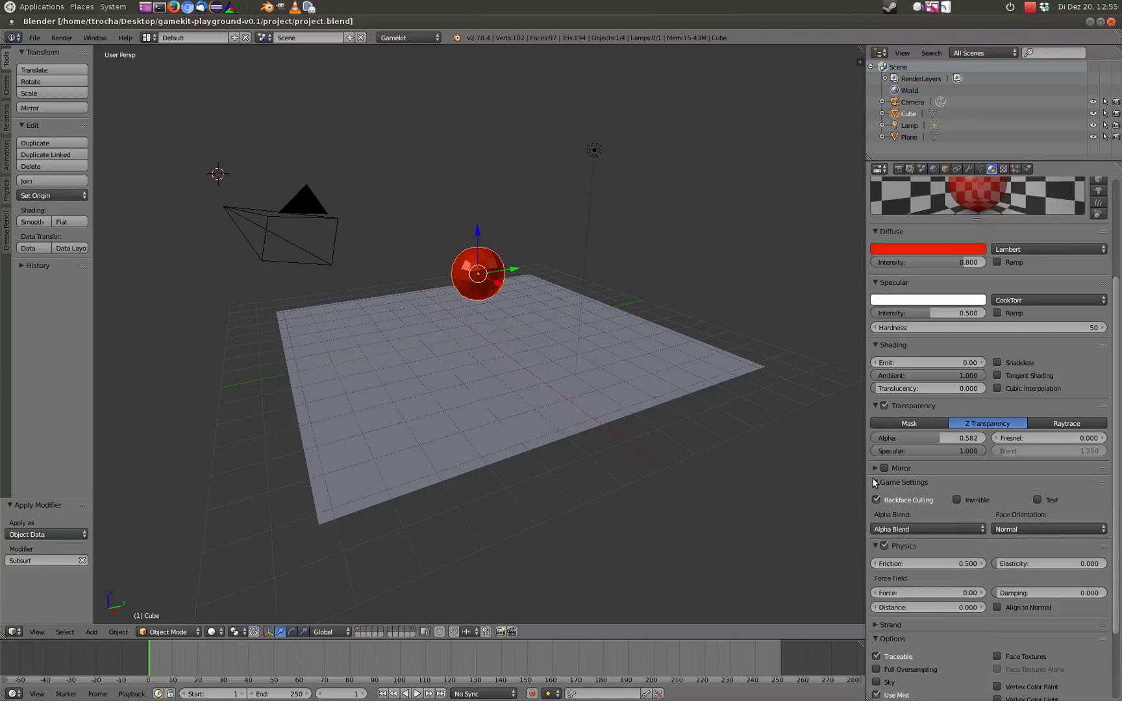
Step: Tick Invisible in the material's game settings and test-run the game
{"action": "left_click", "coordinate": [957, 499]}
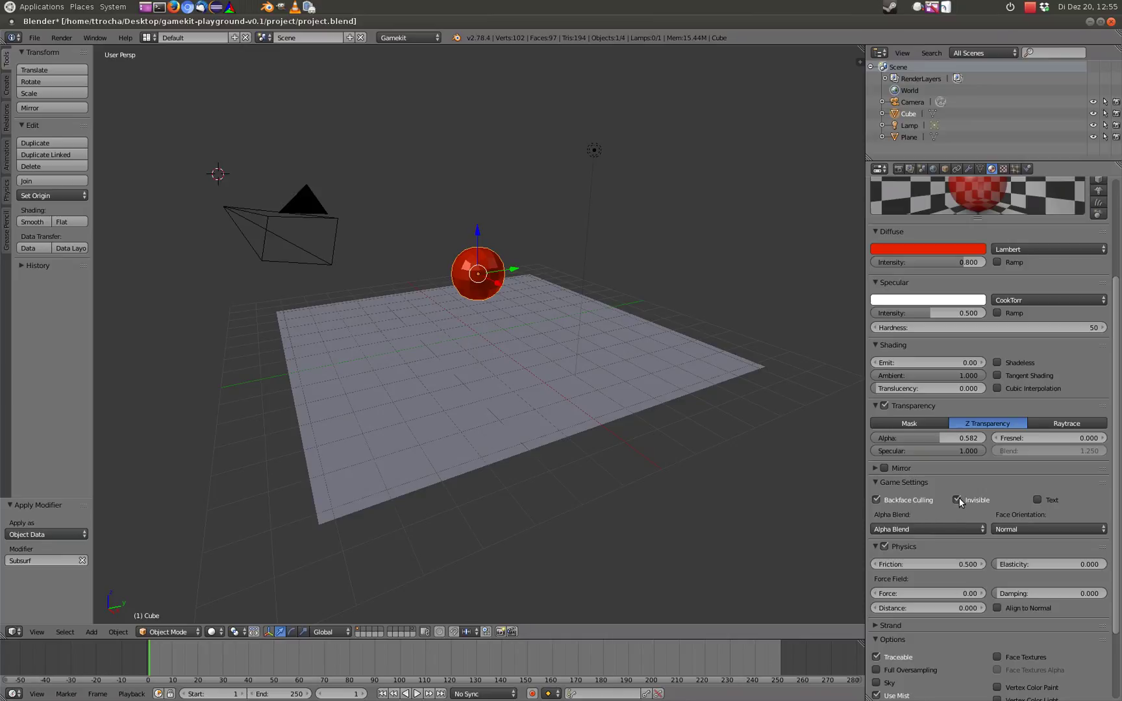
{"action": "left_click", "coordinate": [898, 169]}
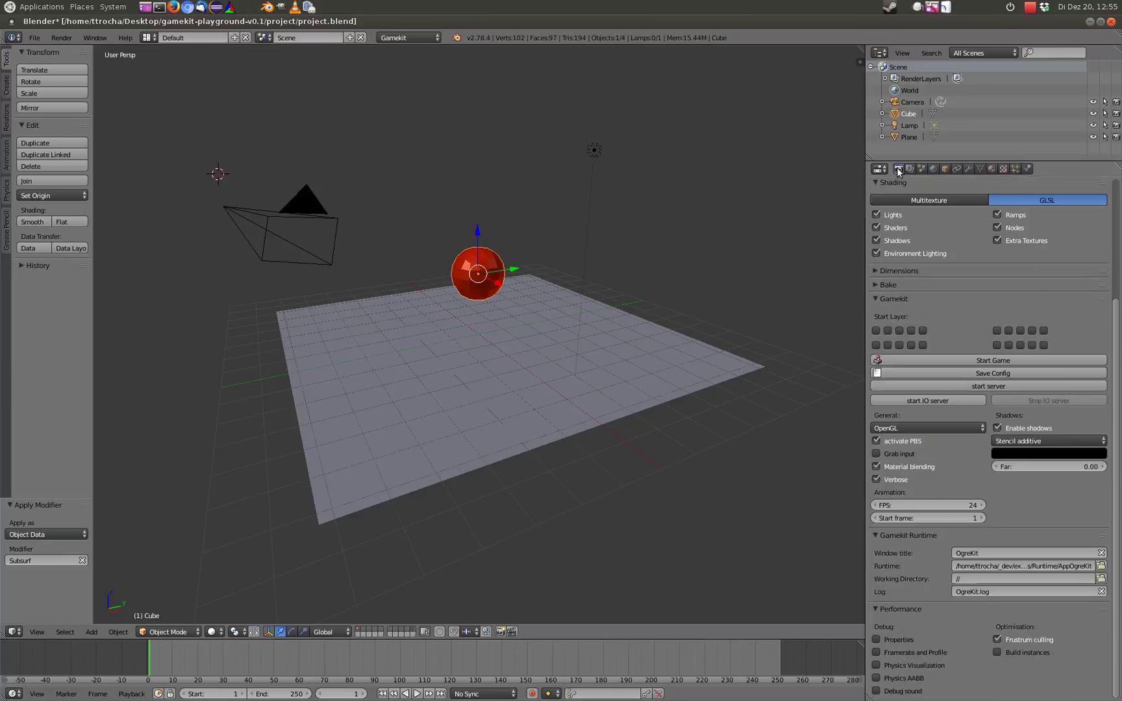
{"action": "left_click", "coordinate": [942, 358]}
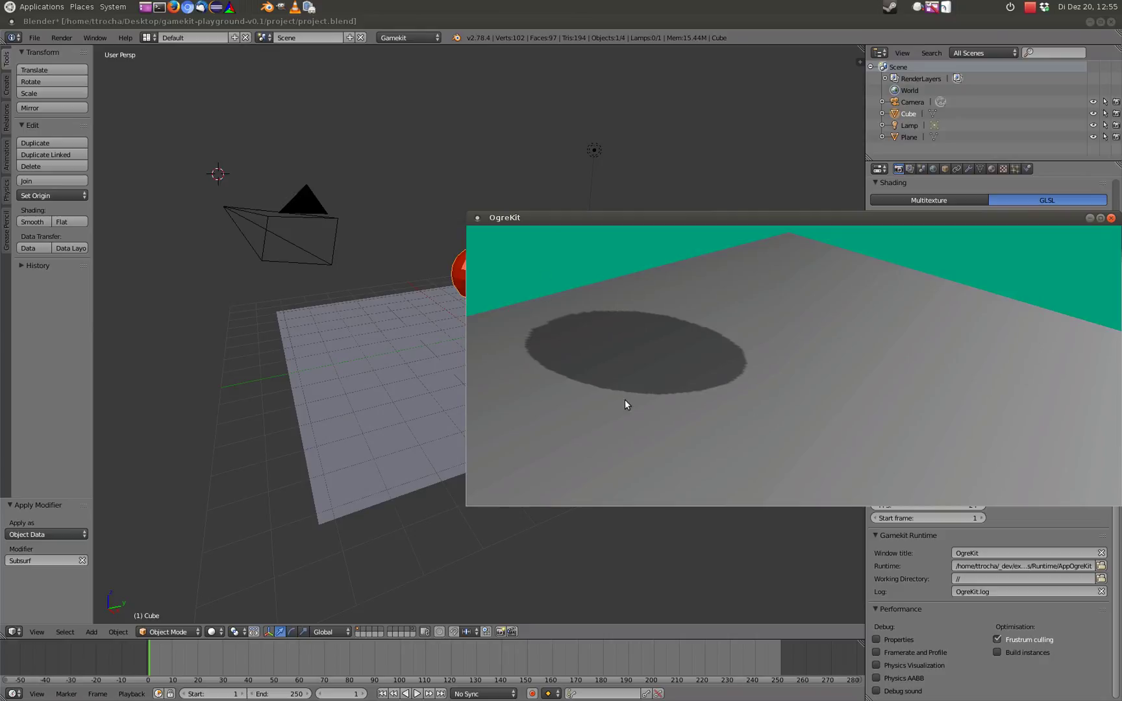
{"action": "key", "text": "Escape"}
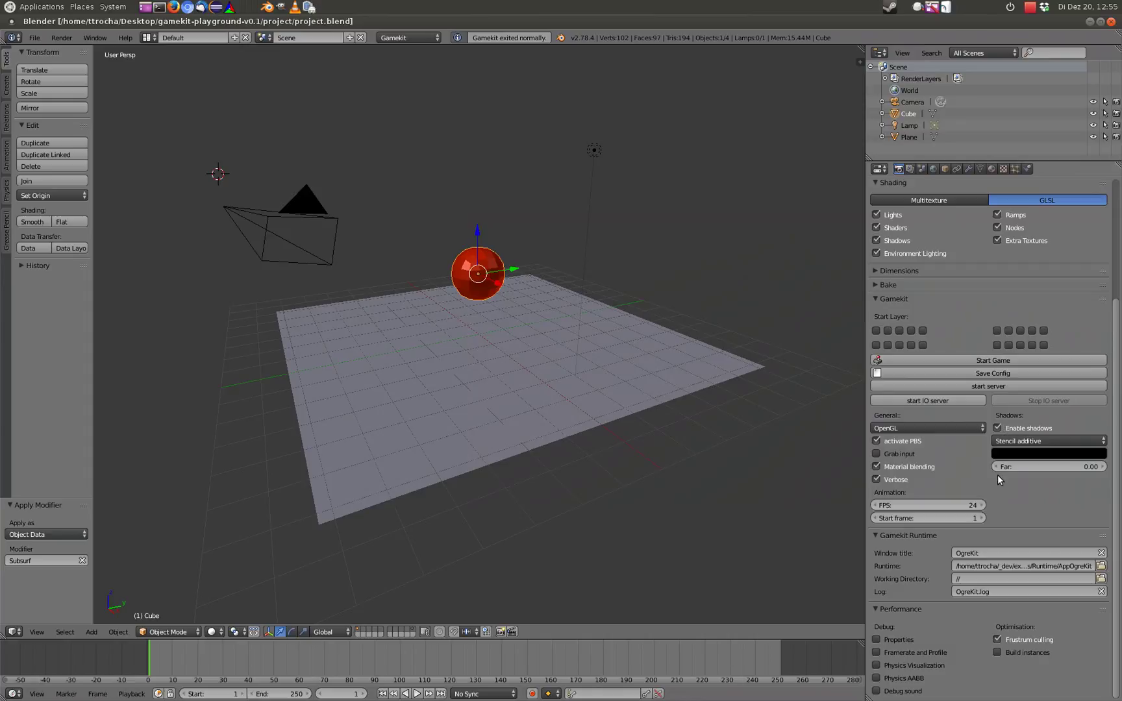
Step: Enable Physics Visualization in Performance and test-run the game again
{"action": "left_click", "coordinate": [881, 664]}
{"action": "left_click", "coordinate": [966, 358]}
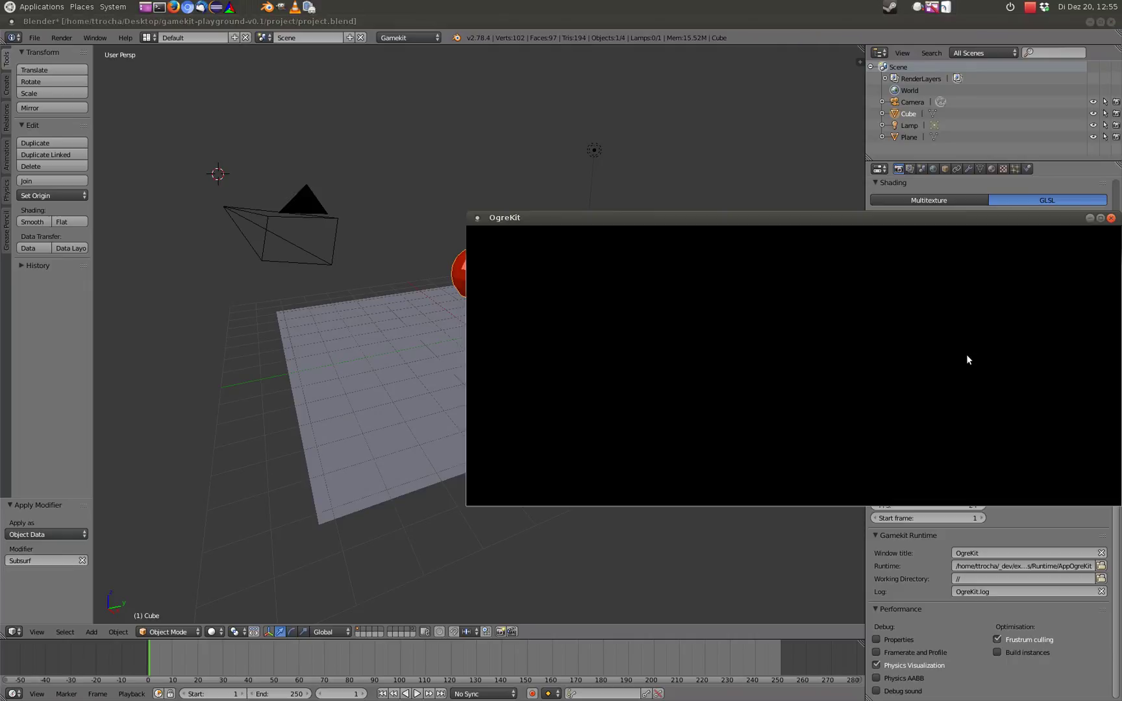
{"action": "key", "text": "Escape"}
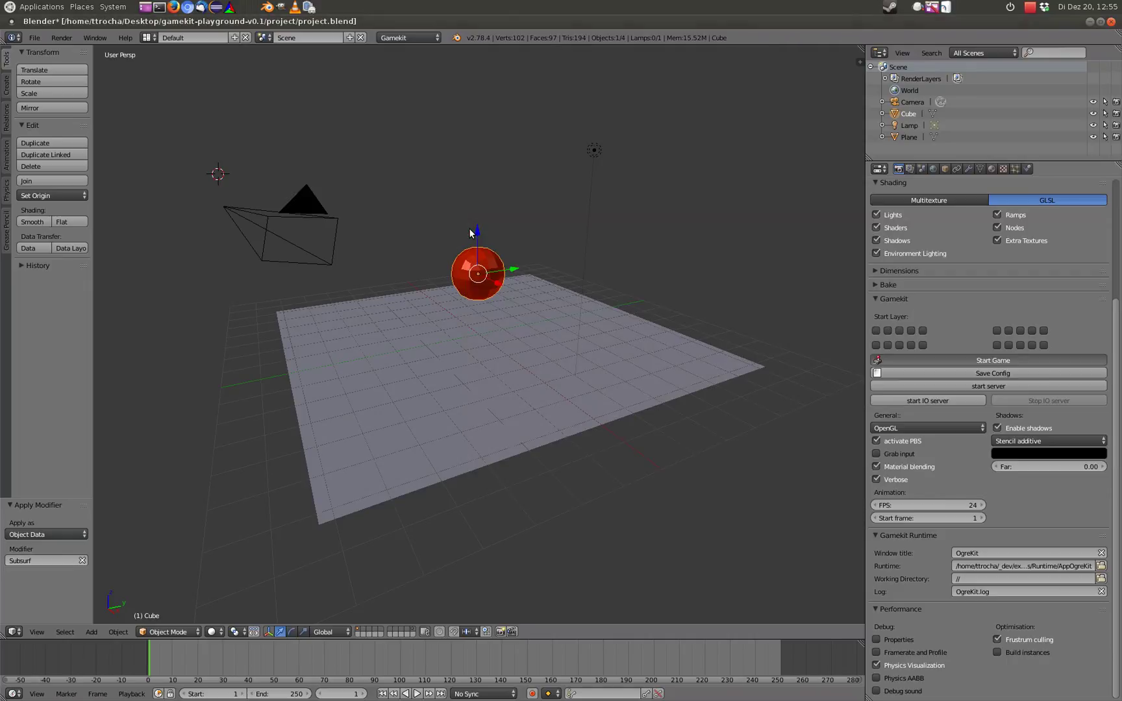
{"action": "left_click", "coordinate": [995, 170]}
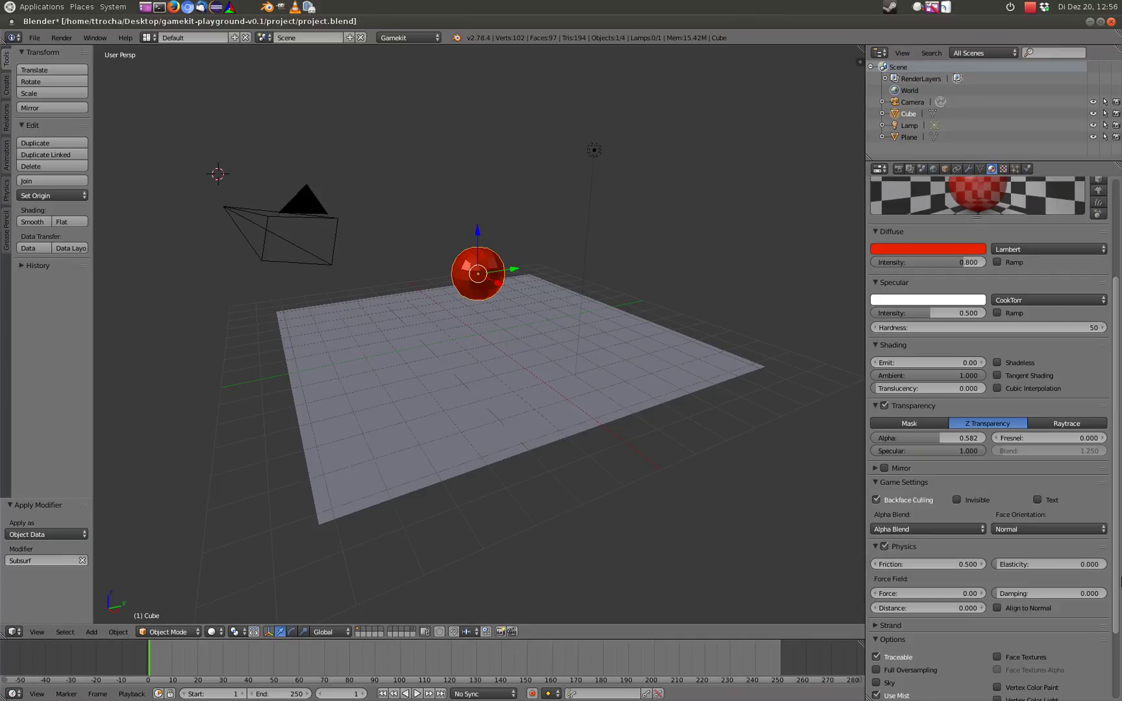
Step: Scroll down the red material's settings to the Physics and Force Field panels
{"action": "scroll", "coordinate": [894, 564], "scroll_direction": "down", "scroll_amount": 2}
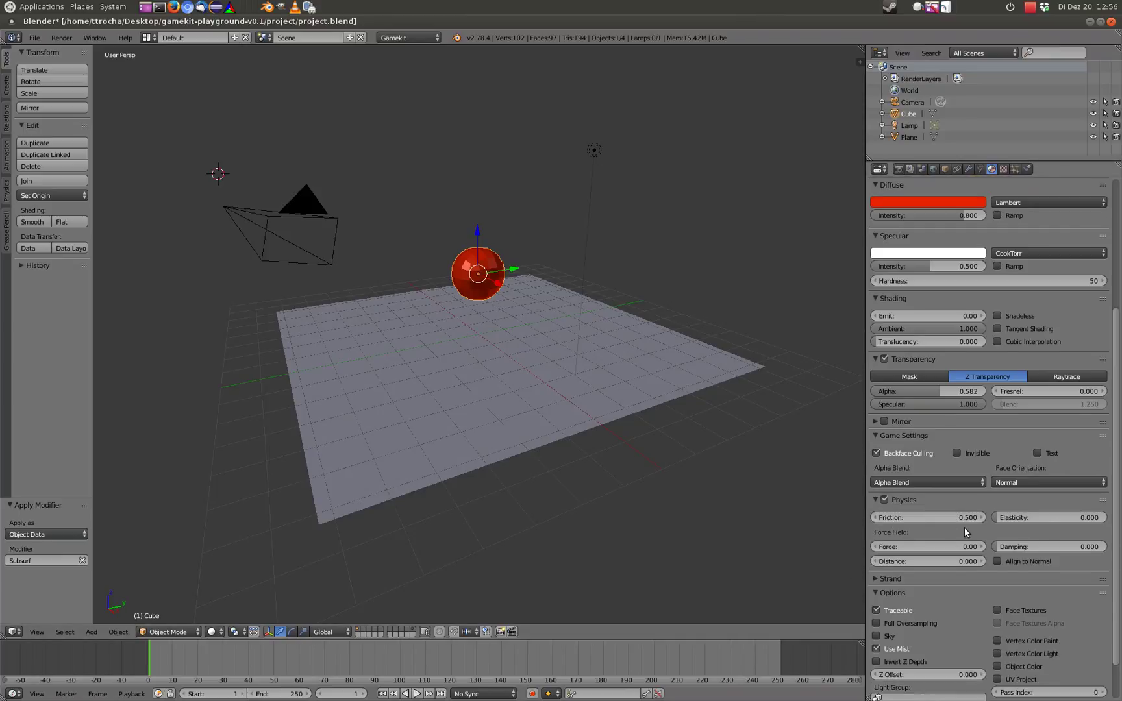
{"action": "scroll", "coordinate": [964, 531], "scroll_direction": "down", "scroll_amount": 1}
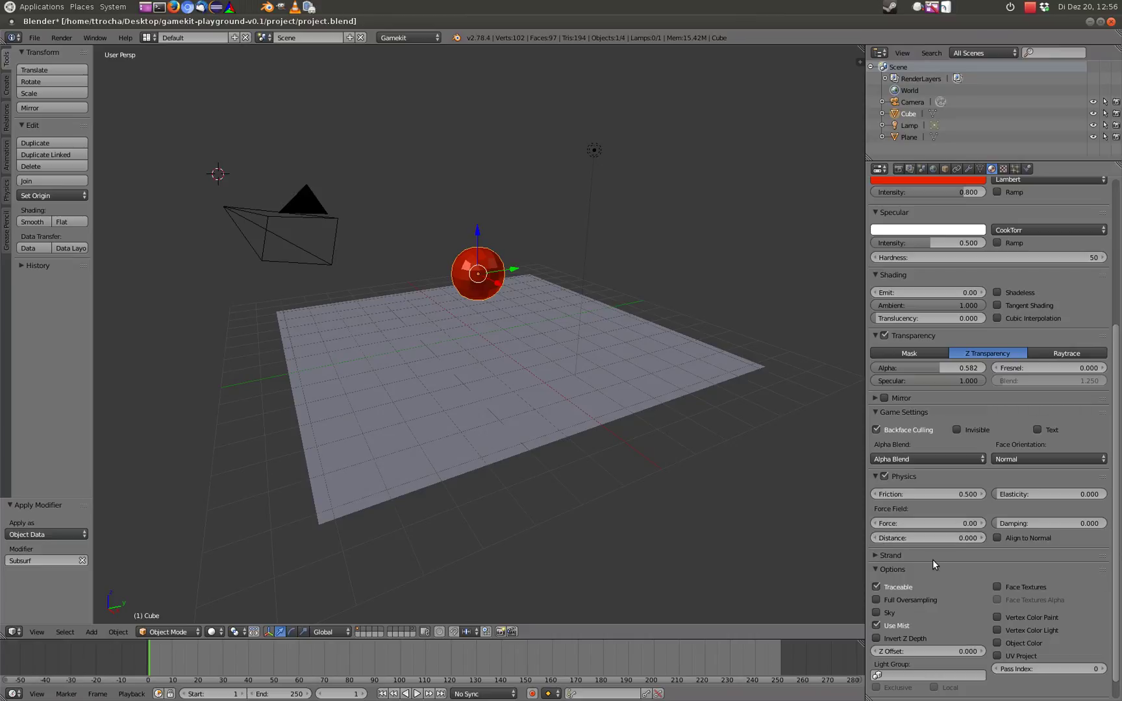
{"action": "scroll", "coordinate": [941, 586], "scroll_direction": "down", "scroll_amount": 1}
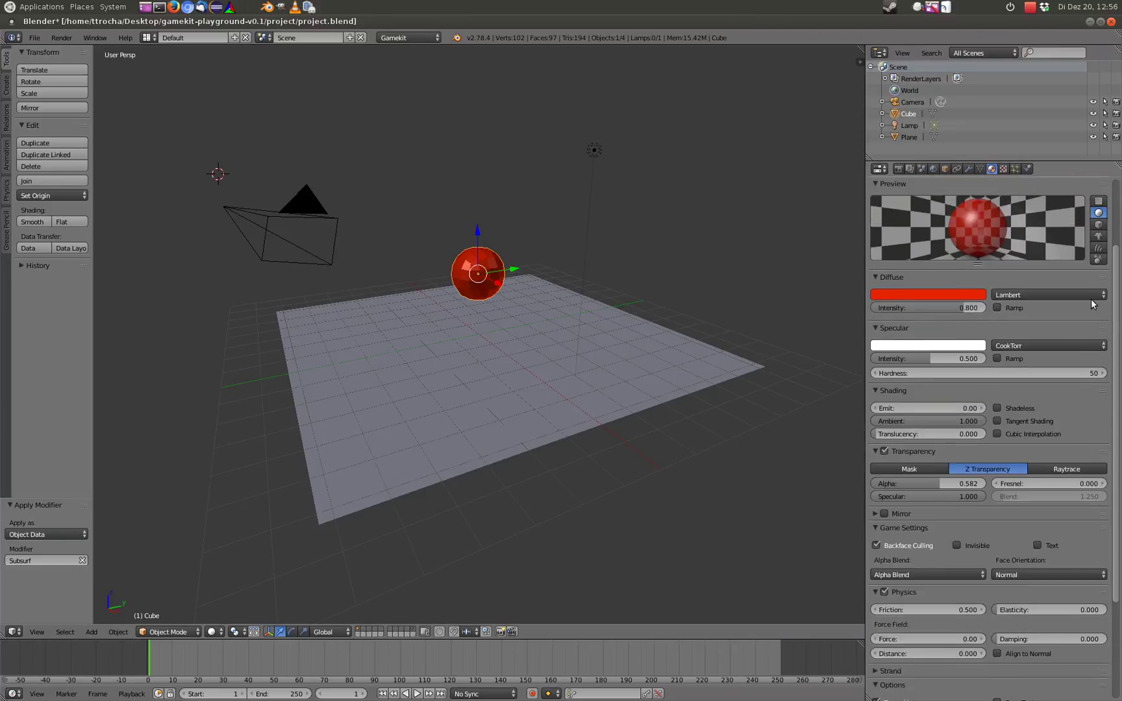
Step: Switch the sphere into Vertex Paint mode and paint its top green
{"action": "left_click", "coordinate": [188, 631]}
{"action": "left_click", "coordinate": [177, 579]}
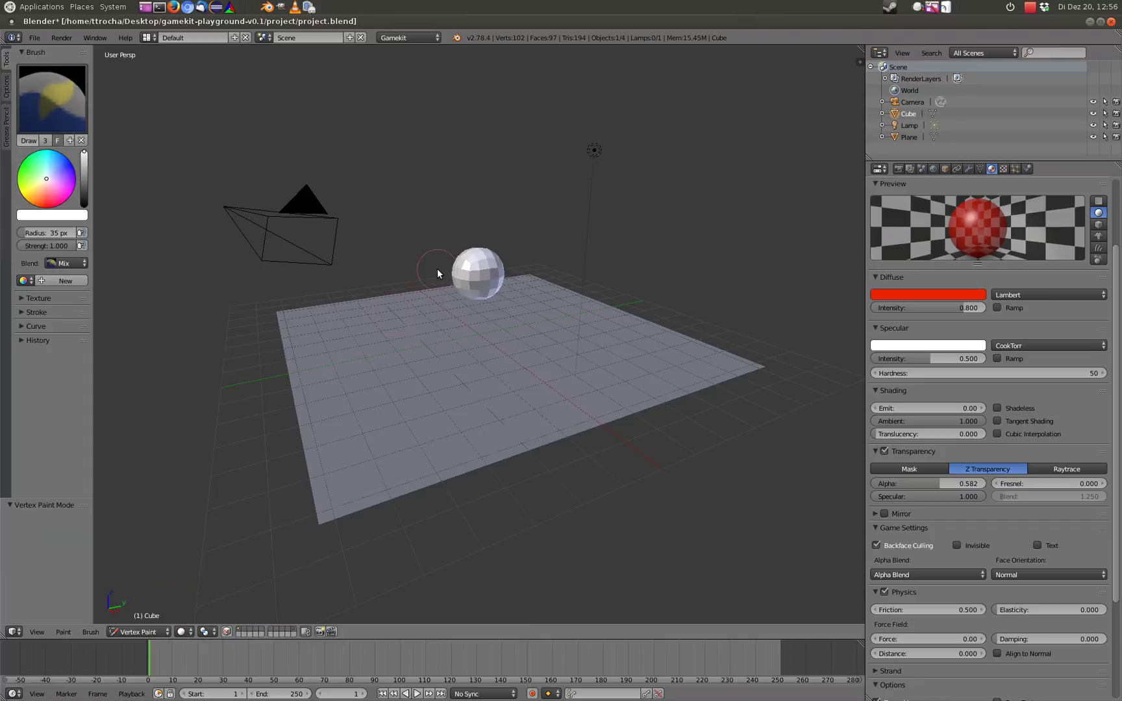
{"action": "left_click", "coordinate": [19, 167]}
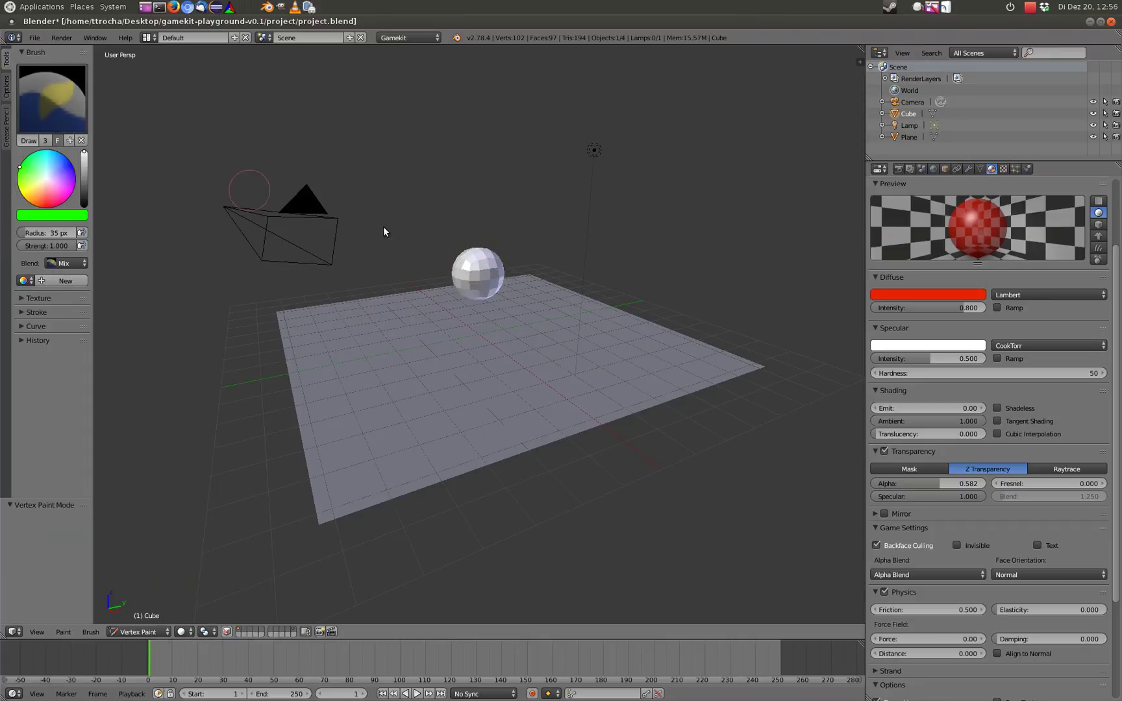
{"action": "middle_click_drag", "start_coordinate": [530, 298], "coordinate": [529, 259]}
Step: Paint a blue band on the sphere's lower half and a red band around its middle
{"action": "scroll", "coordinate": [495, 155], "scroll_direction": "up", "scroll_amount": 6}
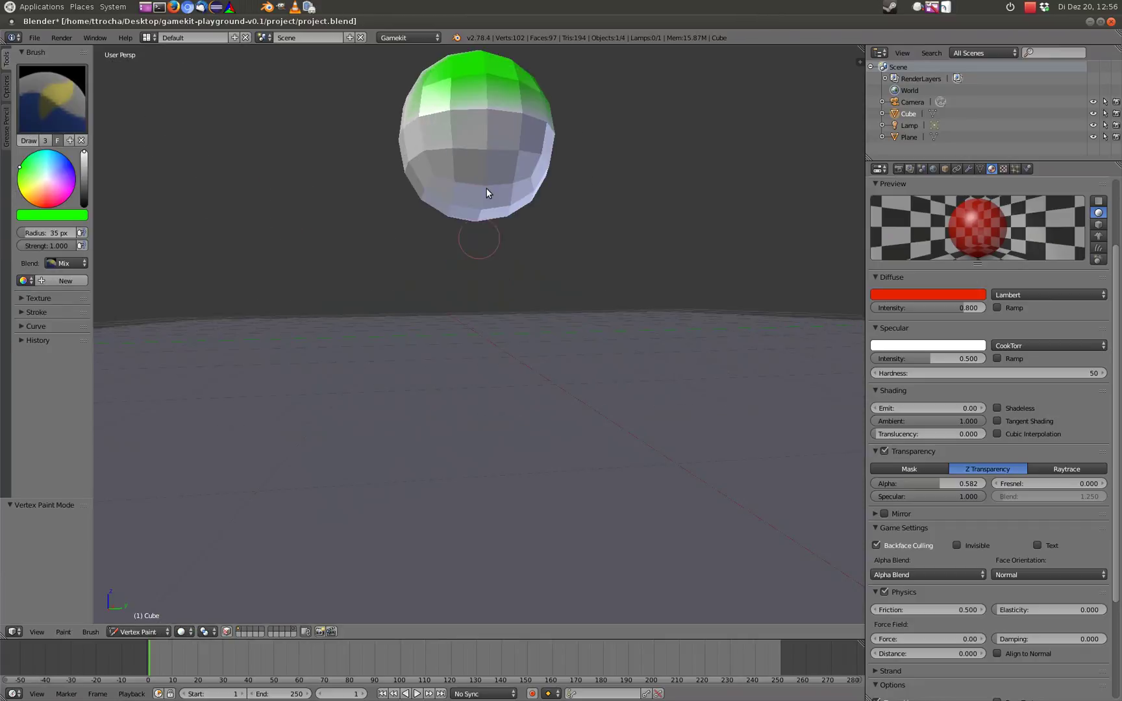
{"action": "middle_click_drag", "start_coordinate": [496, 155], "coordinate": [496, 214]}
{"action": "left_click_drag", "start_coordinate": [39, 189], "coordinate": [50, 177]}
{"action": "left_click", "coordinate": [72, 165]}
{"action": "left_click_drag", "start_coordinate": [477, 273], "coordinate": [455, 303]}
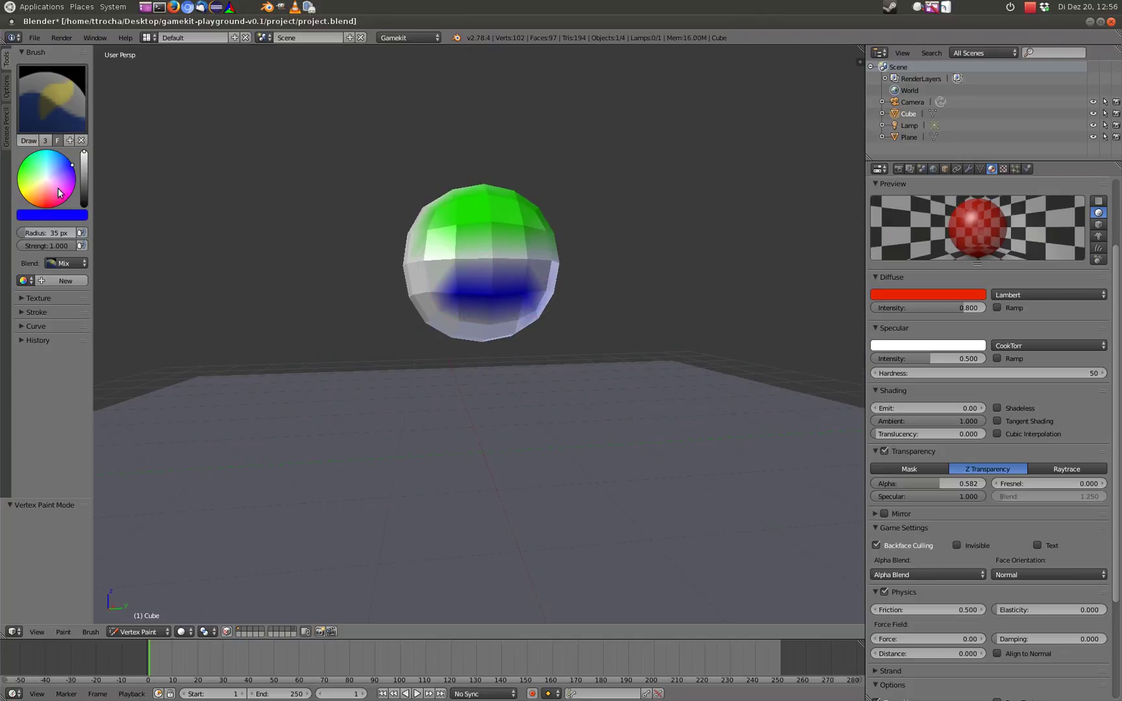
{"action": "left_click", "coordinate": [45, 207]}
{"action": "left_click_drag", "start_coordinate": [453, 260], "coordinate": [520, 261]}
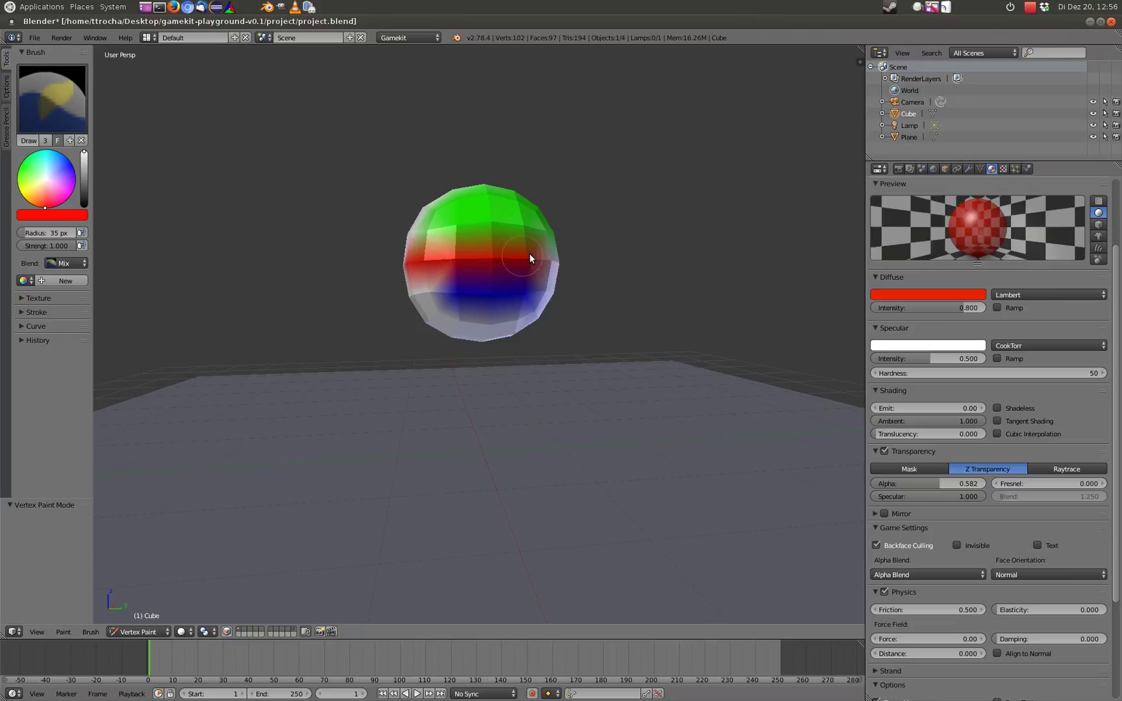
{"action": "middle_click_drag", "start_coordinate": [574, 249], "coordinate": [472, 272]}
{"action": "middle_click_drag", "start_coordinate": [540, 262], "coordinate": [452, 262]}
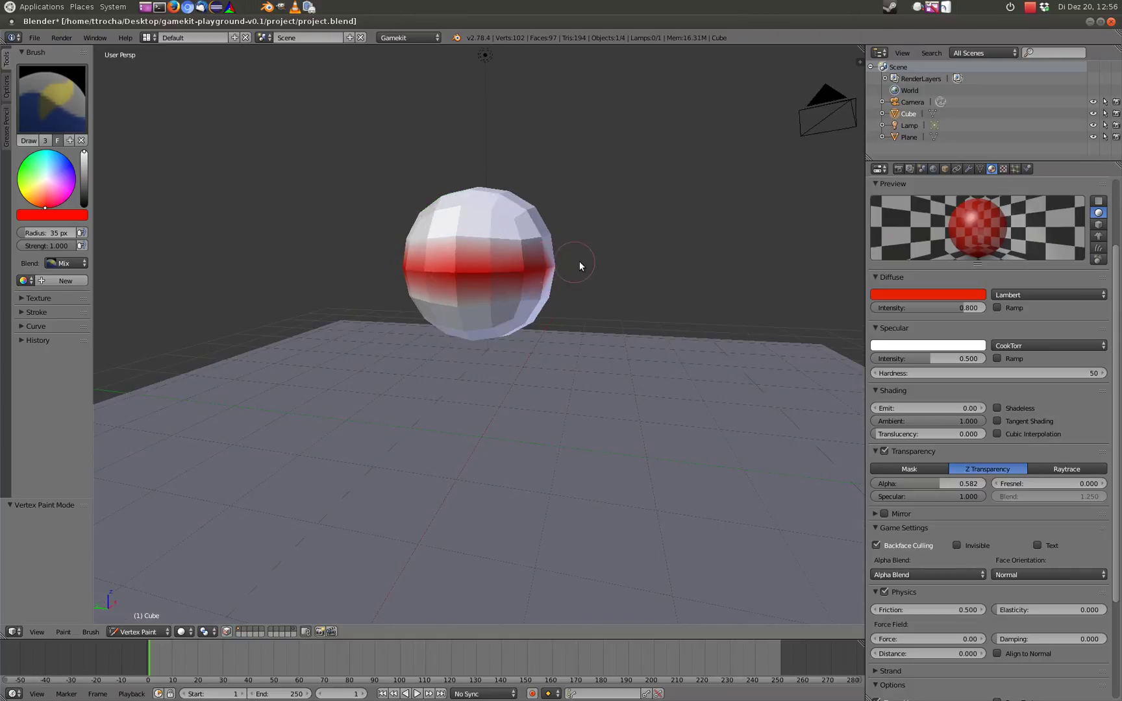
{"action": "mouse_move", "coordinate": [573, 261]}
{"action": "middle_mouse_down"}
{"action": "mouse_move", "coordinate": [435, 270]}
{"action": "mouse_move", "coordinate": [395, 248]}
{"action": "mouse_move", "coordinate": [408, 246]}
{"action": "middle_mouse_up"}
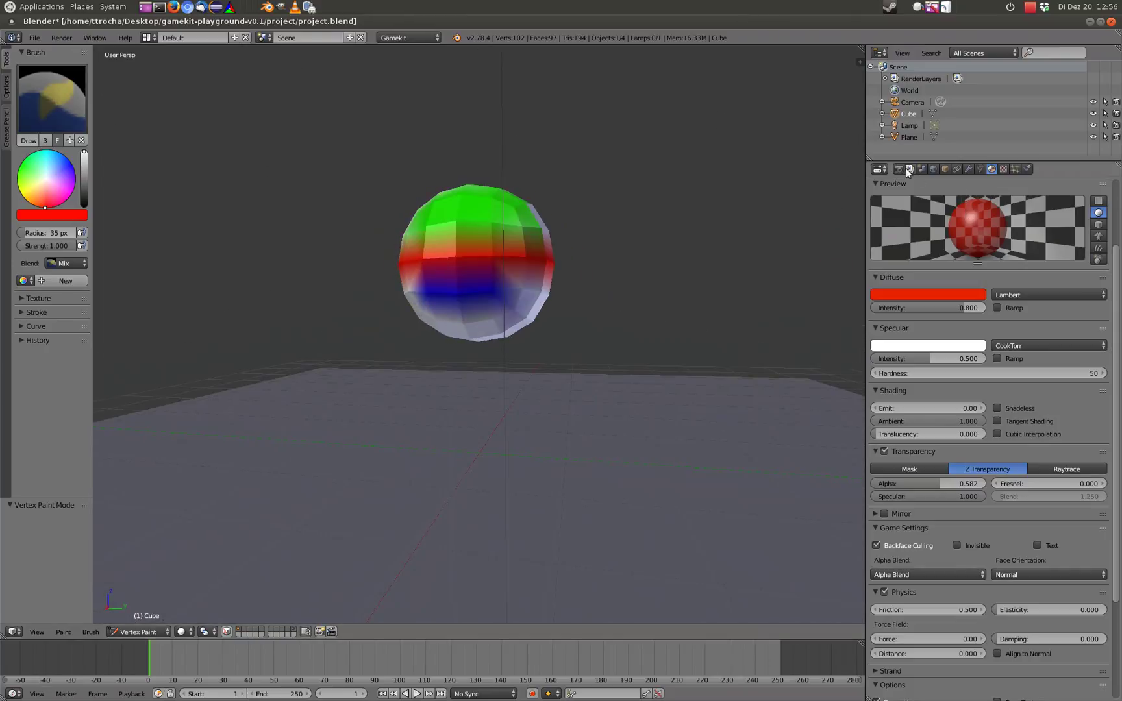
Step: Run the scene in OgreKit with Start Game, close it, and toggle a debug display option
{"action": "left_click", "coordinate": [900, 167]}
{"action": "left_click", "coordinate": [970, 356]}
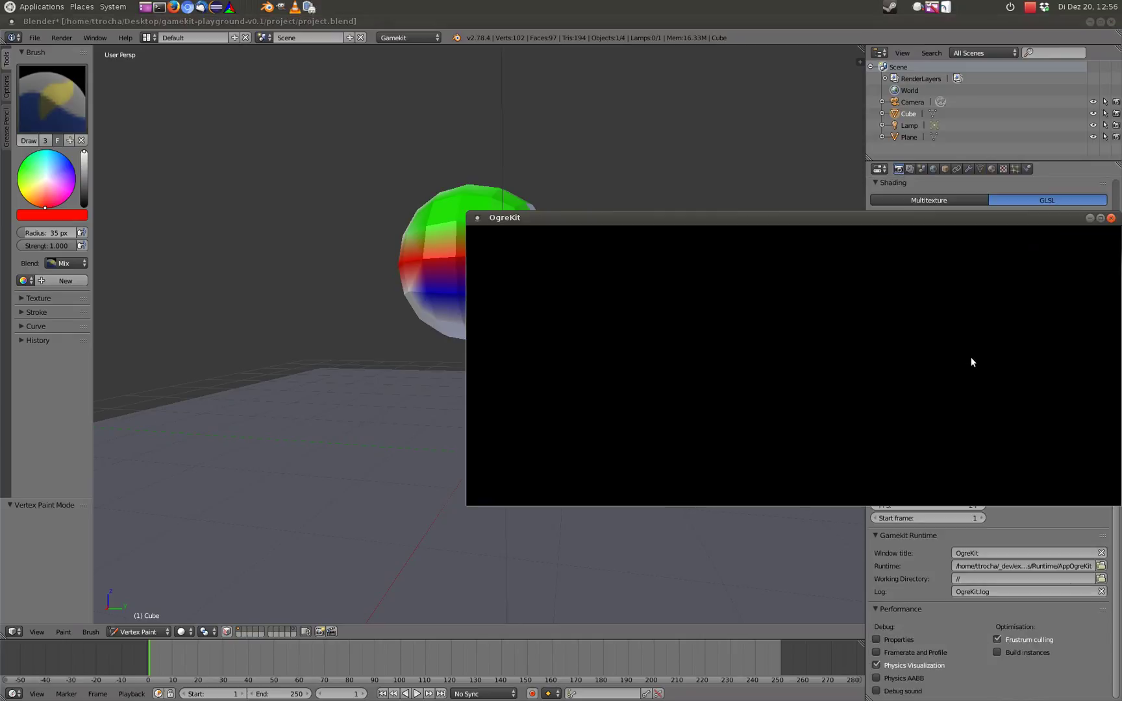
{"action": "key", "text": "Escape"}
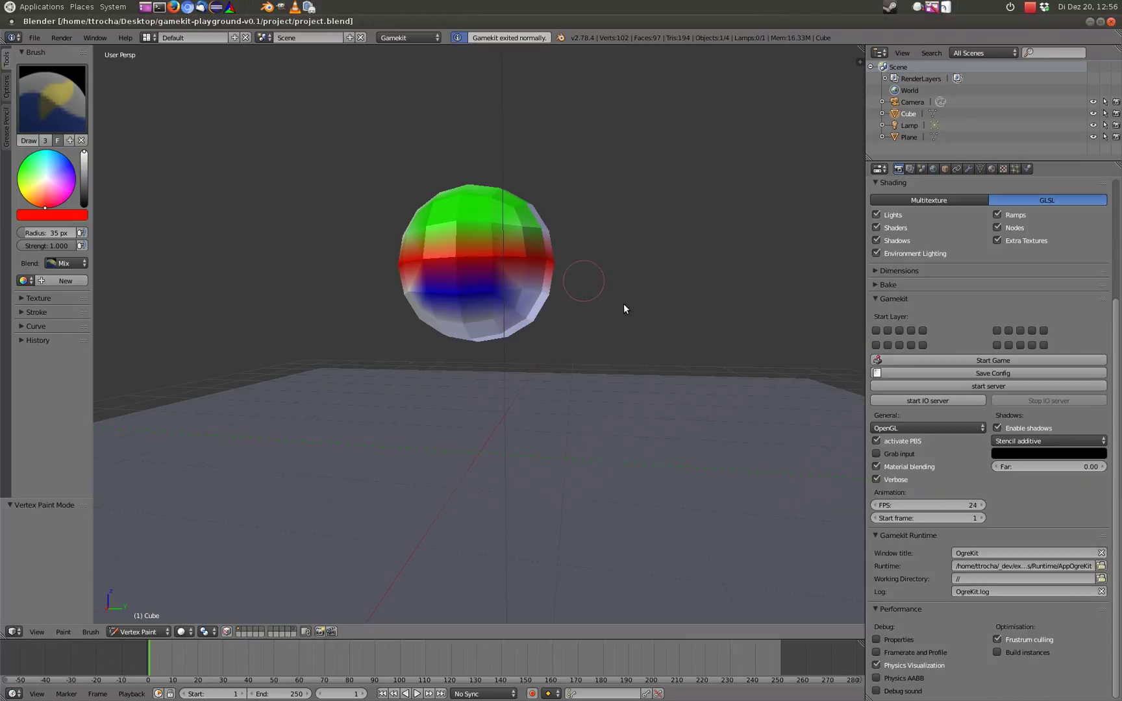
{"action": "left_click", "coordinate": [876, 657]}
Step: Unlink the sphere's material and rerun the game in OgreKit to preview the vertex colours
{"action": "scroll", "coordinate": [1013, 271], "scroll_direction": "up", "scroll_amount": 3}
{"action": "left_click", "coordinate": [991, 169]}
{"action": "scroll", "coordinate": [1009, 238], "scroll_direction": "up", "scroll_amount": 3}
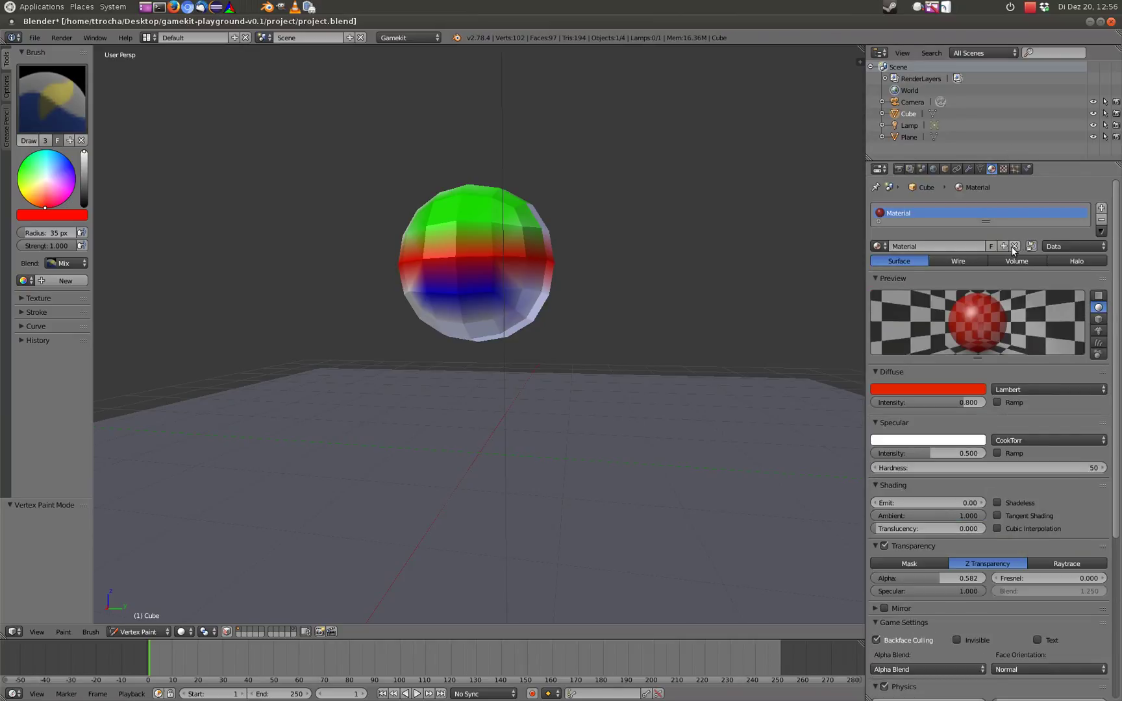
{"action": "left_click", "coordinate": [1013, 247]}
{"action": "left_click", "coordinate": [898, 169]}
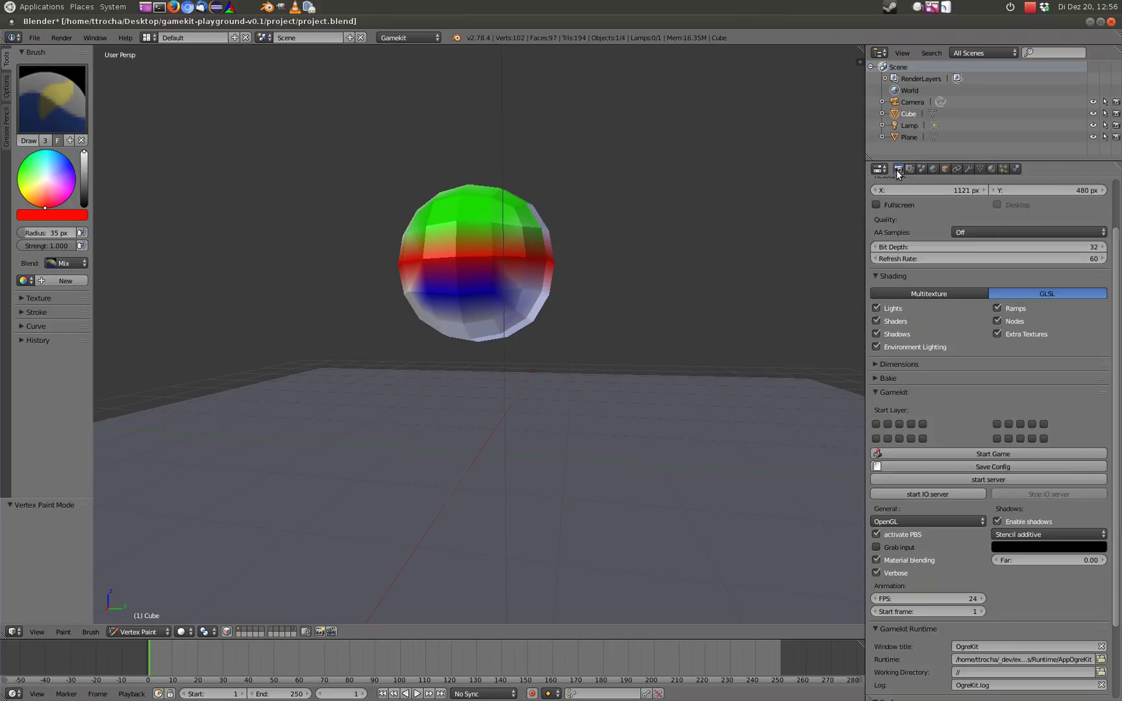
{"action": "left_click", "coordinate": [970, 453]}
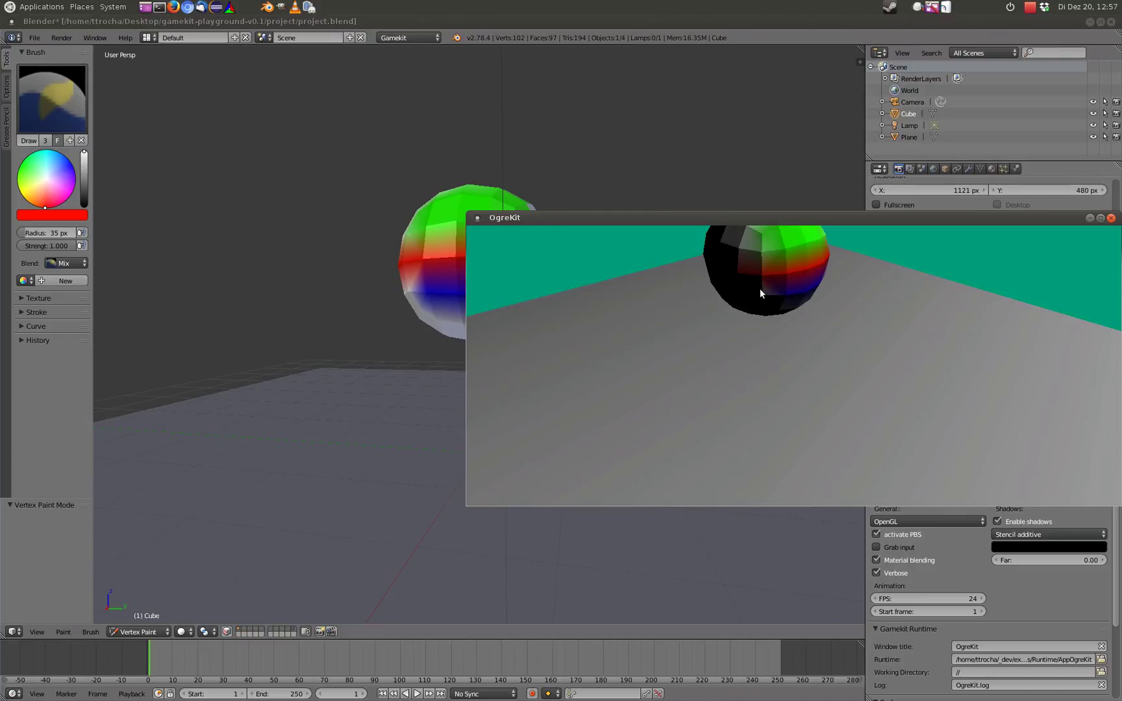
{"action": "key", "text": "Escape"}
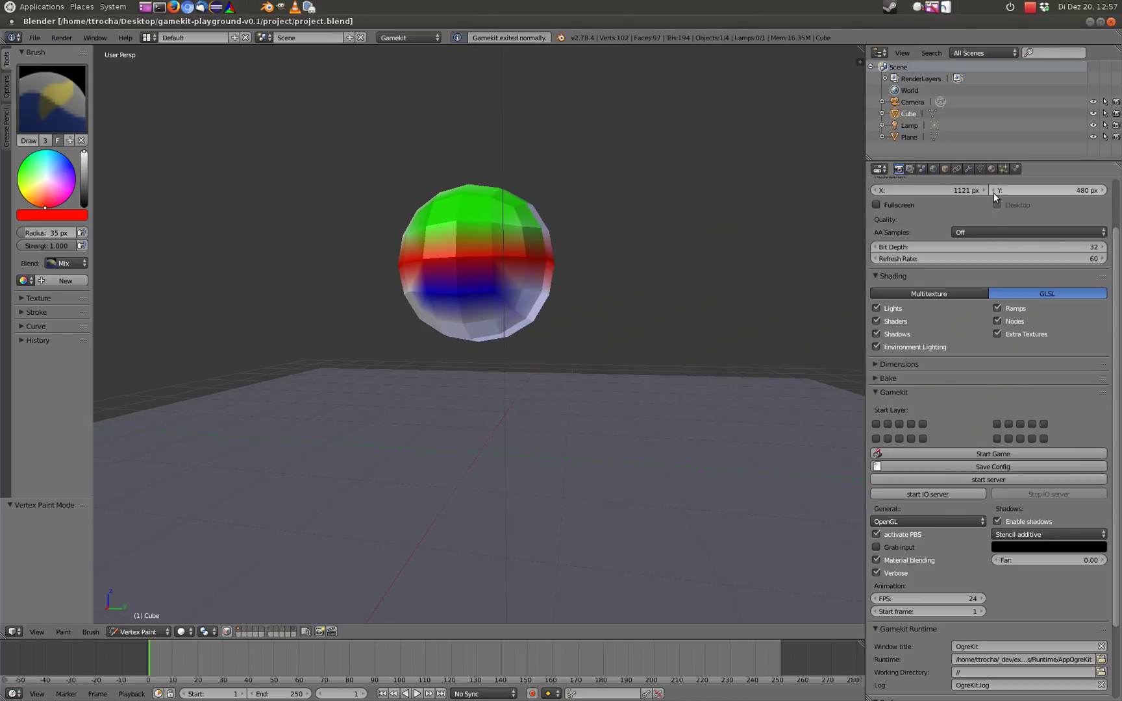
Step: Reassign the existing material to the sphere and make it Shadeless
{"action": "left_click", "coordinate": [992, 168]}
{"action": "left_click", "coordinate": [881, 246]}
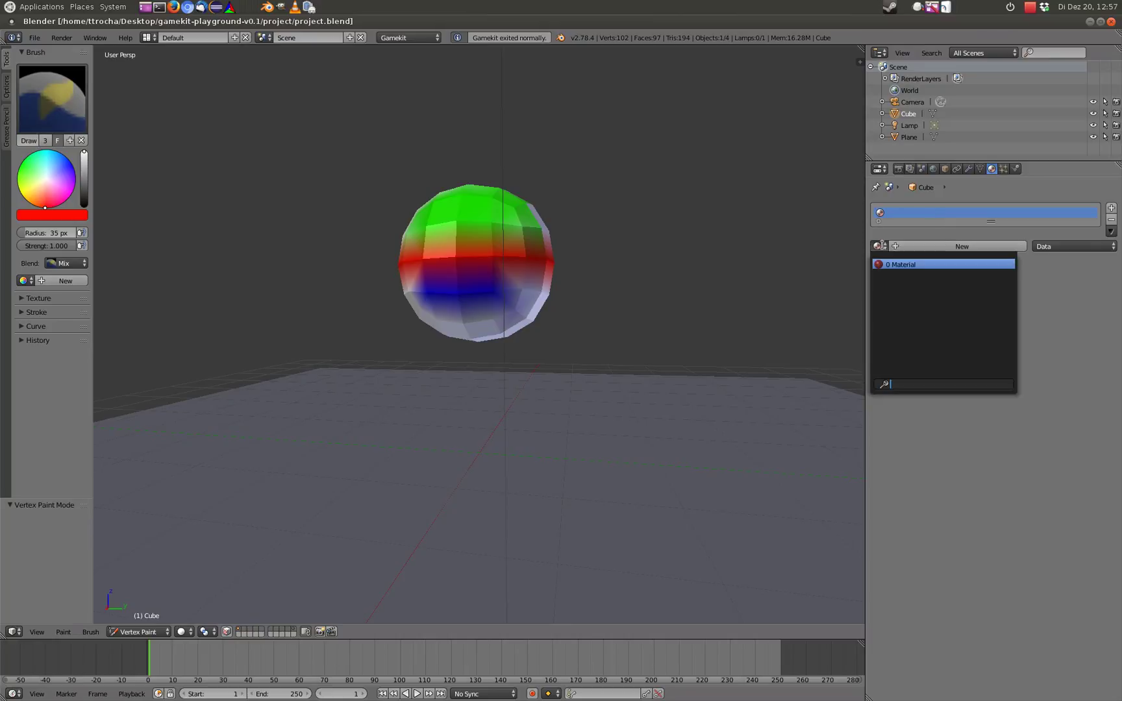
{"action": "left_click", "coordinate": [899, 264]}
{"action": "scroll", "coordinate": [941, 454], "scroll_direction": "down", "scroll_amount": 4}
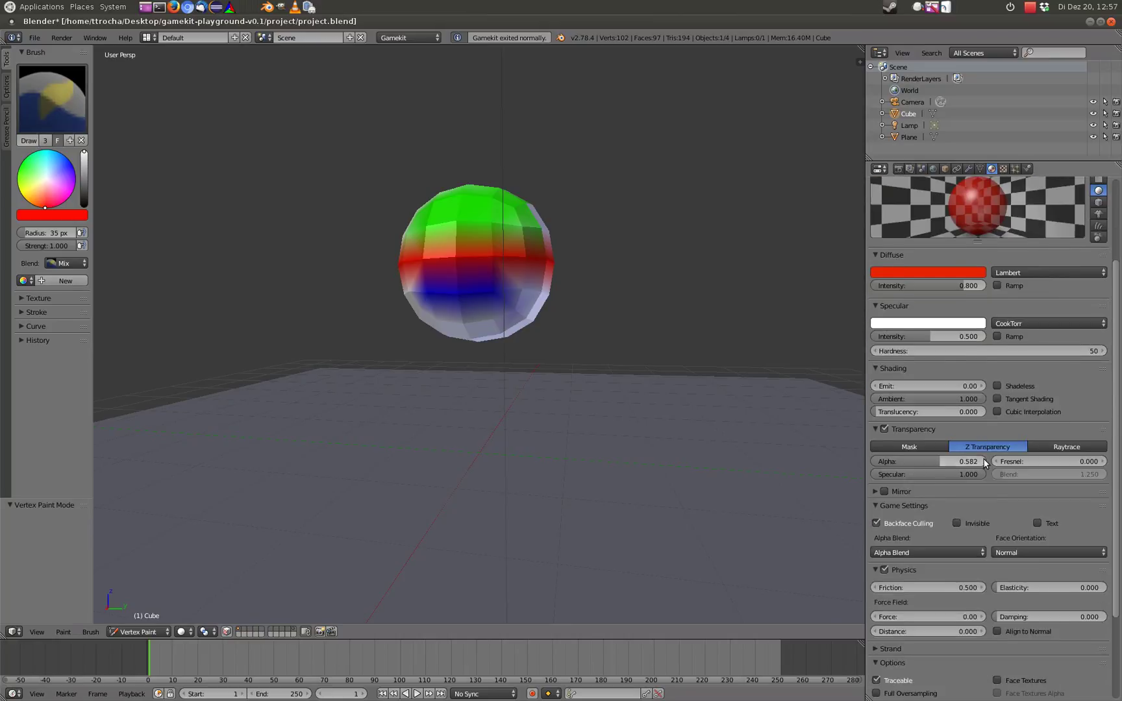
{"action": "left_click", "coordinate": [998, 385]}
{"action": "scroll", "coordinate": [908, 210], "scroll_direction": "up", "scroll_amount": 4}
Step: Test the shadeless vertex-coloured sphere in OgreKit, then exit the game
{"action": "left_click", "coordinate": [898, 169]}
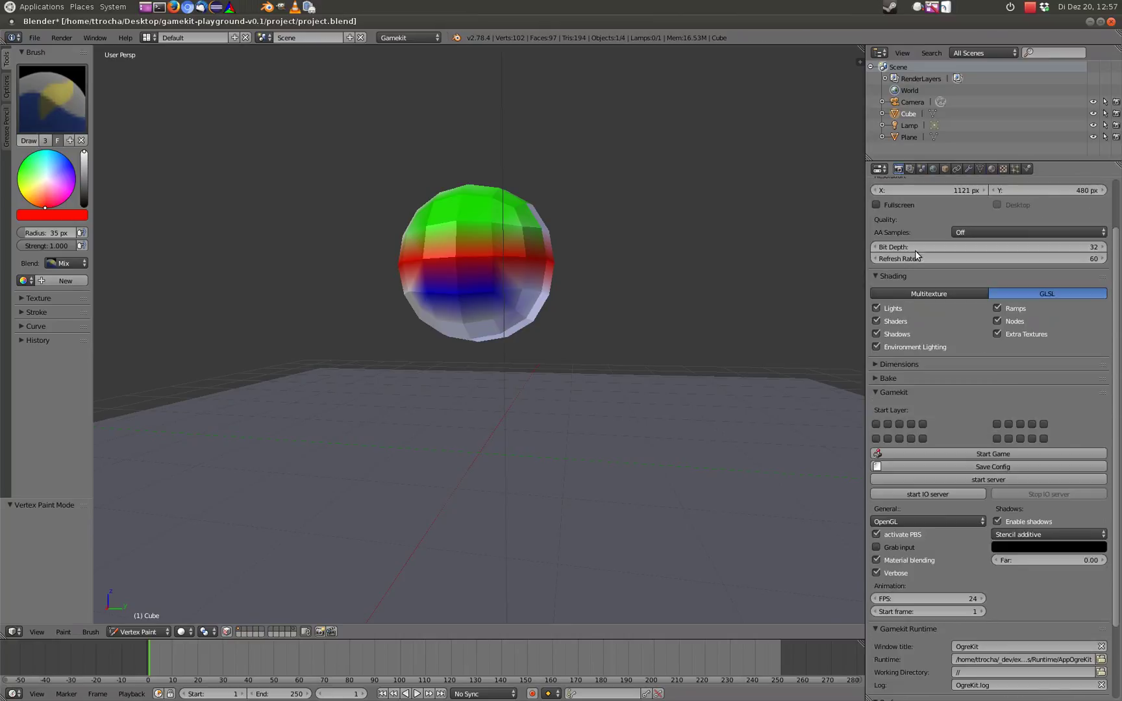
{"action": "left_click", "coordinate": [993, 452]}
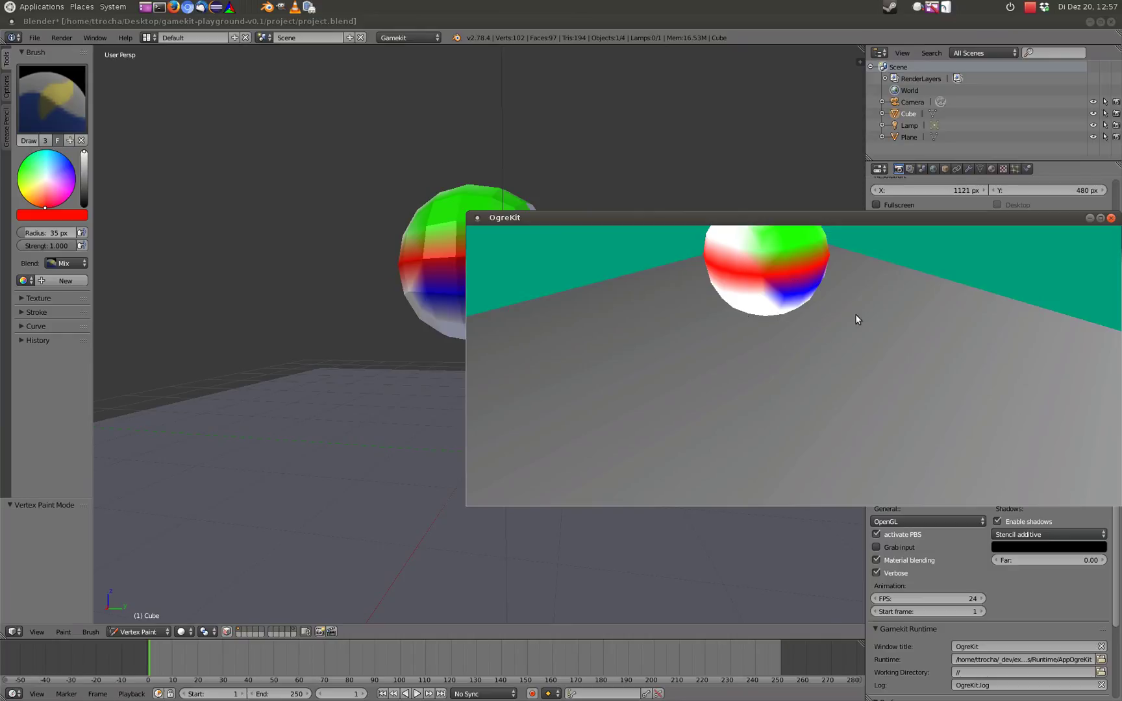
{"action": "key", "text": "Escape"}
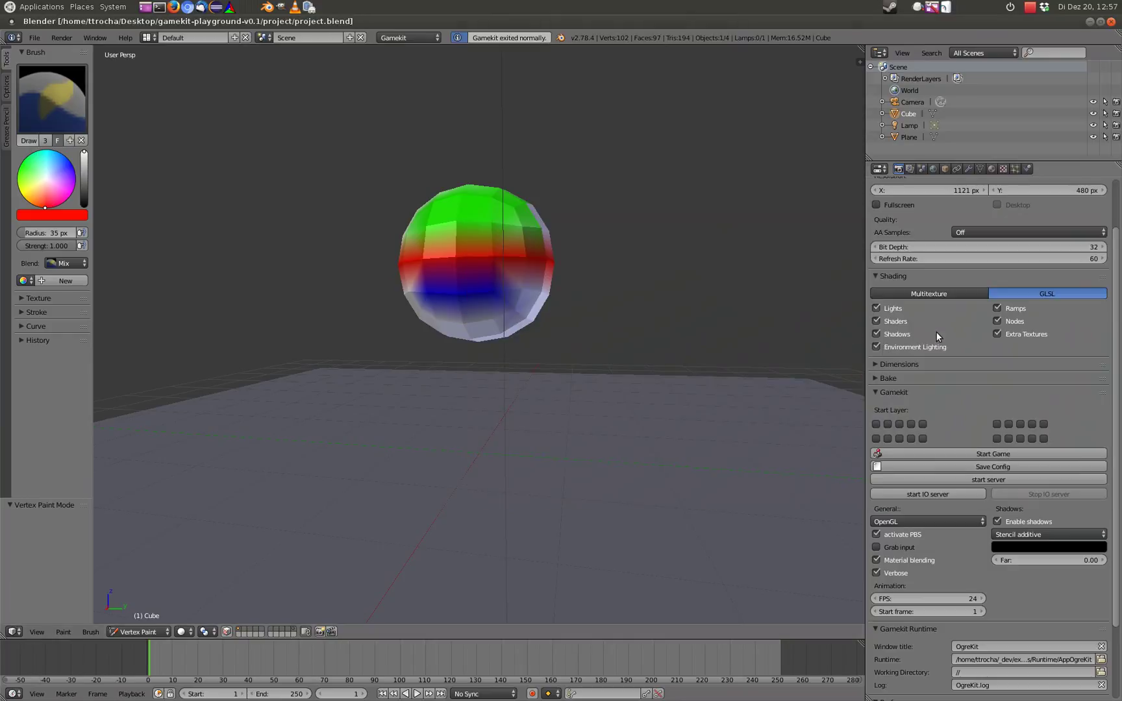
Step: Expand the Shadow panel in the sphere's material settings, then return to the top
{"action": "left_click", "coordinate": [992, 168]}
{"action": "scroll", "coordinate": [1046, 496], "scroll_direction": "down", "scroll_amount": 6}
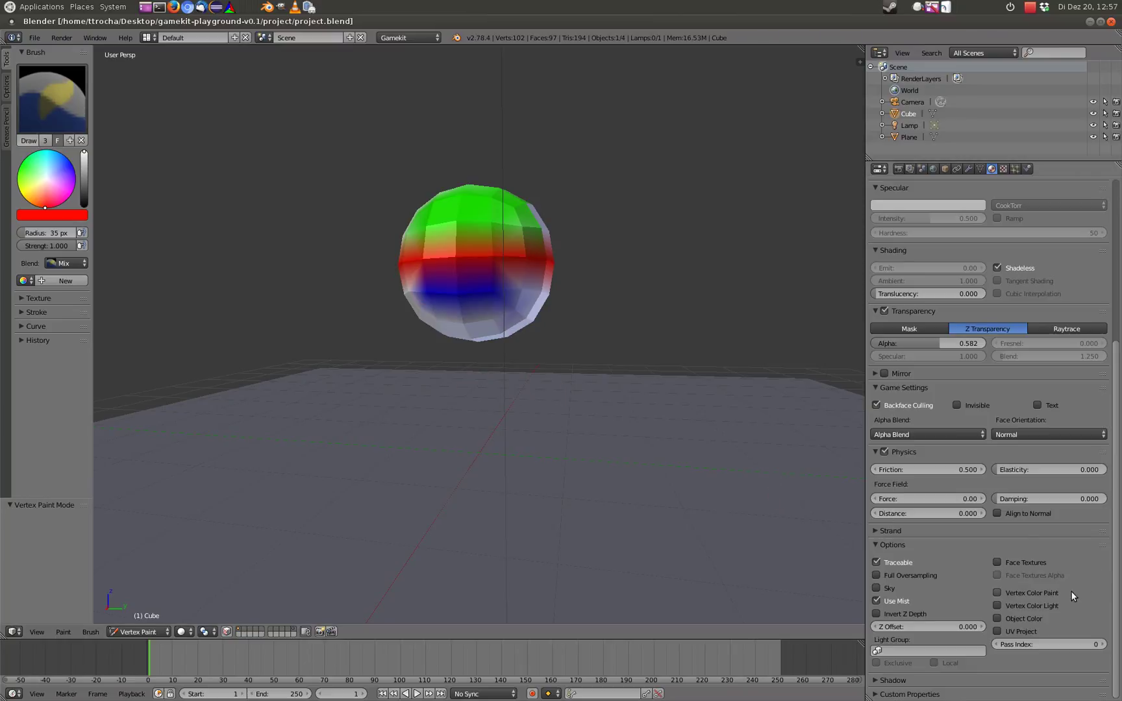
{"action": "left_click", "coordinate": [886, 681]}
{"action": "scroll", "coordinate": [938, 591], "scroll_direction": "down", "scroll_amount": 3}
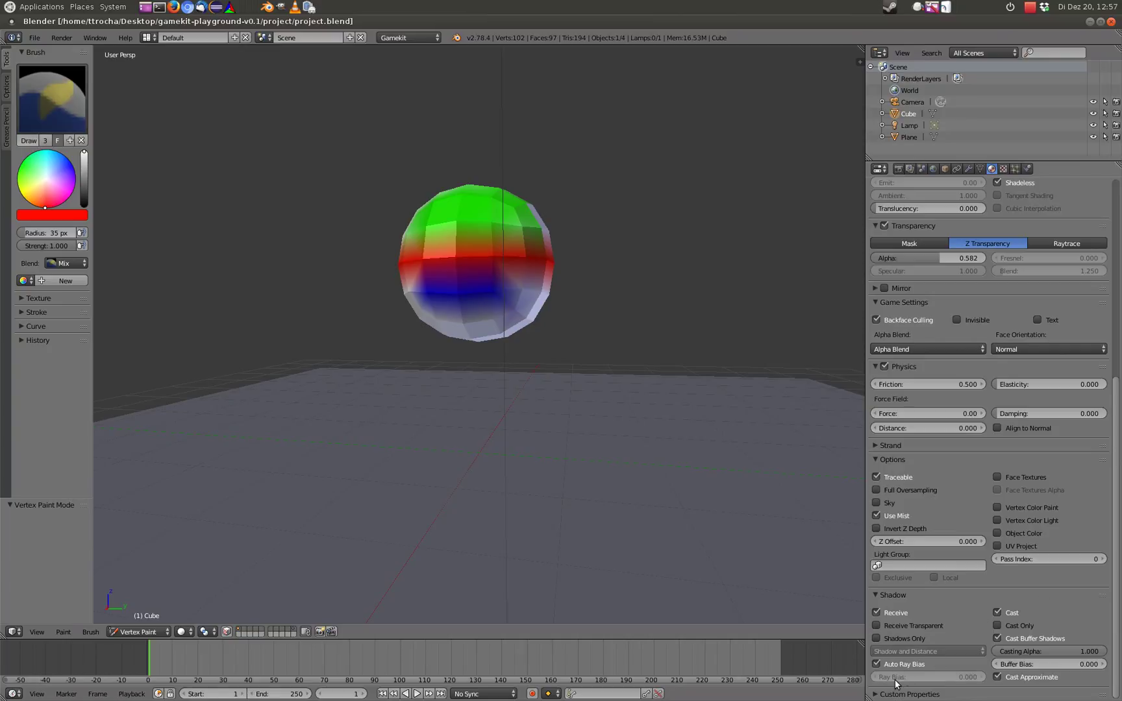
{"action": "scroll", "coordinate": [1029, 523], "scroll_direction": "up", "scroll_amount": 11}
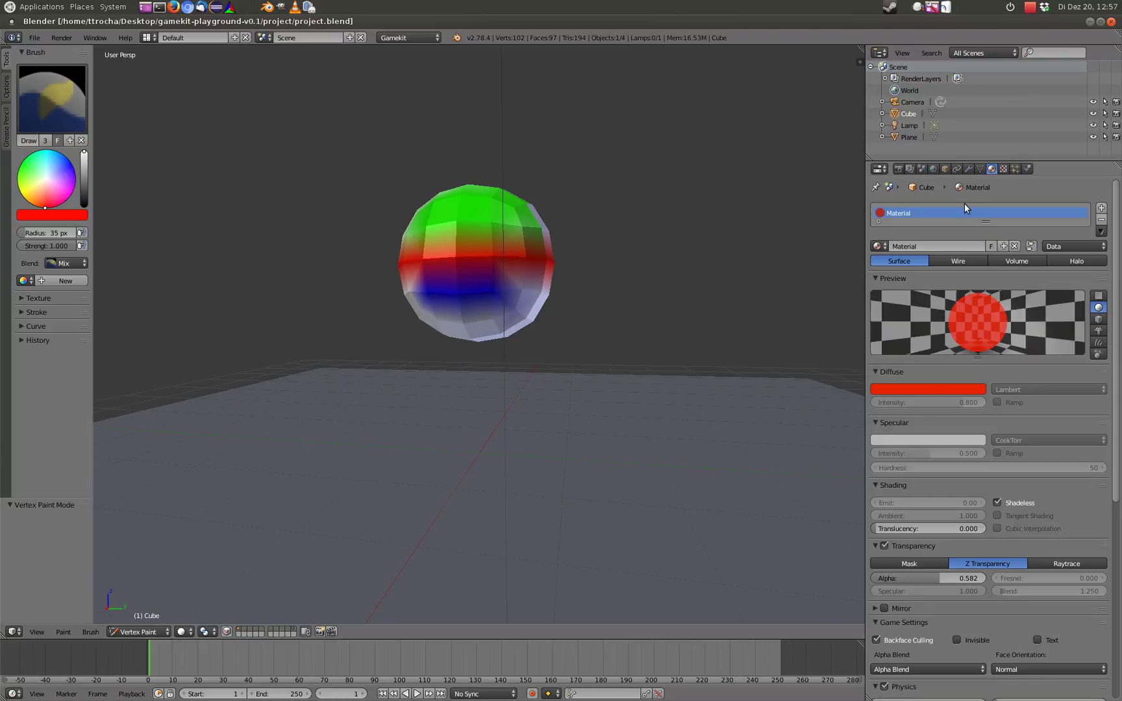
Step: Set the texture type to Image or Movie and load media/Untitled.png as its image
{"action": "left_click", "coordinate": [1003, 170]}
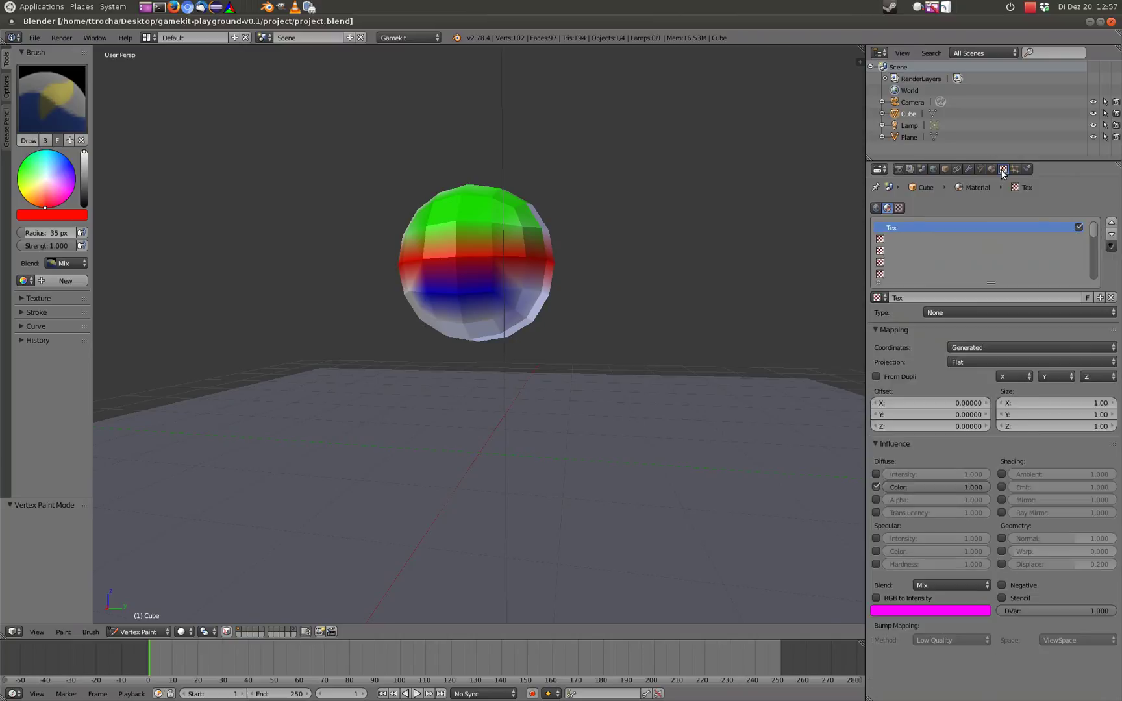
{"action": "left_click", "coordinate": [952, 312]}
{"action": "left_click", "coordinate": [956, 235]}
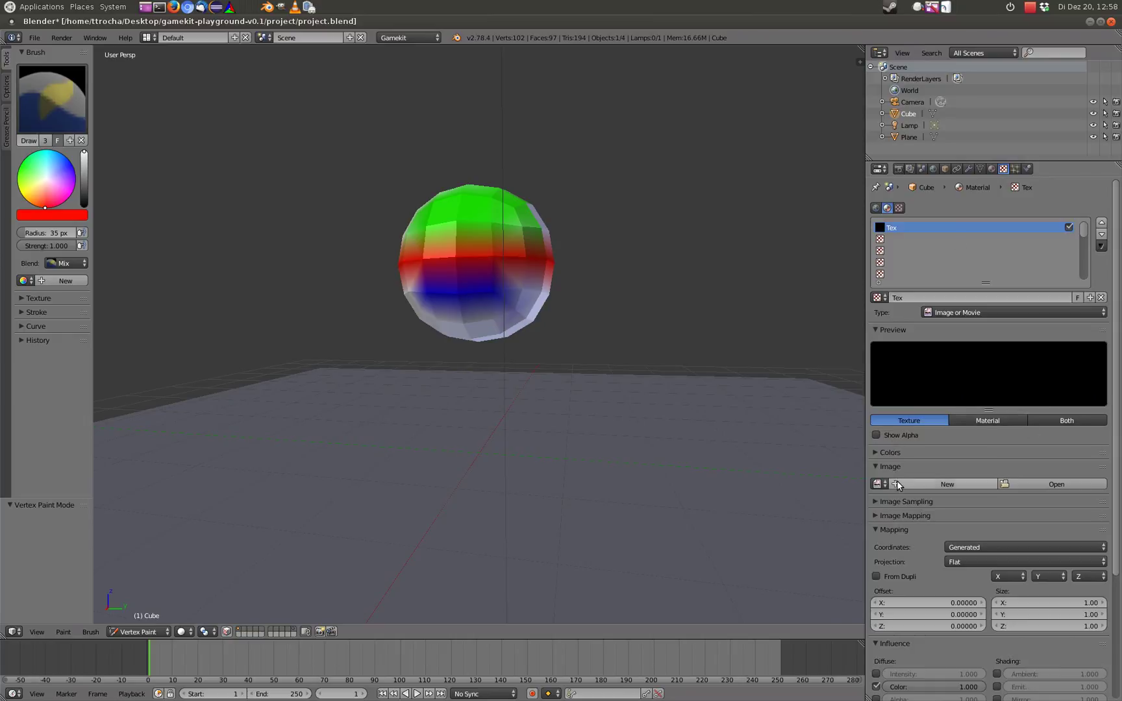
{"action": "left_click", "coordinate": [1058, 483]}
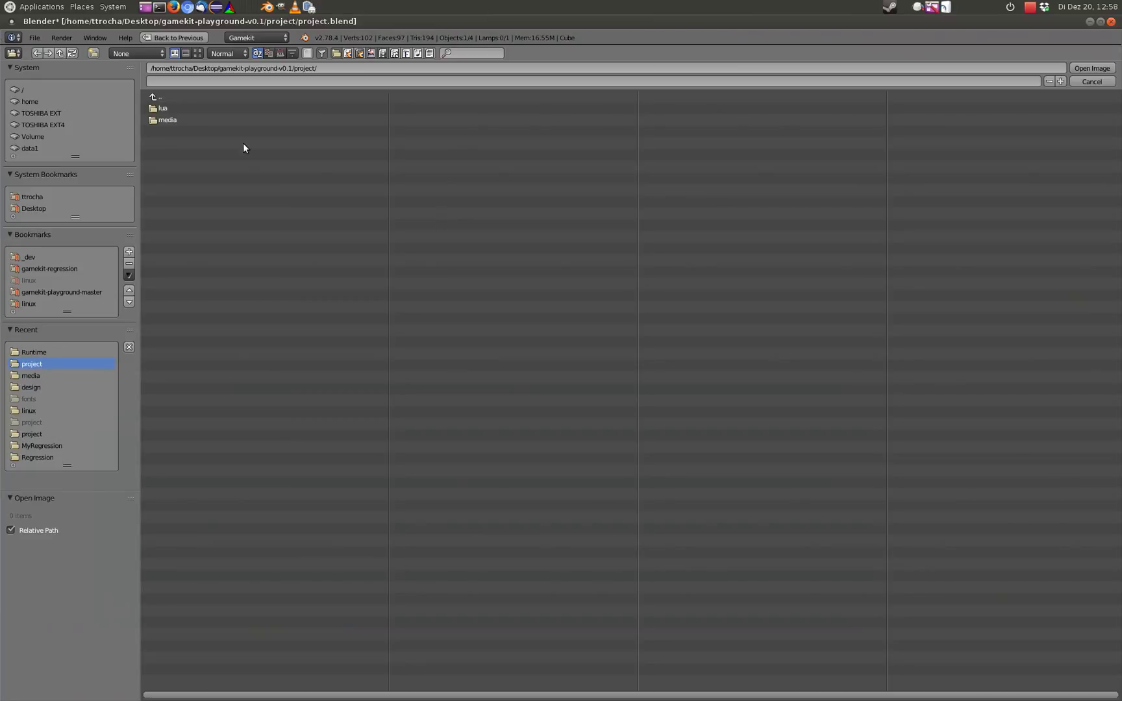
{"action": "left_click", "coordinate": [168, 120]}
{"action": "left_click", "coordinate": [219, 107]}
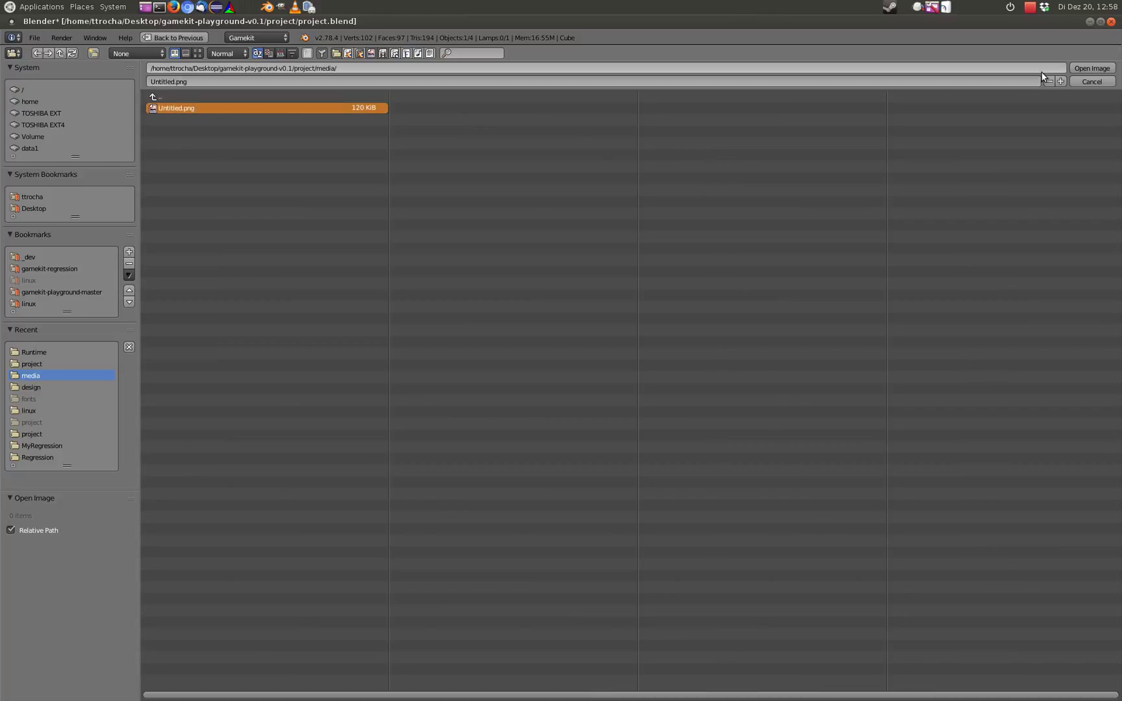
{"action": "left_click", "coordinate": [1095, 70]}
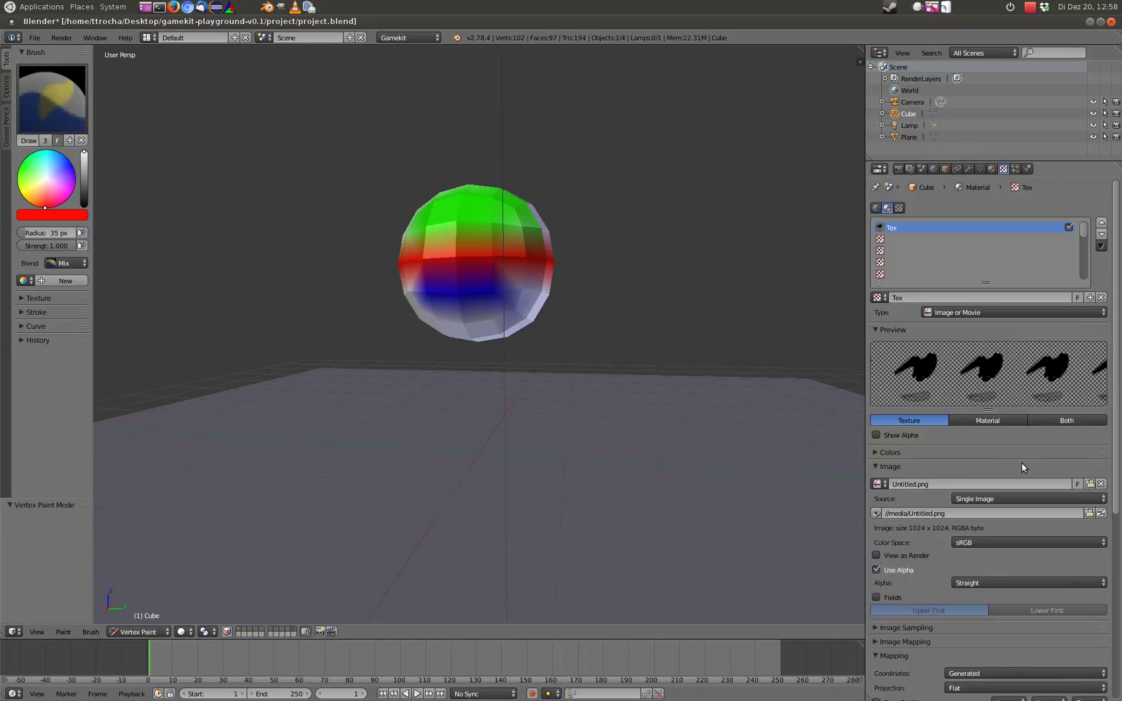
Step: Test the image-textured sphere in OgreKit, then close the game
{"action": "left_click", "coordinate": [897, 168]}
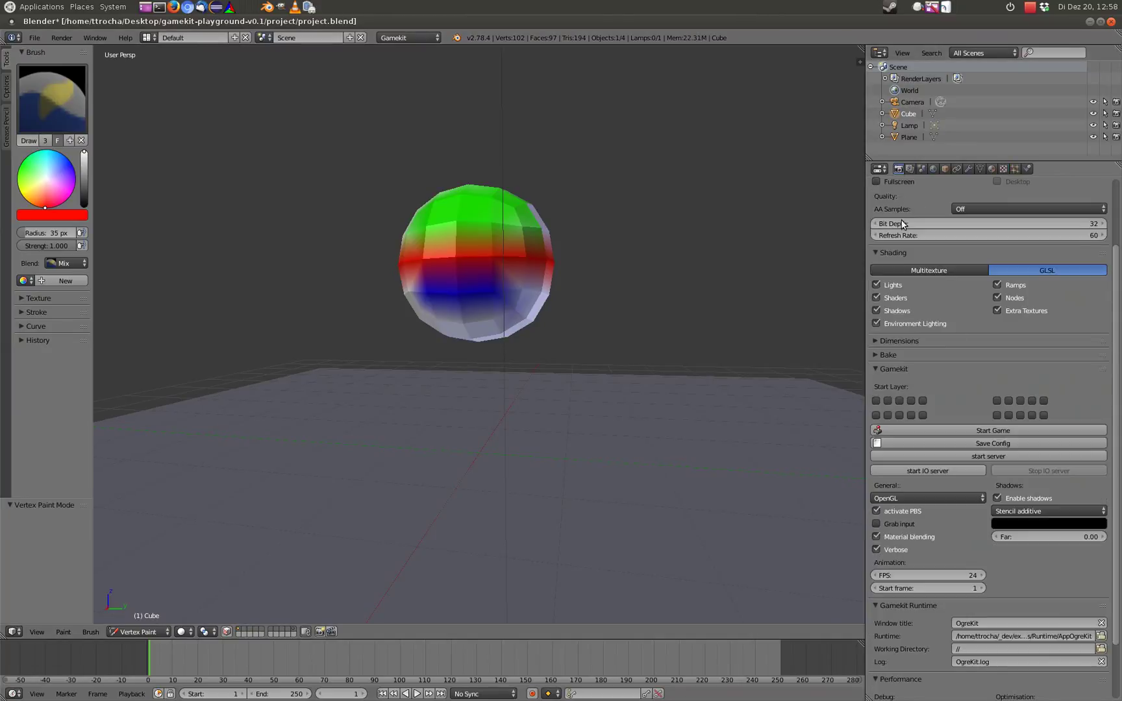
{"action": "left_click", "coordinate": [1003, 169]}
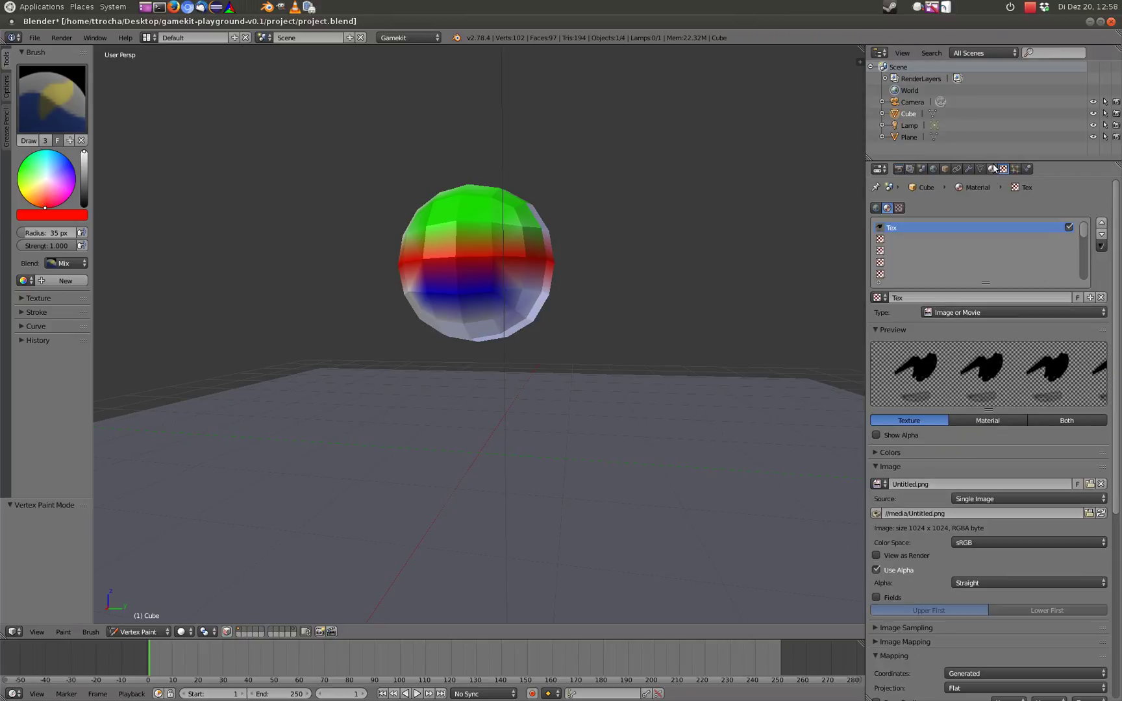
{"action": "left_click", "coordinate": [897, 169]}
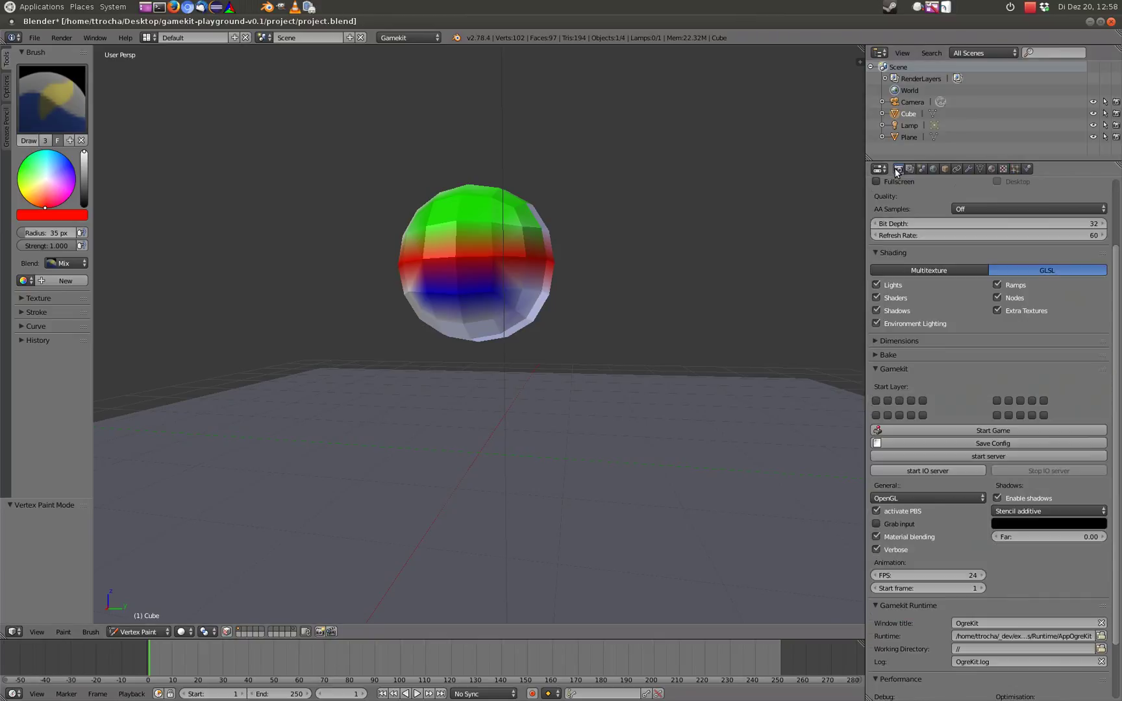
{"action": "left_click", "coordinate": [987, 430]}
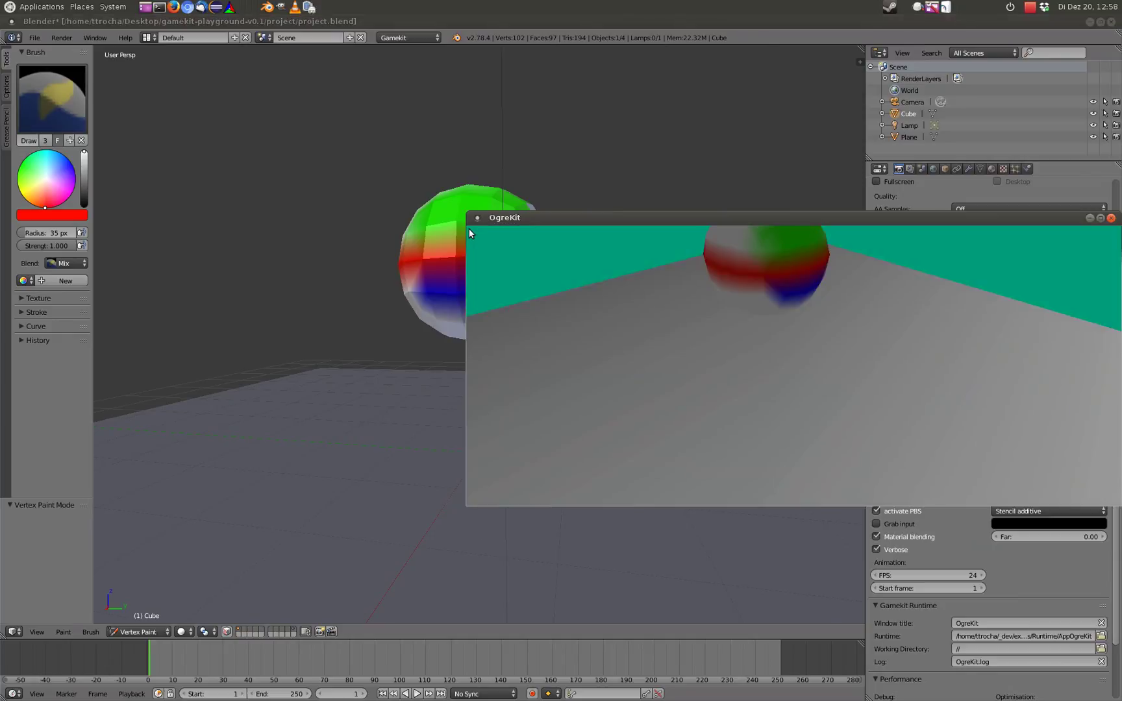
{"action": "key", "text": "Escape"}
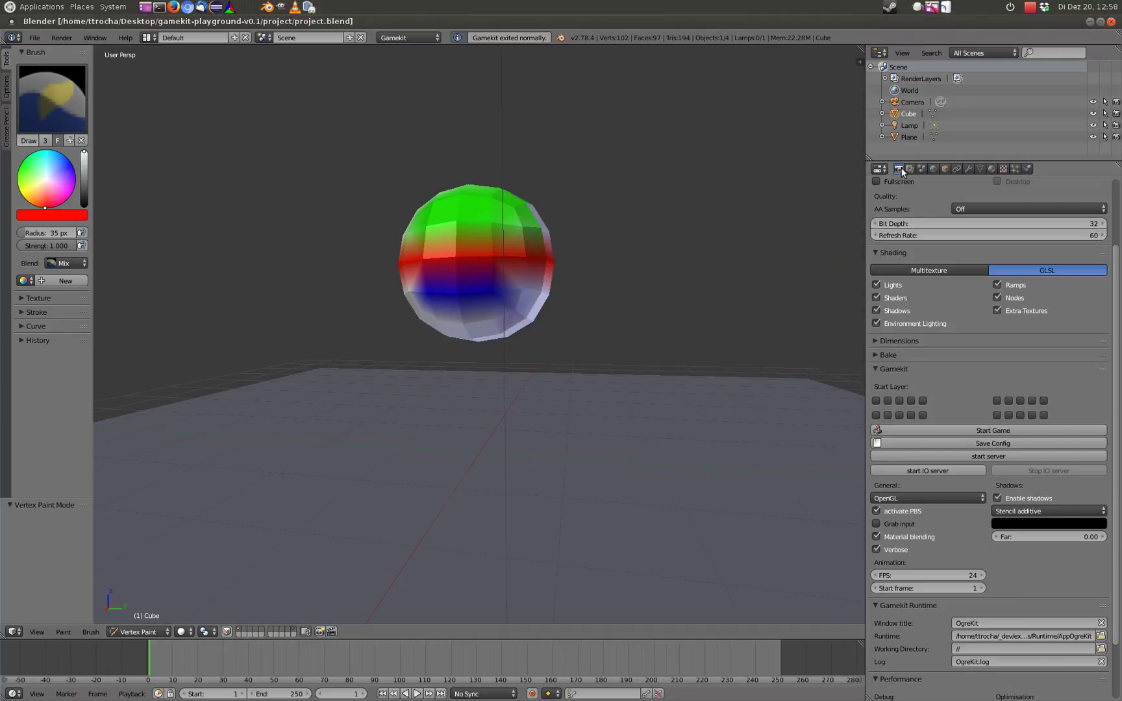
Step: Turn off Shadeless on the material and set the texture mapping coordinates to UV
{"action": "left_click", "coordinate": [991, 169]}
{"action": "left_click", "coordinate": [996, 503]}
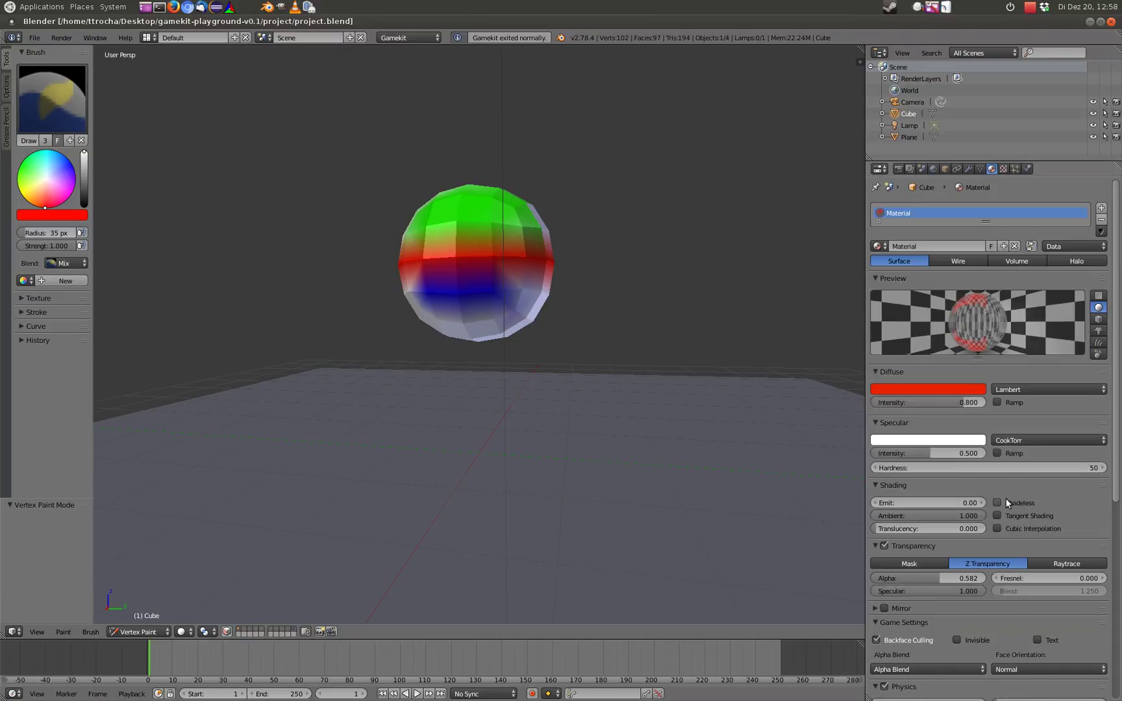
{"action": "scroll", "coordinate": [1010, 390], "scroll_direction": "down", "scroll_amount": 5}
{"action": "scroll", "coordinate": [1012, 214], "scroll_direction": "up", "scroll_amount": 3}
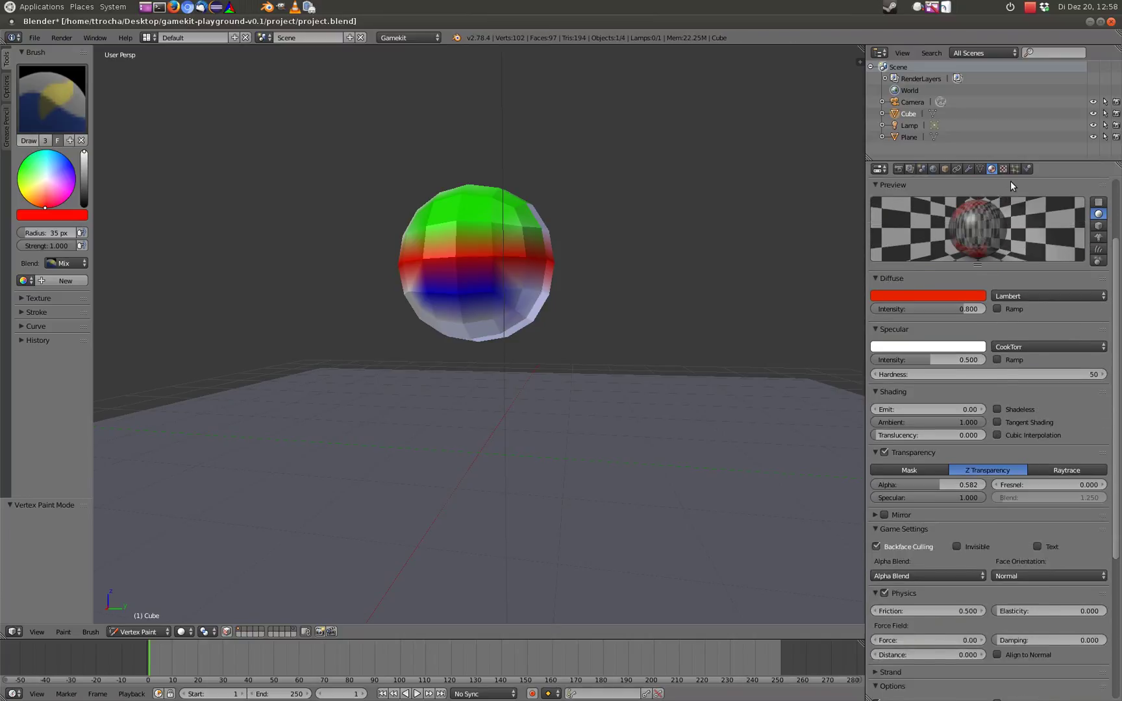
{"action": "left_click", "coordinate": [1003, 169]}
{"action": "scroll", "coordinate": [992, 478], "scroll_direction": "down", "scroll_amount": 5}
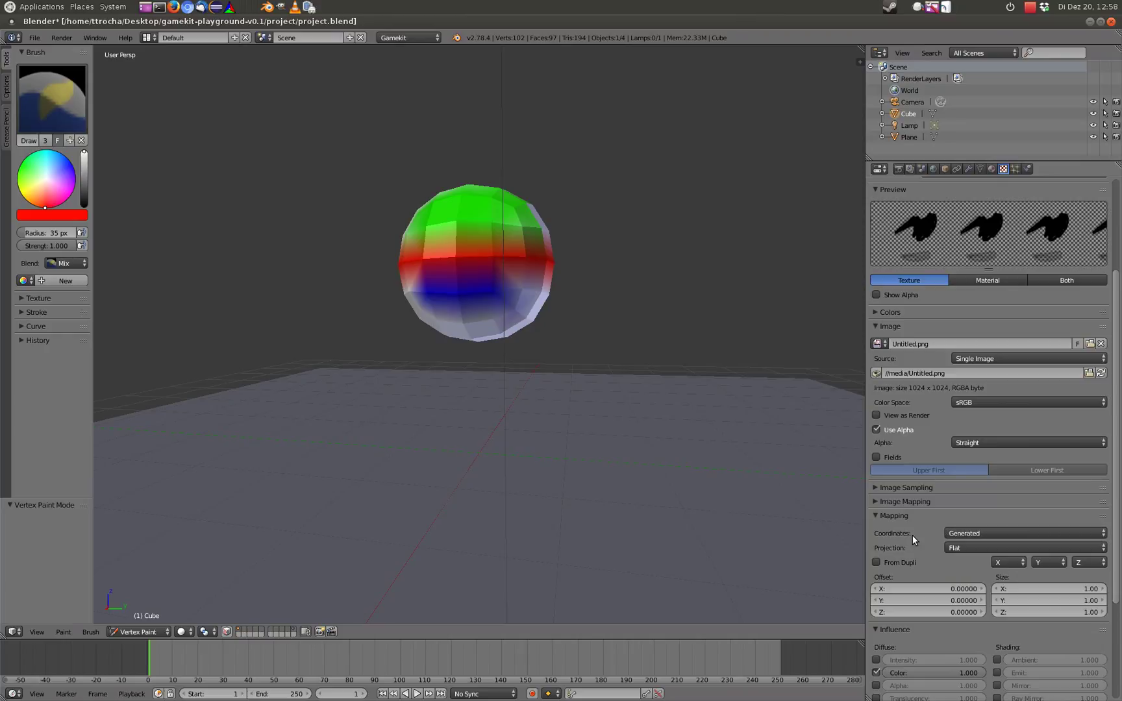
{"action": "left_click", "coordinate": [964, 533]}
{"action": "left_click", "coordinate": [953, 481]}
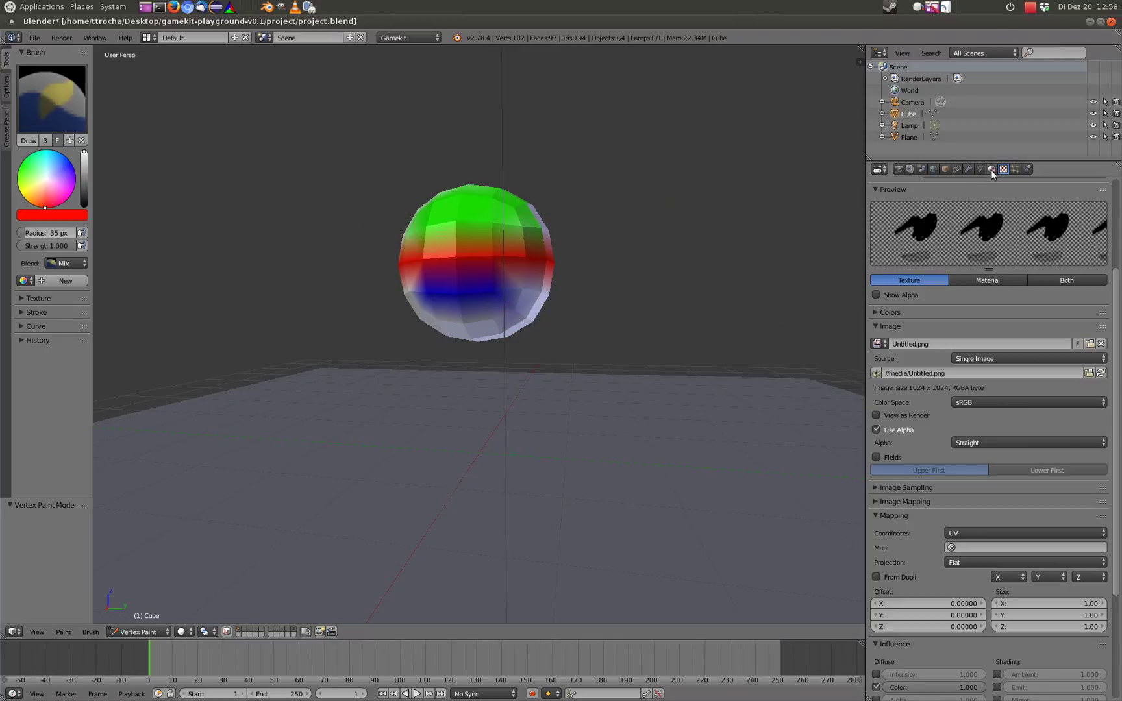
Step: Preview the UV-mapped sphere in OgreKit, then enter Edit Mode with all faces selected
{"action": "left_click", "coordinate": [897, 170]}
{"action": "left_click", "coordinate": [956, 430]}
{"action": "key", "text": "Escape"}
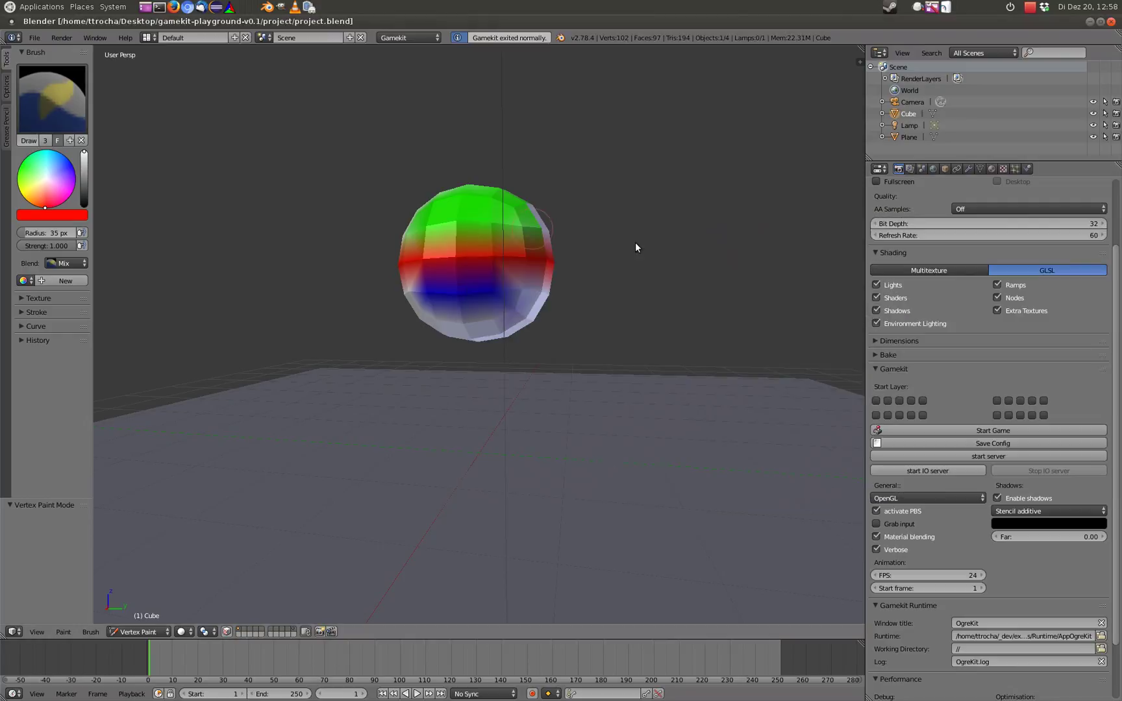
{"action": "key", "text": "Tab"}
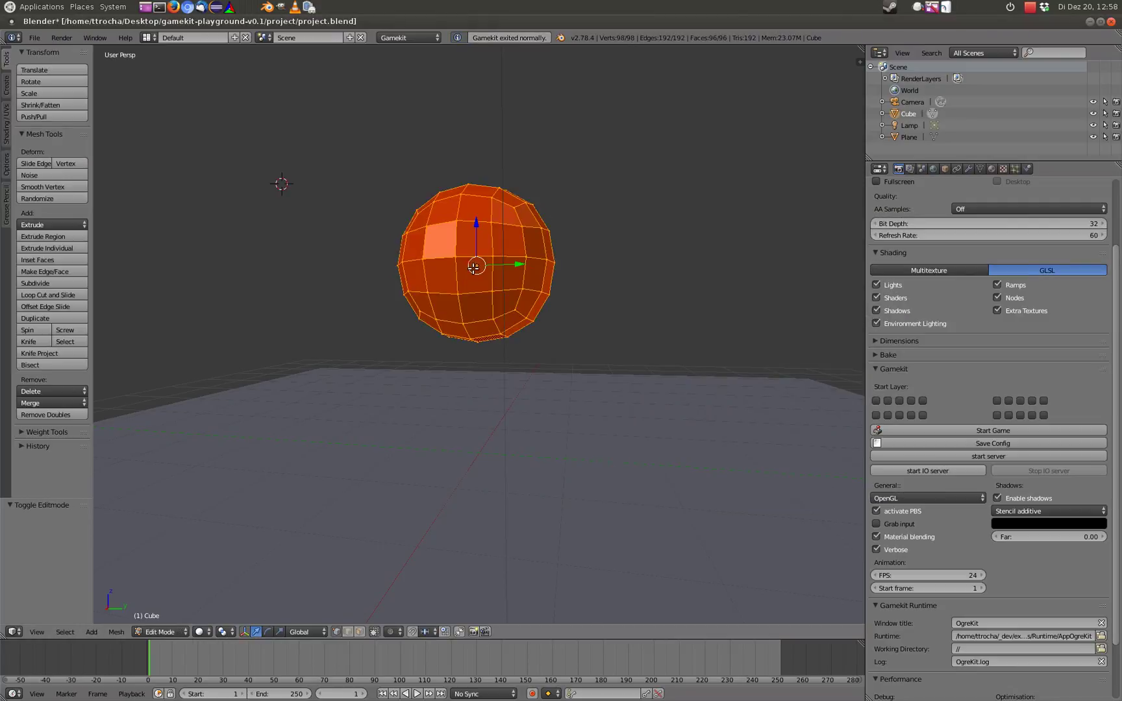
Step: Unwrap the sphere with Smart UV Project at angle limit 66 and test the texture in OgreKit
{"action": "key", "text": "u"}
{"action": "left_click", "coordinate": [450, 280]}
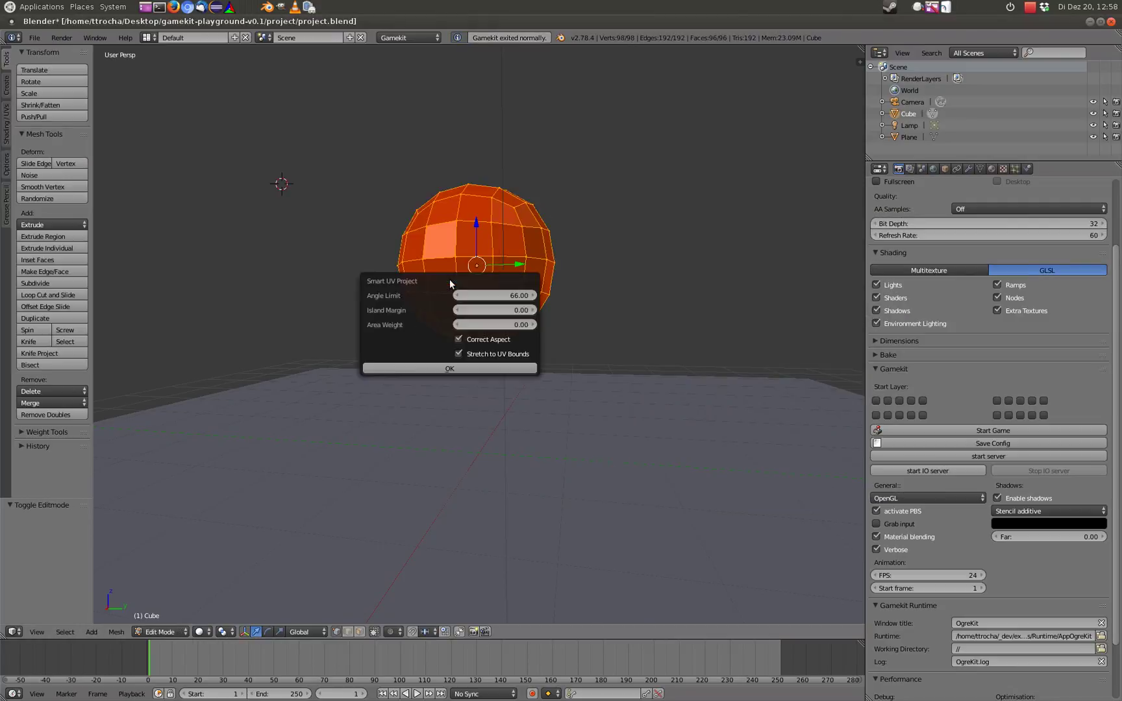
{"action": "left_click", "coordinate": [463, 367]}
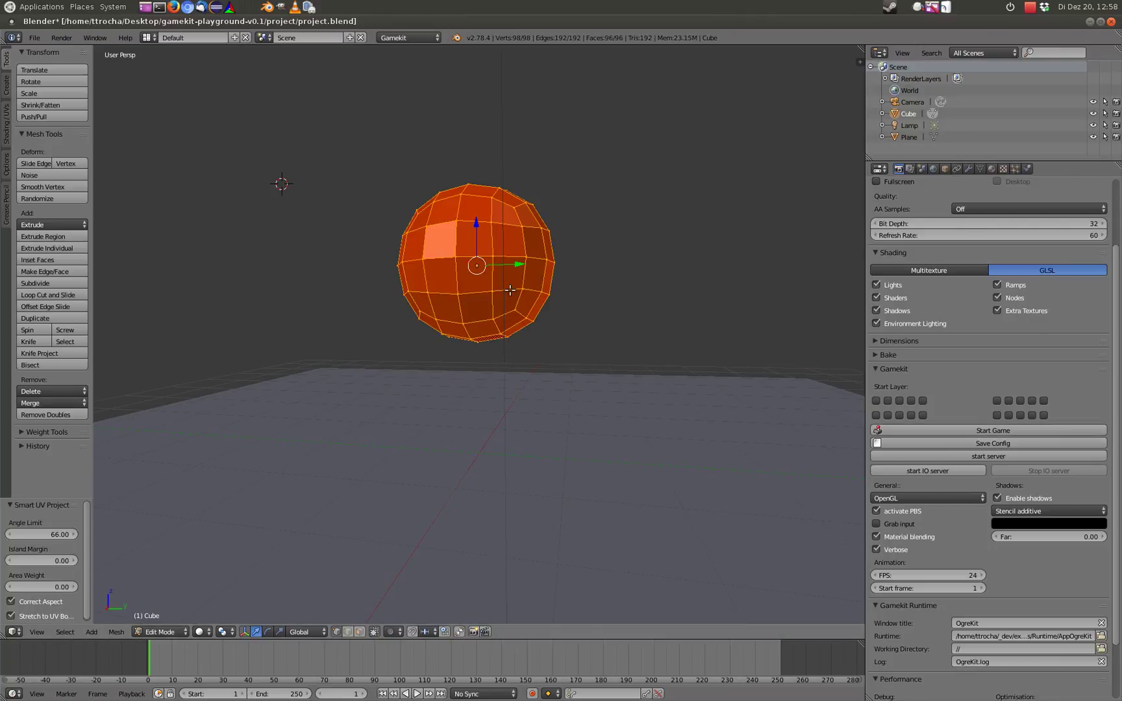
{"action": "left_click", "coordinate": [1004, 430]}
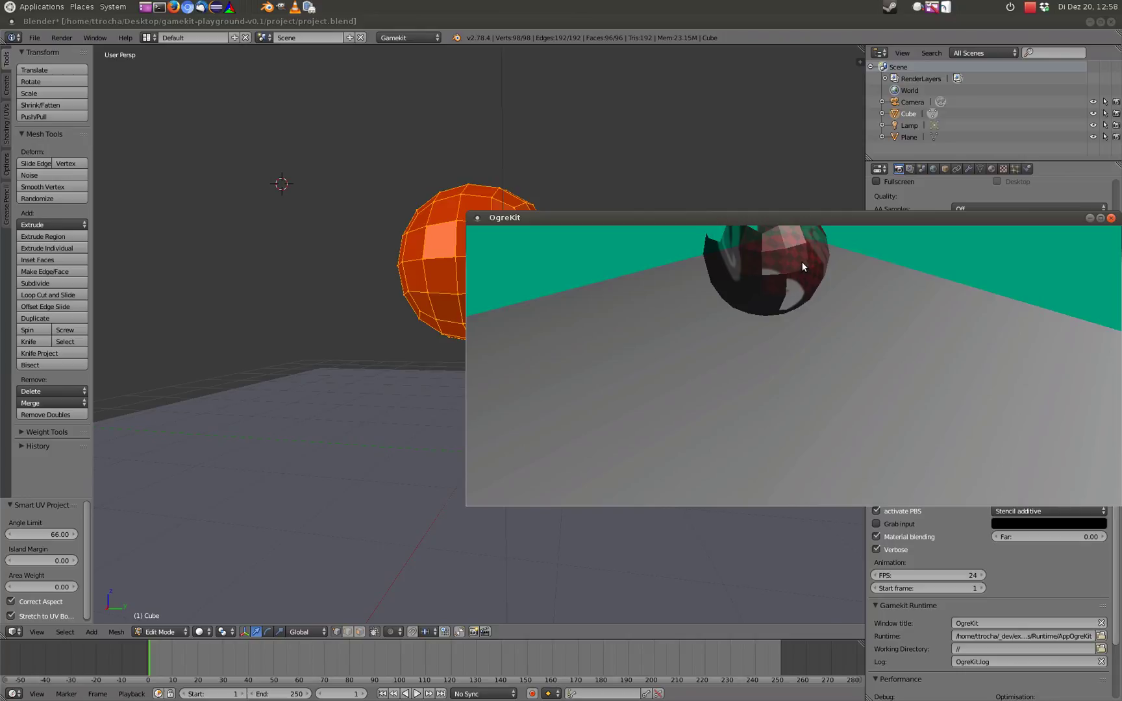
{"action": "key", "text": "Escape"}
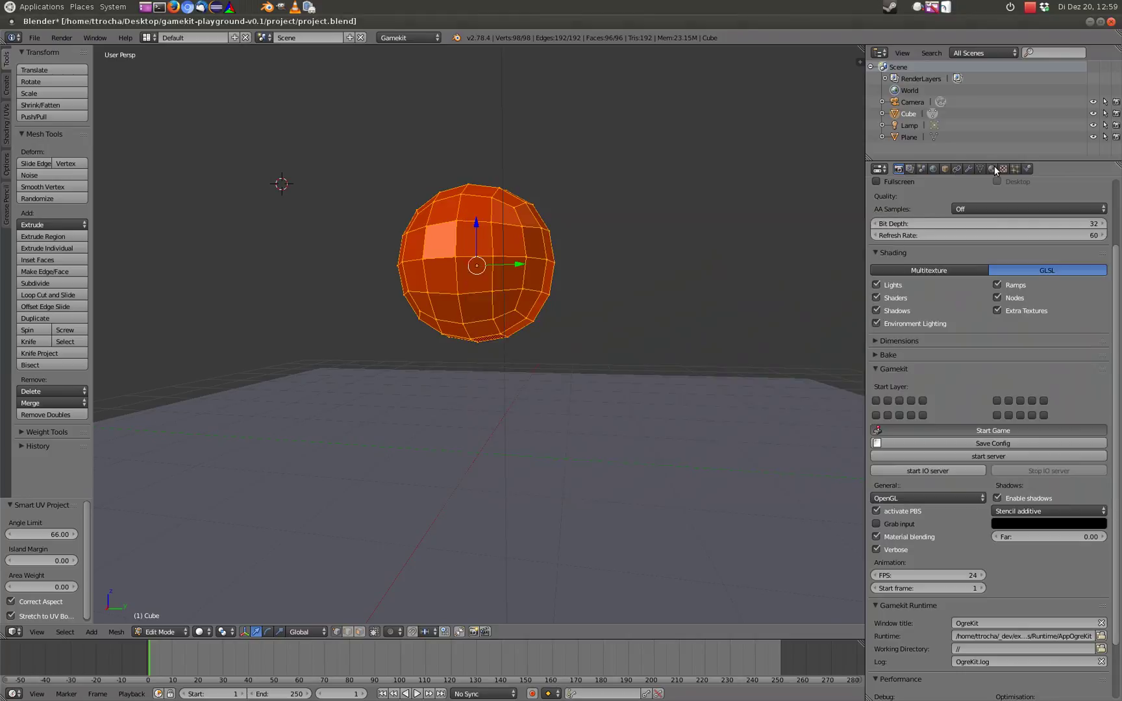
Step: Set the material's game Alpha Blend to Opaque and test it in OgreKit
{"action": "left_click", "coordinate": [714, 404]}
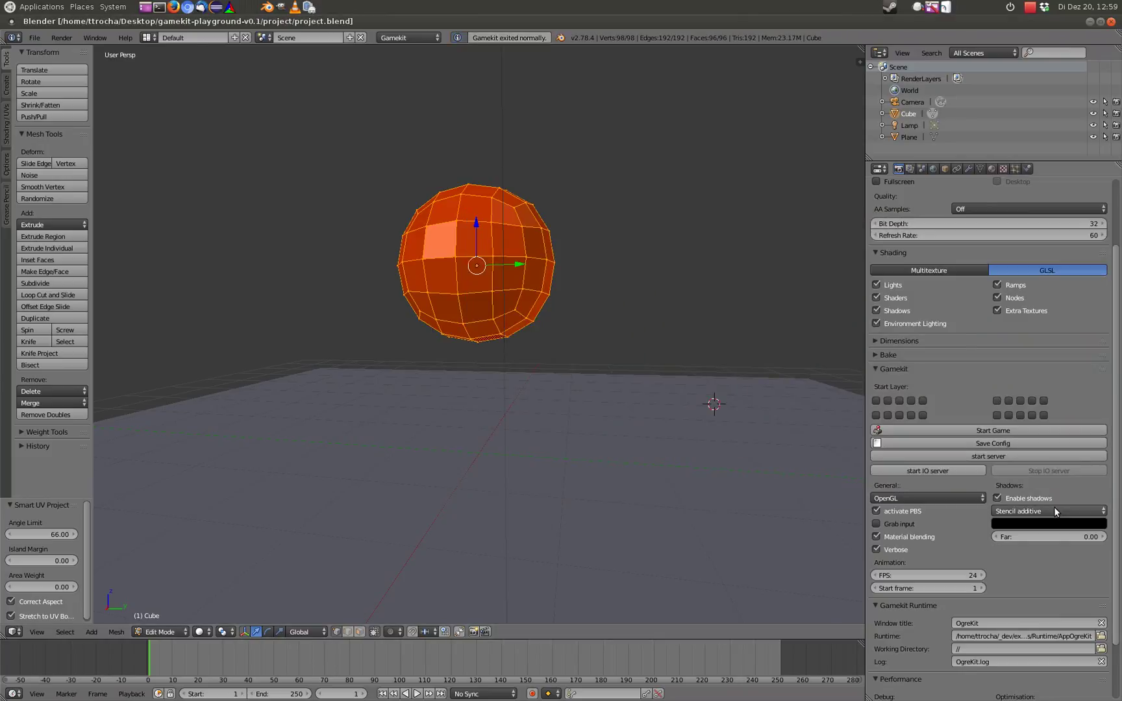
{"action": "left_click", "coordinate": [1004, 169]}
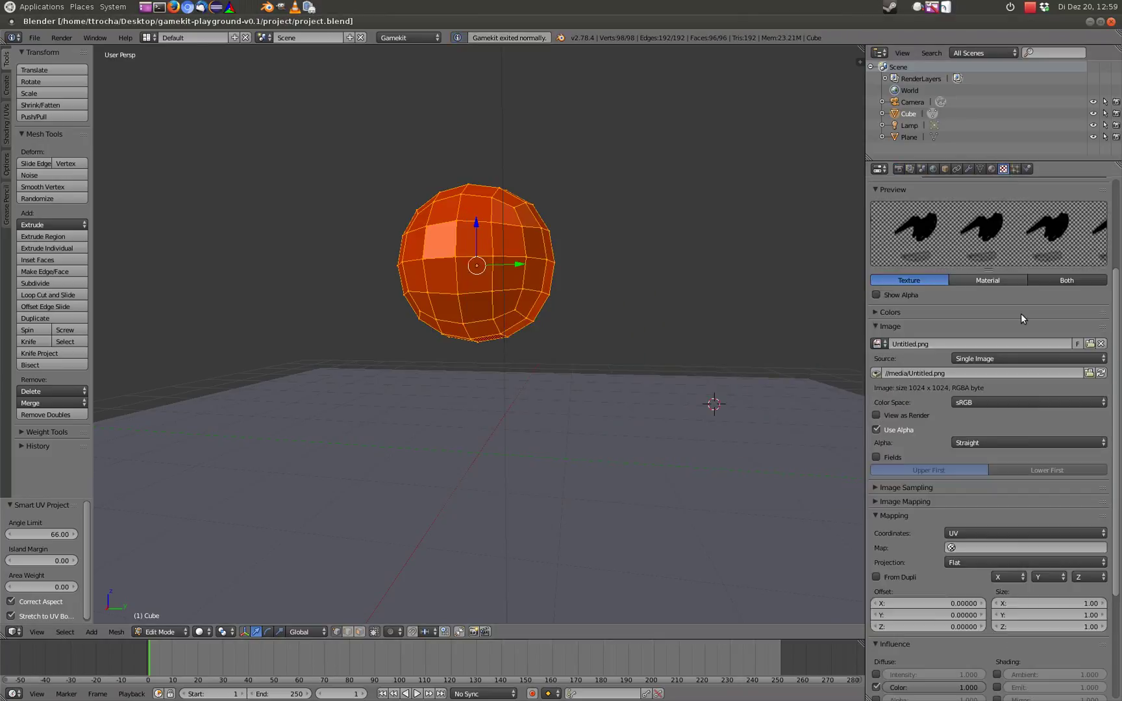
{"action": "left_click", "coordinate": [990, 169]}
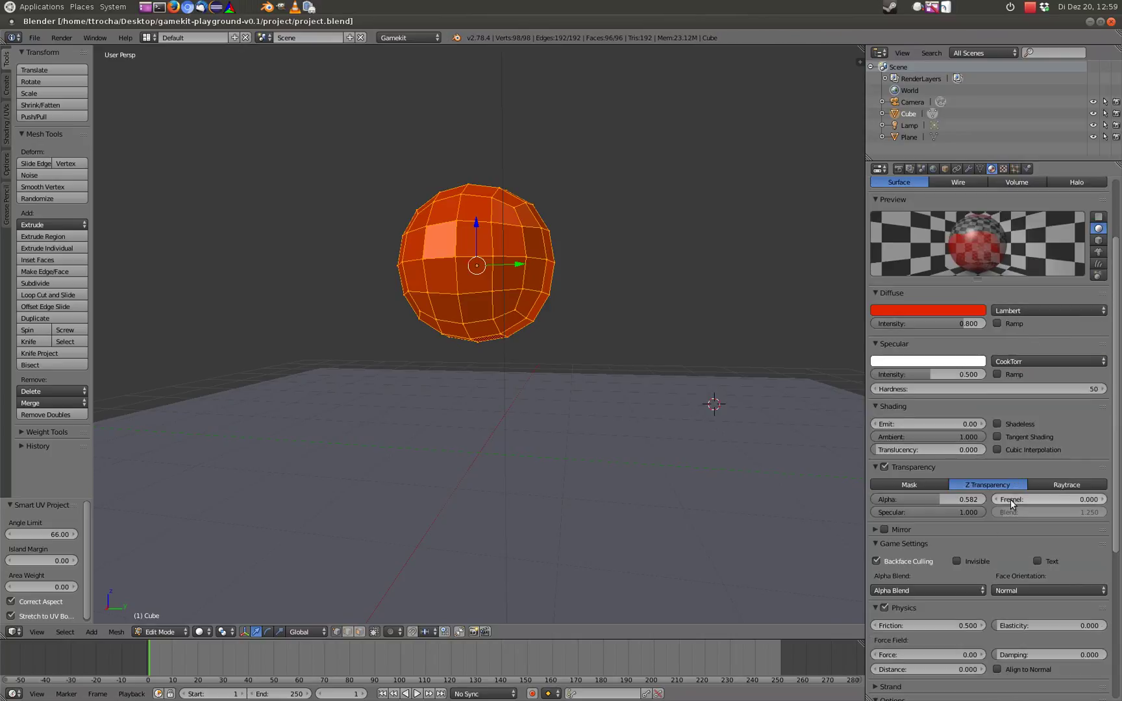
{"action": "left_click", "coordinate": [897, 591]}
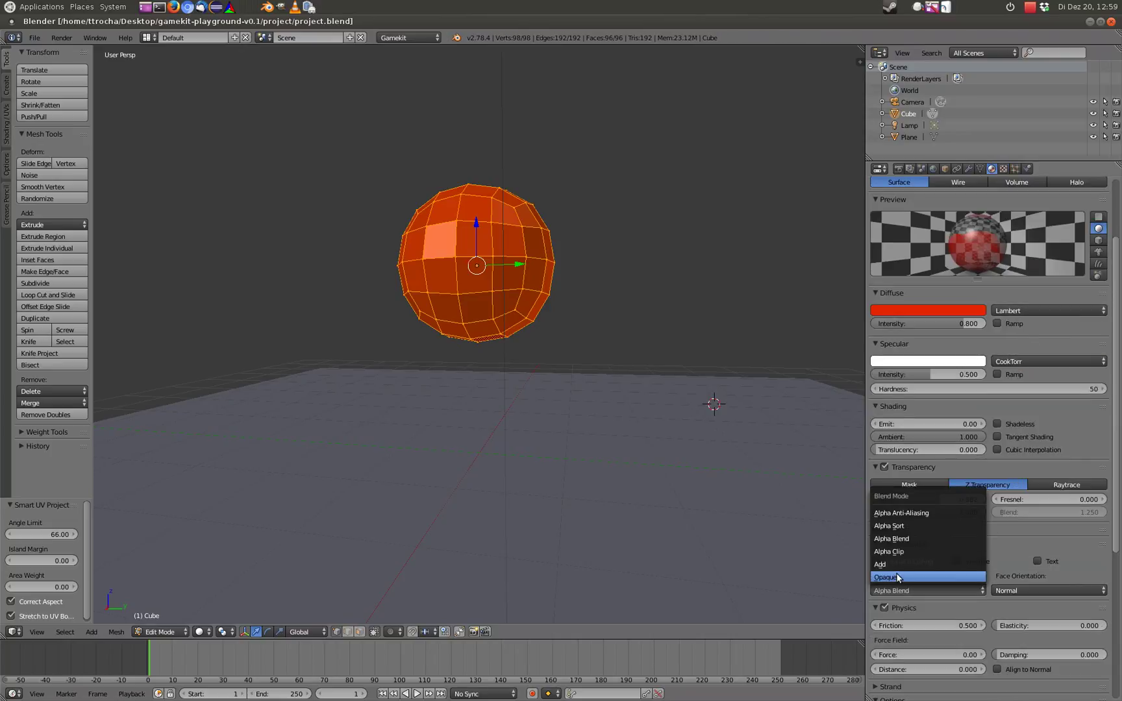
{"action": "left_click", "coordinate": [899, 577]}
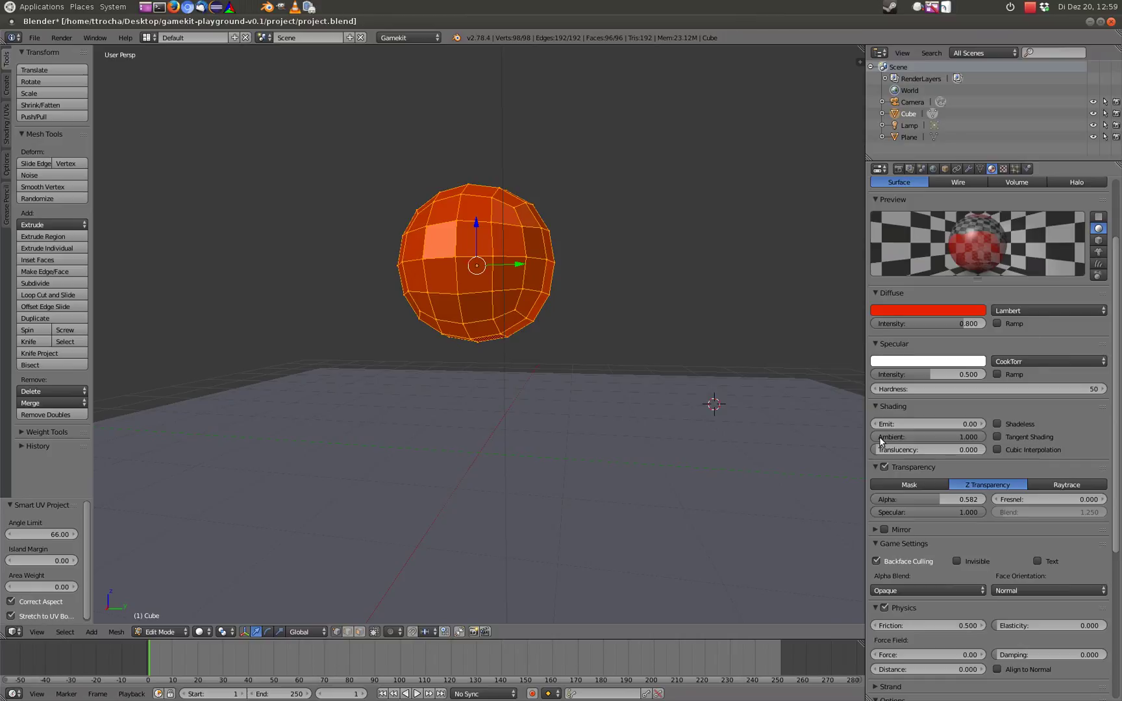
{"action": "left_click", "coordinate": [898, 168]}
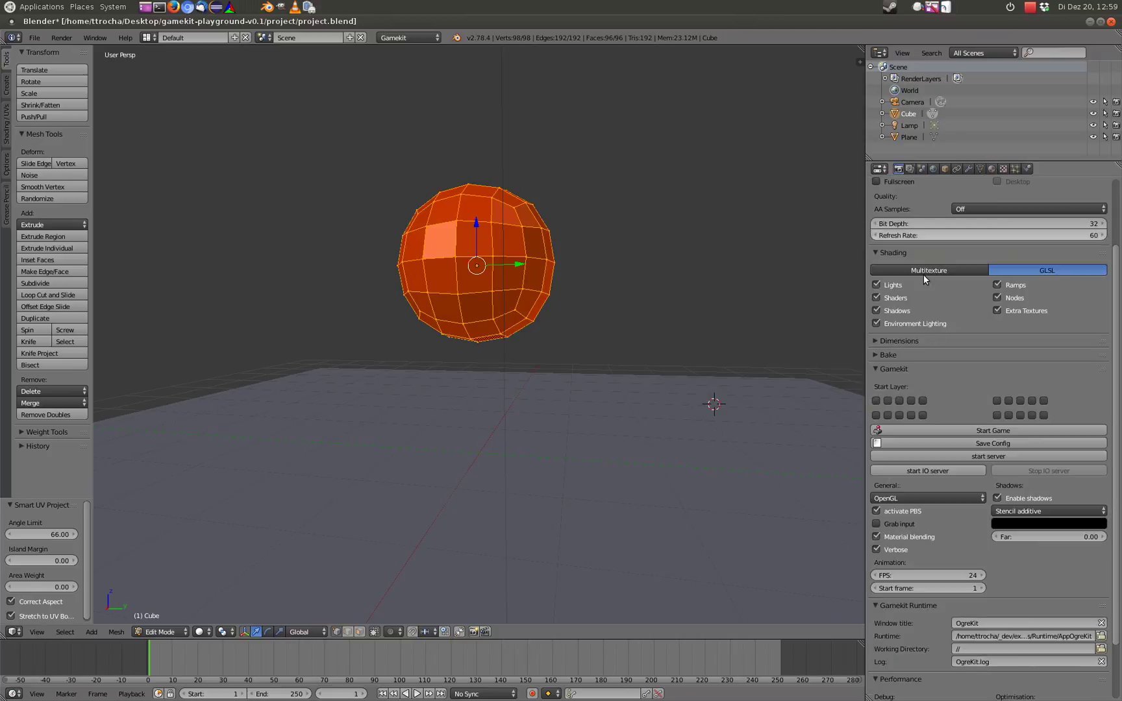
{"action": "left_click", "coordinate": [952, 430]}
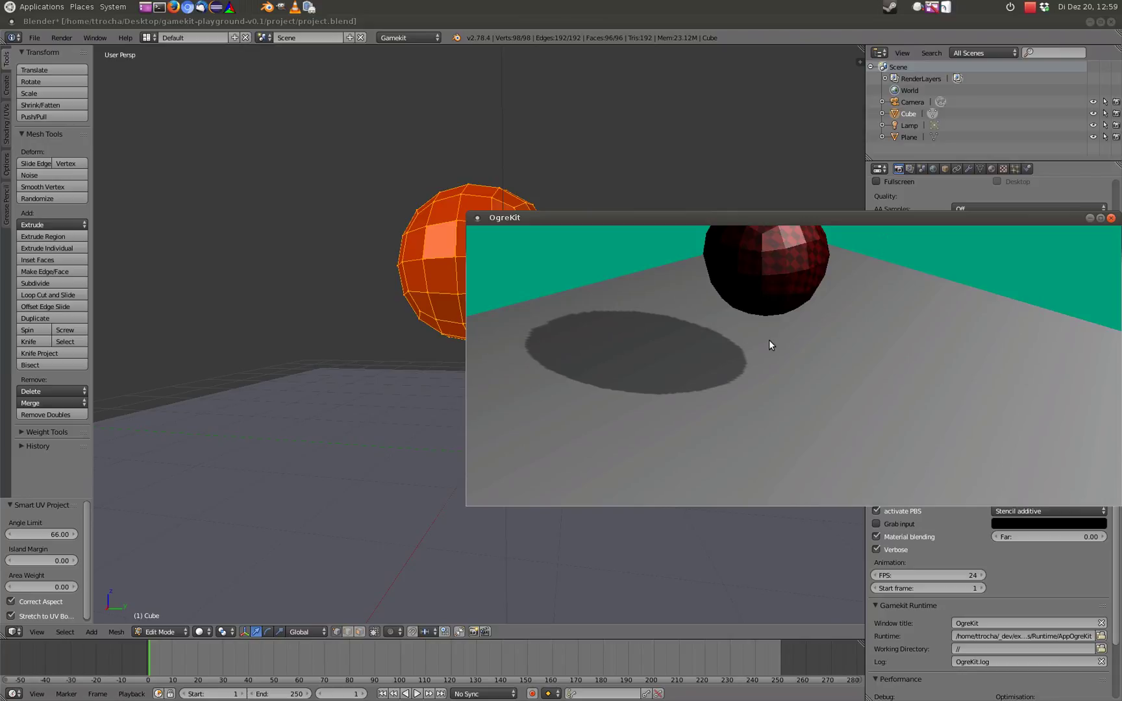
{"action": "key", "text": "Escape"}
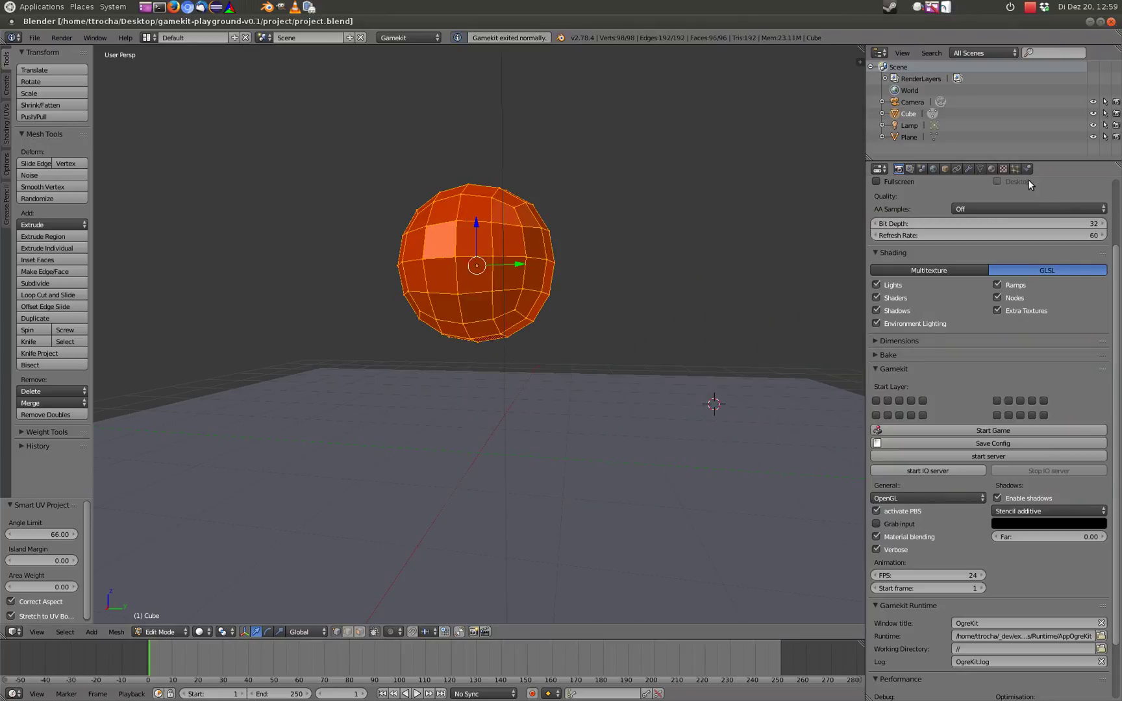
Step: Enable Alpha in the image texture's Influence settings
{"action": "left_click", "coordinate": [991, 168]}
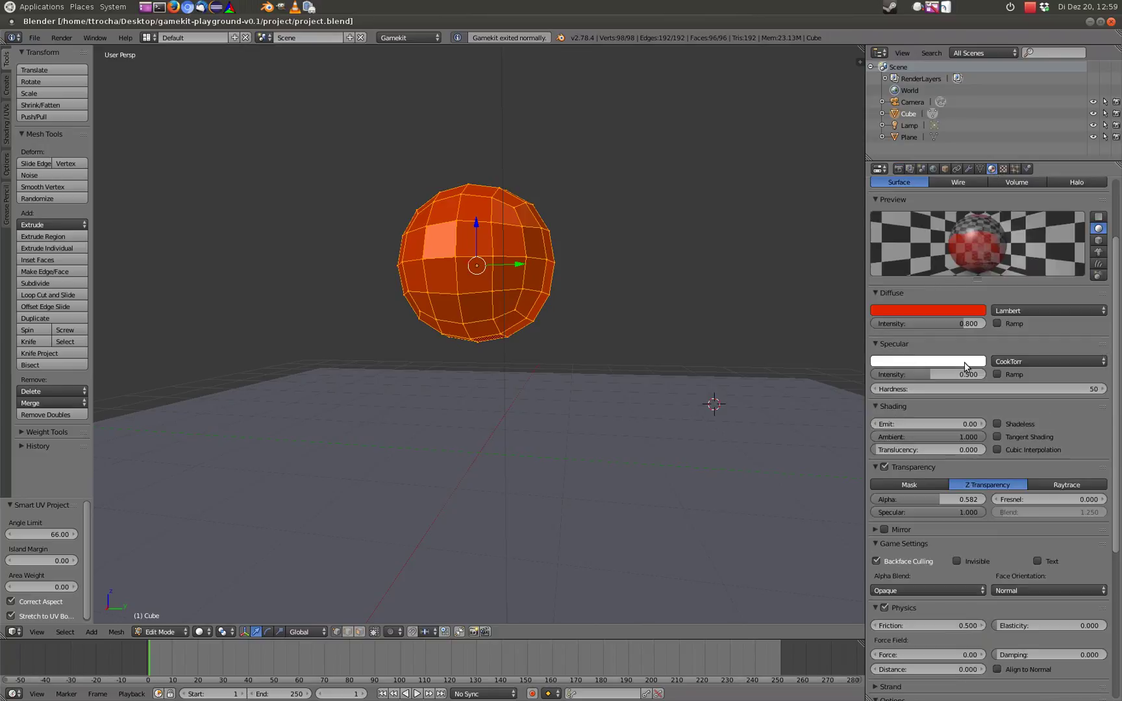
{"action": "left_click", "coordinate": [1003, 169]}
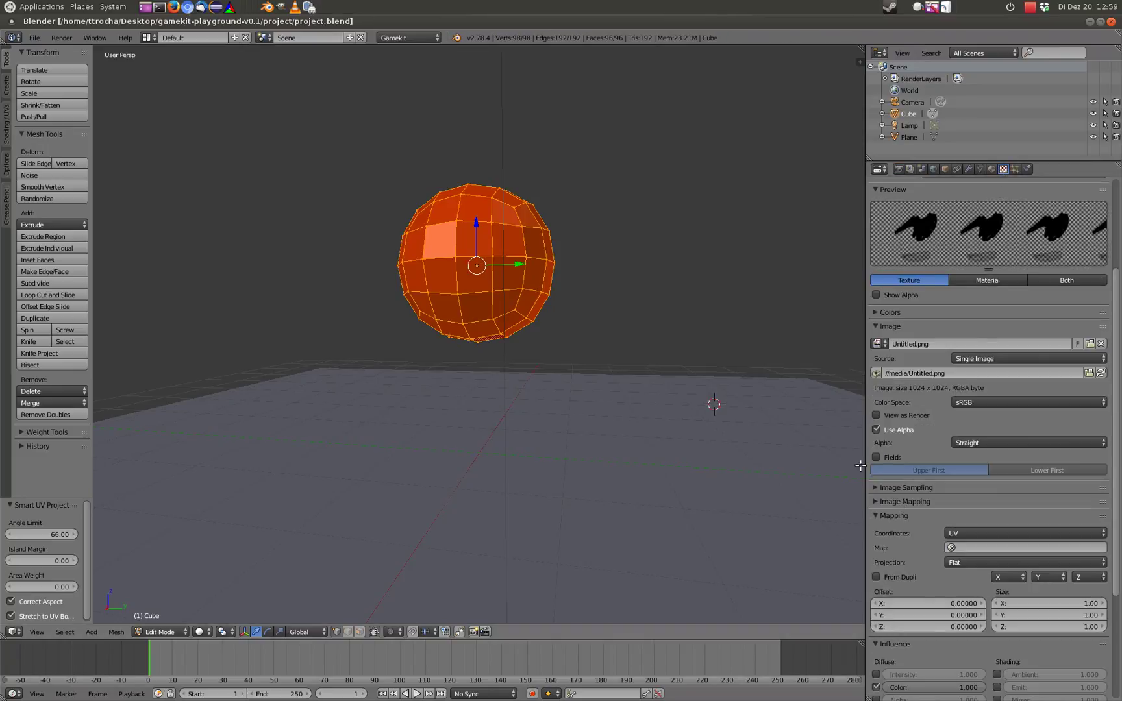
{"action": "scroll", "coordinate": [900, 442], "scroll_direction": "down", "scroll_amount": 1}
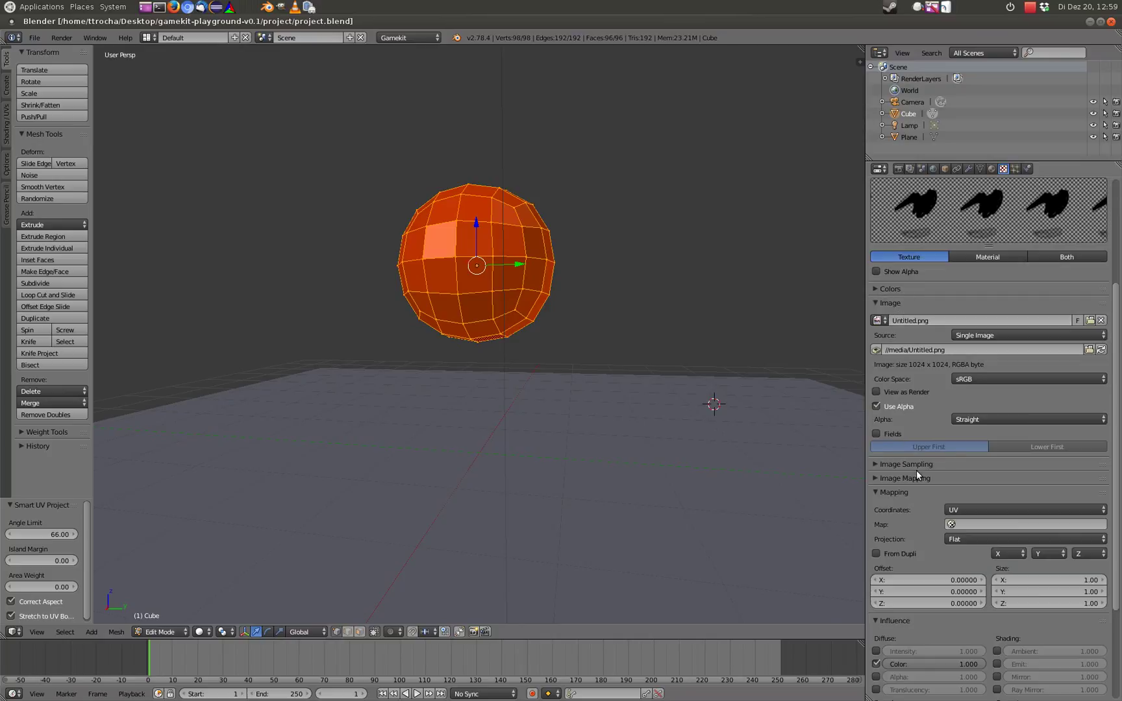
{"action": "scroll", "coordinate": [899, 494], "scroll_direction": "down", "scroll_amount": 5}
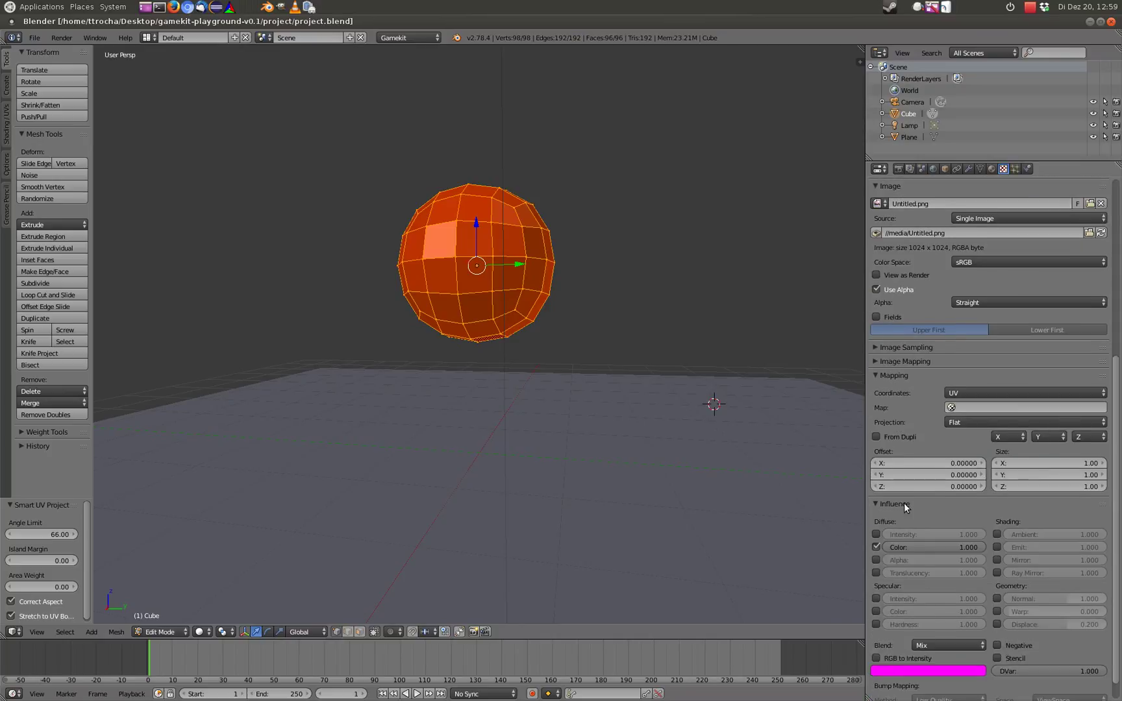
{"action": "left_click", "coordinate": [876, 560]}
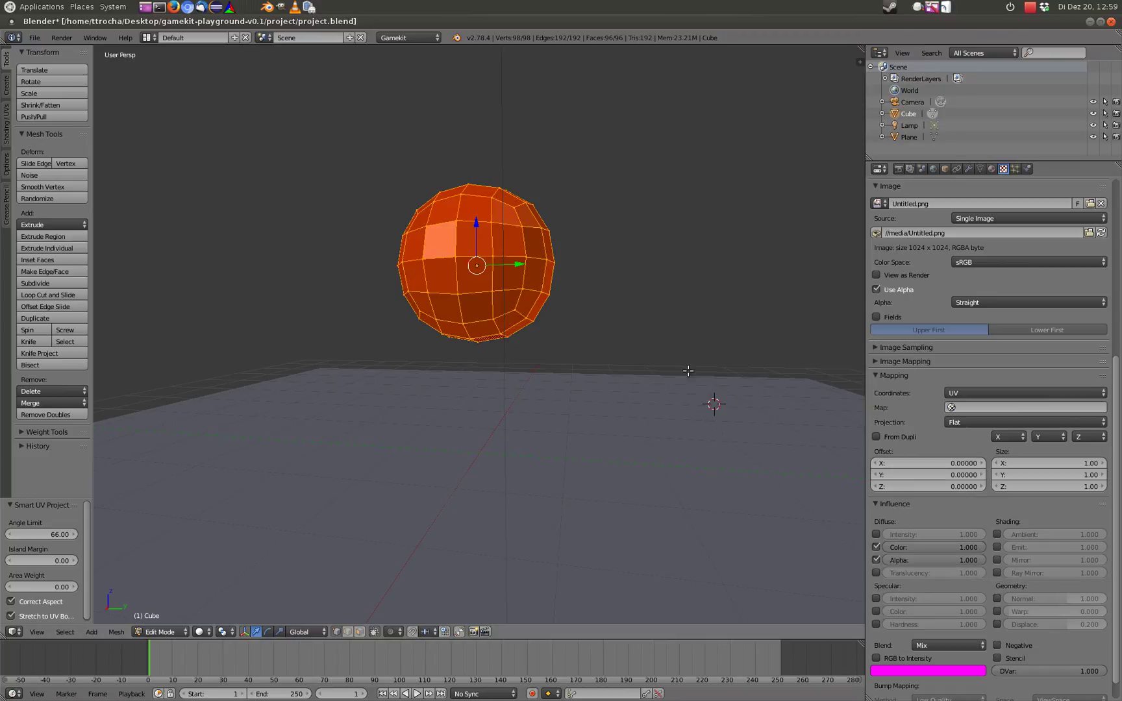
Step: Switch to the Compositing layout and display Untitled.png in the UV/Image Editor
{"action": "key", "text": "ctrl+Left"}
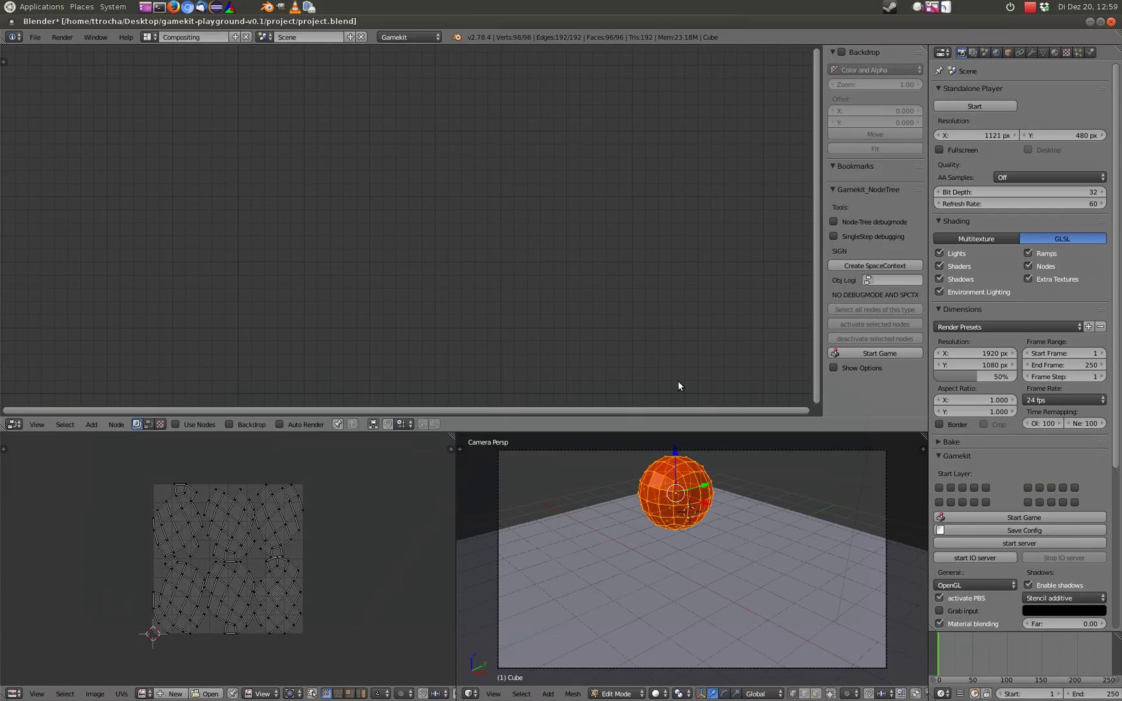
{"action": "left_click", "coordinate": [144, 693]}
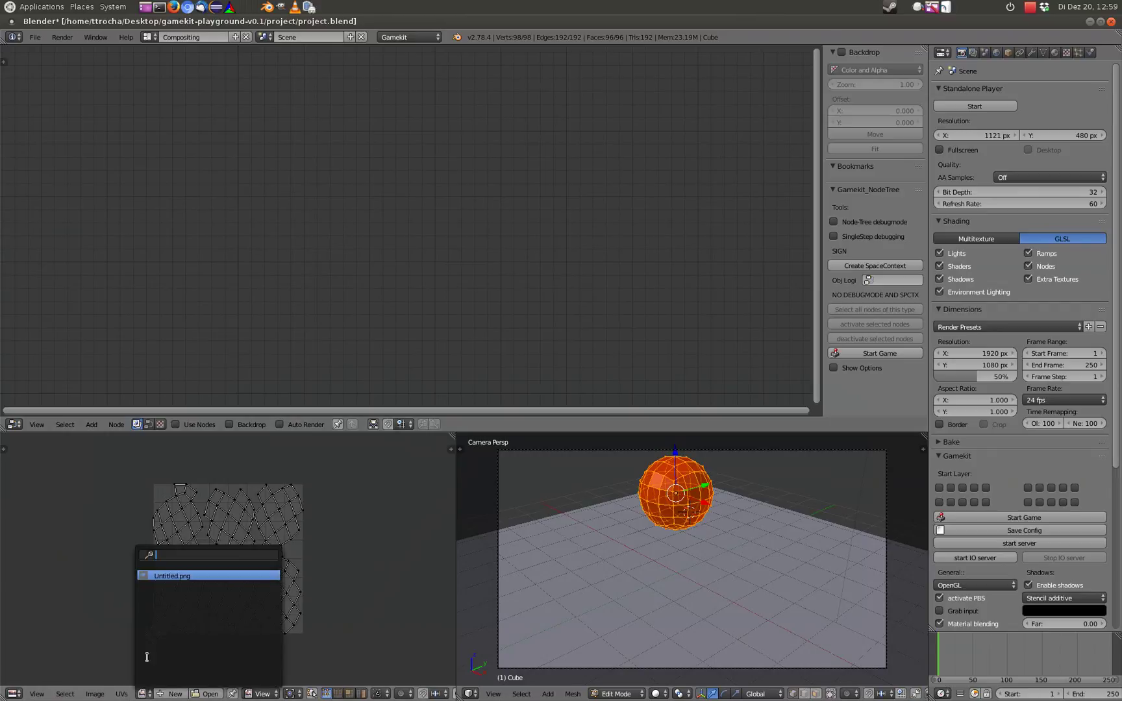
{"action": "left_click", "coordinate": [157, 576]}
{"action": "scroll", "coordinate": [280, 583], "scroll_direction": "down", "scroll_amount": 4}
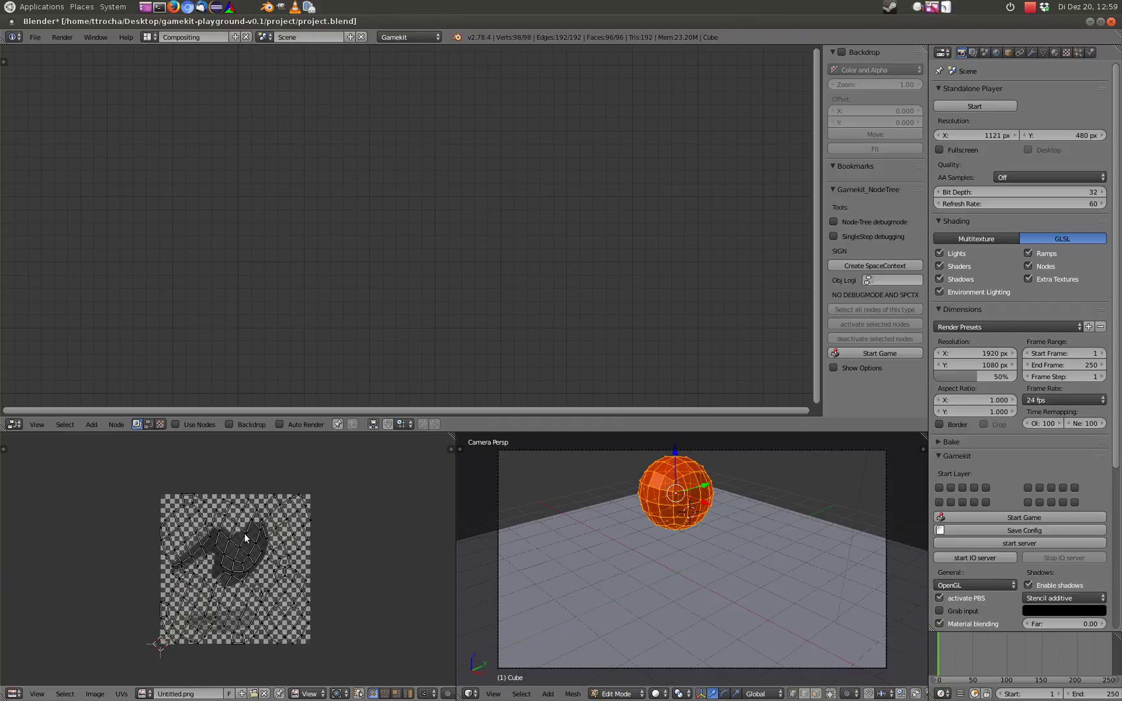
{"action": "left_click", "coordinate": [263, 544]}
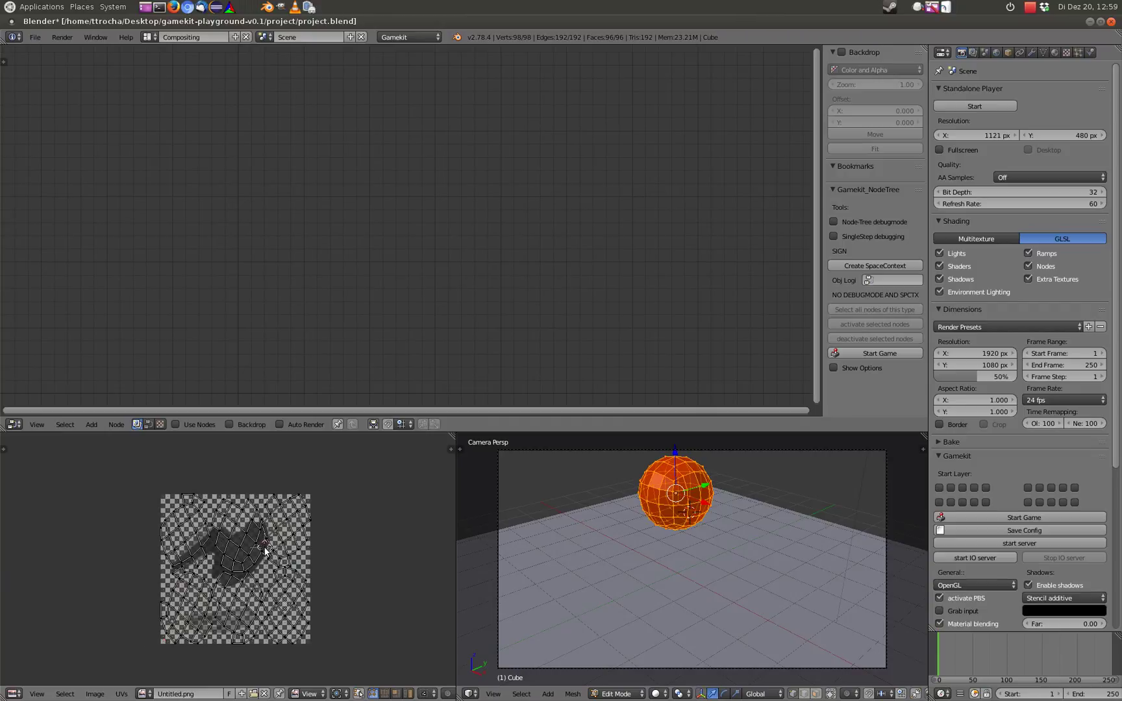
{"action": "left_click", "coordinate": [210, 540]}
{"action": "left_click", "coordinate": [228, 539]}
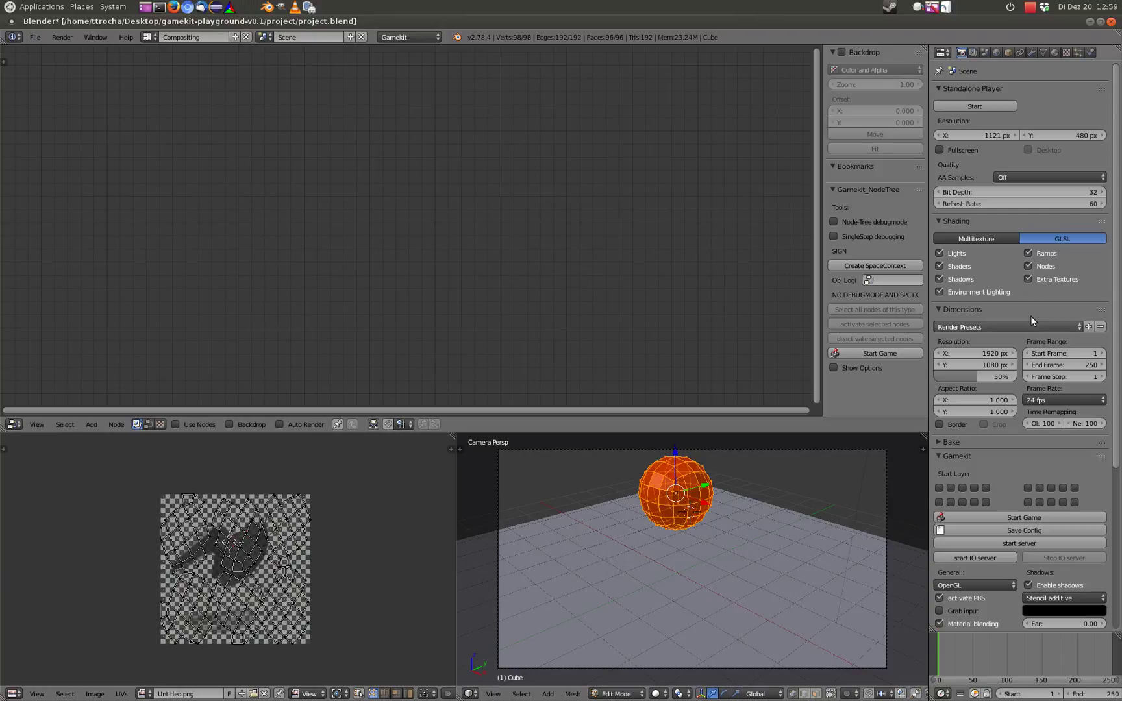
Step: Rerun the textured sphere in OgreKit to check the transparent gaps, then exit
{"action": "left_click", "coordinate": [986, 517]}
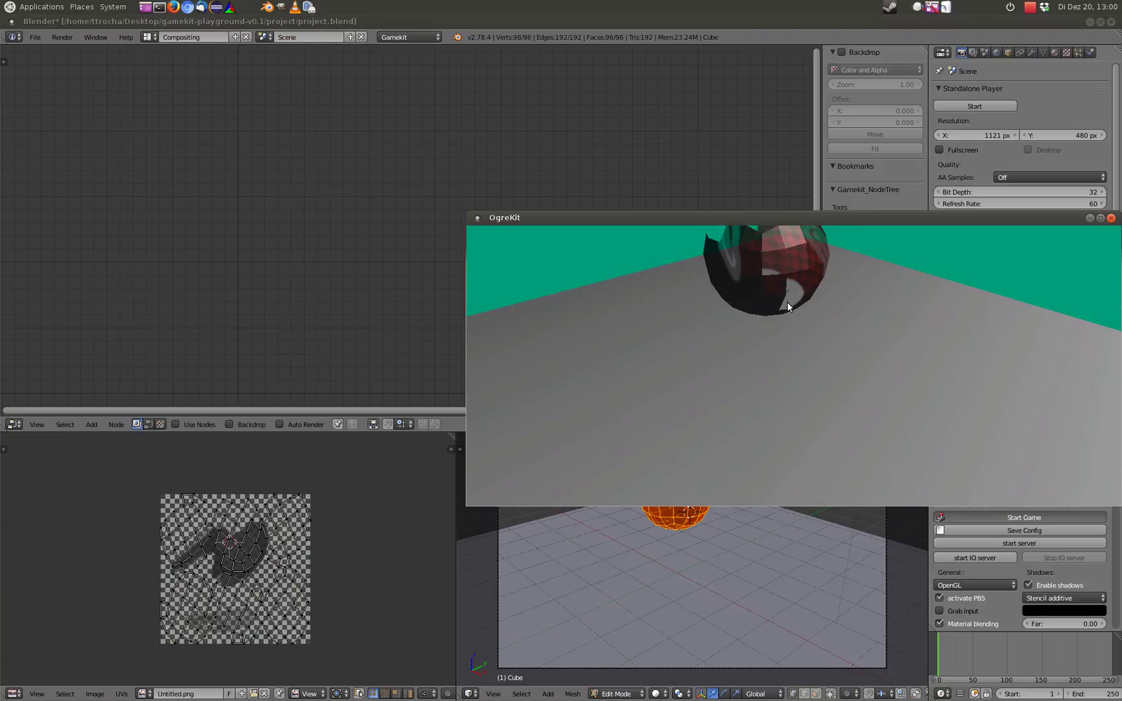
{"action": "key", "text": "Escape"}
{"action": "left_click", "coordinate": [1054, 53]}
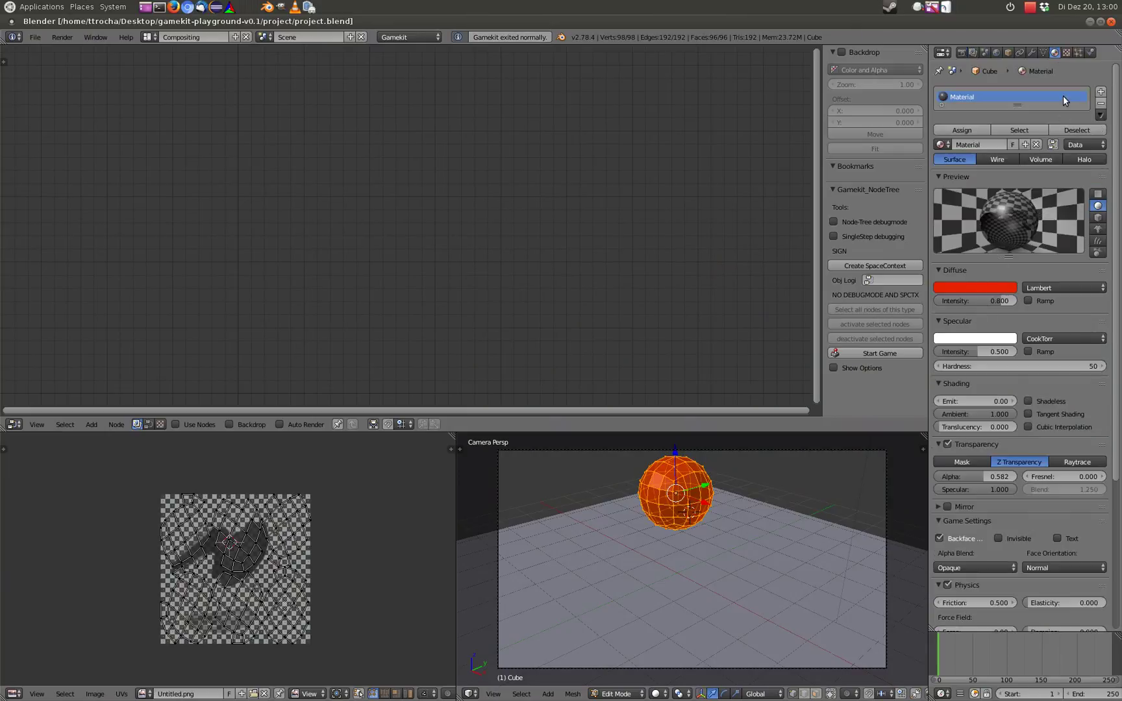
Step: Enable Normal Map in the sphere's image texture sampling options
{"action": "left_click", "coordinate": [1066, 52]}
{"action": "left_click", "coordinate": [941, 337]}
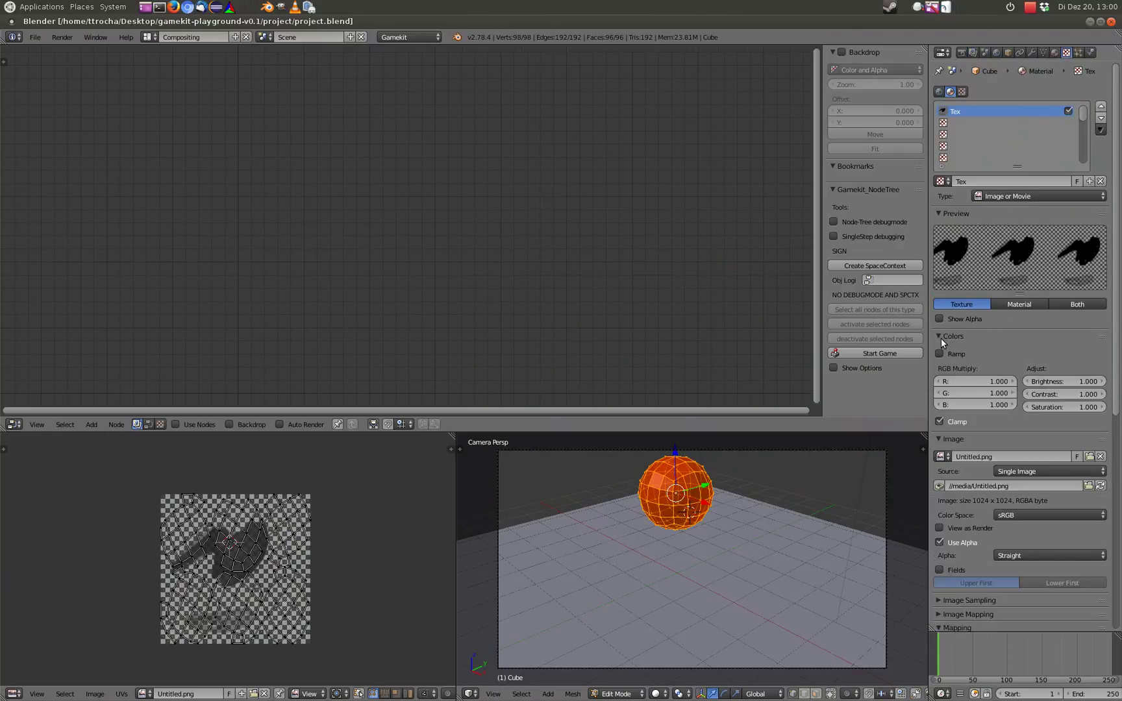
{"action": "left_click", "coordinate": [940, 335]}
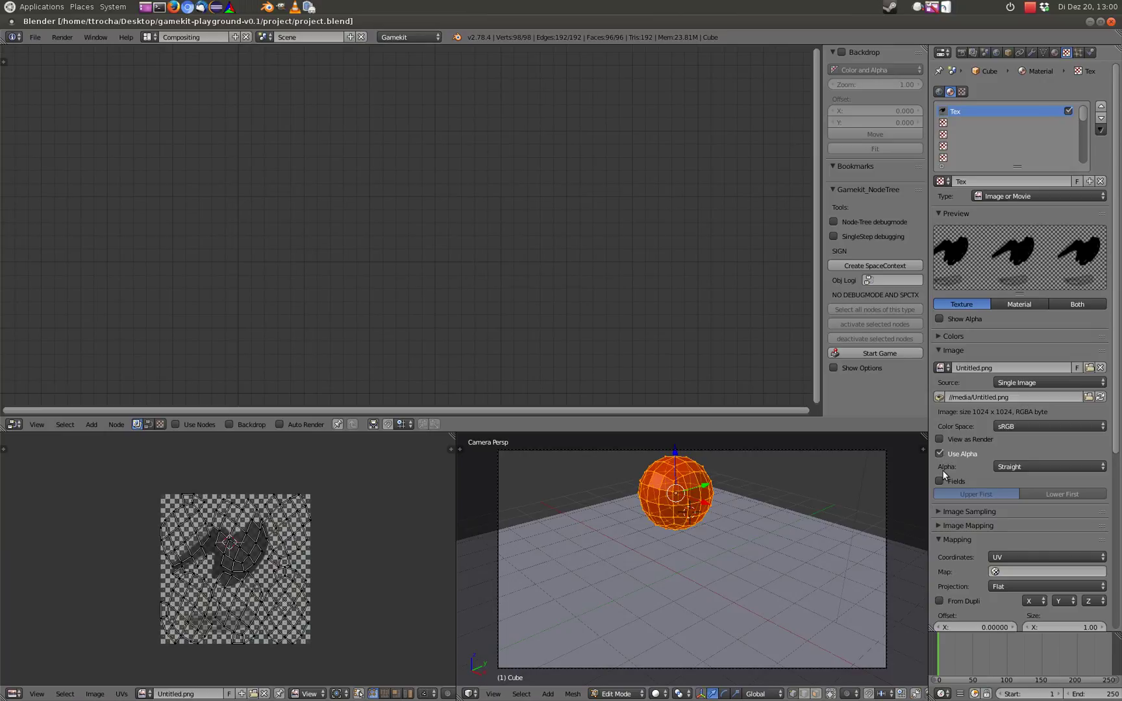
{"action": "left_click", "coordinate": [943, 511]}
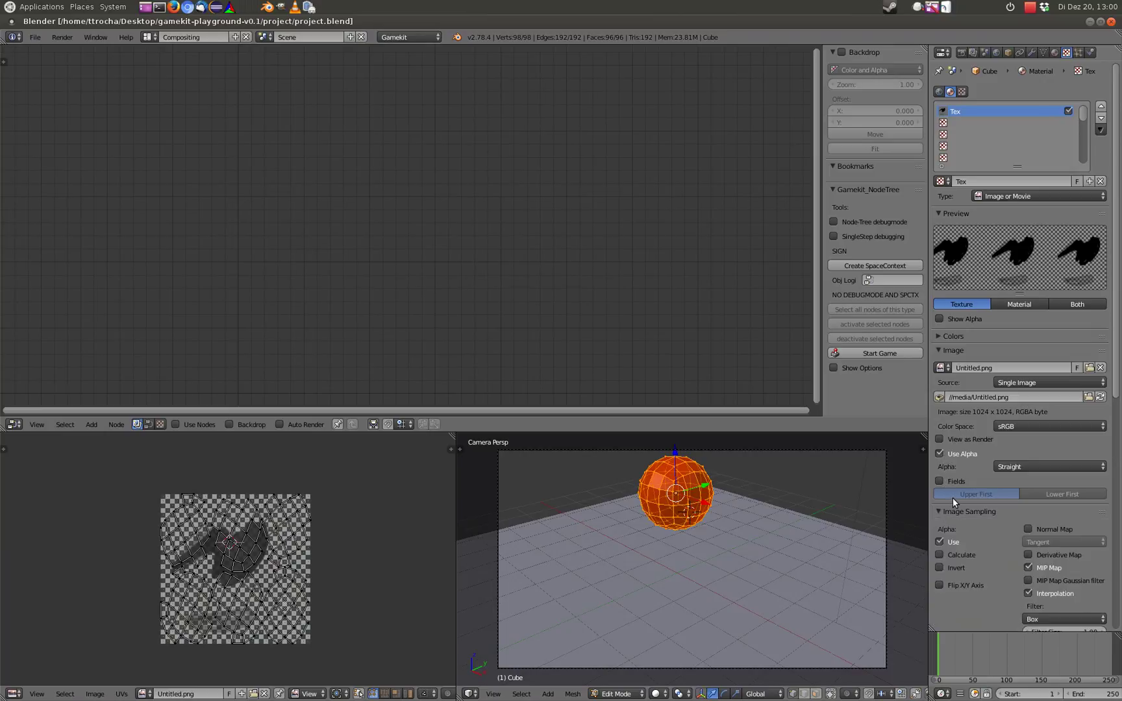
{"action": "scroll", "coordinate": [967, 492], "scroll_direction": "down", "scroll_amount": 3}
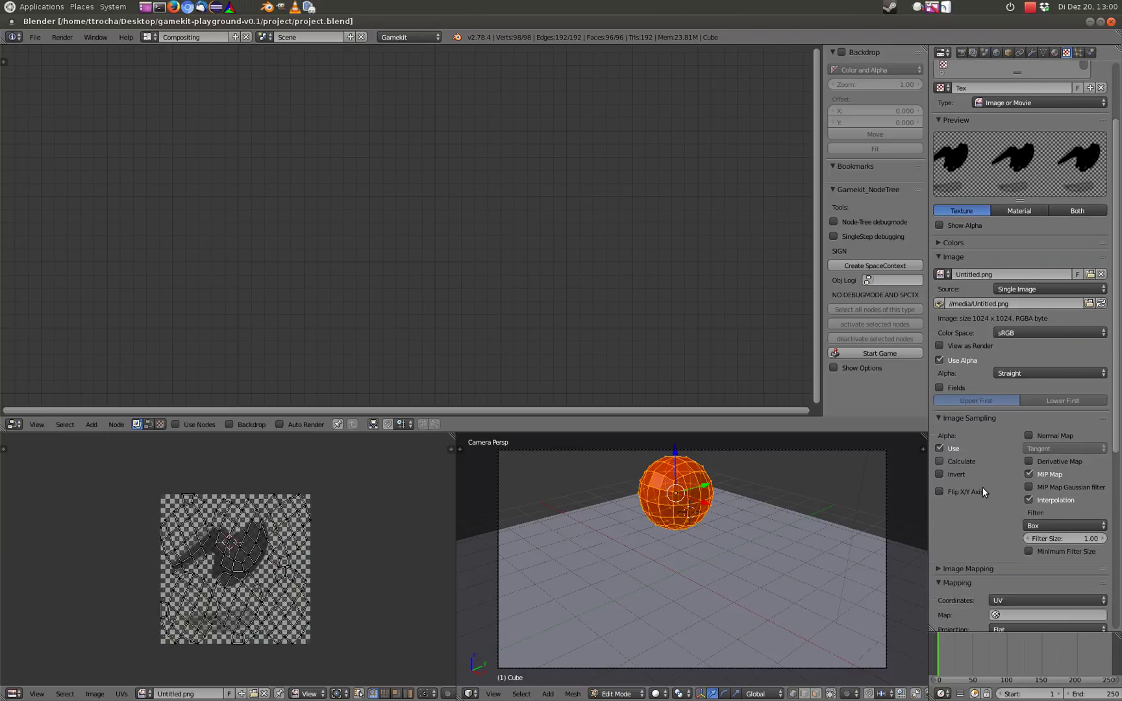
{"action": "left_click", "coordinate": [1028, 436]}
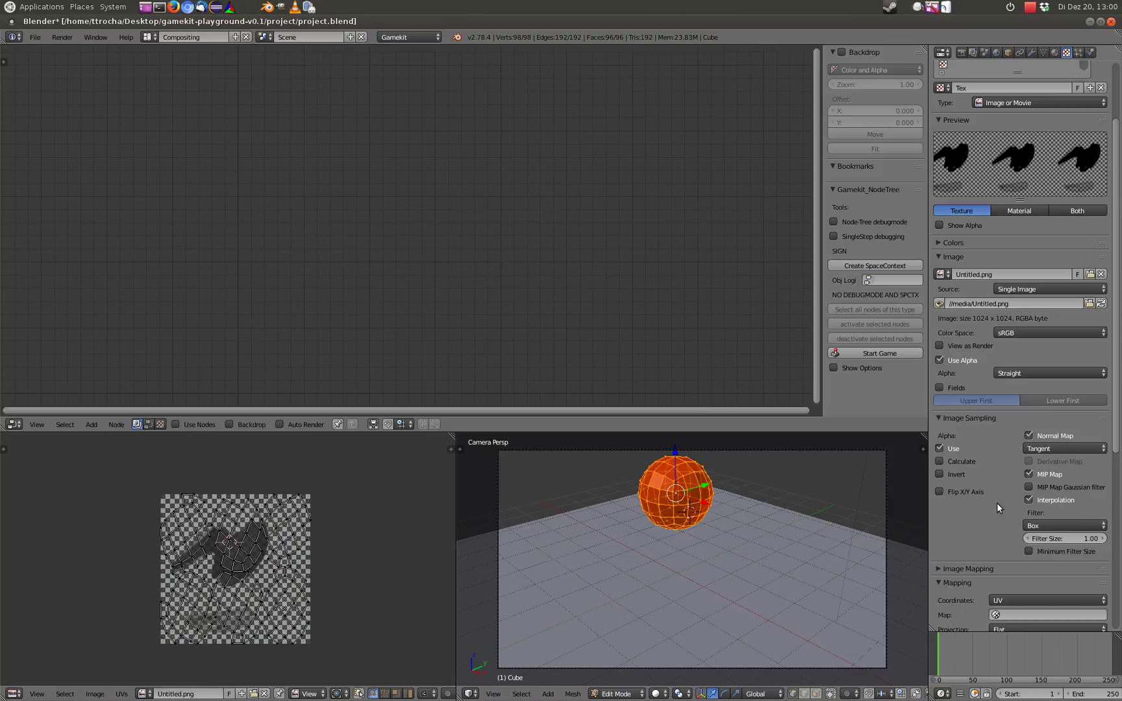
Step: Set the image texture's mapping Repeat X and Y to 10
{"action": "scroll", "coordinate": [995, 506], "scroll_direction": "down", "scroll_amount": 3}
{"action": "left_click", "coordinate": [947, 499]}
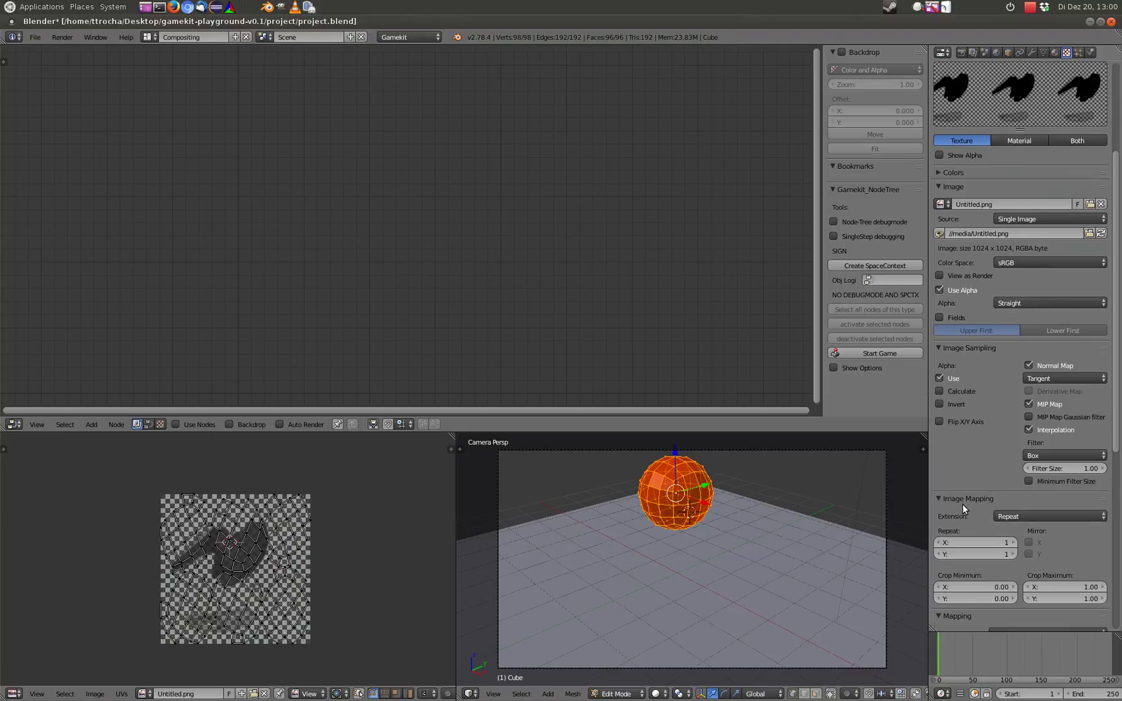
{"action": "left_click", "coordinate": [942, 497]}
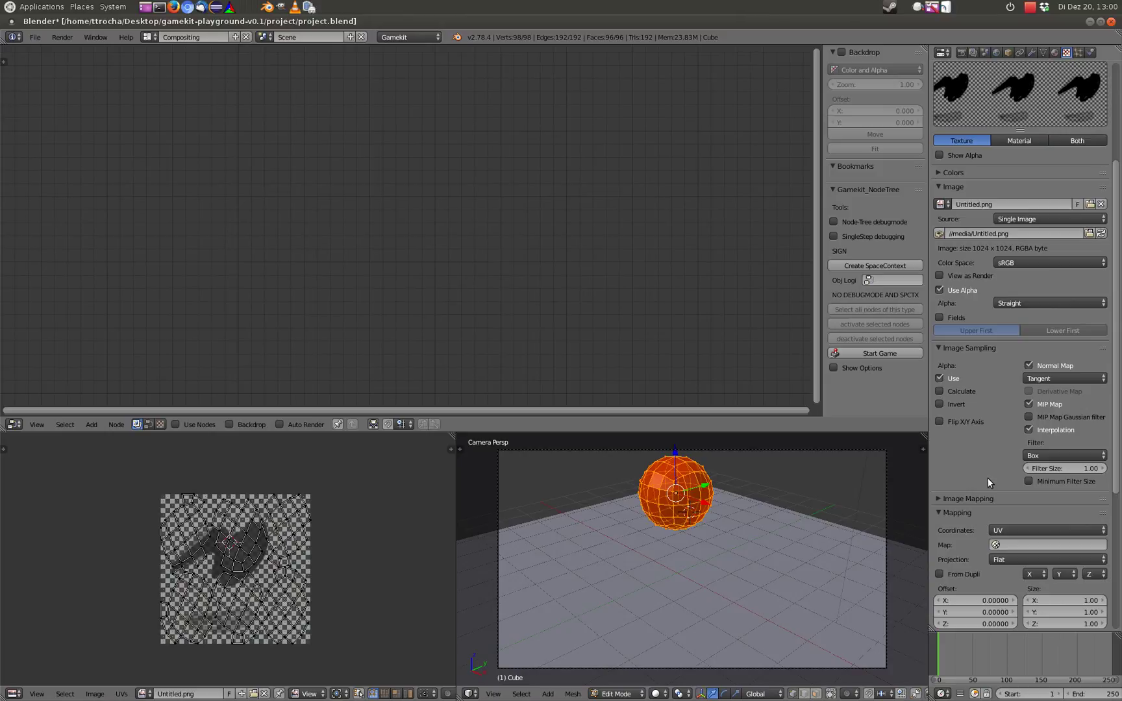
{"action": "scroll", "coordinate": [987, 478], "scroll_direction": "down", "scroll_amount": 5}
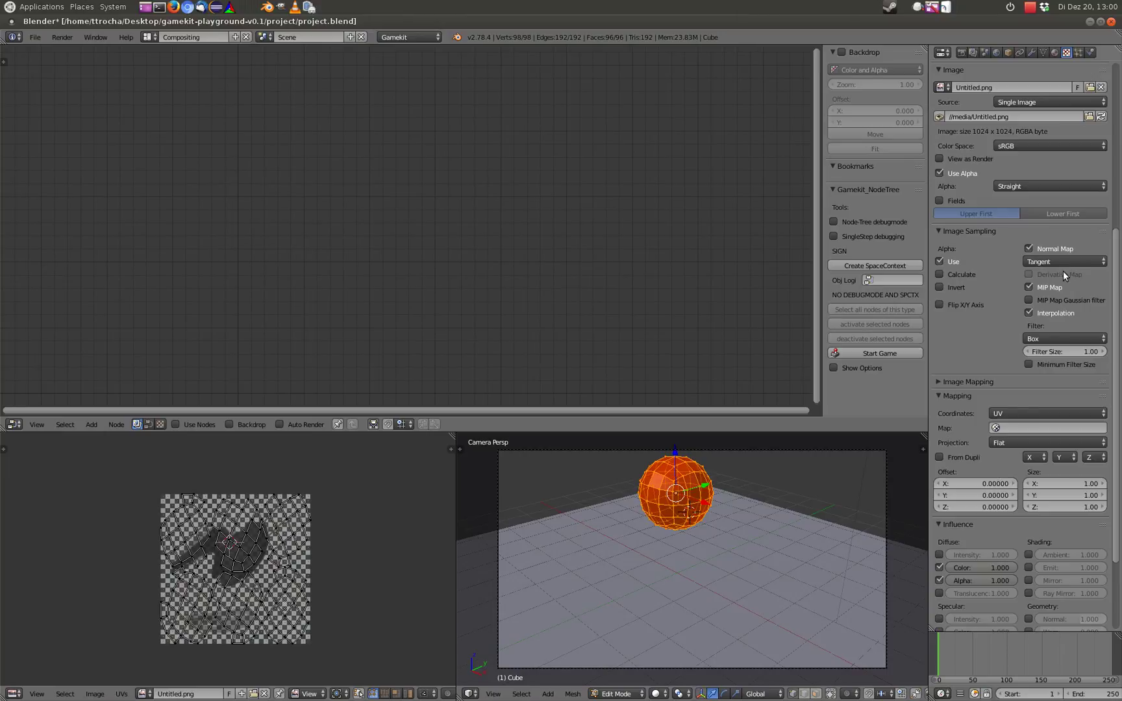
{"action": "left_click", "coordinate": [938, 383]}
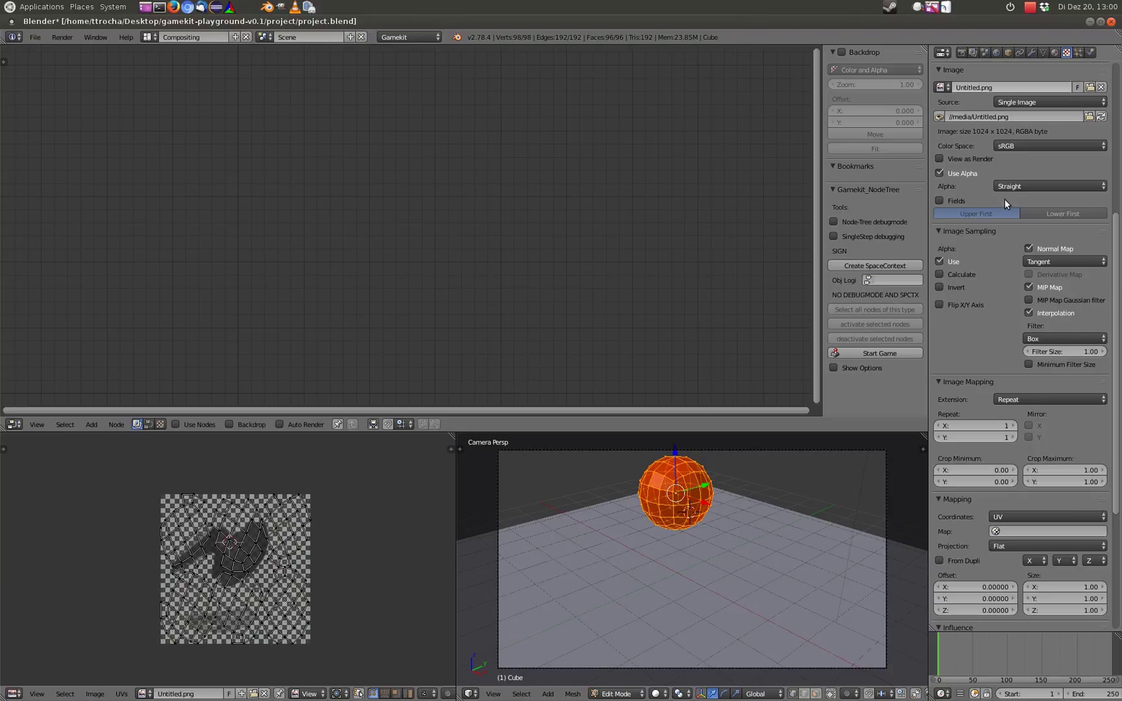
{"action": "left_click", "coordinate": [977, 427]}
{"action": "type", "text": "10"}
{"action": "key", "text": "Tab"}
{"action": "type", "text": "10"}
{"action": "key", "text": "Return"}
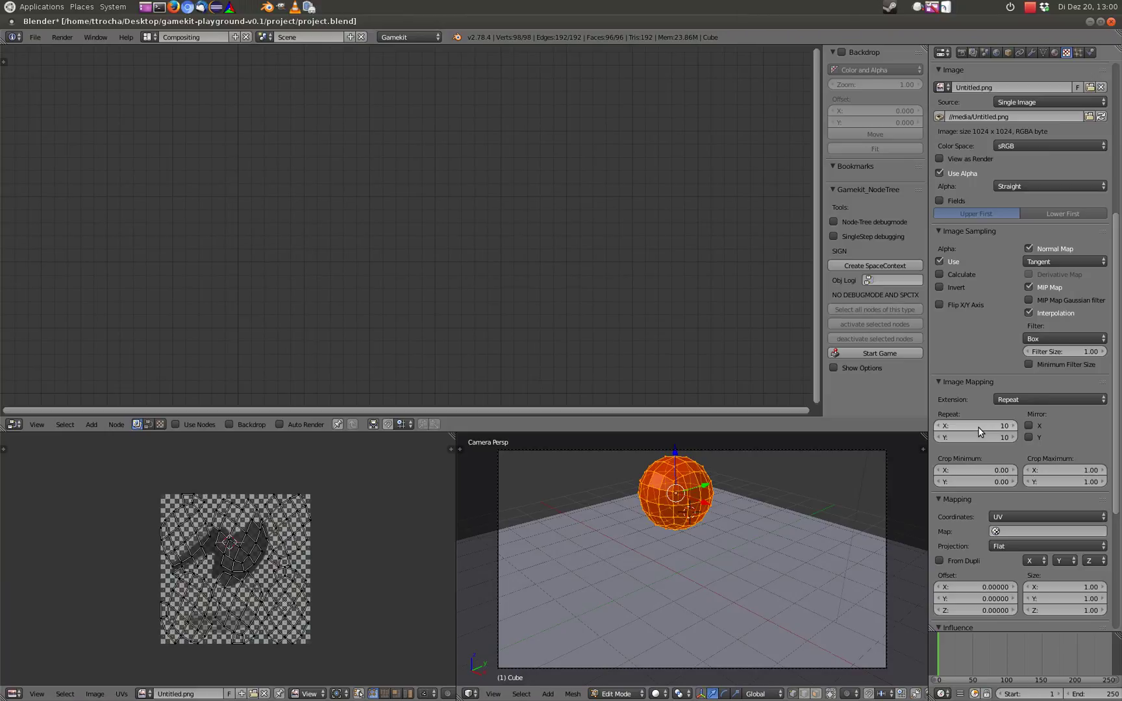
Step: Test-run the game in OgreKit from the Gamekit settings and exit
{"action": "scroll", "coordinate": [978, 427], "scroll_direction": "down", "scroll_amount": 1}
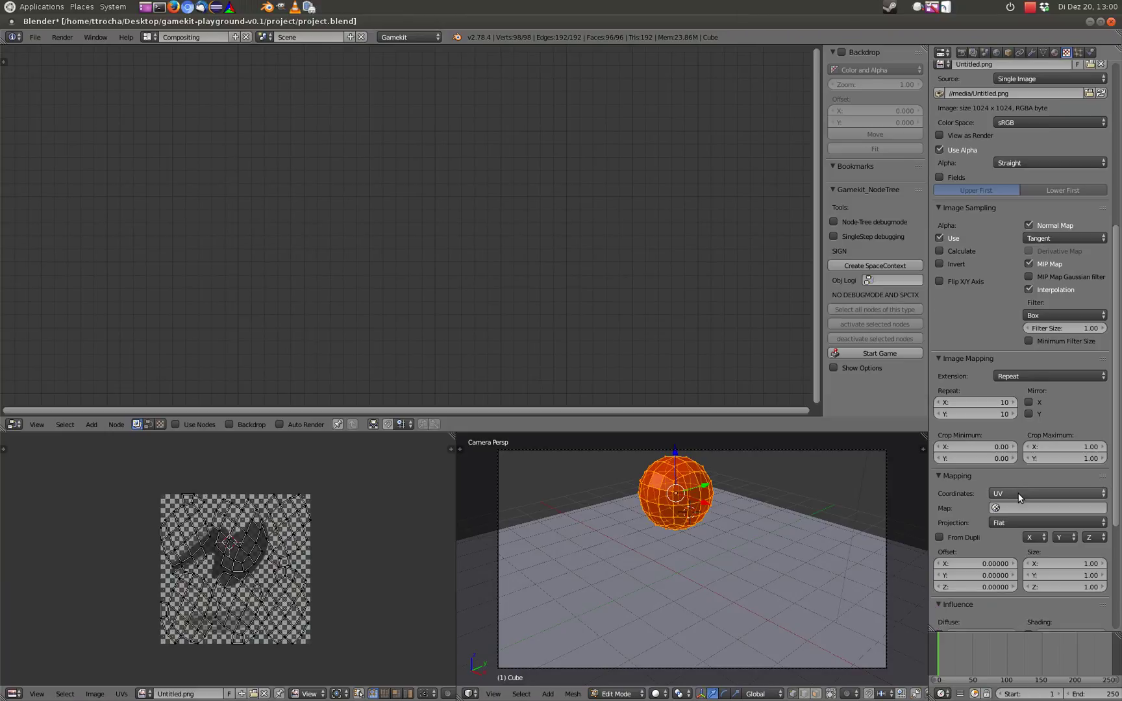
{"action": "scroll", "coordinate": [1037, 439], "scroll_direction": "down", "scroll_amount": 2}
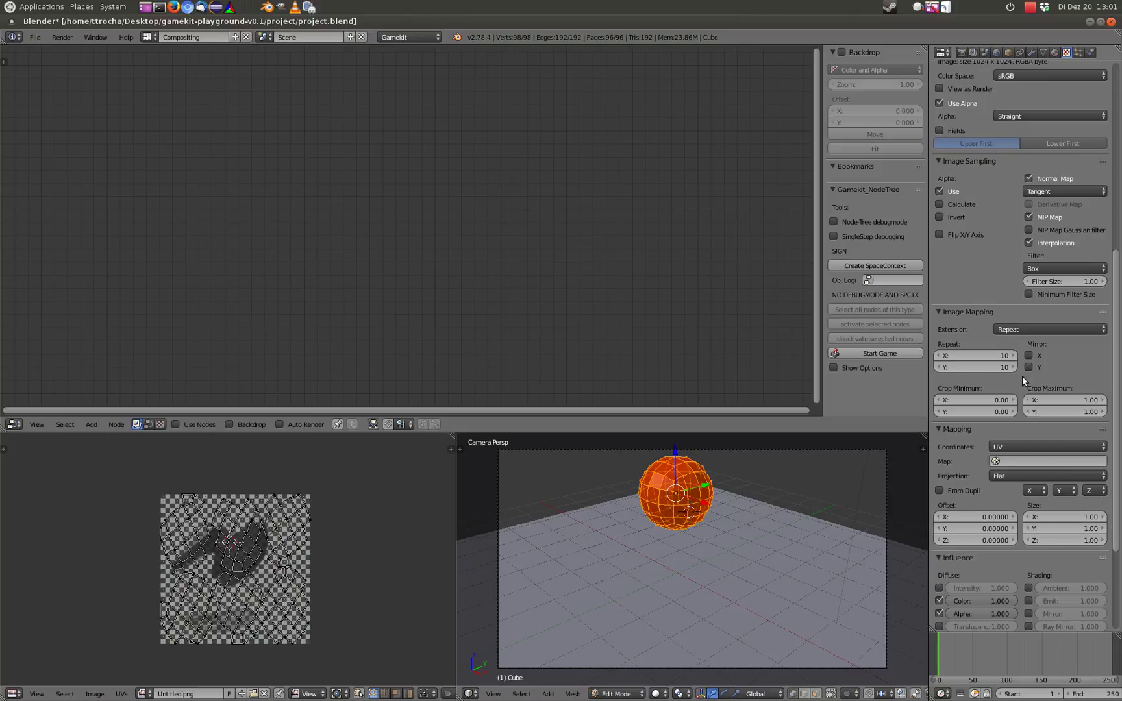
{"action": "scroll", "coordinate": [1022, 376], "scroll_direction": "up", "scroll_amount": 1}
{"action": "scroll", "coordinate": [1017, 391], "scroll_direction": "up", "scroll_amount": 1}
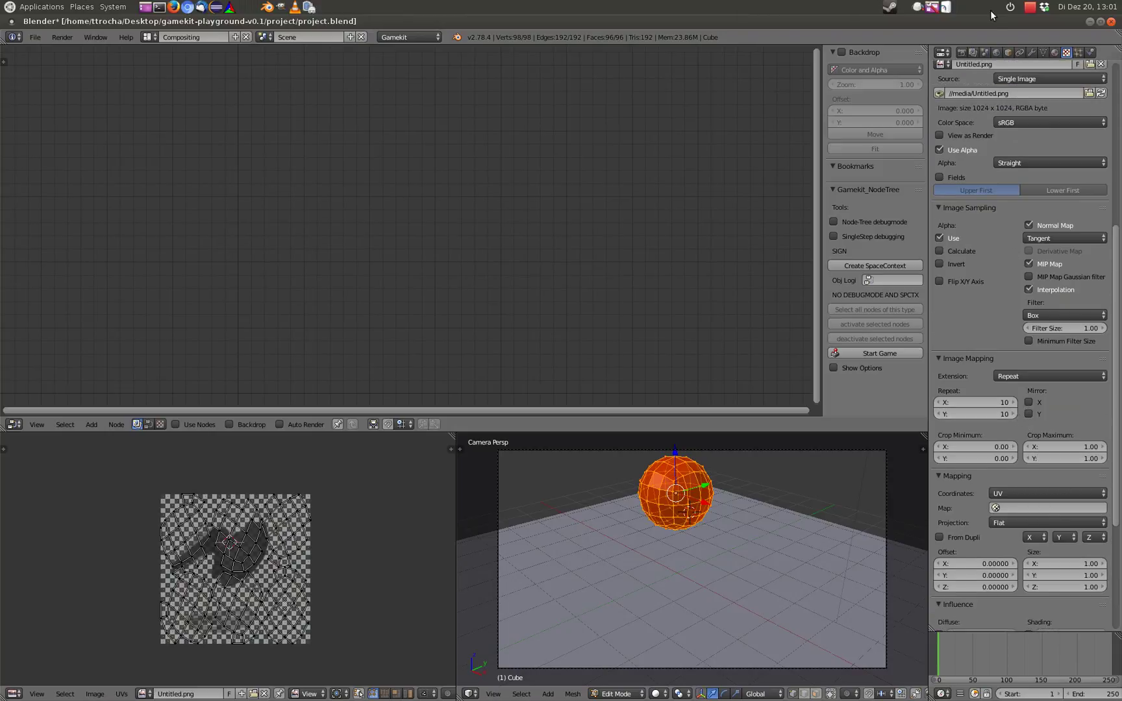
{"action": "left_click", "coordinate": [960, 53]}
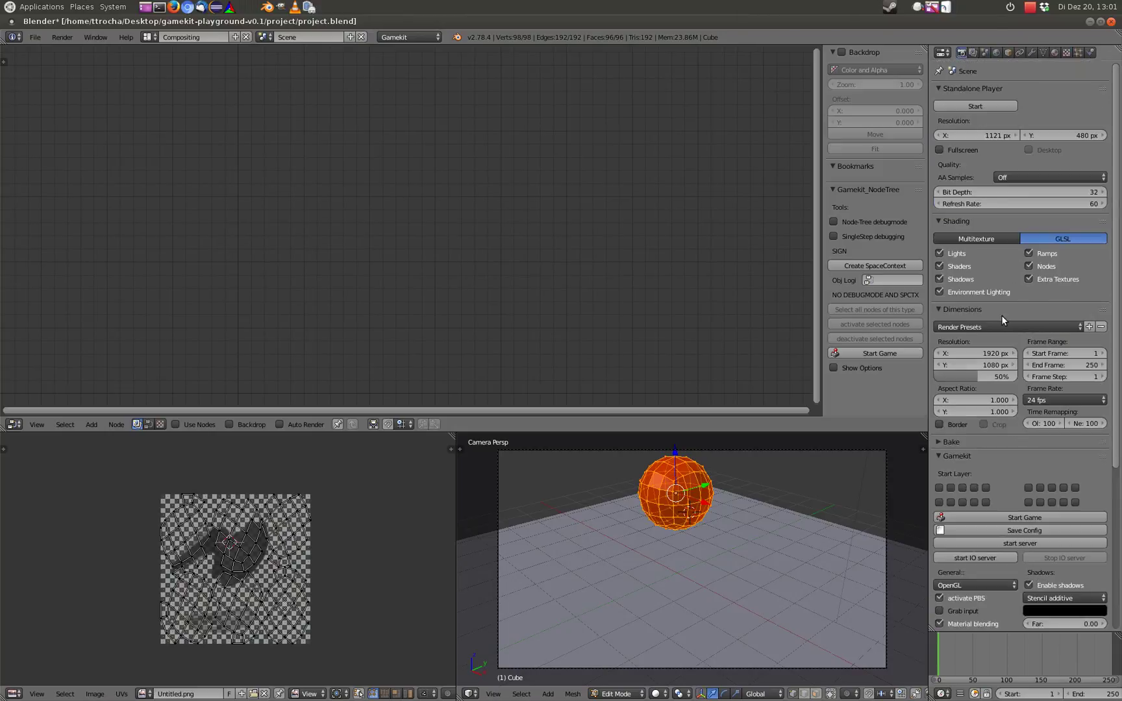
{"action": "left_click", "coordinate": [1034, 516]}
{"action": "key", "text": "Escape"}
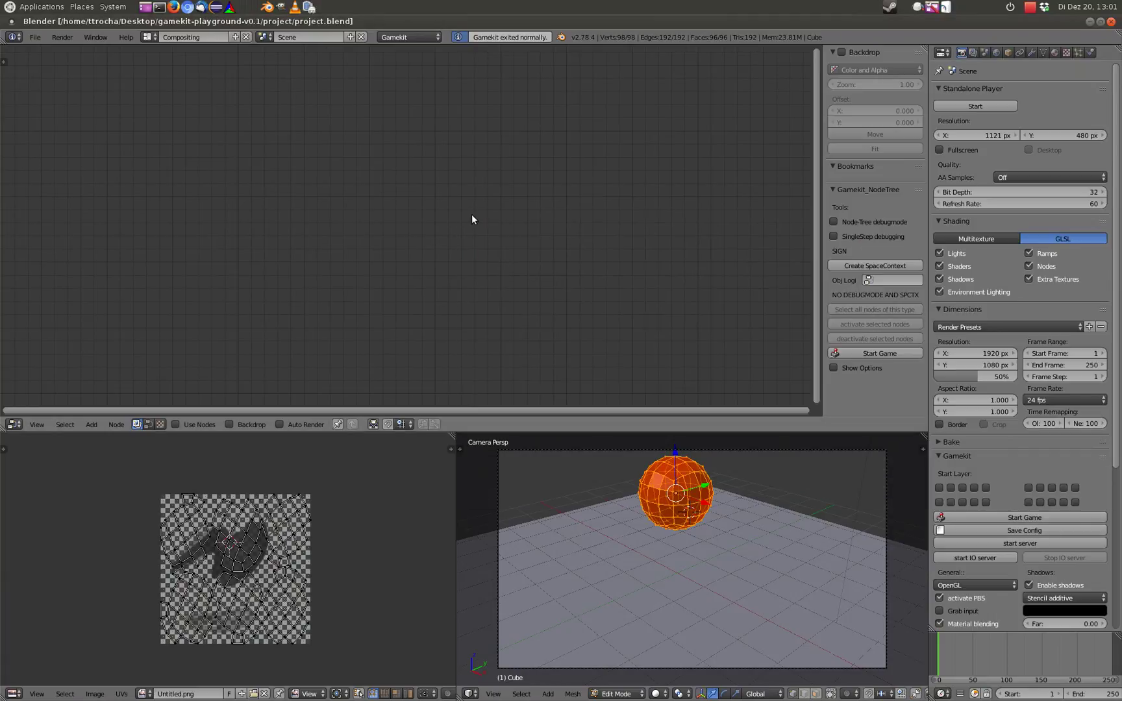
{"action": "scroll", "coordinate": [1026, 406], "scroll_direction": "down", "scroll_amount": 5}
Step: Set the image texture's mapping Size X and Y to 10
{"action": "scroll", "coordinate": [1006, 416], "scroll_direction": "up", "scroll_amount": 1}
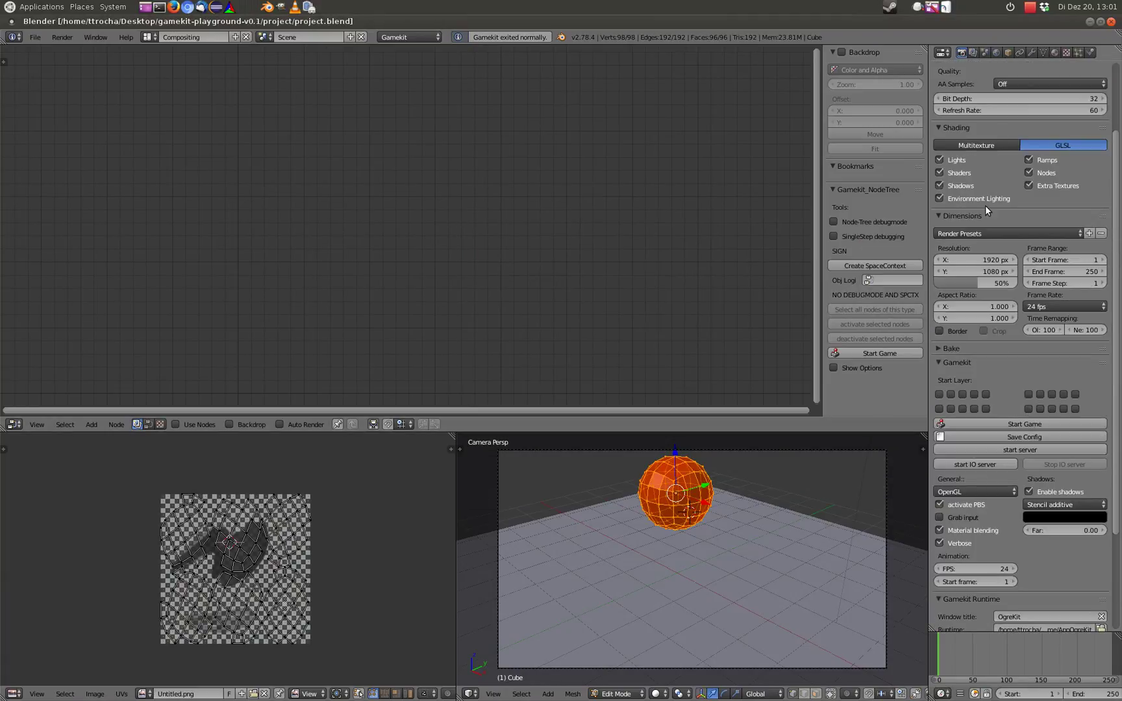
{"action": "left_click", "coordinate": [1065, 51]}
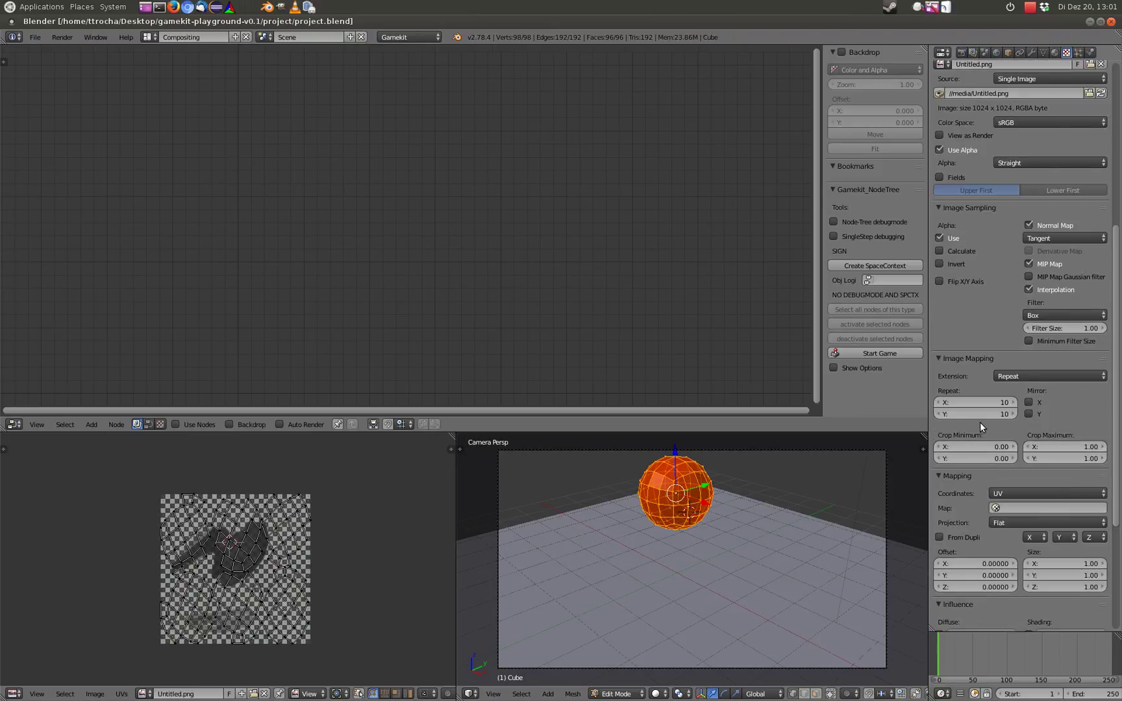
{"action": "scroll", "coordinate": [970, 403], "scroll_direction": "down", "scroll_amount": 4}
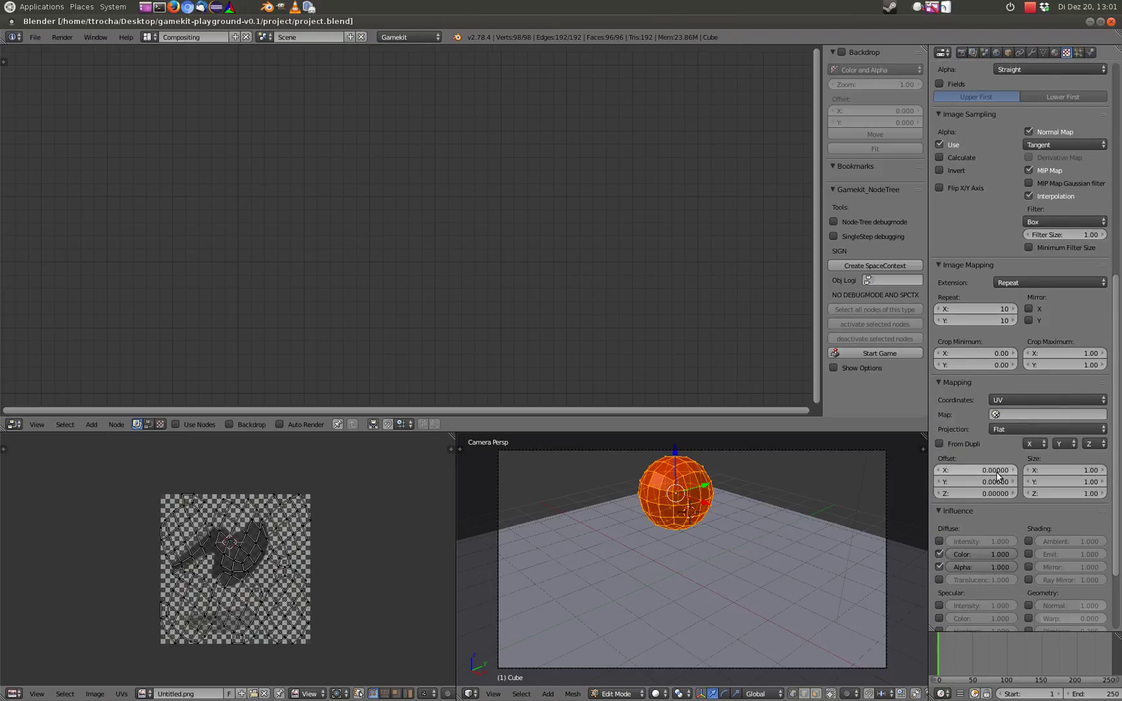
{"action": "left_click", "coordinate": [1061, 473]}
{"action": "type", "text": "10"}
{"action": "key", "text": "Tab"}
{"action": "type", "text": "10"}
{"action": "key", "text": "Return"}
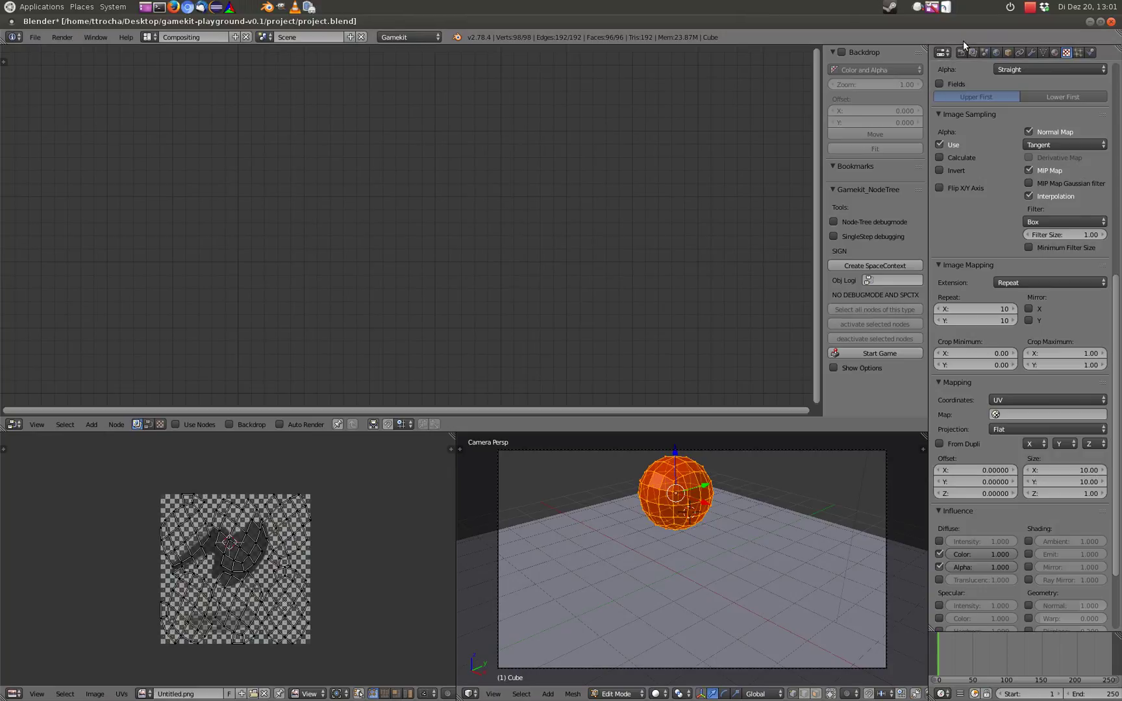
Step: Launch the game in OgreKit again to check the sphere, then quit
{"action": "left_click", "coordinate": [961, 52]}
{"action": "left_click", "coordinate": [1026, 425]}
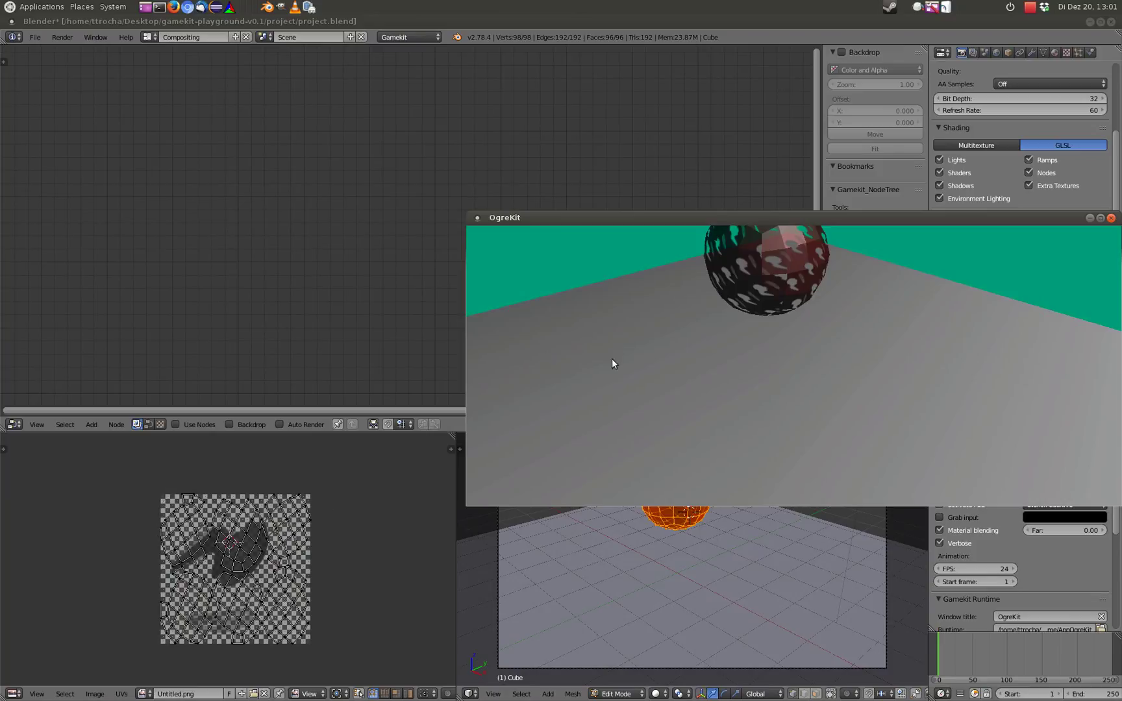
{"action": "key", "text": "Escape"}
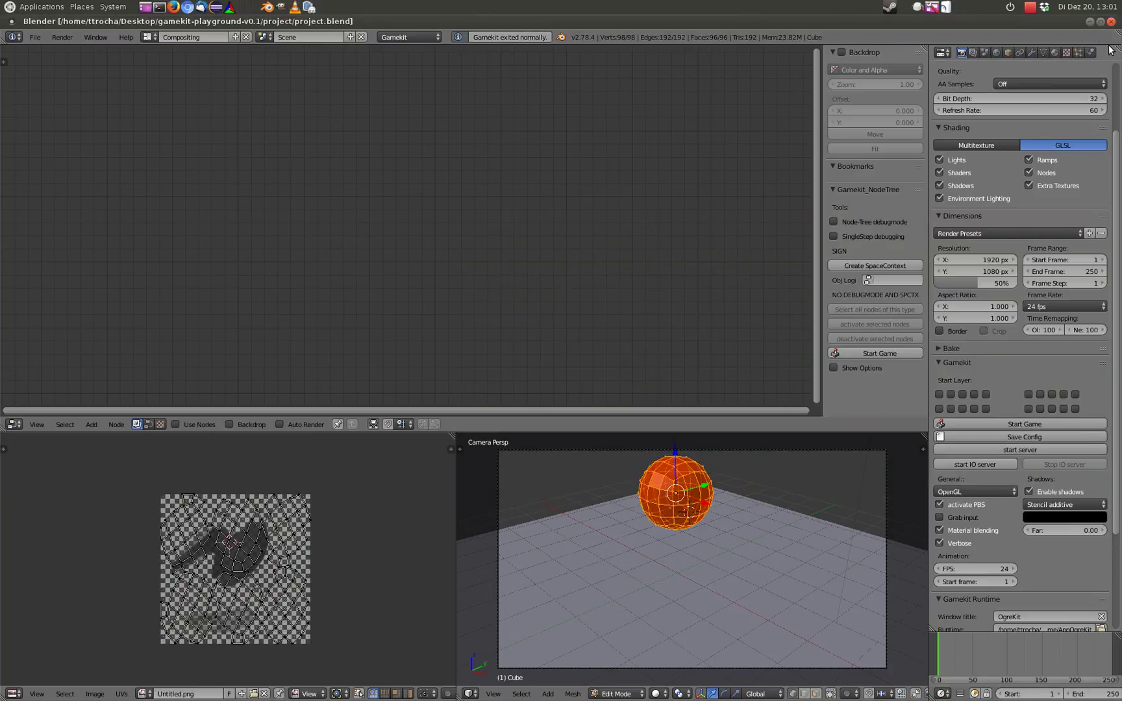
Step: Collapse the tiling options and open the Map field's UV map list
{"action": "left_click", "coordinate": [1066, 51]}
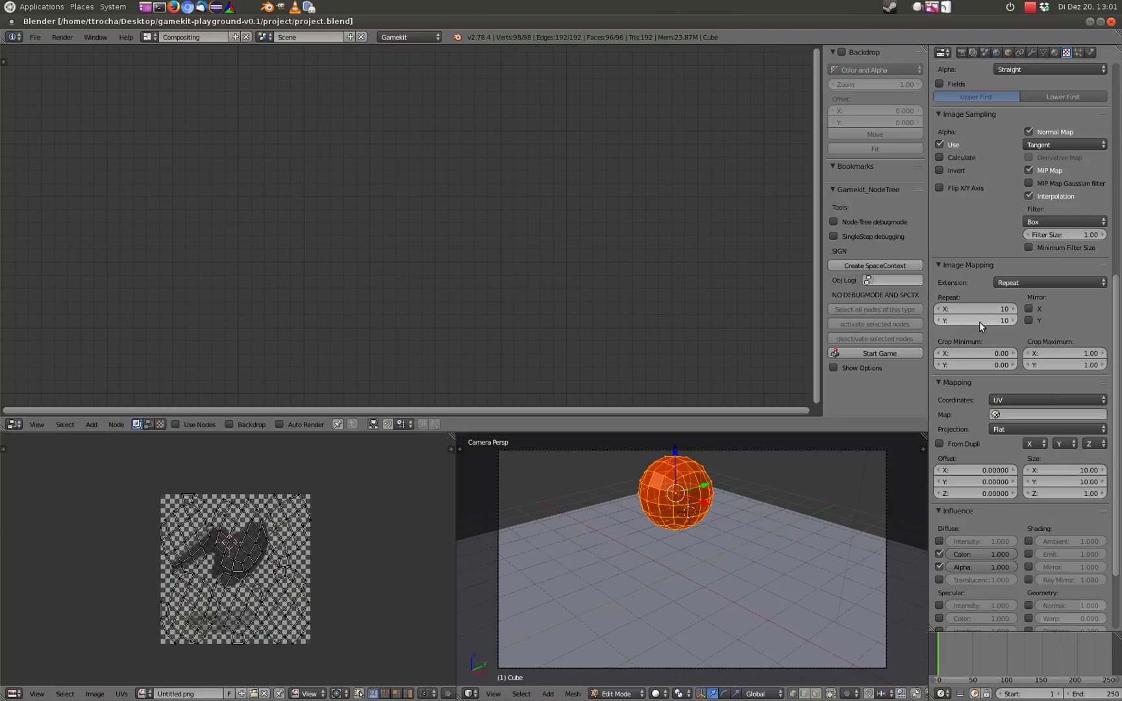
{"action": "left_click", "coordinate": [937, 266]}
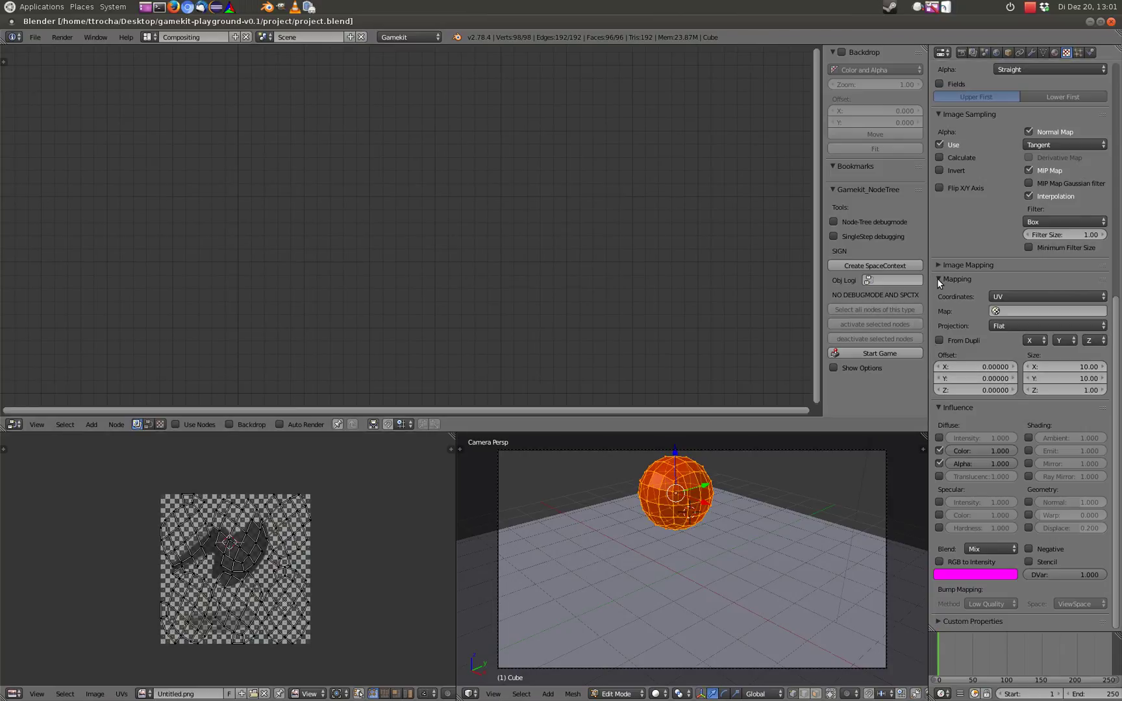
{"action": "left_click", "coordinate": [1007, 311]}
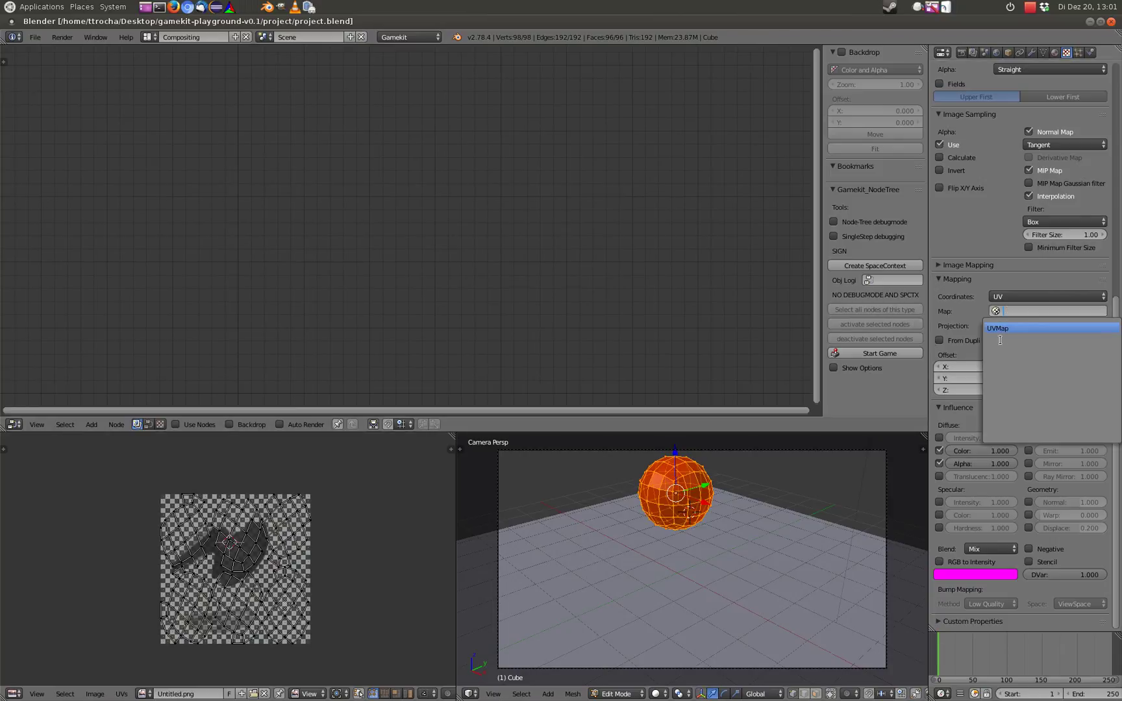
{"action": "left_click", "coordinate": [960, 315]}
{"action": "left_click", "coordinate": [1019, 310]}
{"action": "left_click", "coordinate": [970, 310]}
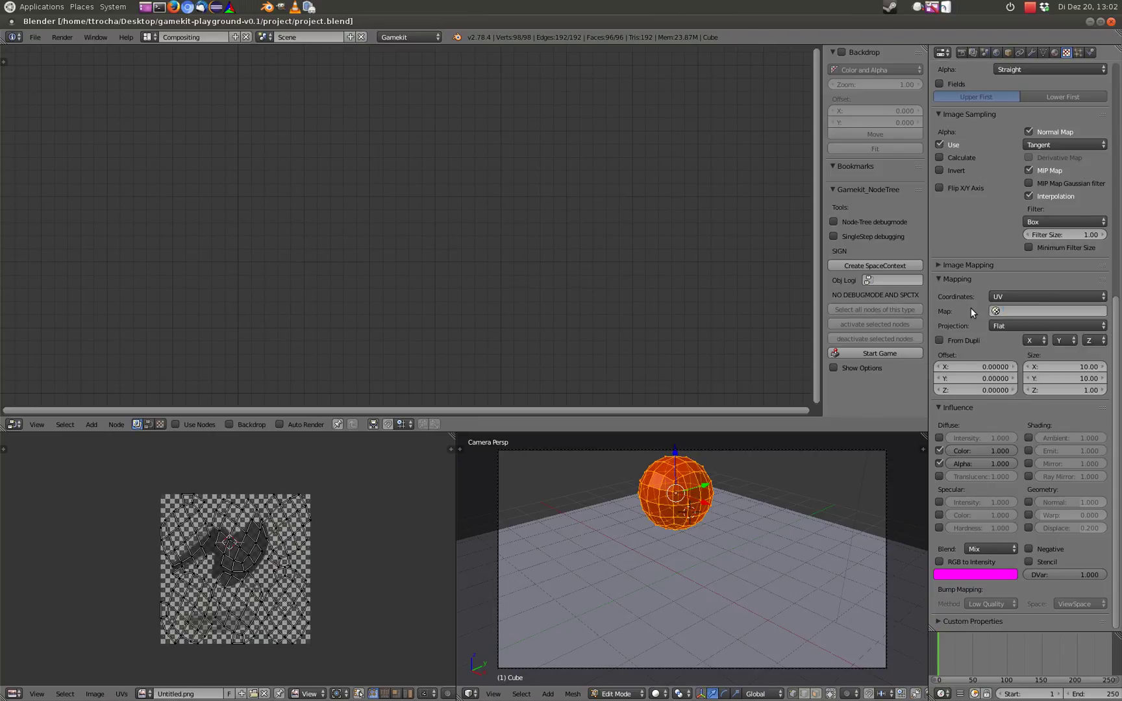
{"action": "left_click", "coordinate": [1018, 326]}
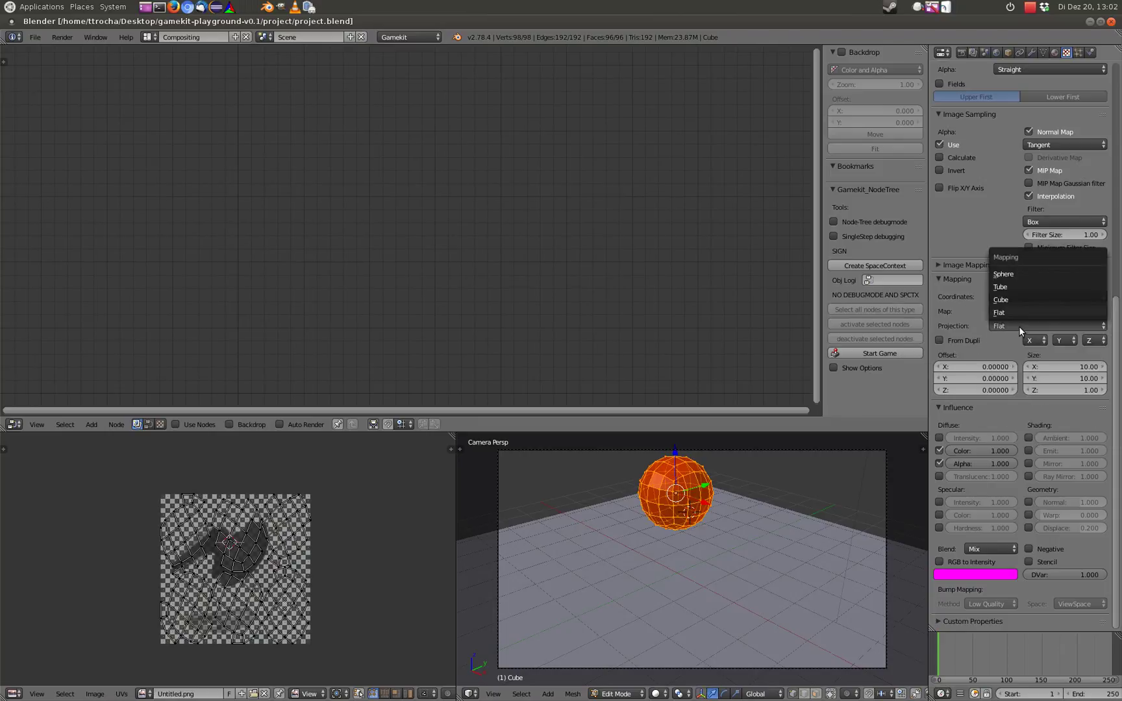
{"action": "left_click", "coordinate": [977, 327]}
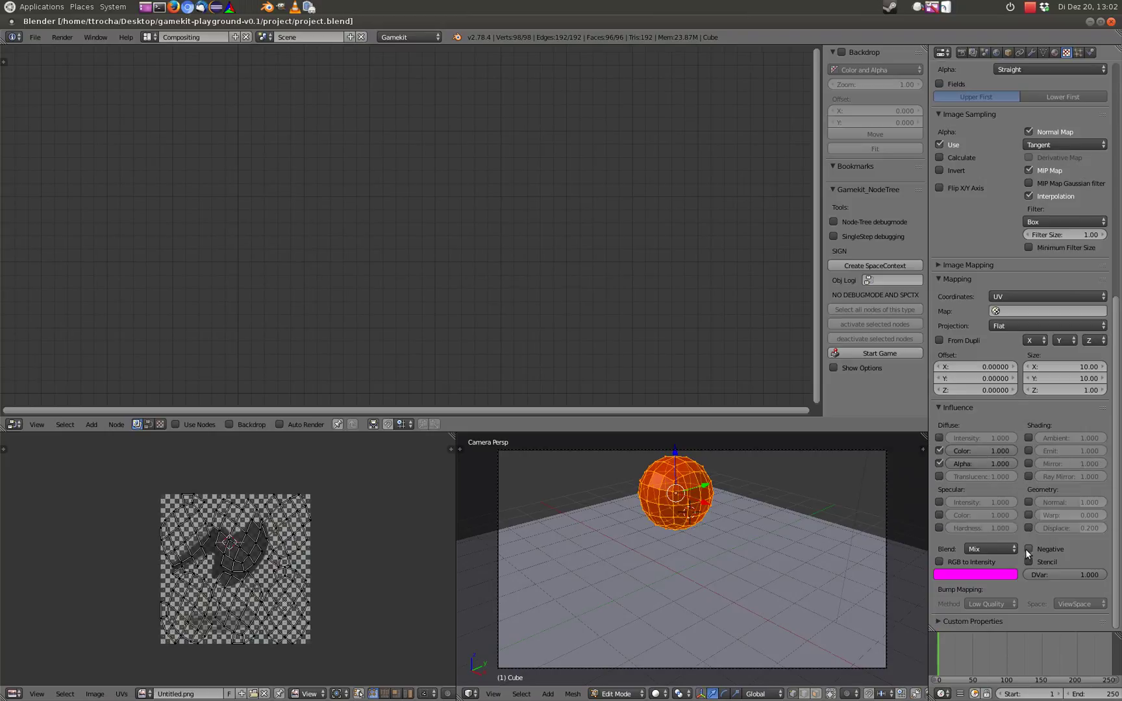
{"action": "left_click", "coordinate": [1027, 497]}
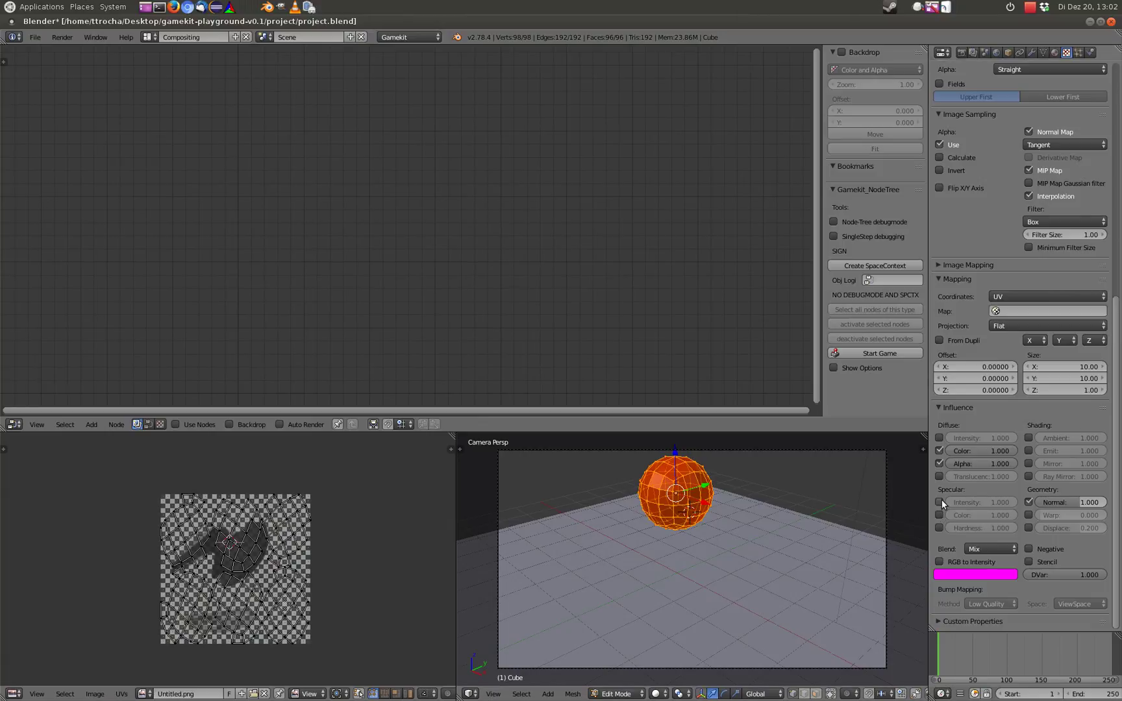
{"action": "left_click", "coordinate": [986, 548]}
{"action": "left_click", "coordinate": [1011, 547]}
{"action": "scroll", "coordinate": [1004, 524], "scroll_direction": "up", "scroll_amount": 8}
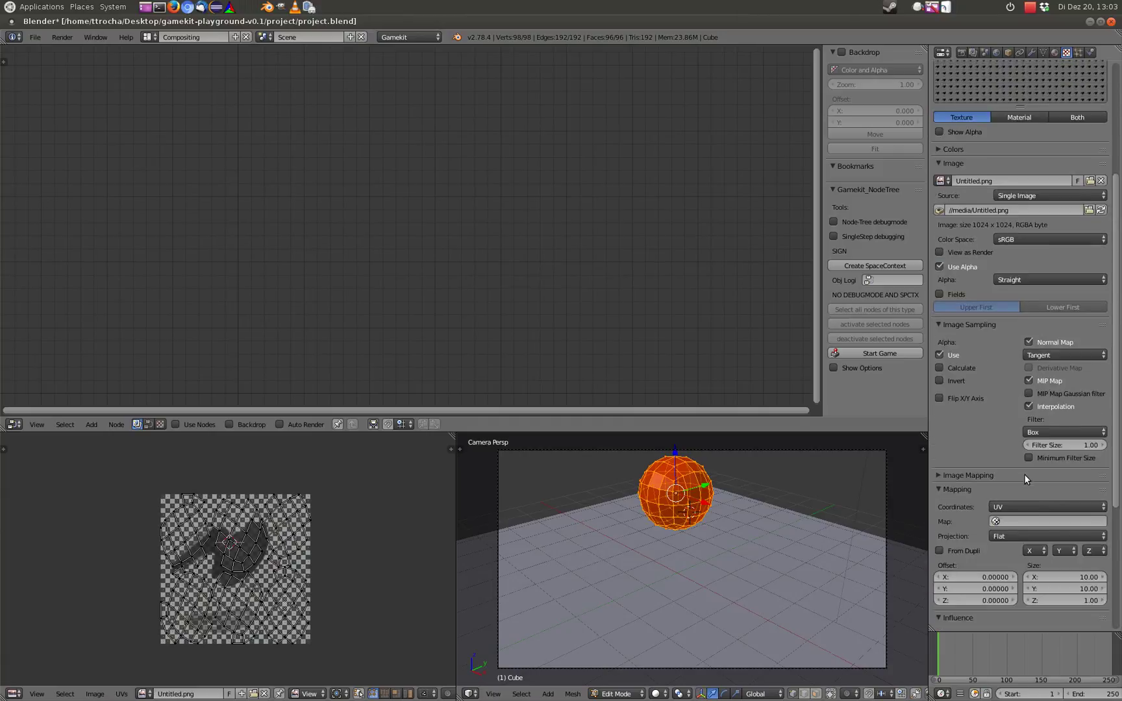
{"action": "scroll", "coordinate": [1025, 465], "scroll_direction": "up", "scroll_amount": 6}
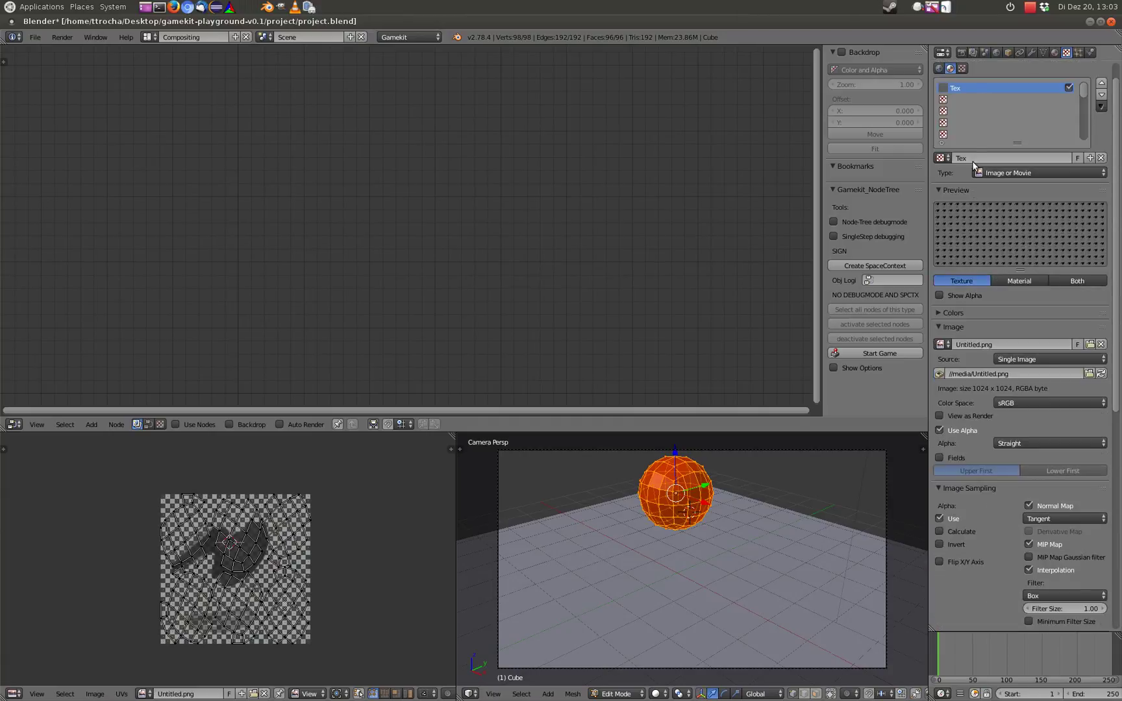
{"action": "scroll", "coordinate": [993, 457], "scroll_direction": "down", "scroll_amount": 14}
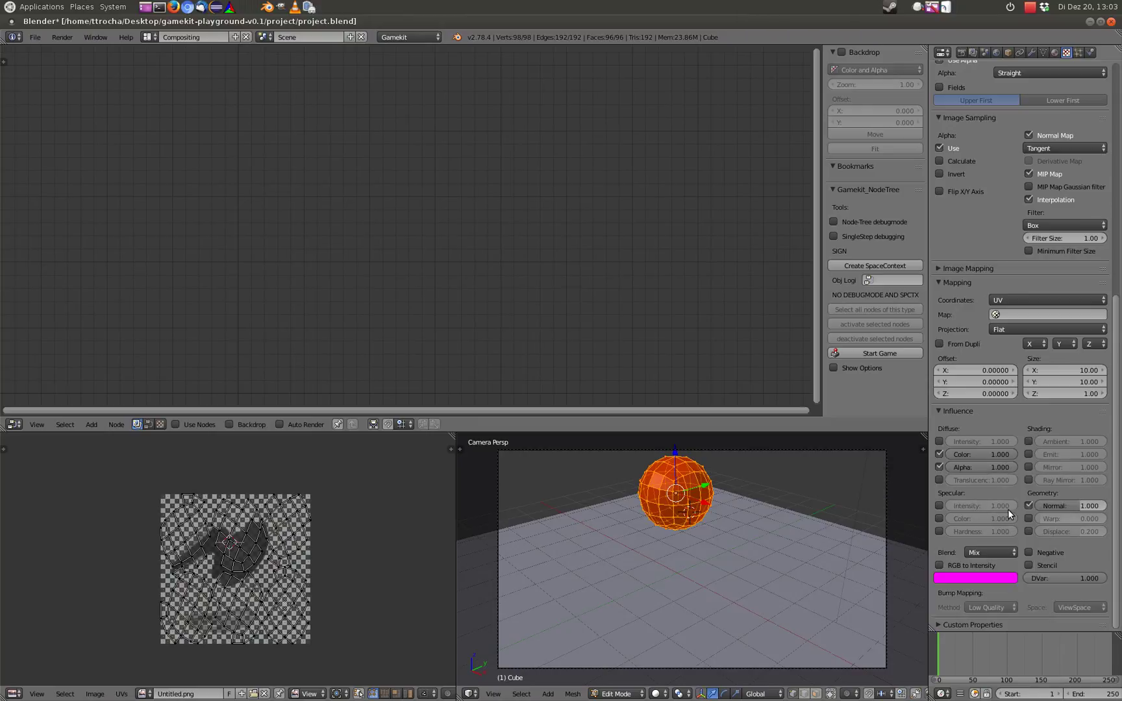
{"action": "scroll", "coordinate": [1018, 470], "scroll_direction": "up", "scroll_amount": 3}
{"action": "scroll", "coordinate": [1021, 448], "scroll_direction": "down", "scroll_amount": 3}
{"action": "scroll", "coordinate": [1021, 448], "scroll_direction": "up", "scroll_amount": 15}
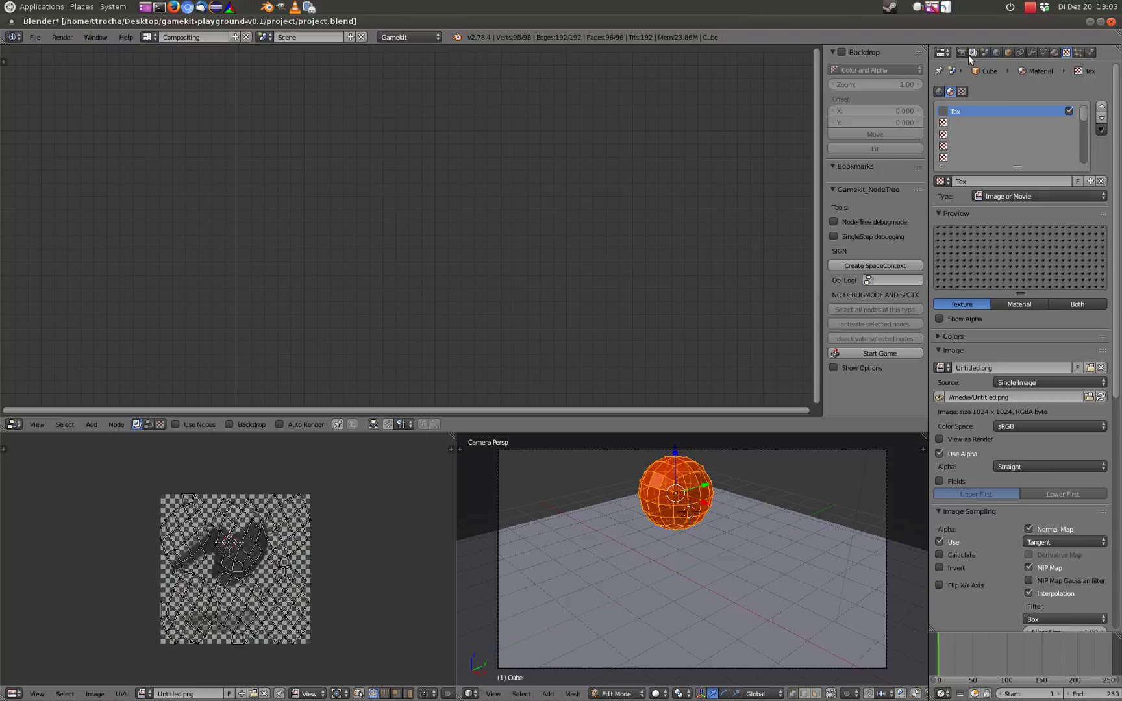
Step: Leave Edit Mode for Object Mode and show the sphere's red material settings
{"action": "left_click", "coordinate": [1056, 55]}
{"action": "left_click", "coordinate": [961, 53]}
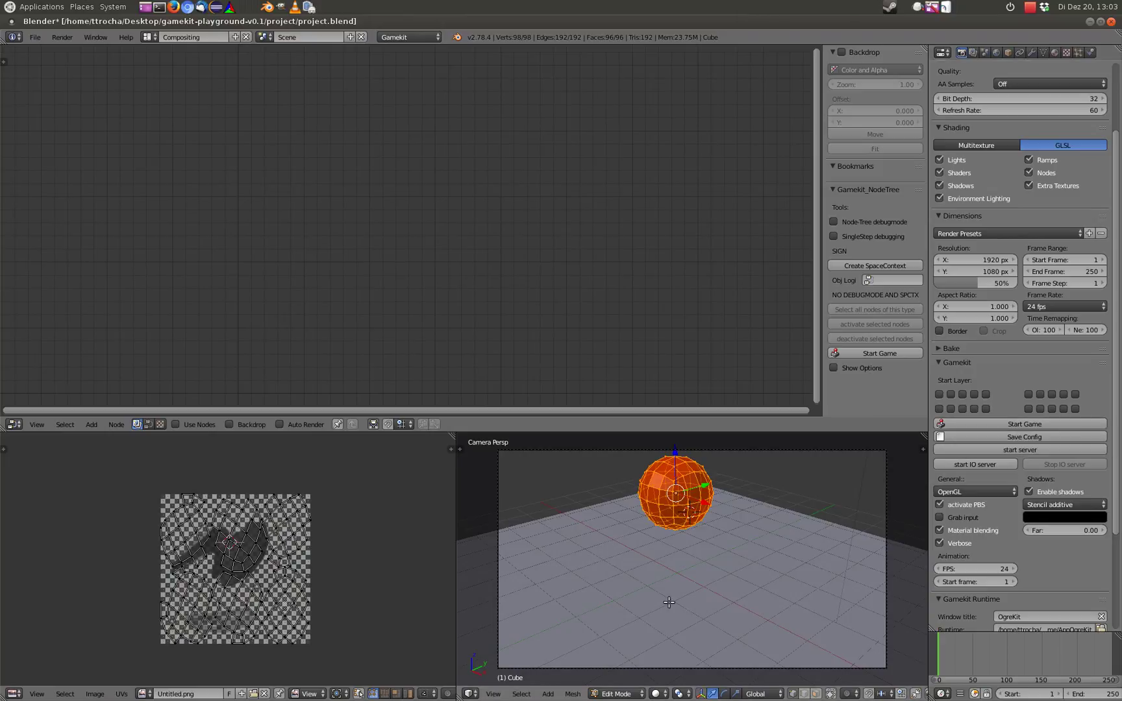
{"action": "key", "text": "Tab"}
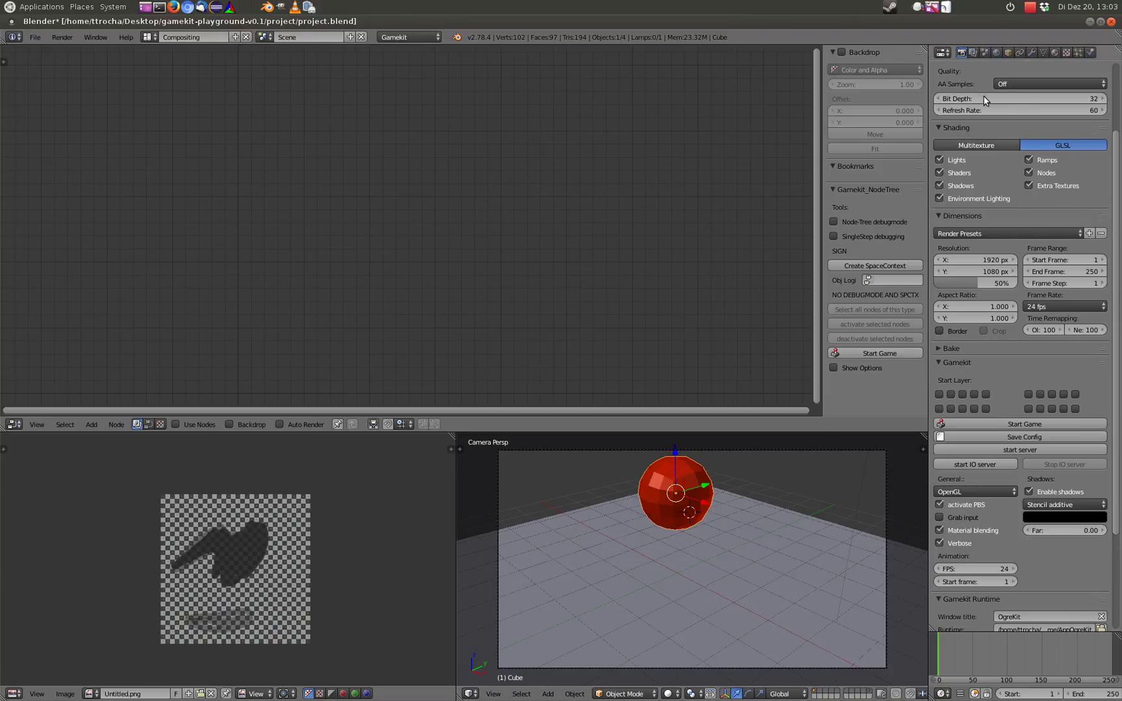
{"action": "left_click", "coordinate": [1066, 52]}
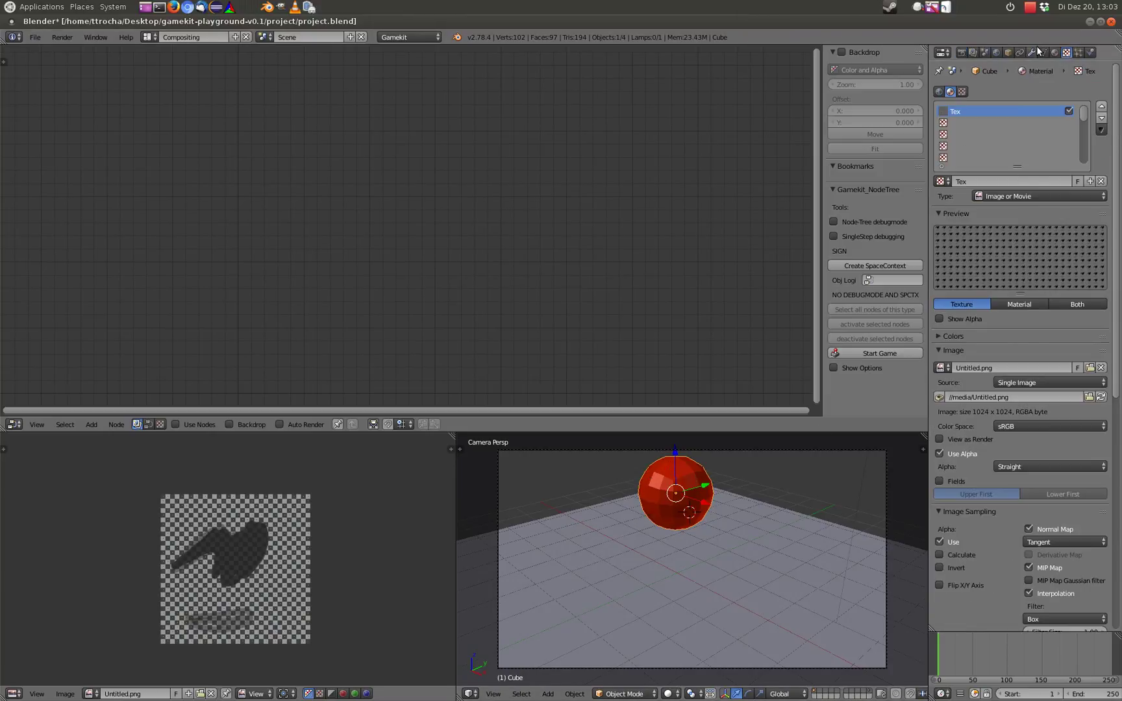
{"action": "left_click", "coordinate": [1055, 52]}
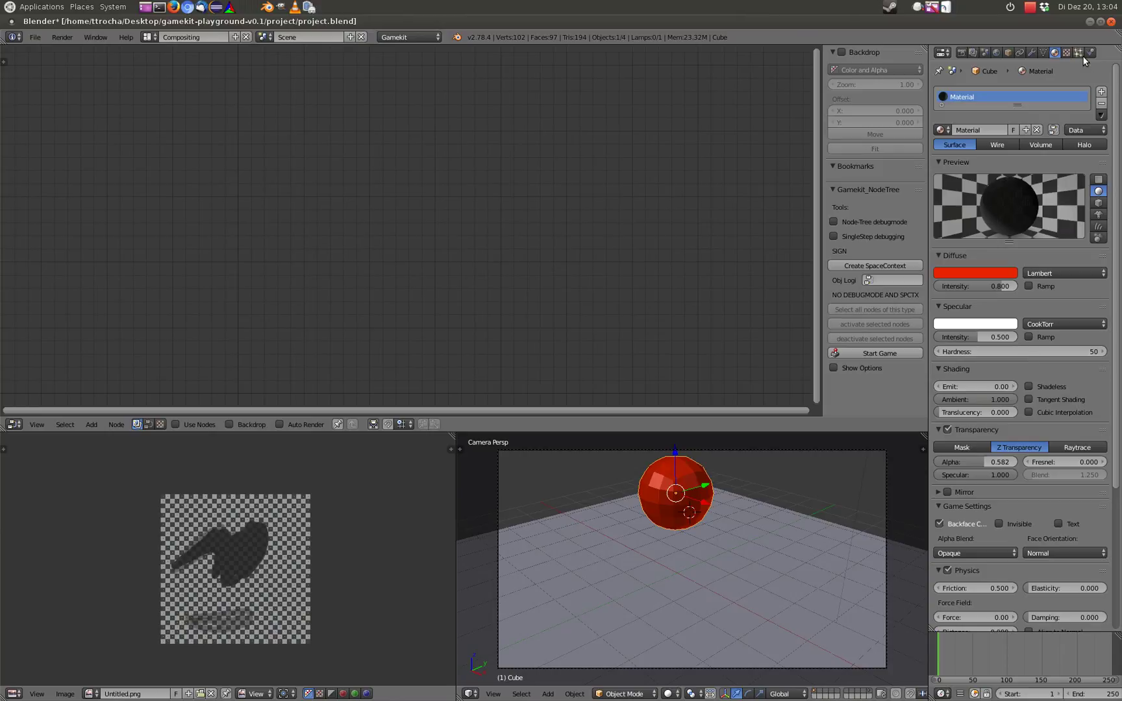
Step: Enable the Diffuse Ramp on the sphere's material
{"action": "left_click", "coordinate": [1027, 286]}
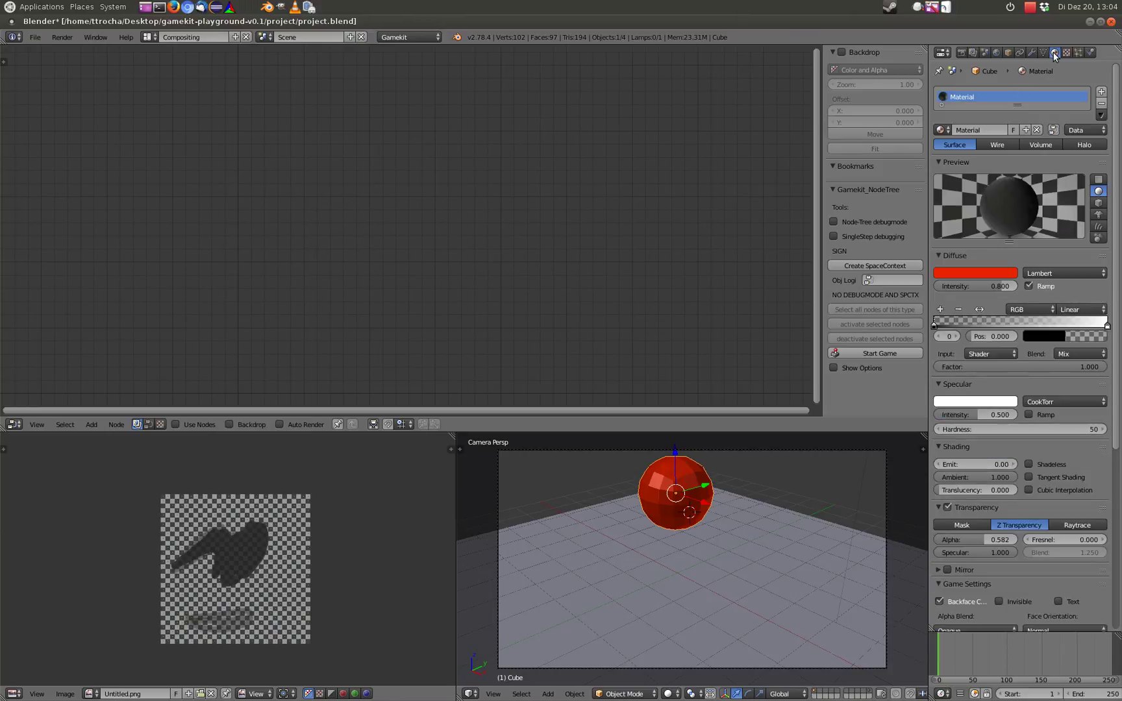
{"action": "left_click", "coordinate": [961, 53]}
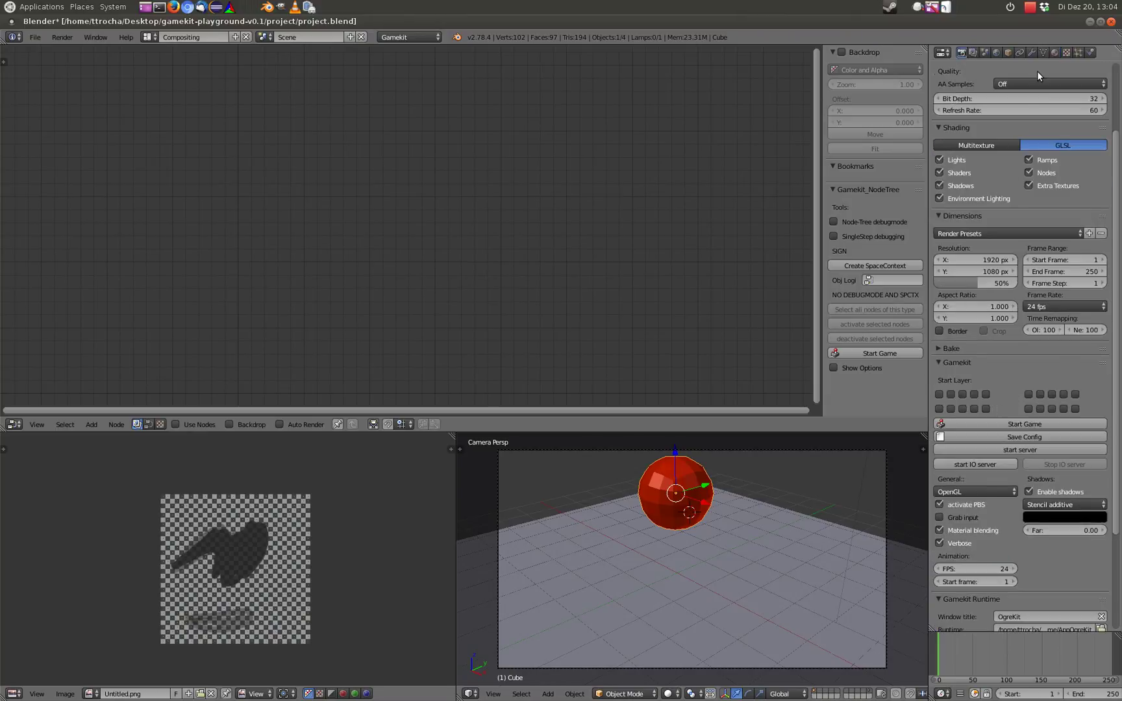
{"action": "left_click", "coordinate": [1054, 53]}
{"action": "left_click", "coordinate": [1066, 52]}
{"action": "left_click", "coordinate": [1055, 53]}
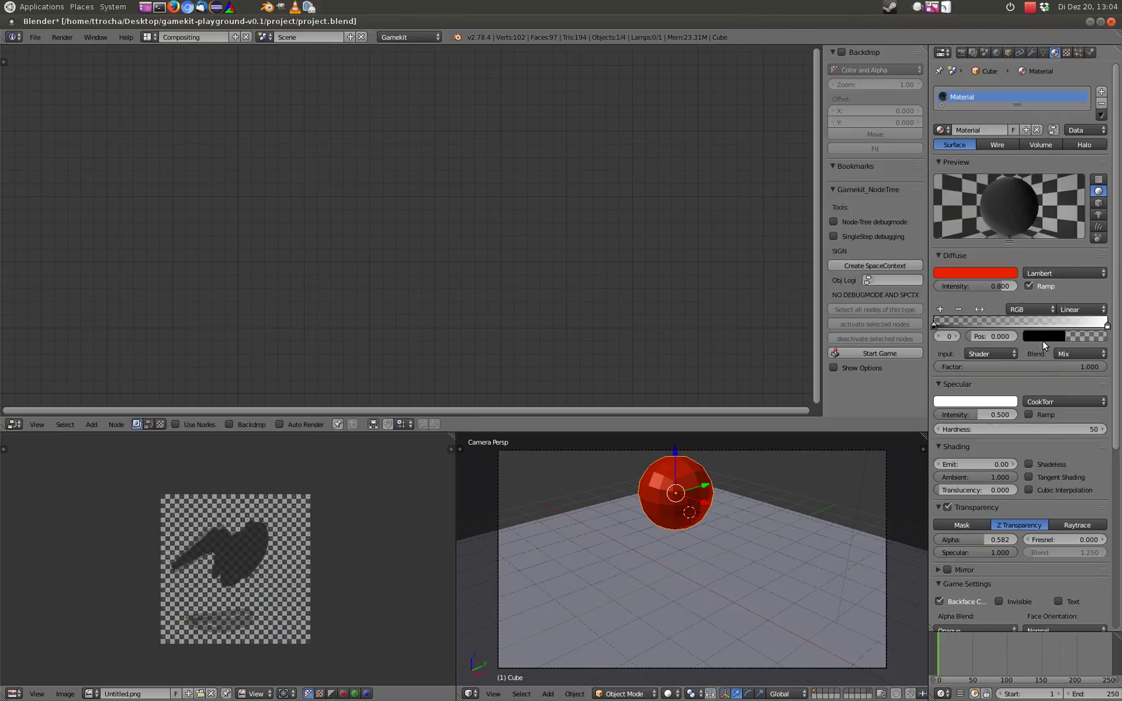
{"action": "left_click", "coordinate": [1029, 286]}
{"action": "left_click", "coordinate": [1029, 287]}
Step: Set the diffuse ramp blend mode to Add
{"action": "left_click", "coordinate": [1074, 354]}
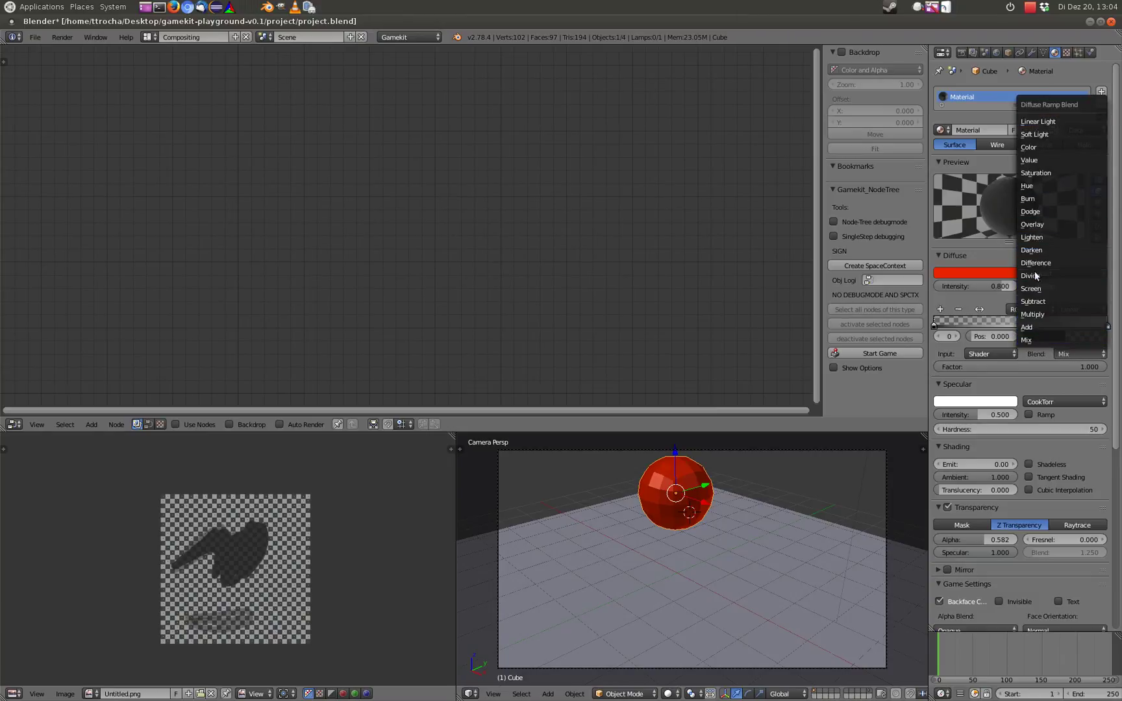
{"action": "left_click", "coordinate": [1037, 328]}
{"action": "left_click", "coordinate": [1075, 353]}
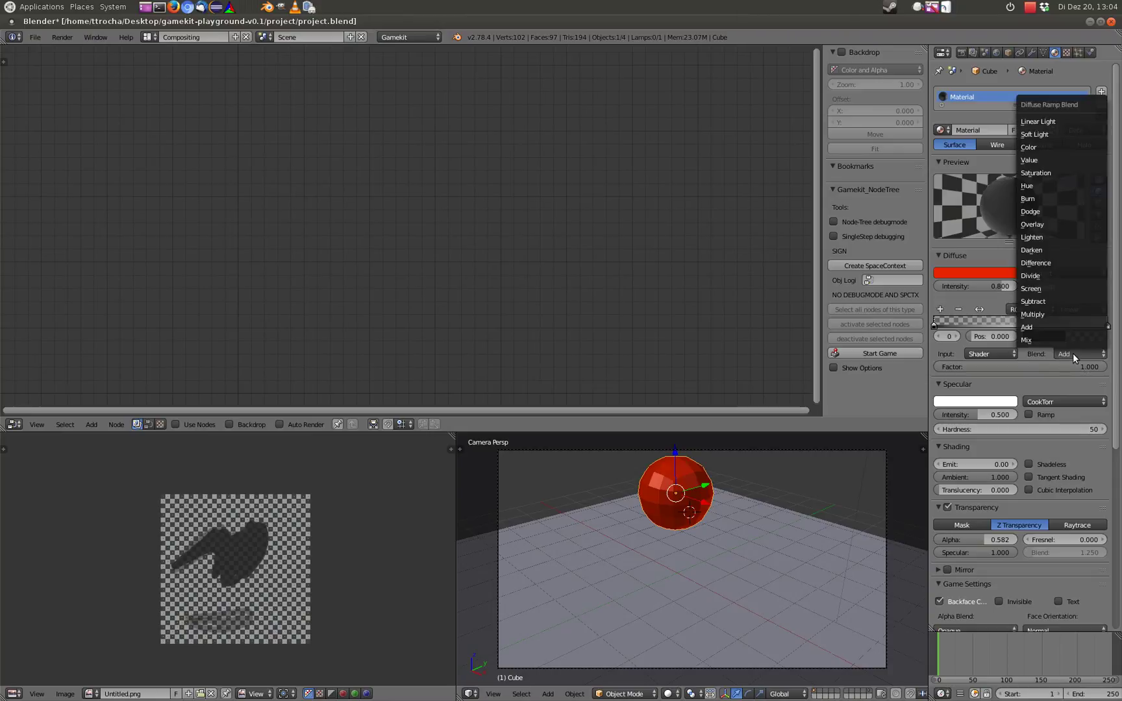
{"action": "left_click", "coordinate": [1039, 341]}
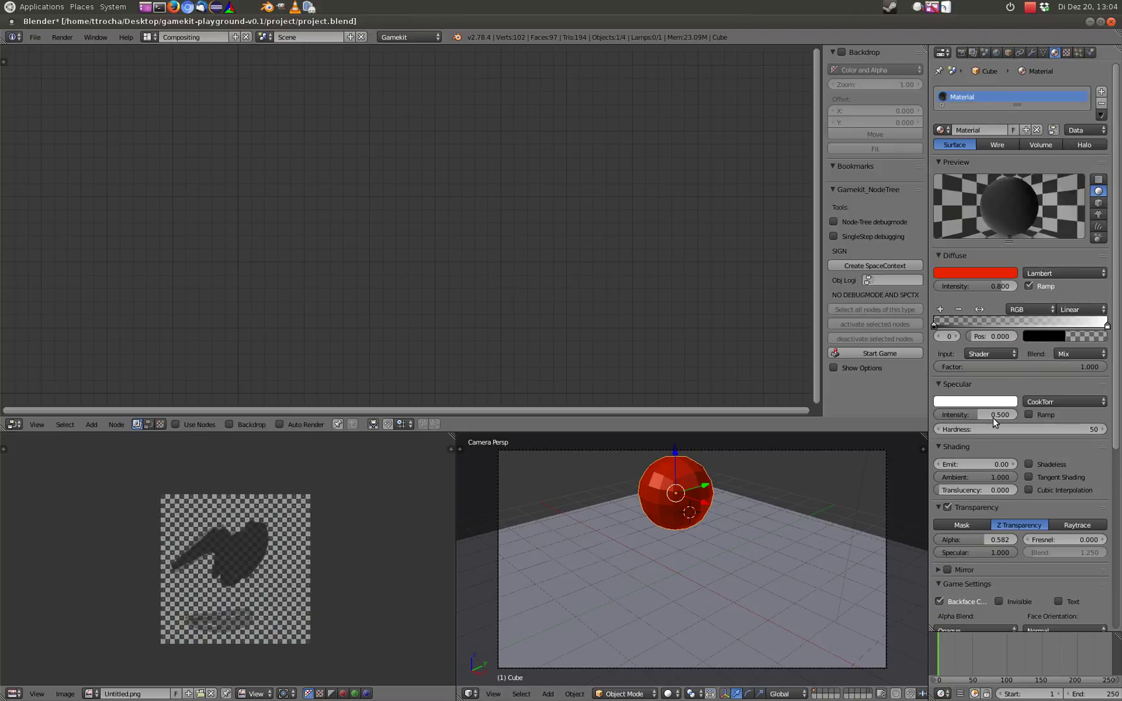
{"action": "left_click", "coordinate": [1074, 352]}
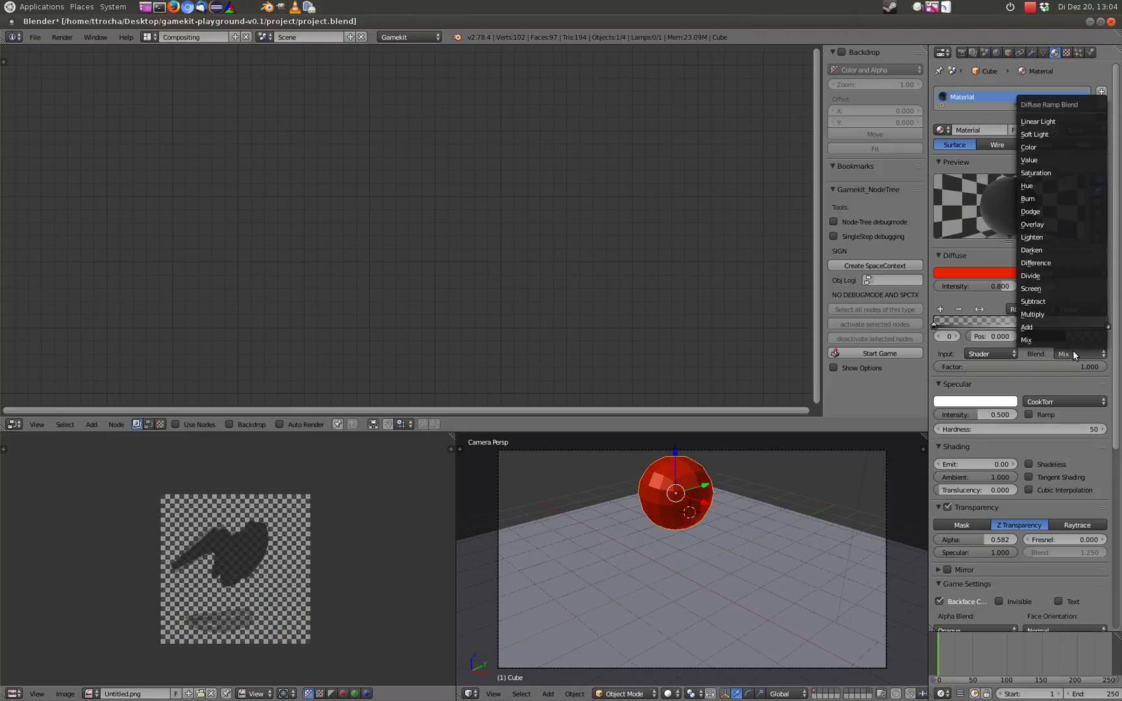
{"action": "left_click", "coordinate": [1046, 328]}
{"action": "left_click", "coordinate": [961, 52]}
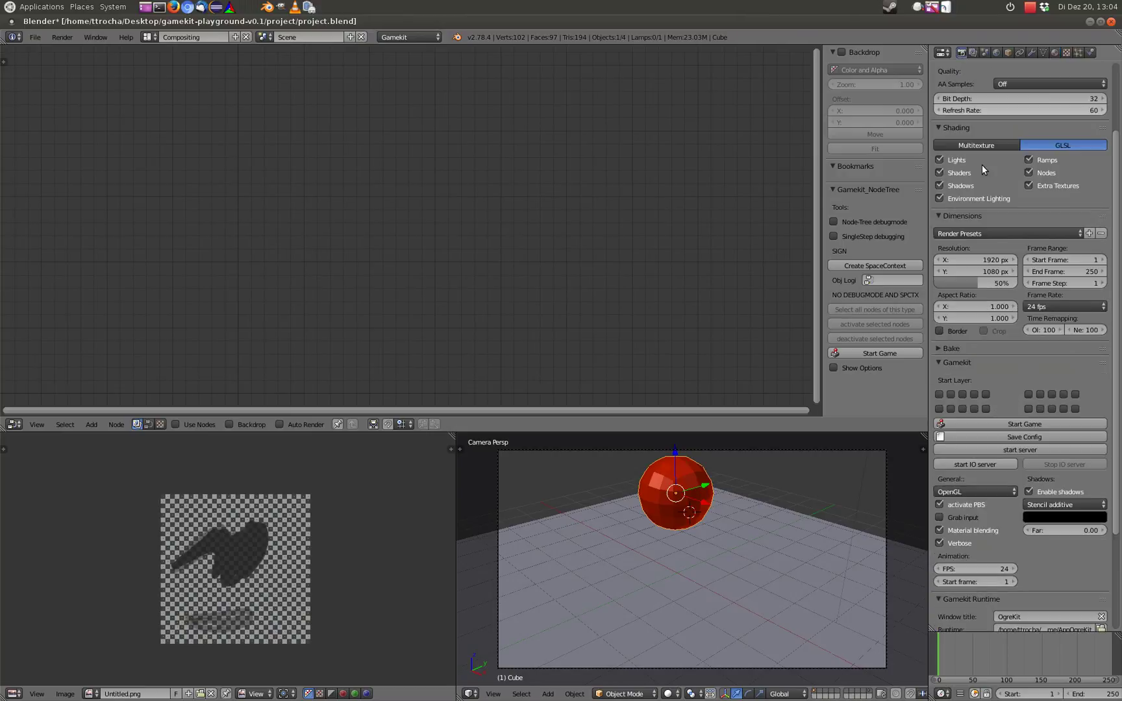
Step: Test-run the sphere in OgreKit, then return to its material settings
{"action": "left_click", "coordinate": [1026, 423]}
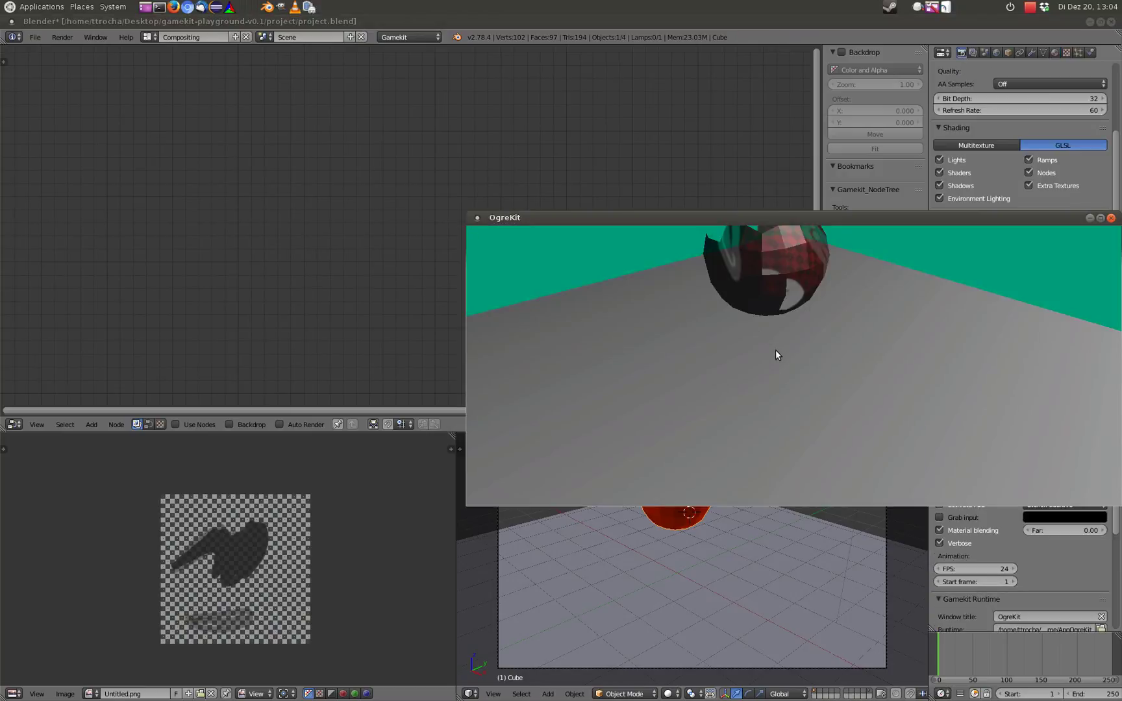
{"action": "key", "text": "Escape"}
{"action": "left_click", "coordinate": [1066, 52]}
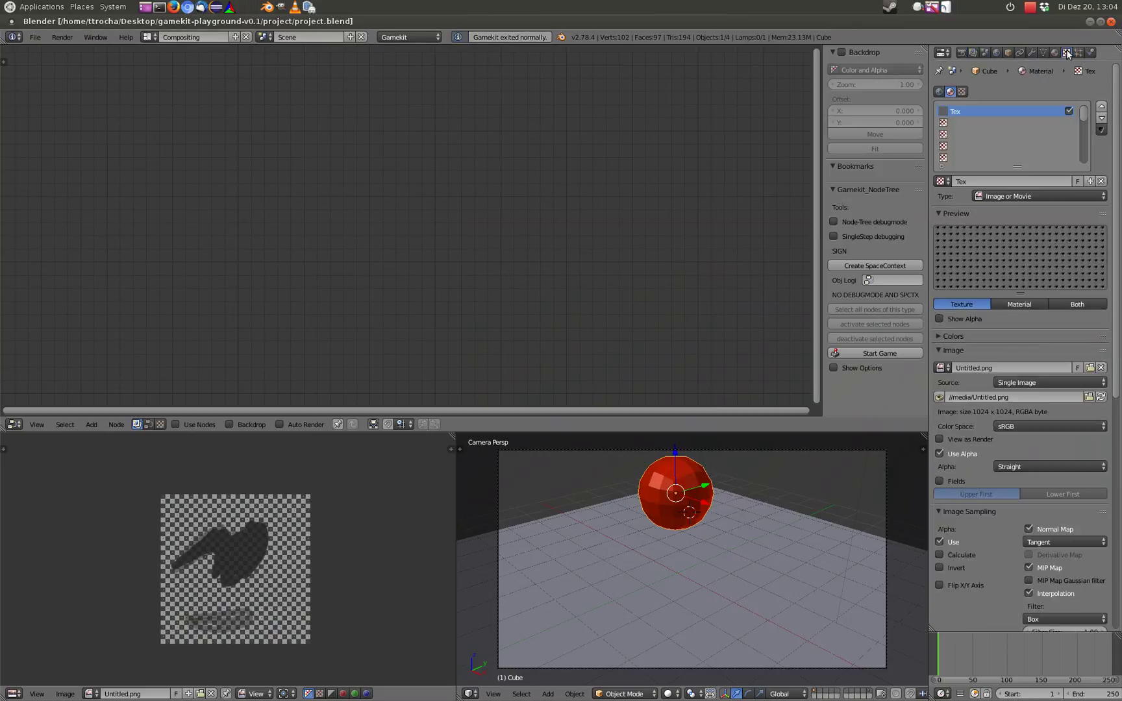
{"action": "left_click", "coordinate": [1055, 51]}
{"action": "left_click", "coordinate": [1066, 52]}
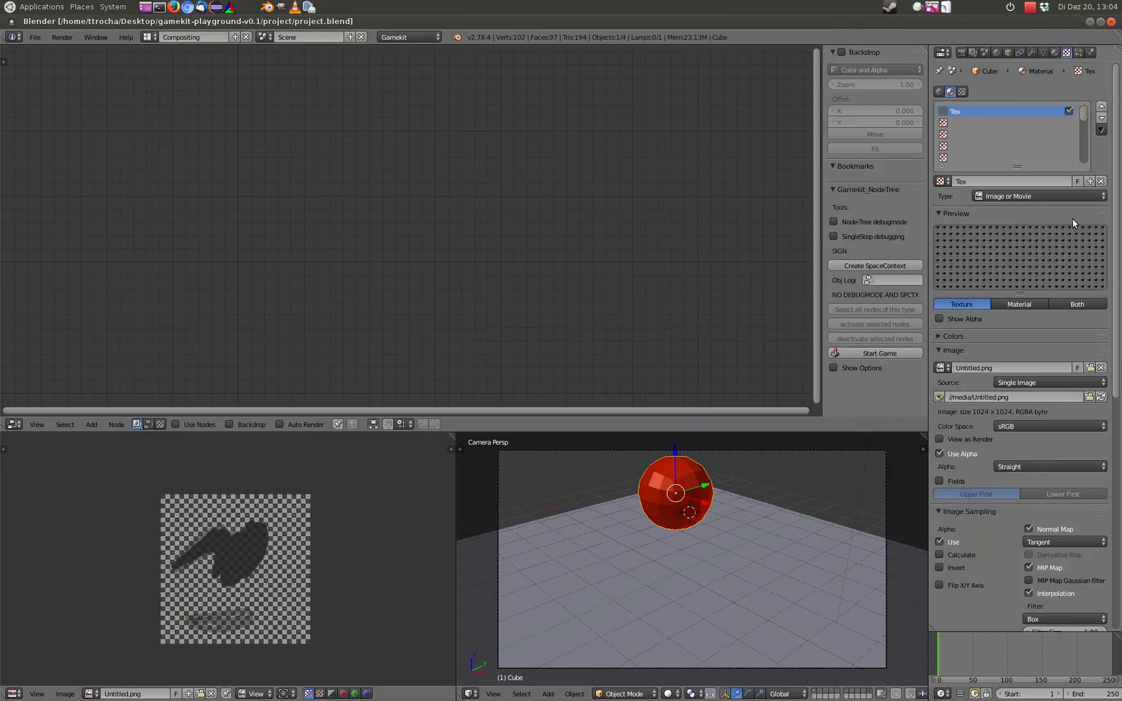
{"action": "left_click", "coordinate": [1055, 52]}
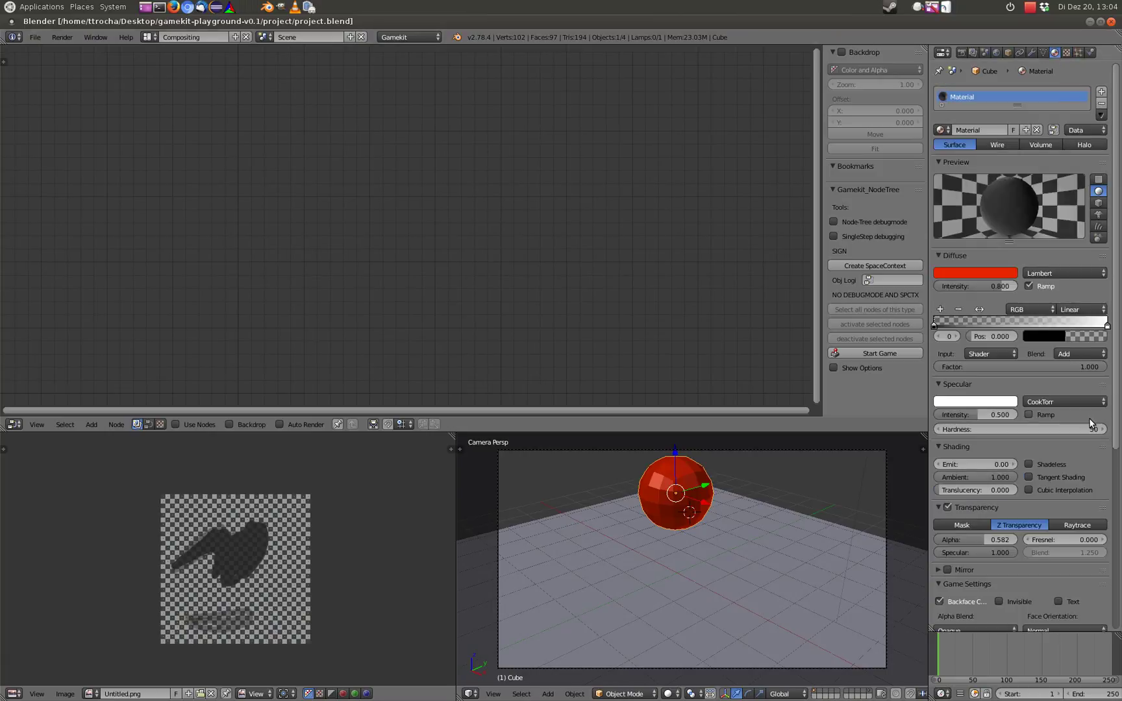
Step: Change the ramp blend to Subtract and test it again in OgreKit
{"action": "left_click", "coordinate": [1082, 357]}
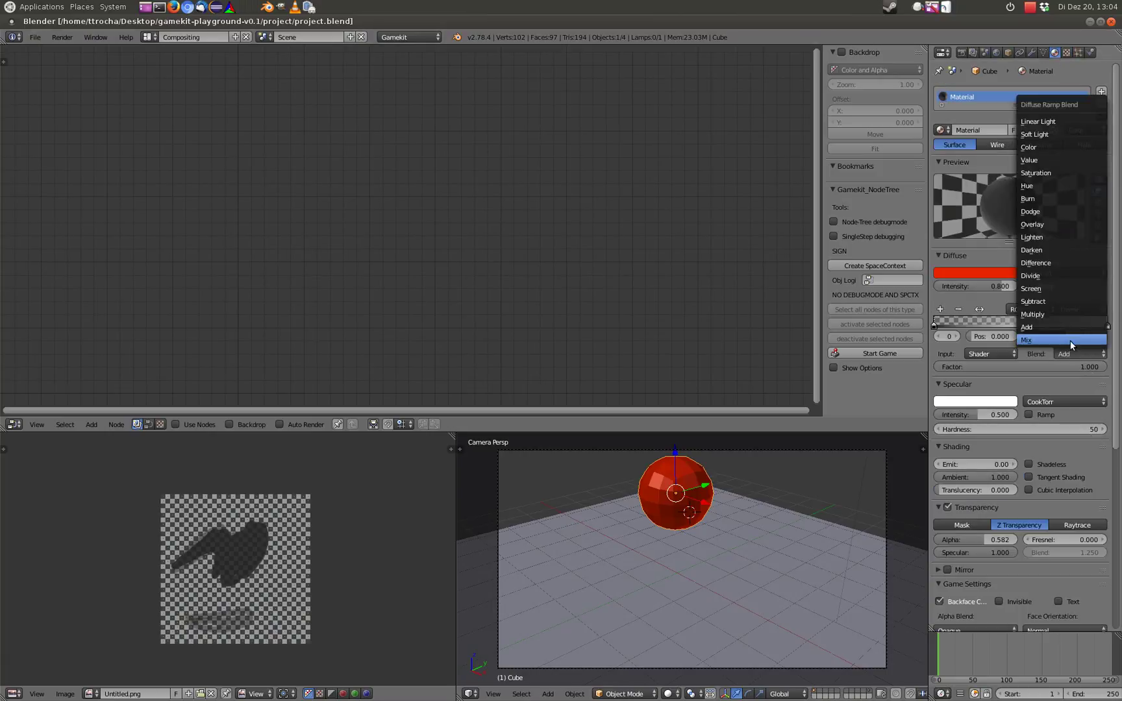
{"action": "left_click", "coordinate": [1071, 303]}
{"action": "left_click", "coordinate": [961, 57]}
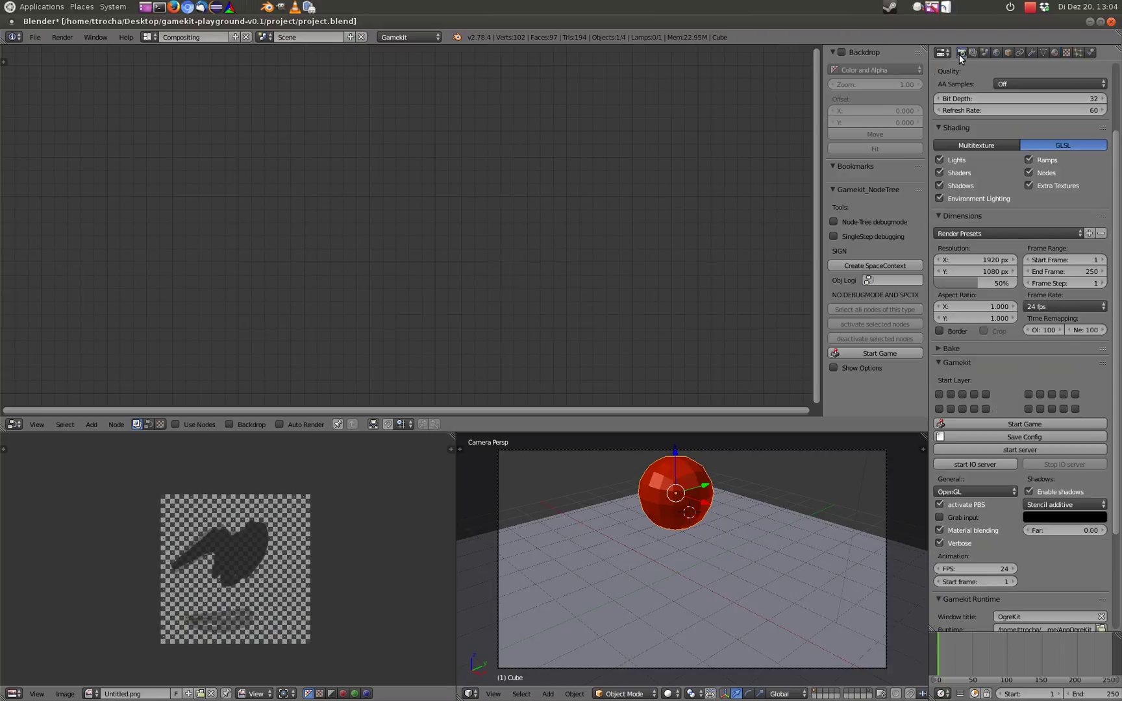
{"action": "left_click", "coordinate": [1011, 423]}
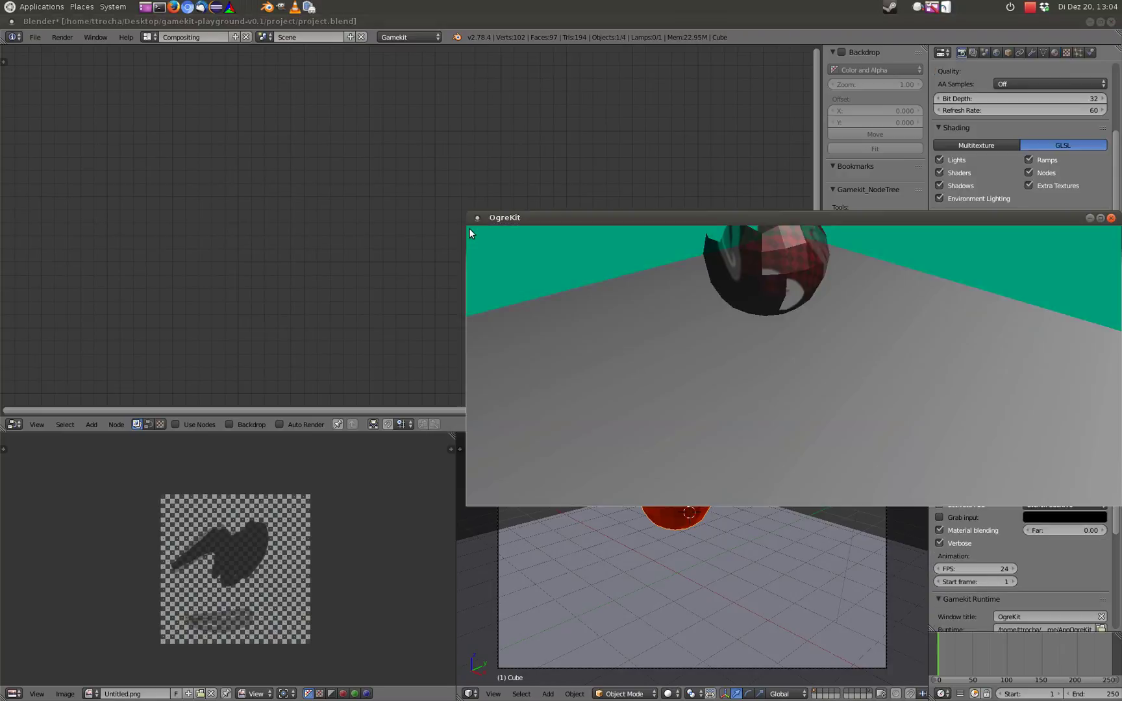
{"action": "key", "text": "Escape"}
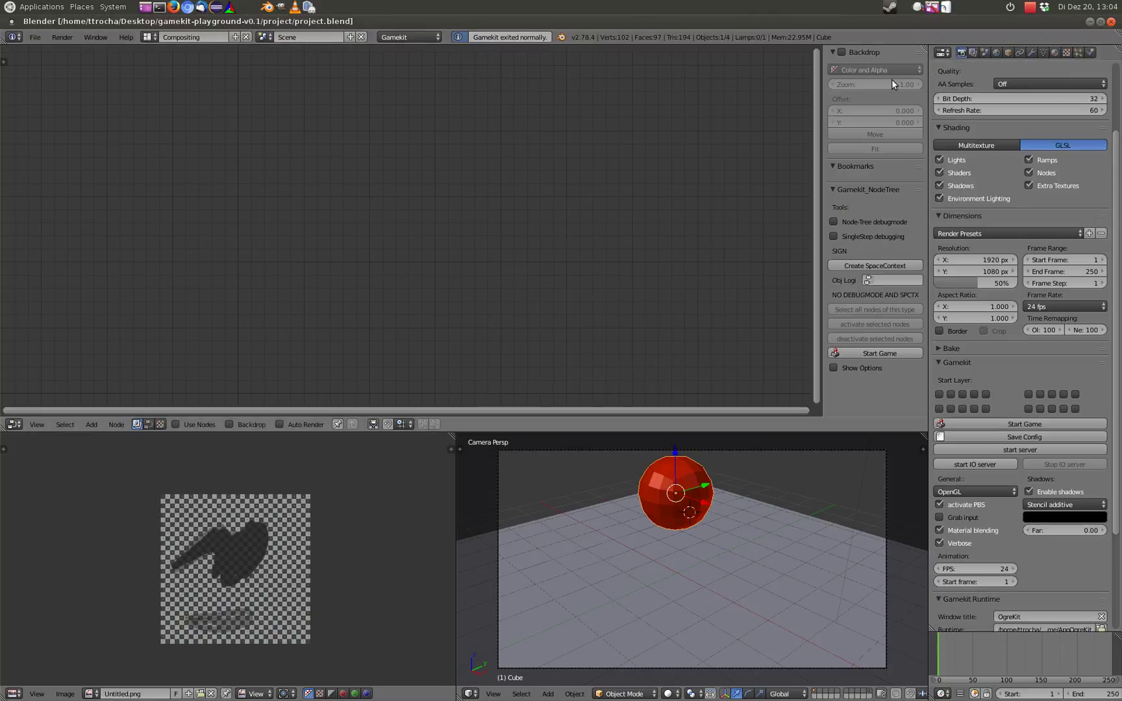
{"action": "left_click", "coordinate": [1055, 54]}
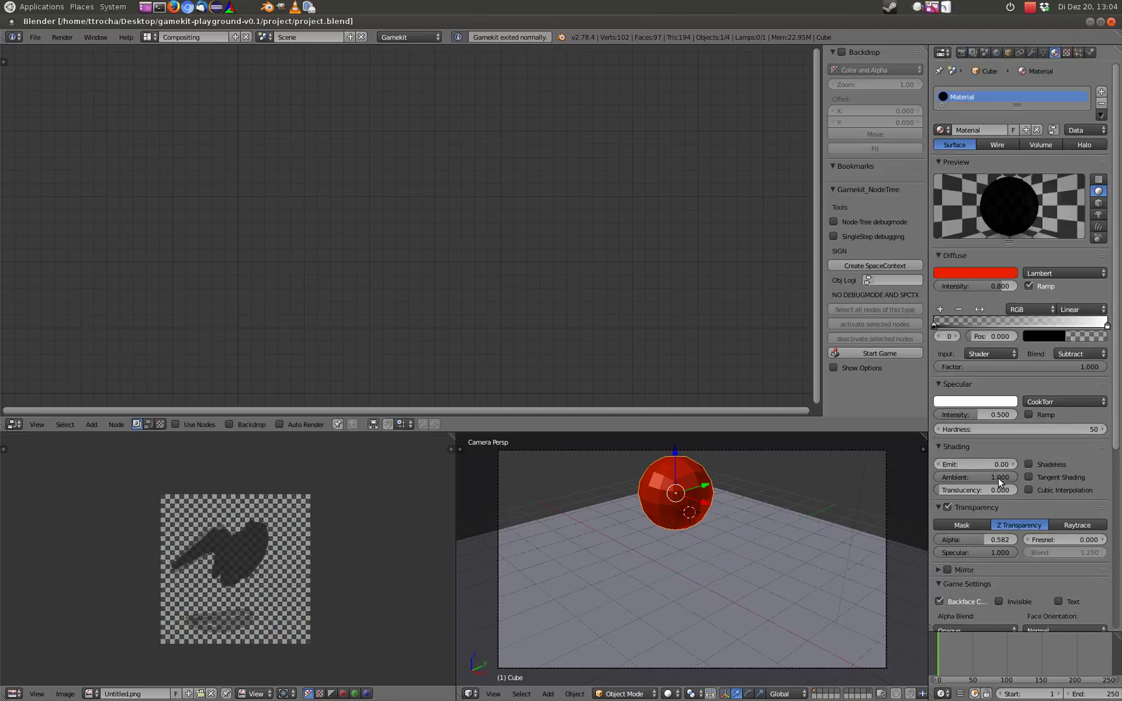
Step: Uncheck the image texture's Alpha influence and launch the game in OgreKit
{"action": "scroll", "coordinate": [1004, 469], "scroll_direction": "down", "scroll_amount": 4}
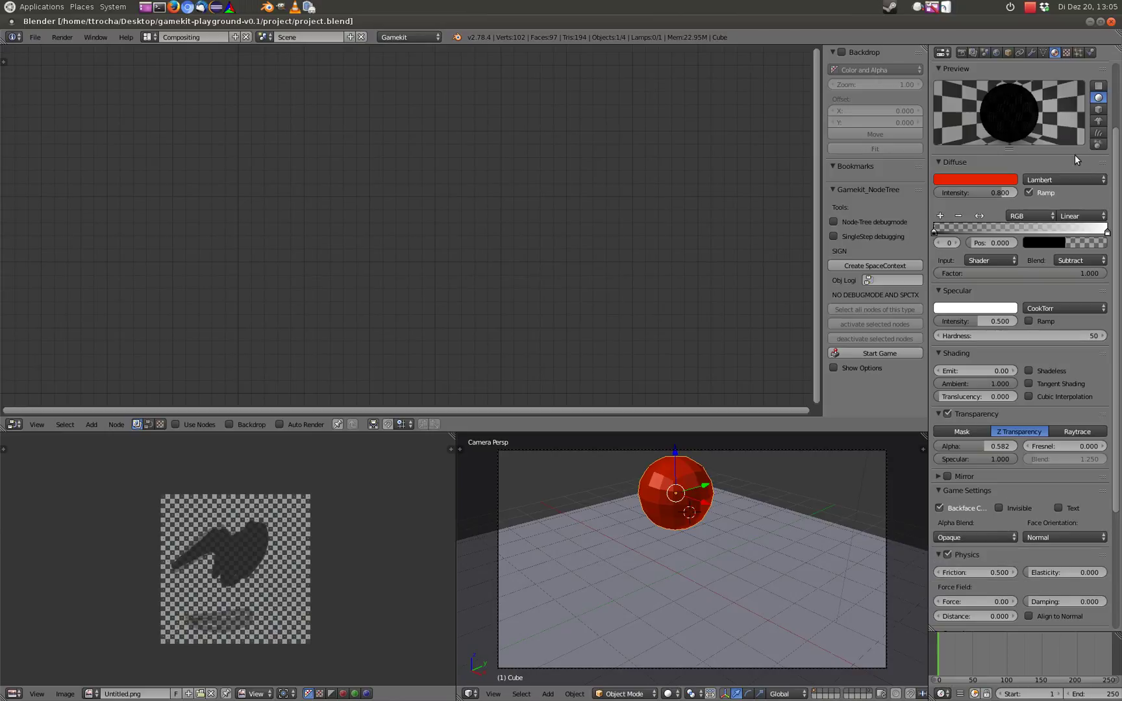
{"action": "left_click", "coordinate": [1066, 52]}
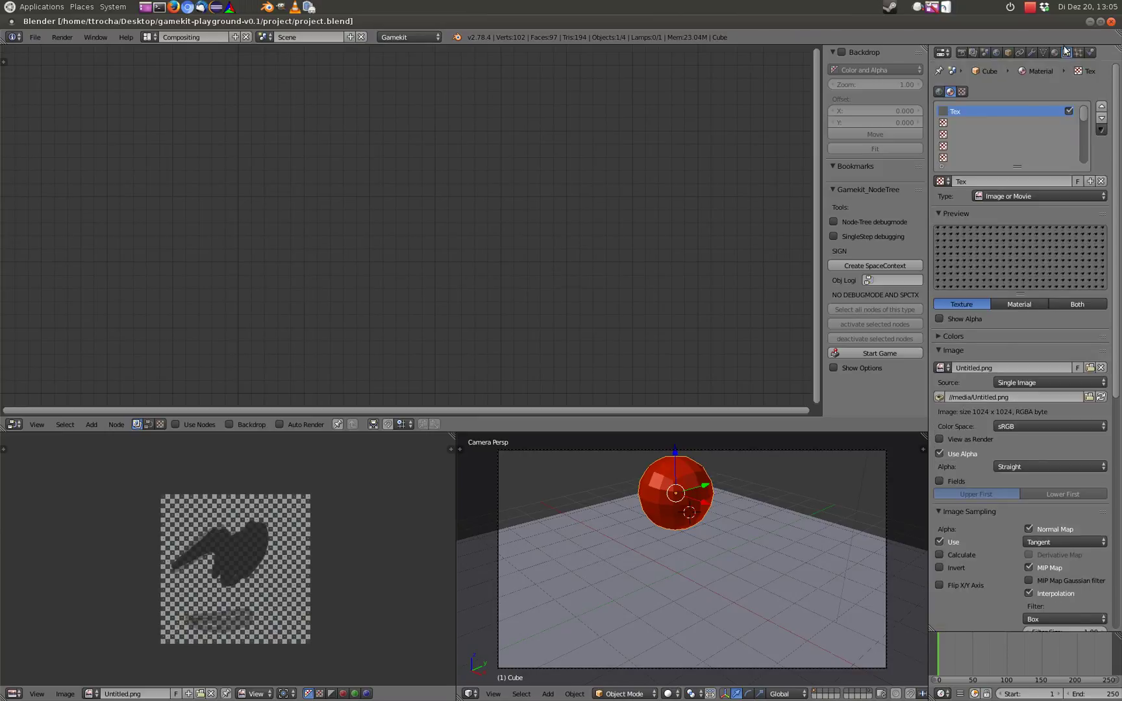
{"action": "scroll", "coordinate": [1005, 350], "scroll_direction": "down", "scroll_amount": 6}
{"action": "scroll", "coordinate": [1005, 361], "scroll_direction": "down", "scroll_amount": 2}
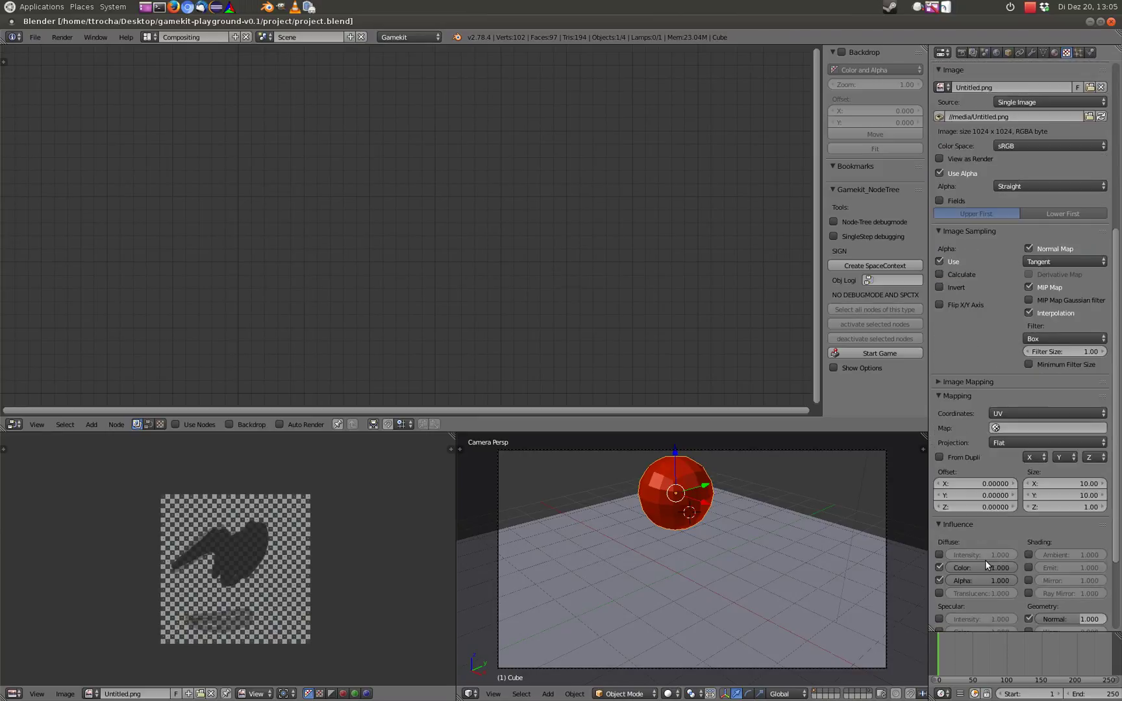
{"action": "left_click", "coordinate": [939, 579]}
{"action": "scroll", "coordinate": [1051, 439], "scroll_direction": "up", "scroll_amount": 8}
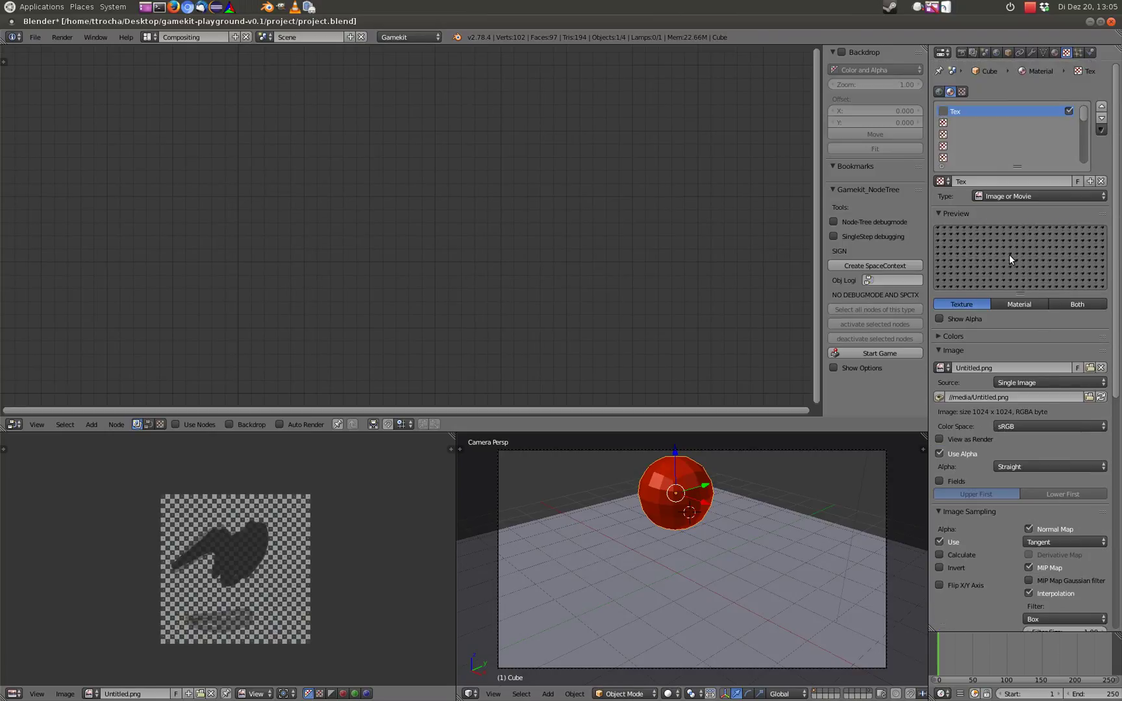
{"action": "scroll", "coordinate": [1035, 386], "scroll_direction": "down", "scroll_amount": 10}
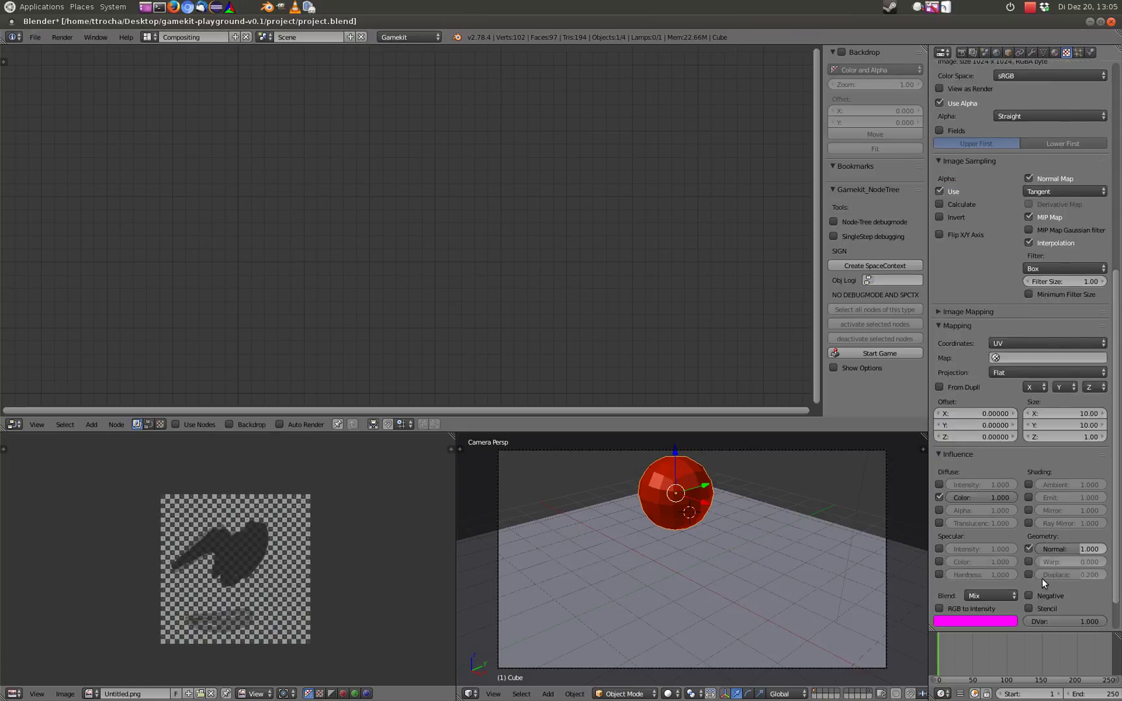
{"action": "scroll", "coordinate": [1002, 348], "scroll_direction": "up", "scroll_amount": 10}
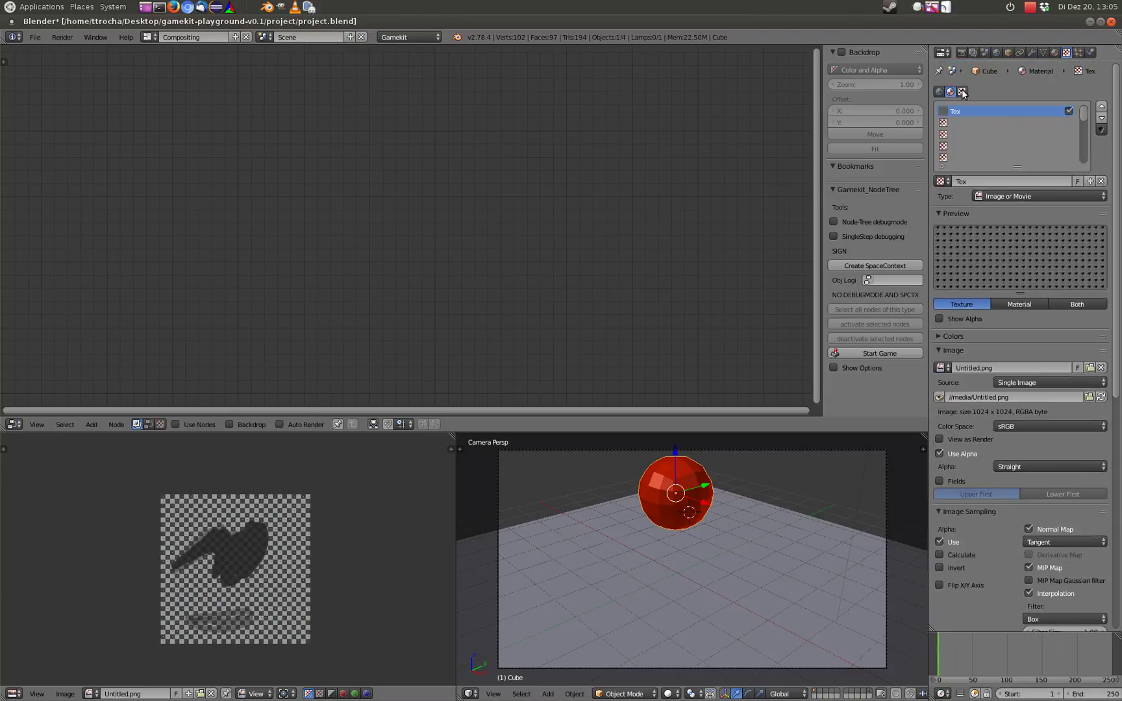
{"action": "left_click", "coordinate": [962, 53]}
{"action": "left_click", "coordinate": [1031, 428]}
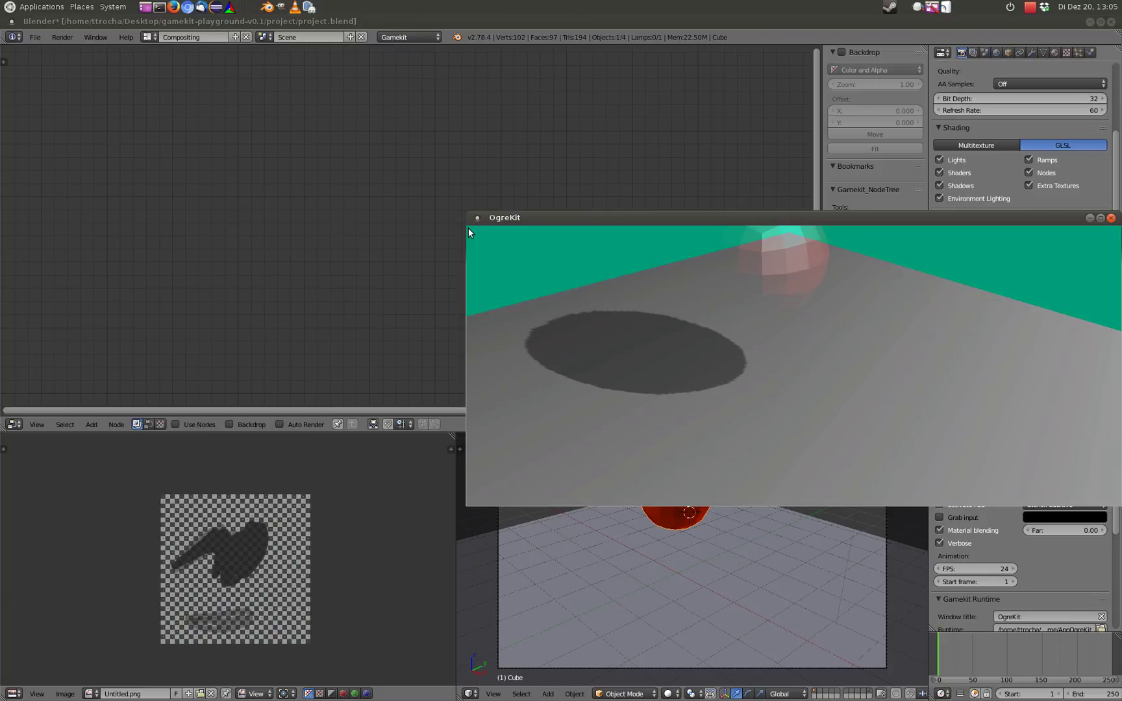
Step: Set the diffuse ramp blend to Add and test the sphere in OgreKit
{"action": "key", "text": "Escape"}
{"action": "left_click", "coordinate": [1055, 53]}
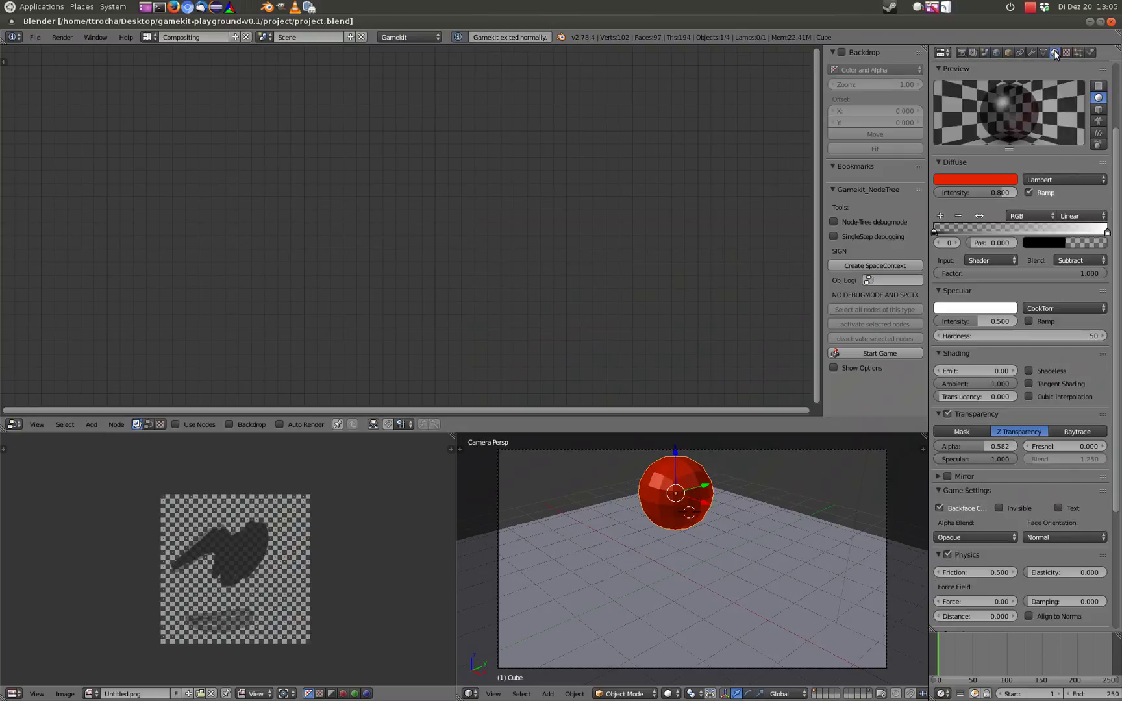
{"action": "left_click", "coordinate": [1078, 260]}
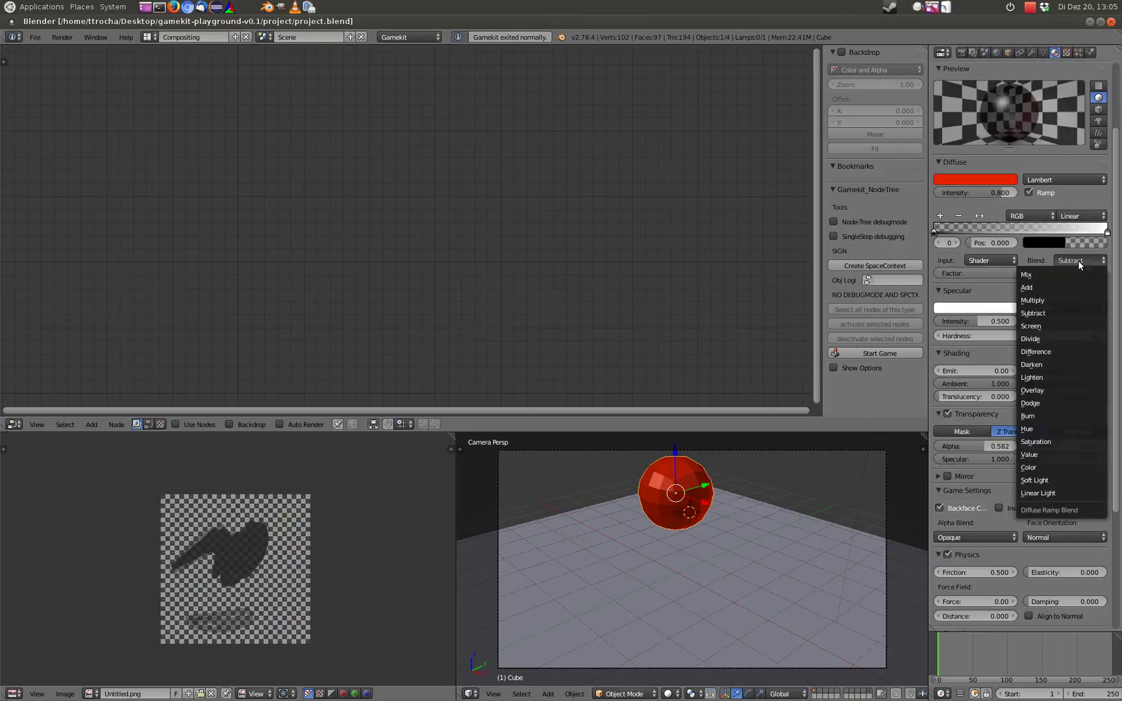
{"action": "left_click", "coordinate": [1041, 276]}
{"action": "left_click", "coordinate": [962, 53]}
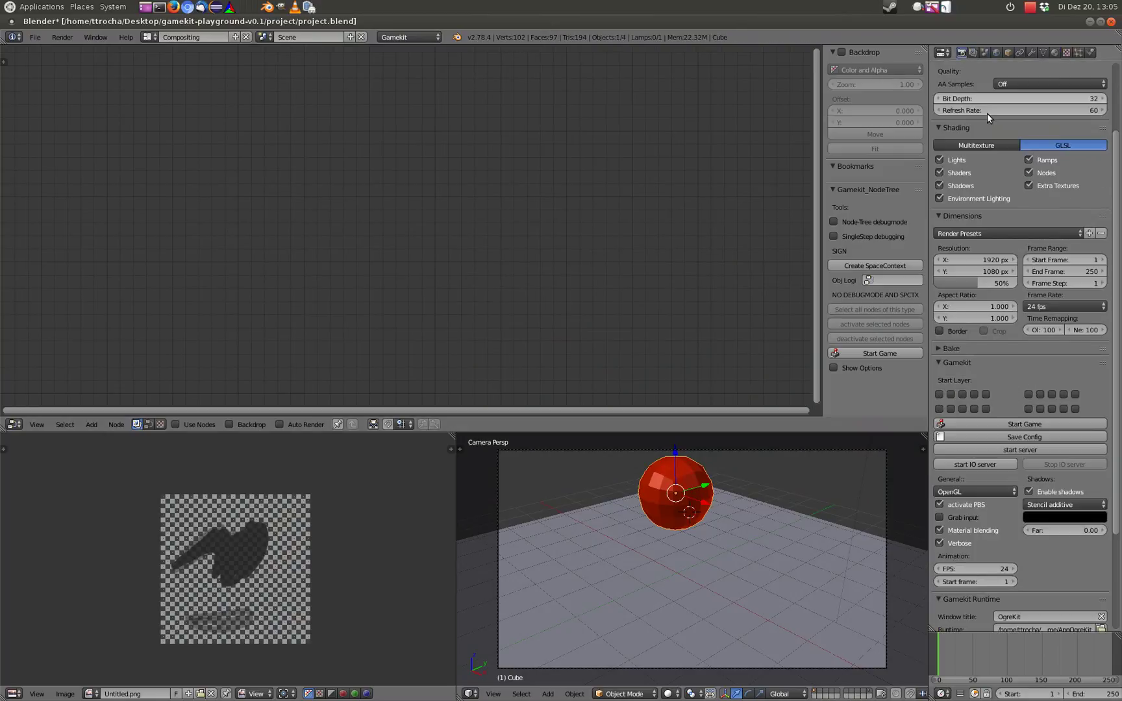
{"action": "left_click", "coordinate": [1046, 420]}
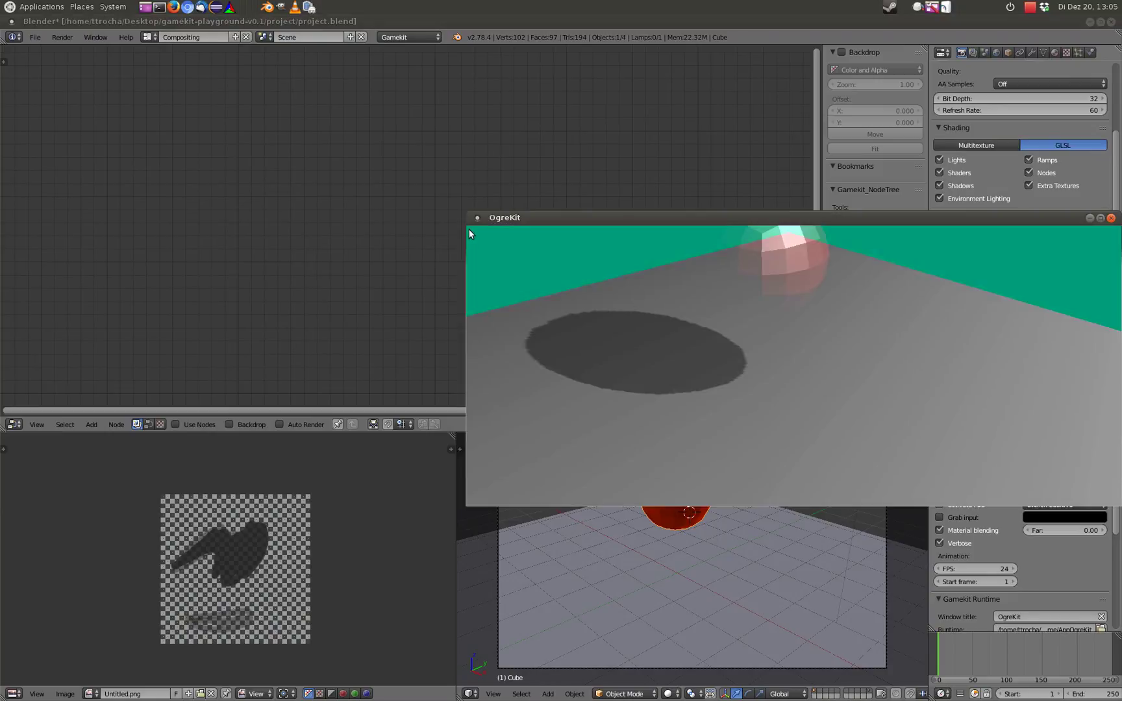
{"action": "key", "text": "Escape"}
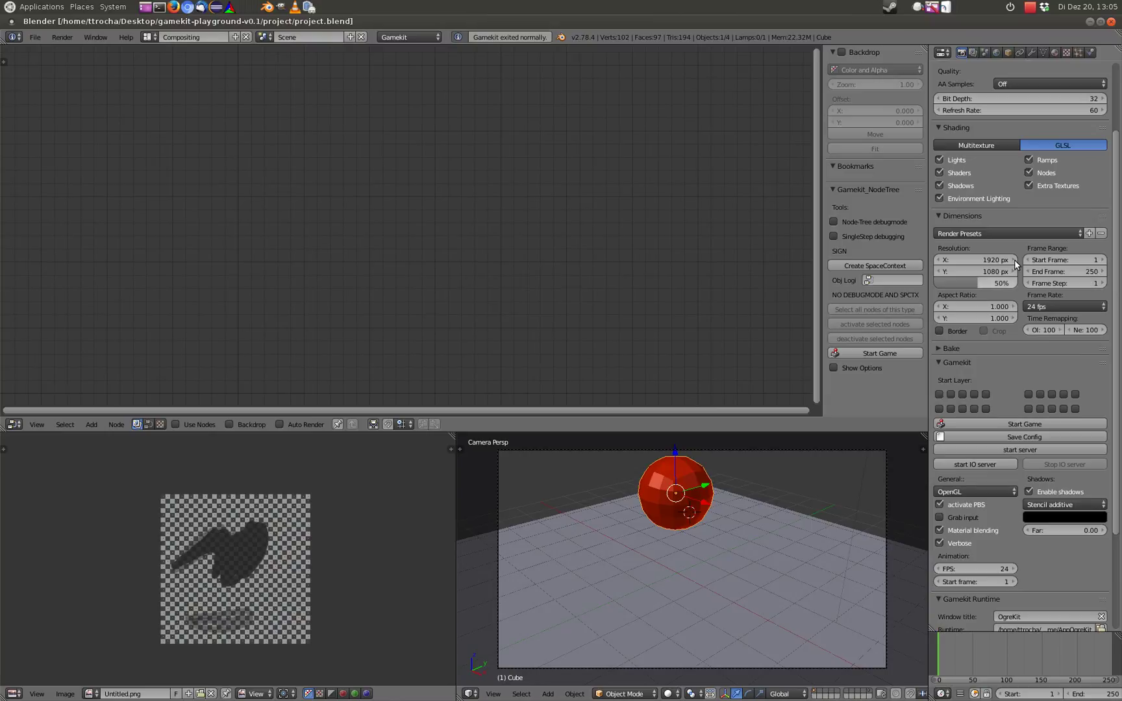
Step: Turn off Gamekit Material blending and run the game again to compare
{"action": "left_click", "coordinate": [976, 526]}
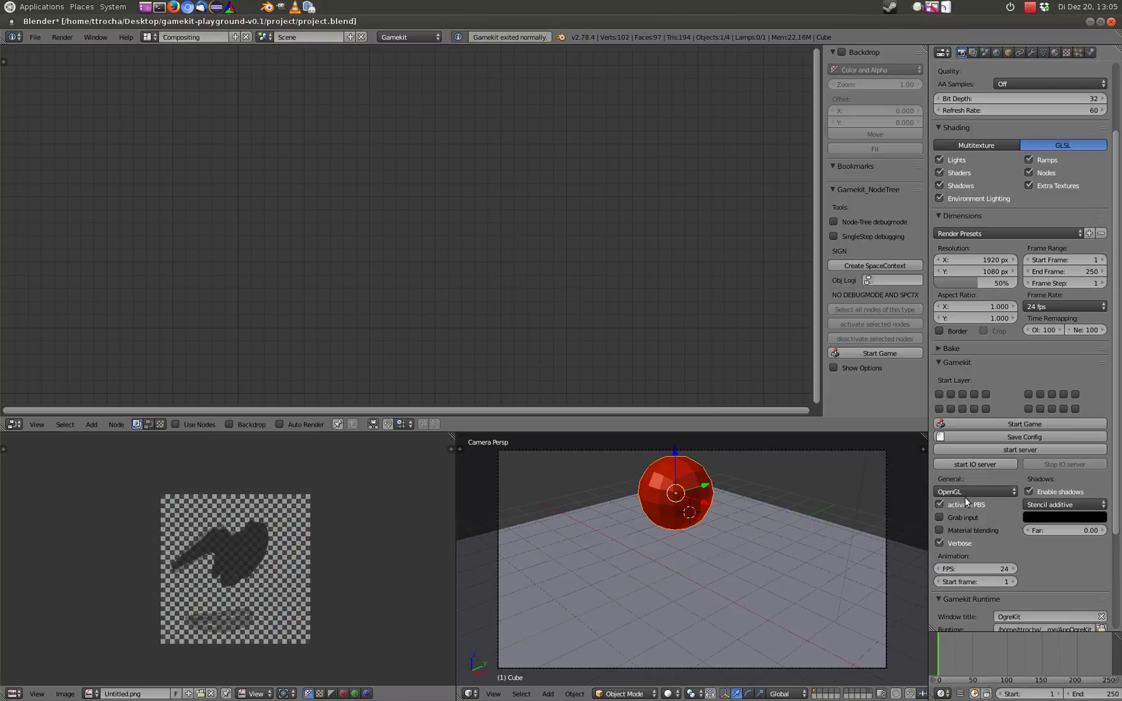
{"action": "left_click", "coordinate": [972, 423]}
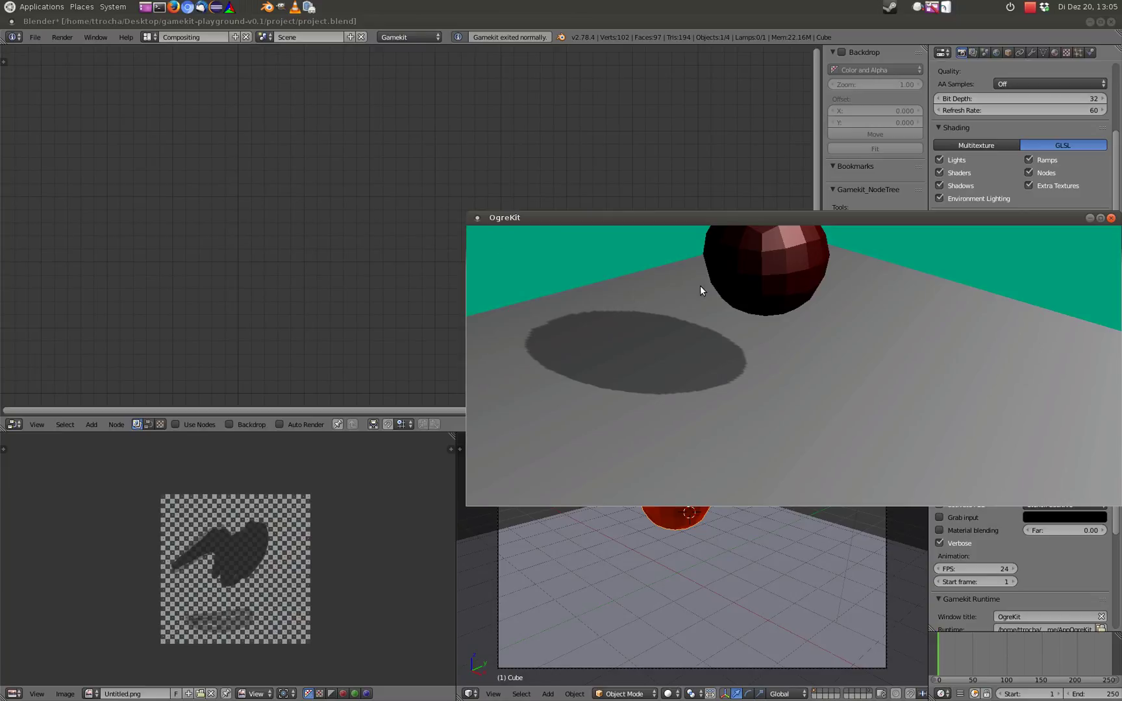
{"action": "key", "text": "Escape"}
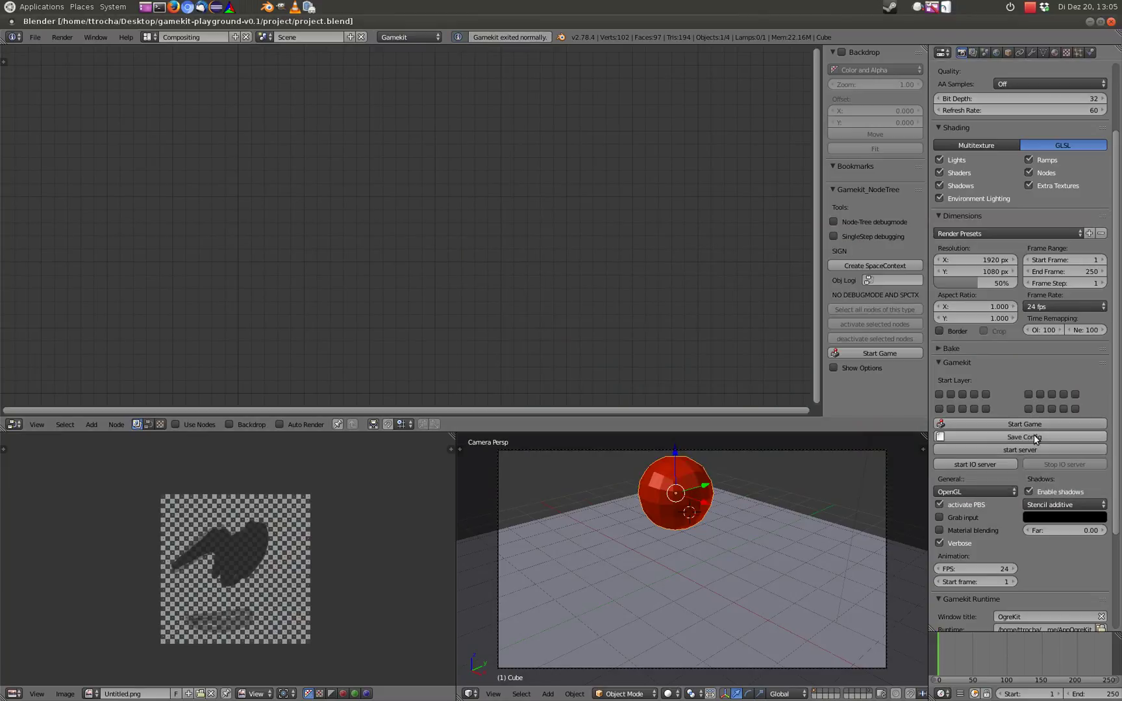
{"action": "left_click", "coordinate": [1055, 53]}
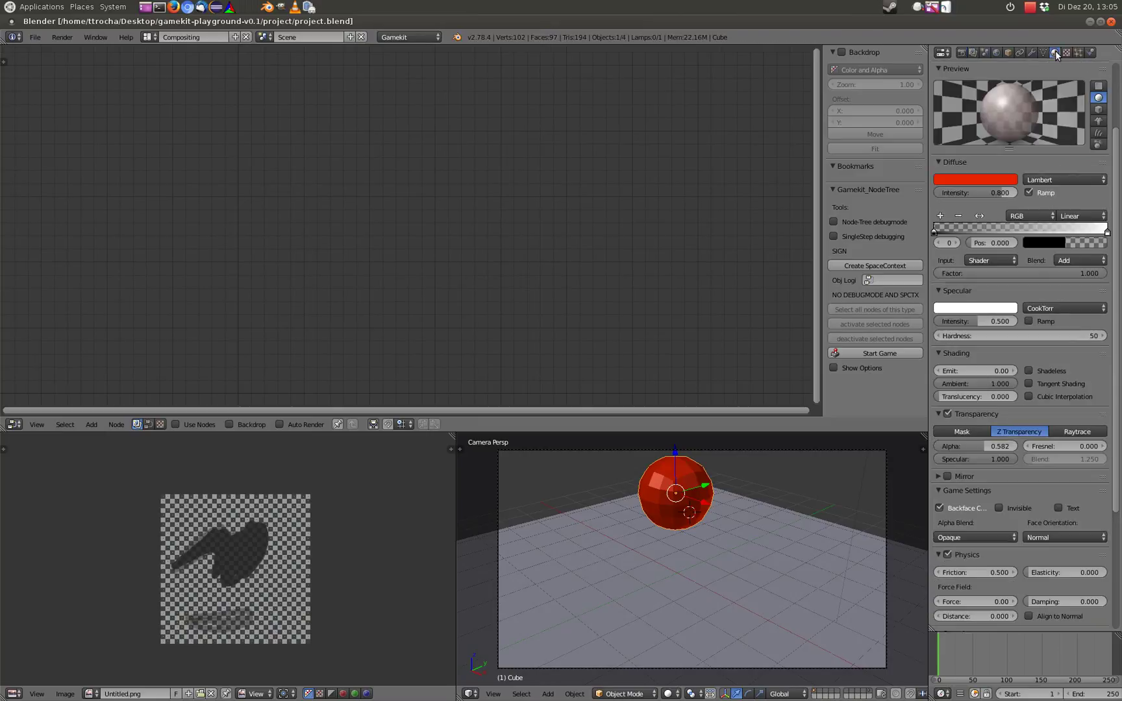
Step: Select the ground plane and, after trying No Collision, keep its physics type Static
{"action": "left_click", "coordinate": [1066, 53]}
{"action": "left_click", "coordinate": [1055, 53]}
{"action": "left_click", "coordinate": [1066, 52]}
{"action": "left_click", "coordinate": [1078, 53]}
{"action": "left_click", "coordinate": [1090, 53]}
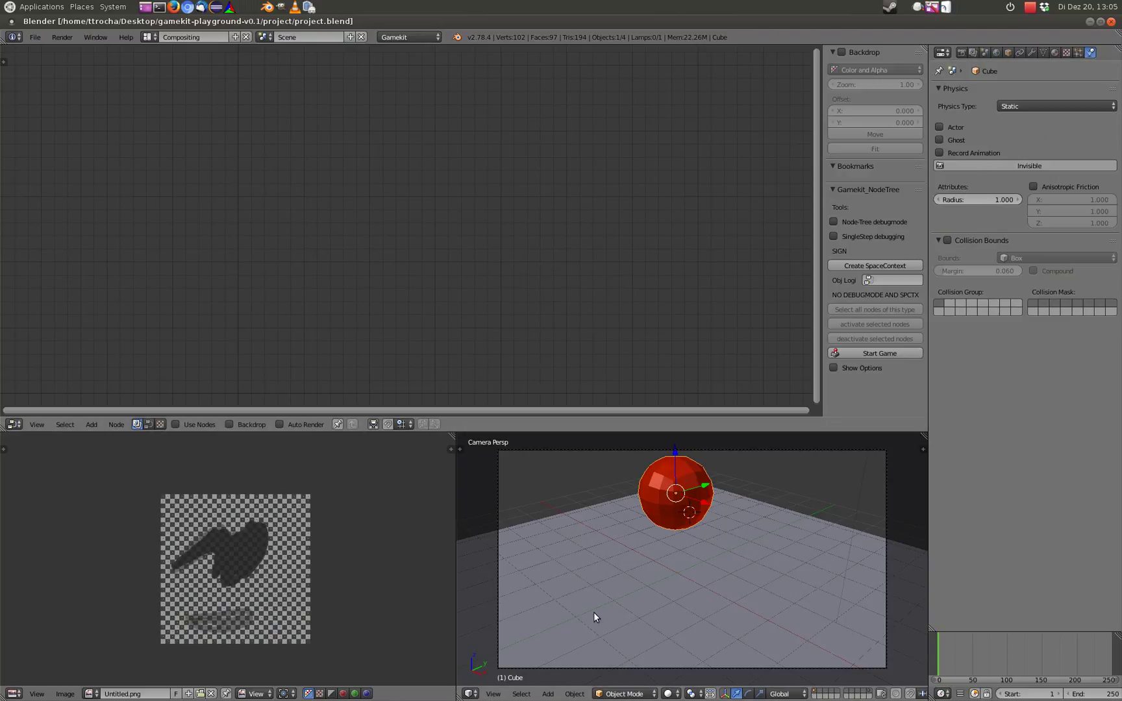
{"action": "right_click", "coordinate": [728, 551]}
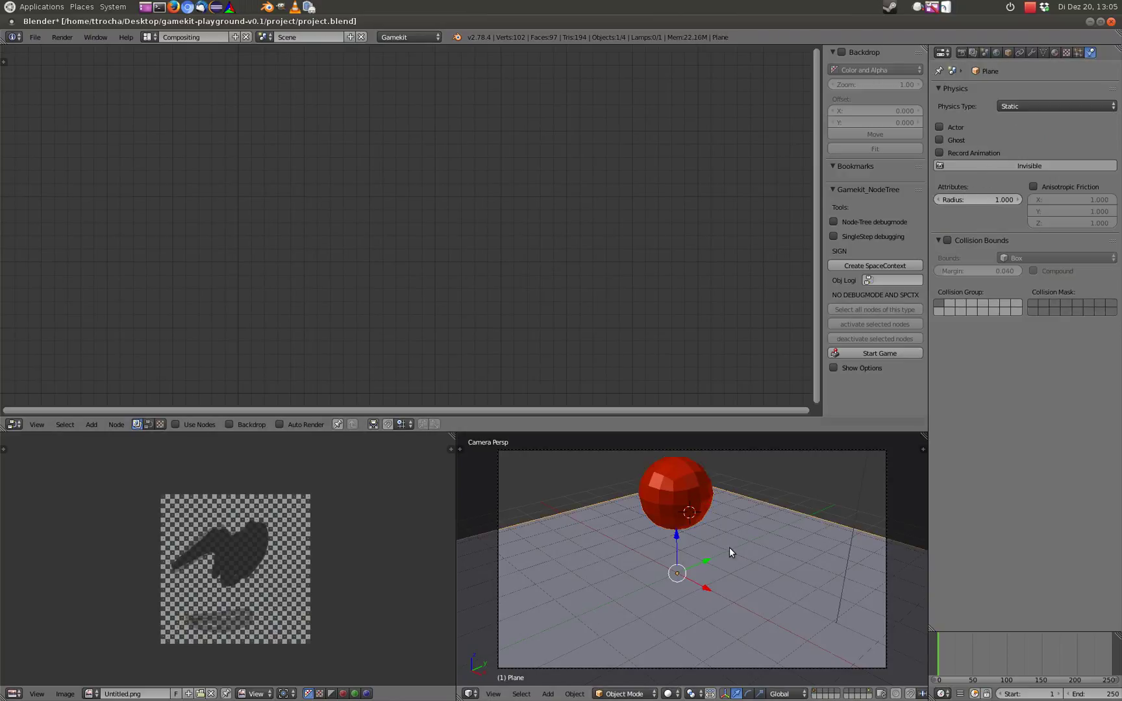
{"action": "left_click", "coordinate": [1030, 104]}
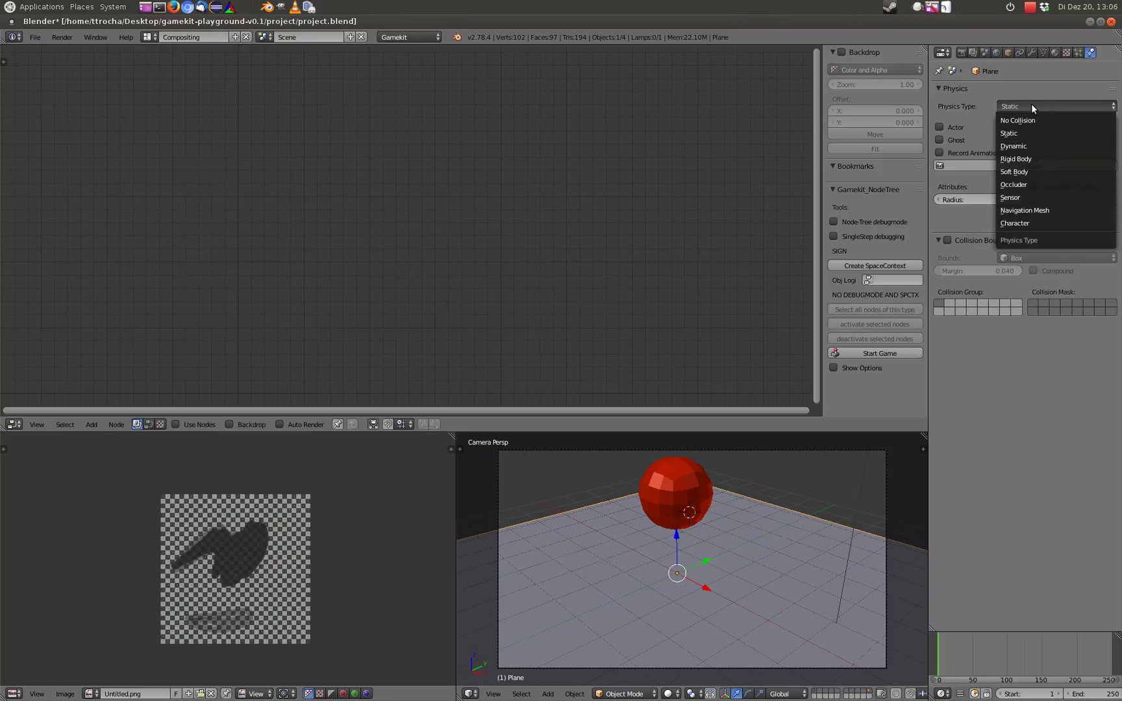
{"action": "left_click", "coordinate": [1029, 121]}
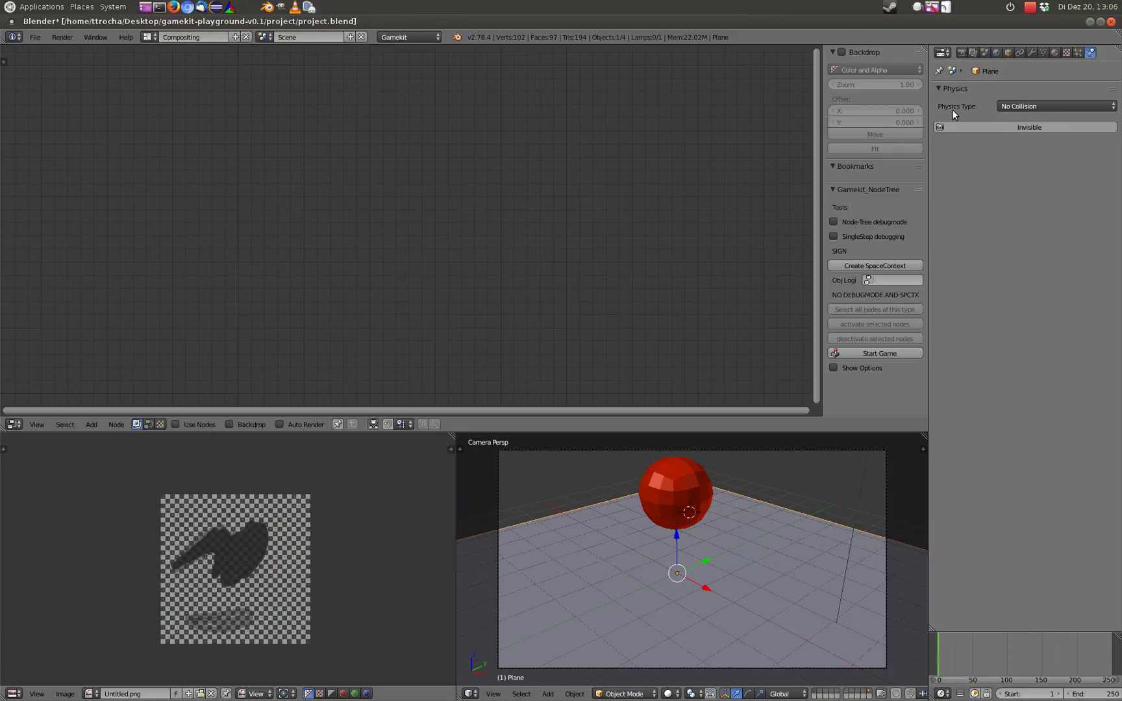
{"action": "left_click", "coordinate": [1015, 109]}
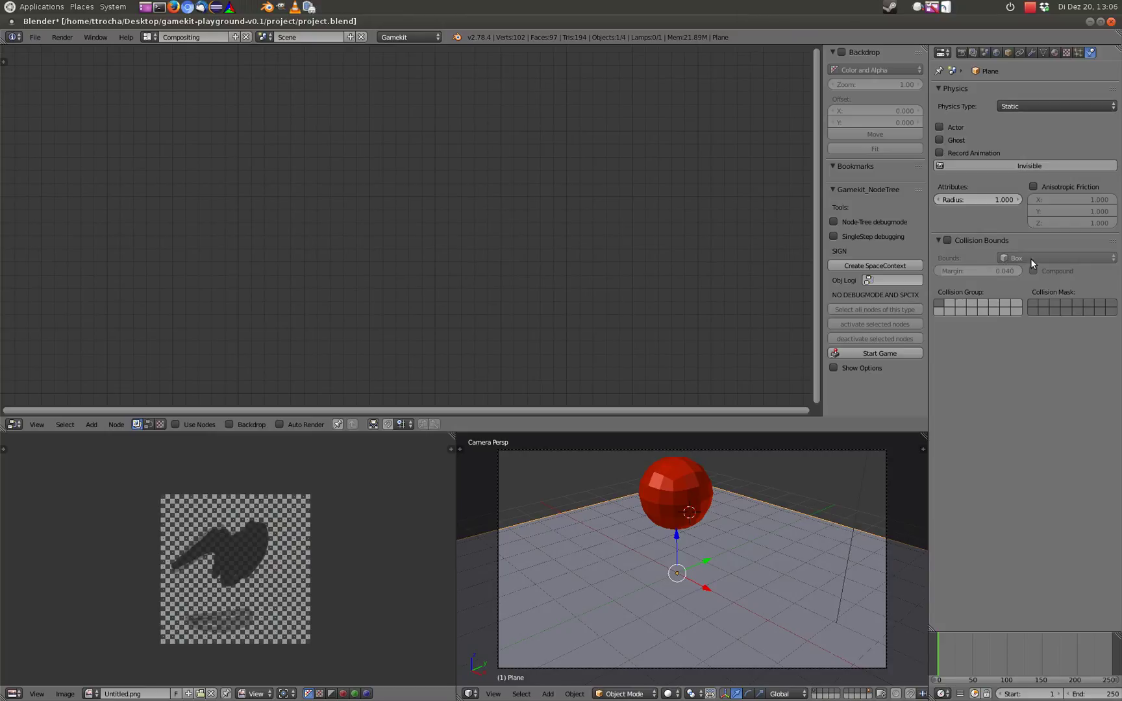
Step: Enable the plane's Collision Bounds (Box, 0.040 margin)
{"action": "left_click", "coordinate": [949, 240]}
{"action": "left_click", "coordinate": [948, 241]}
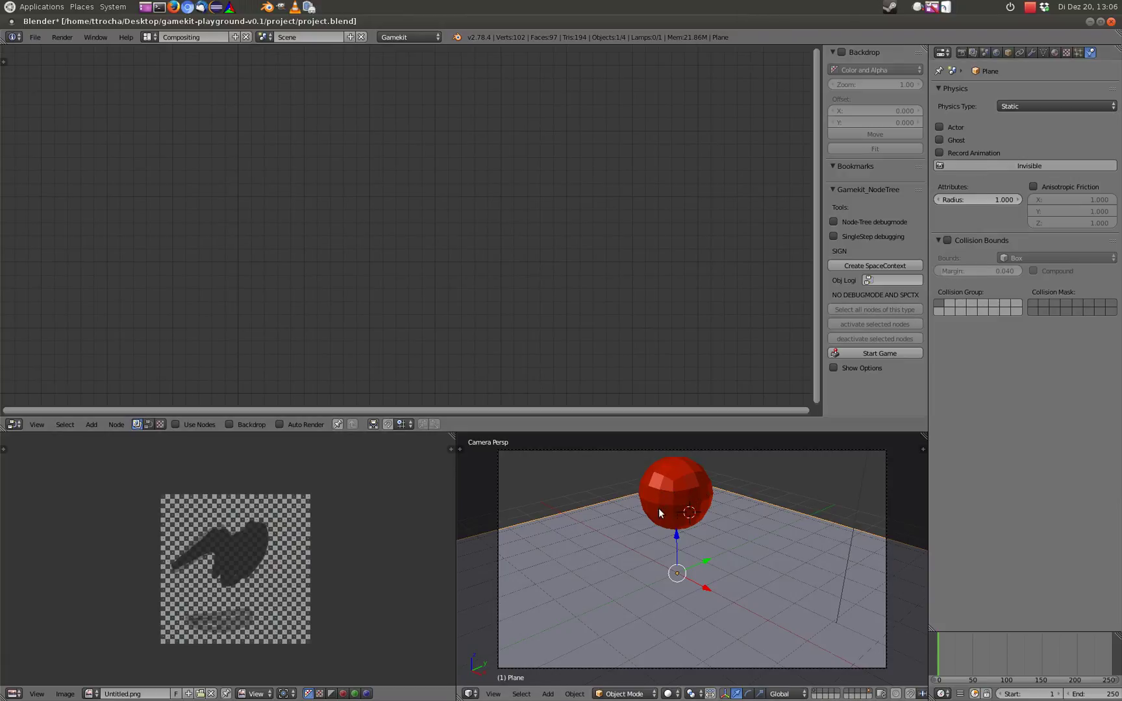
{"action": "left_click", "coordinate": [947, 241]}
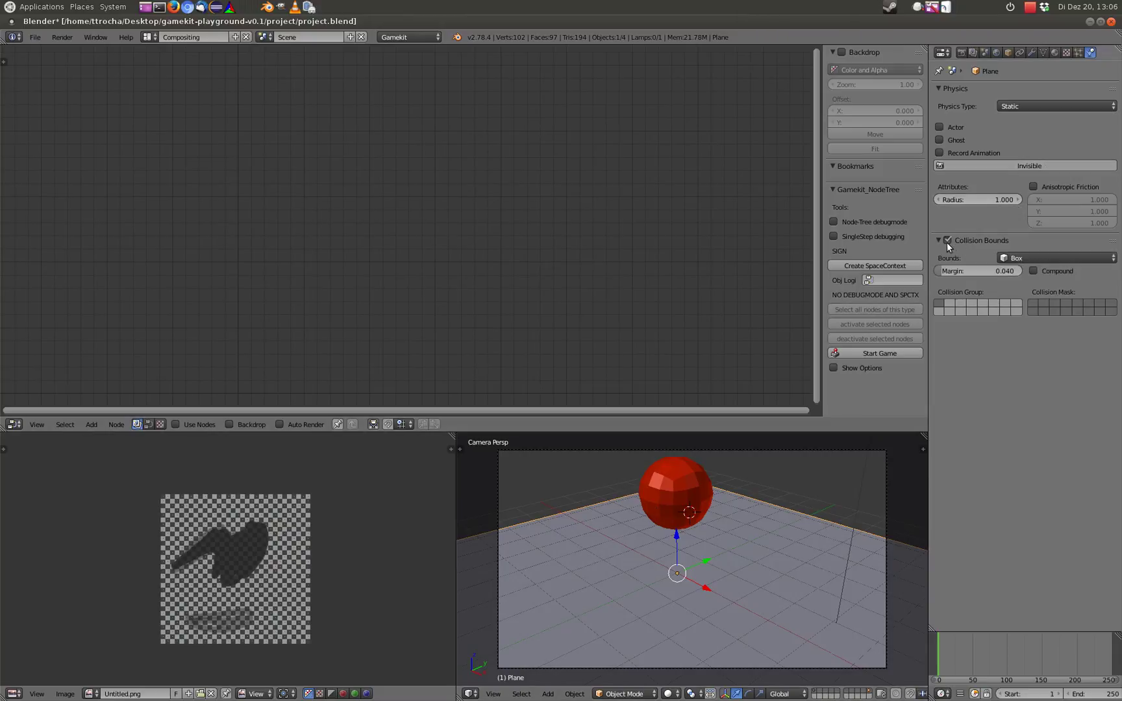
Step: Select the red sphere and enable its Collision Bounds, keeping the Box shape
{"action": "right_click", "coordinate": [660, 492]}
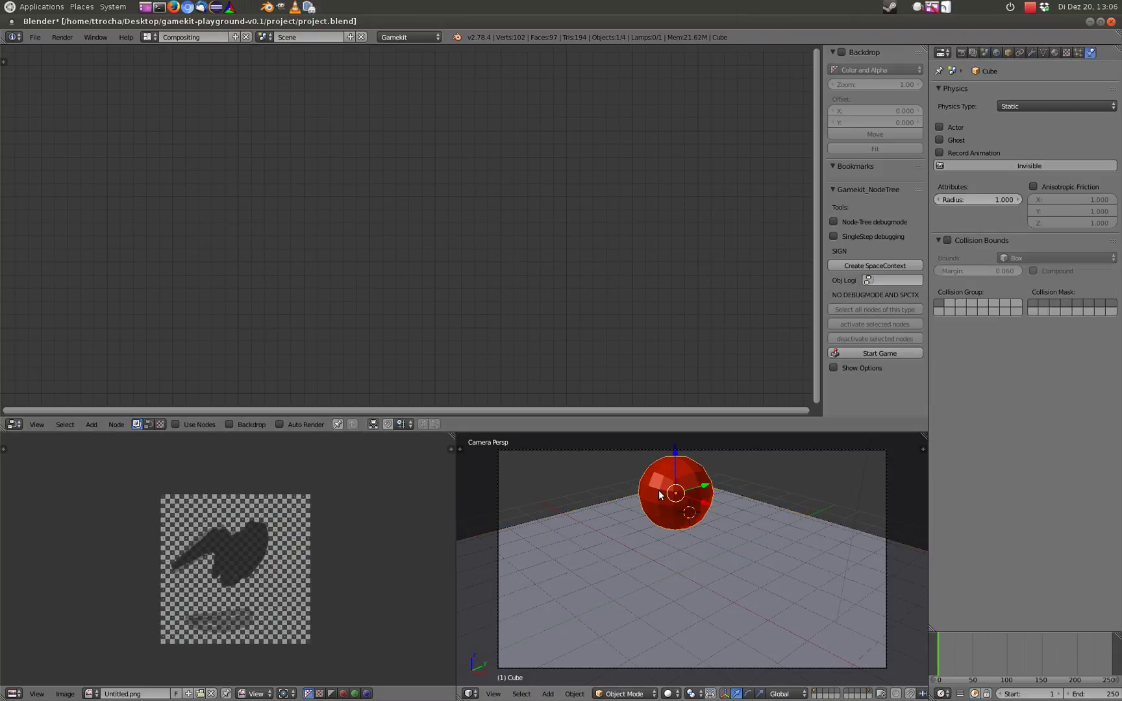
{"action": "left_click", "coordinate": [947, 240]}
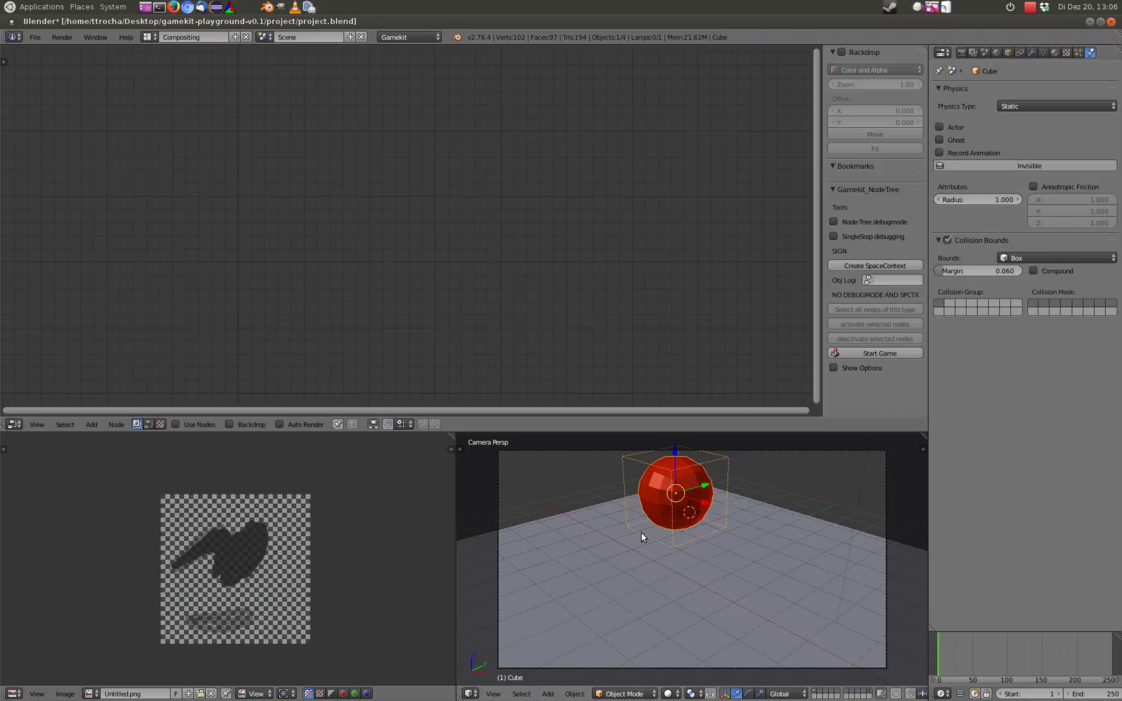
{"action": "left_click", "coordinate": [1016, 257]}
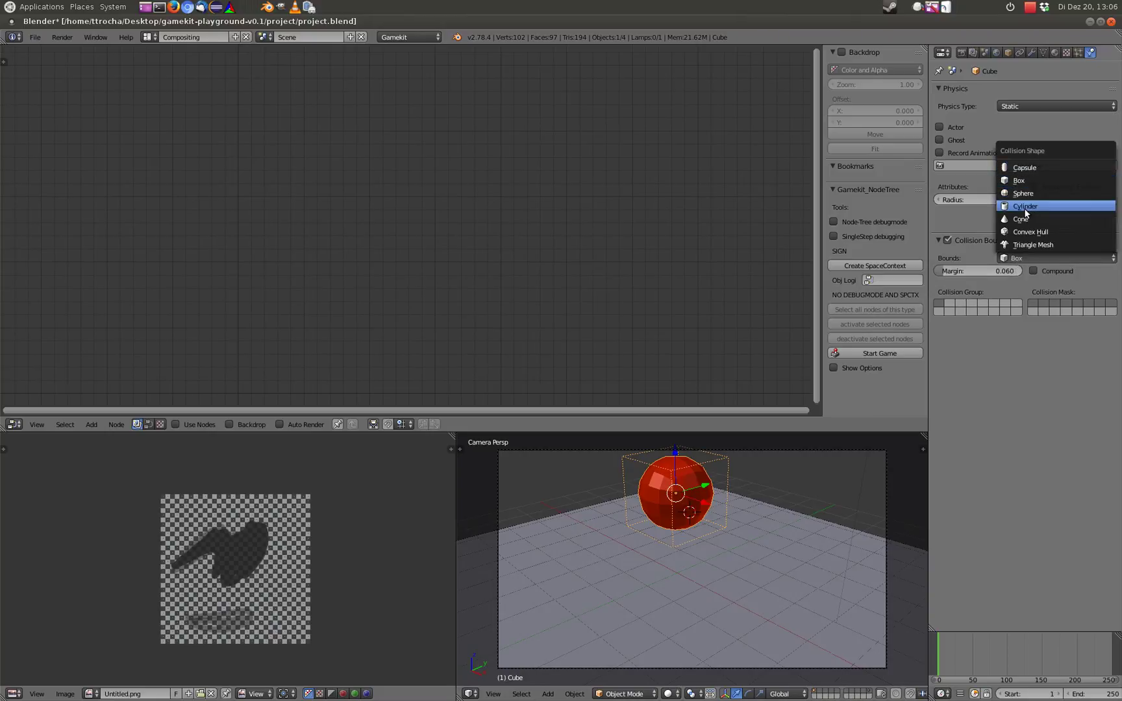
{"action": "left_click", "coordinate": [1025, 244]}
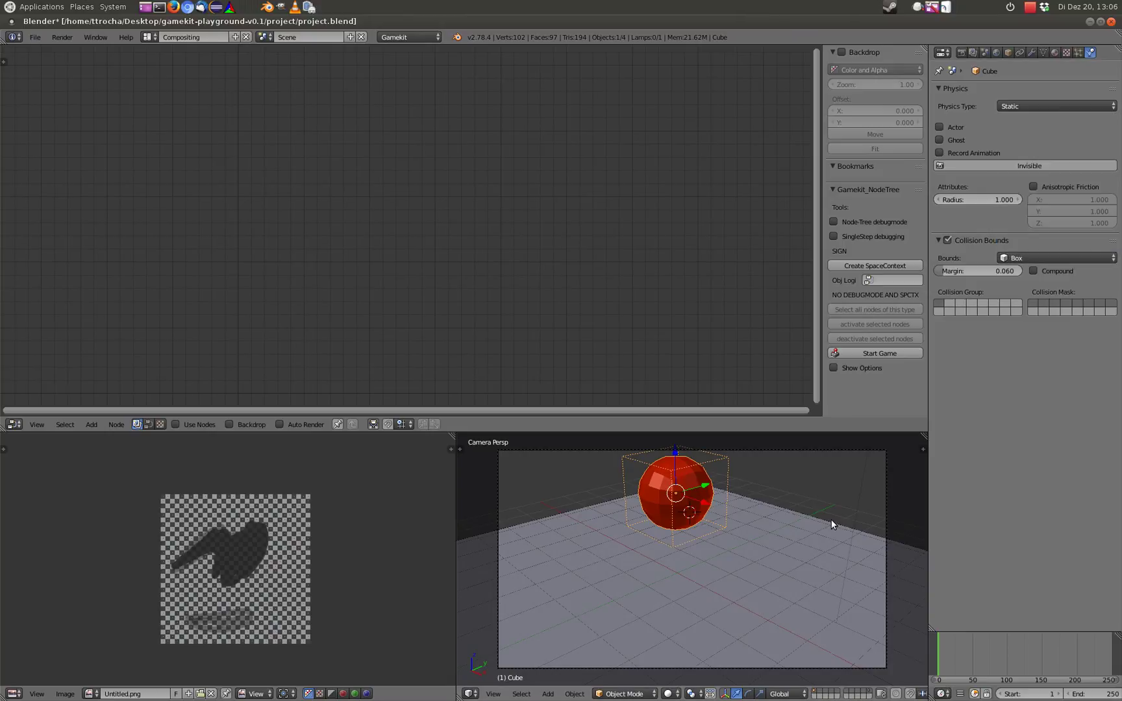
{"action": "left_click", "coordinate": [821, 524]}
Step: Tick Physics Visualization under Performance and view the collision shapes in OgreKit
{"action": "left_click", "coordinate": [961, 52]}
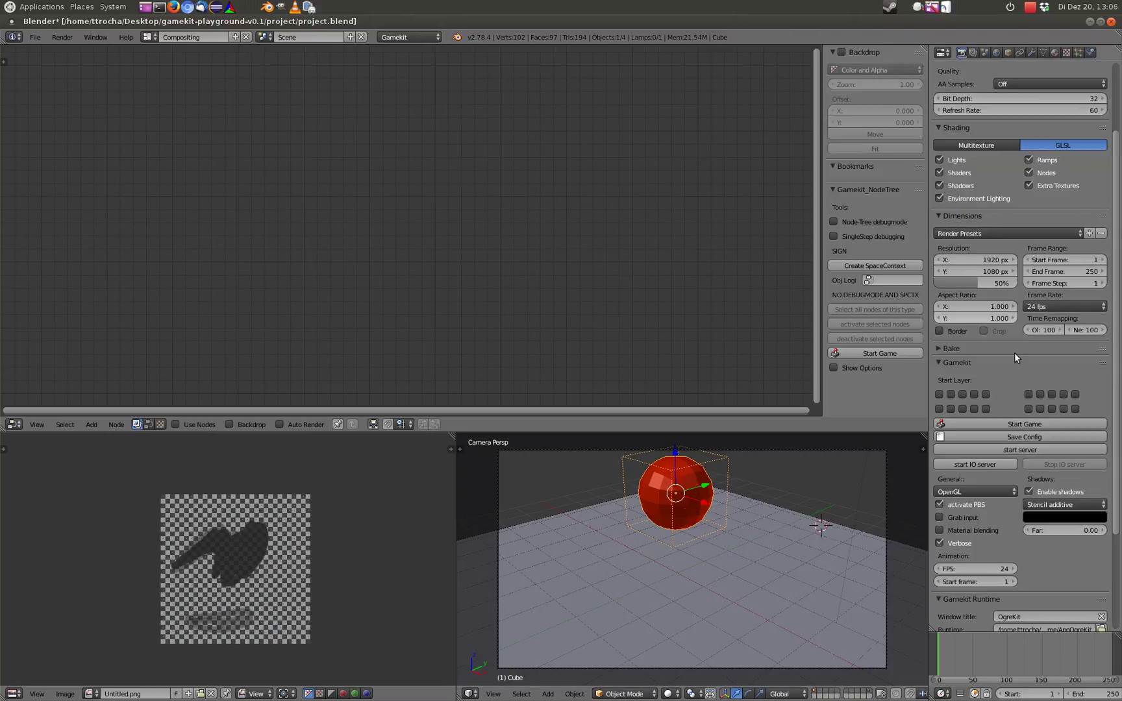
{"action": "scroll", "coordinate": [1000, 520], "scroll_direction": "down", "scroll_amount": 5}
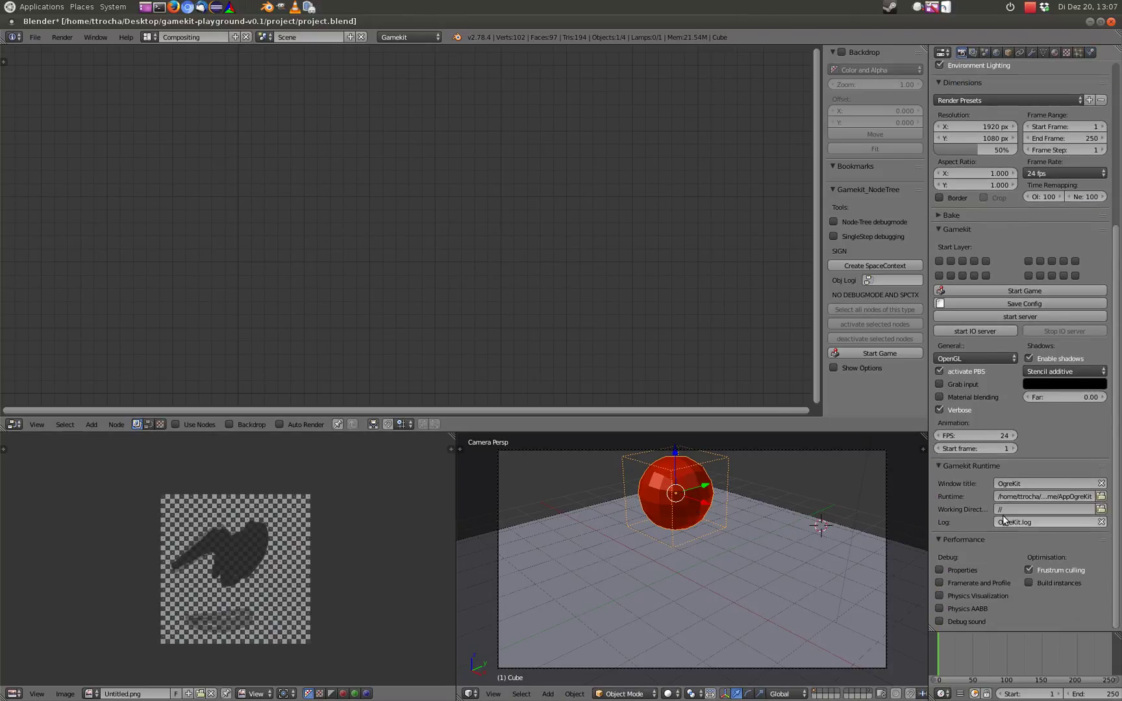
{"action": "left_click", "coordinate": [940, 597]}
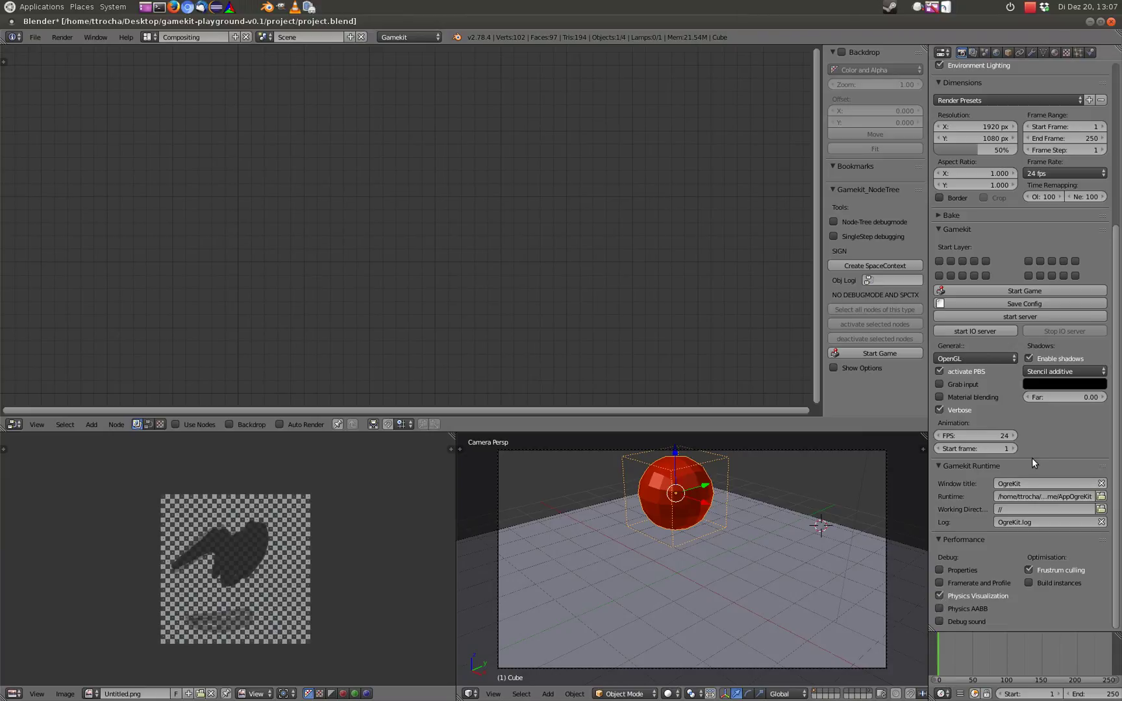
{"action": "left_click", "coordinate": [991, 291]}
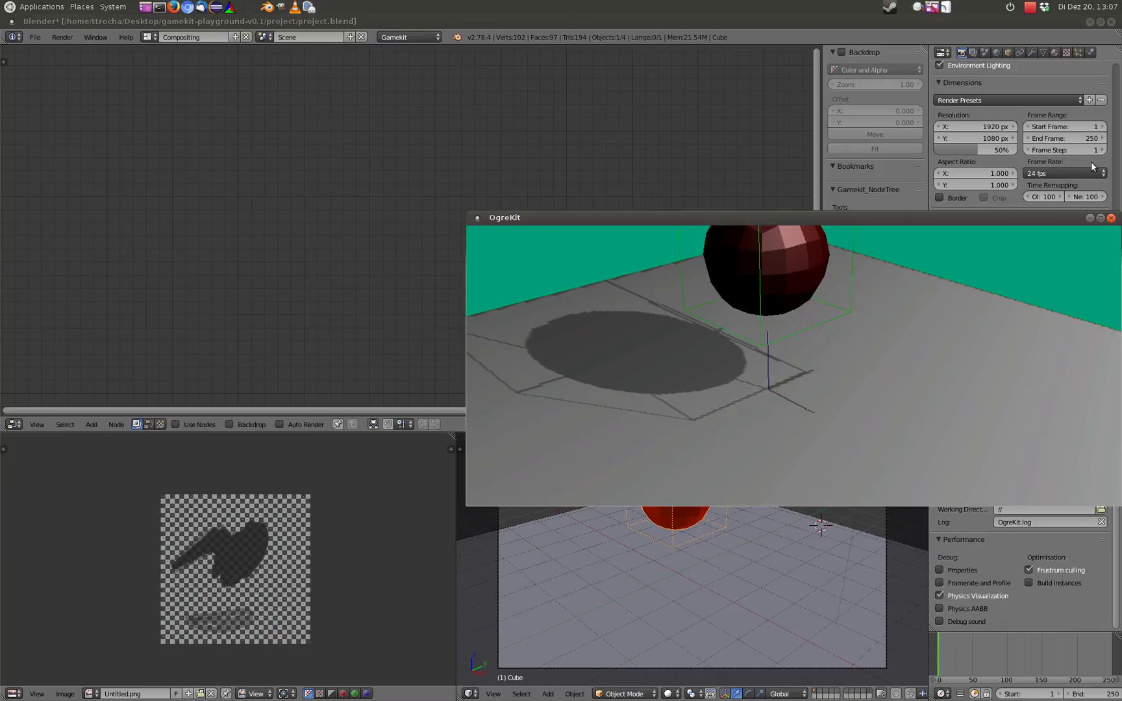
{"action": "key", "text": "Escape"}
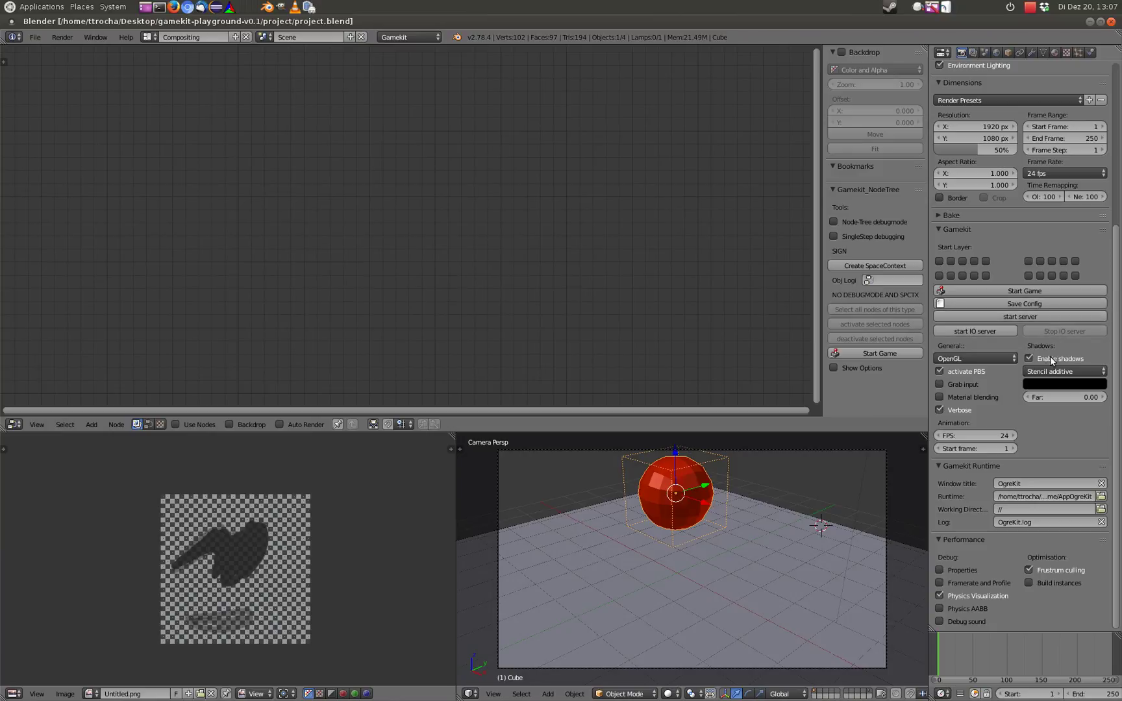
{"action": "left_click", "coordinate": [1090, 51]}
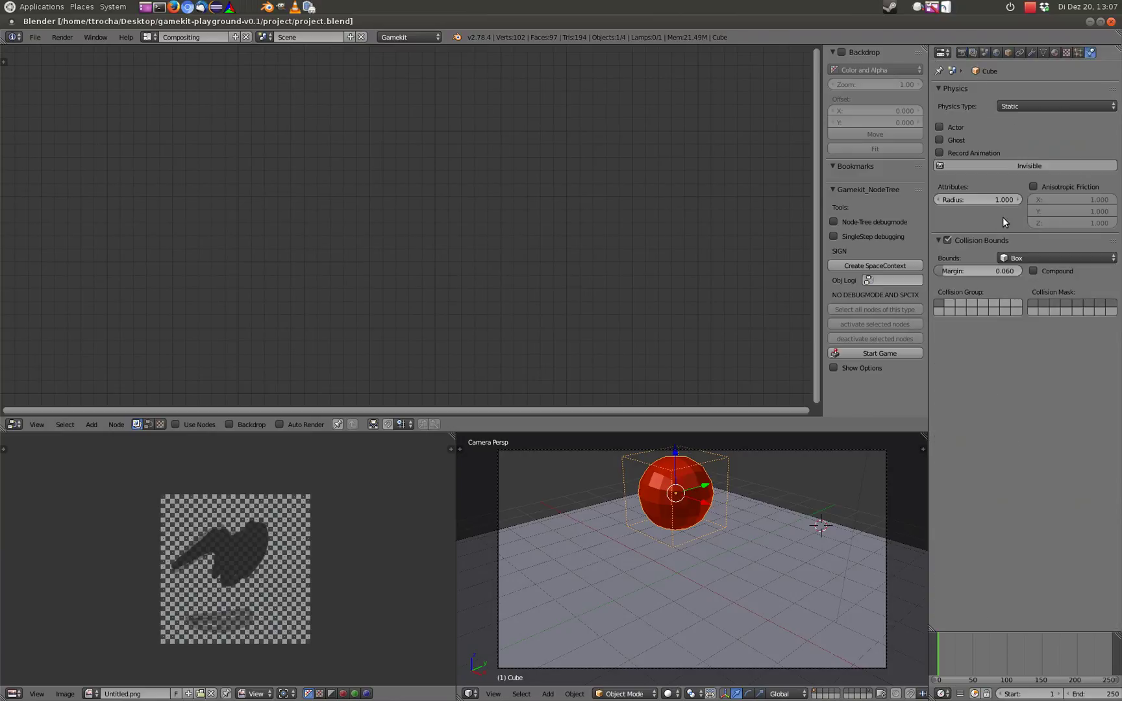
Step: Set the red sphere's Physics Type to Rigid Body, with Mass 1.000 and Radius 1.000
{"action": "left_click", "coordinate": [1016, 108]}
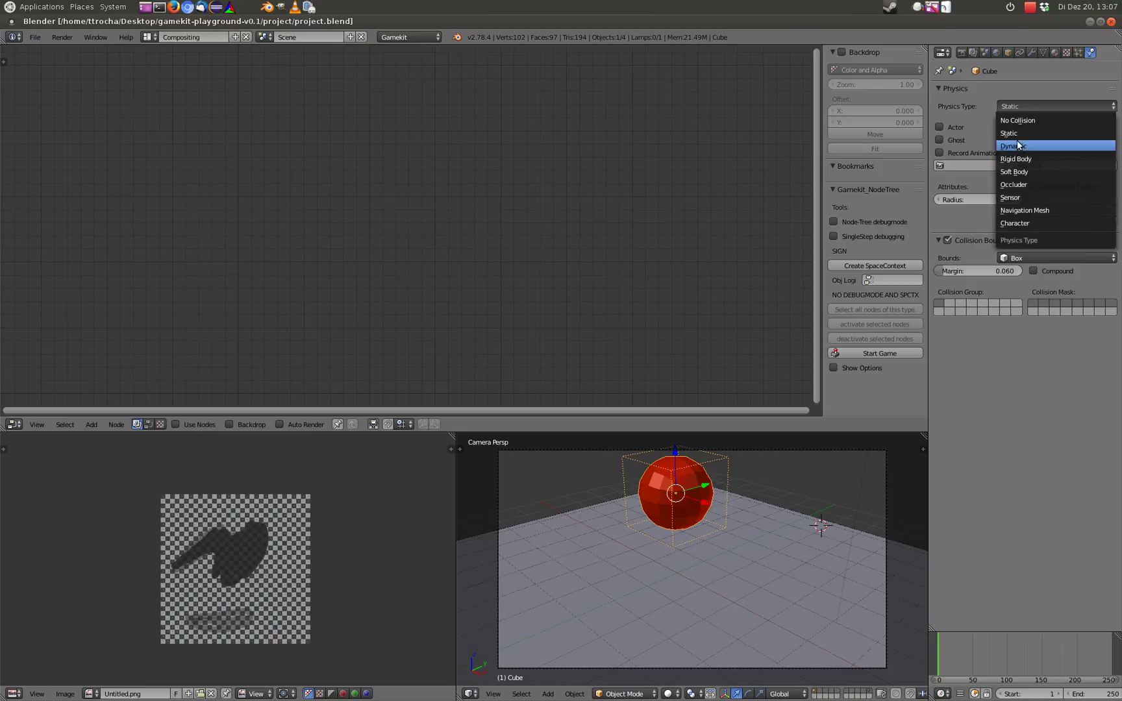
{"action": "left_click", "coordinate": [1017, 157]}
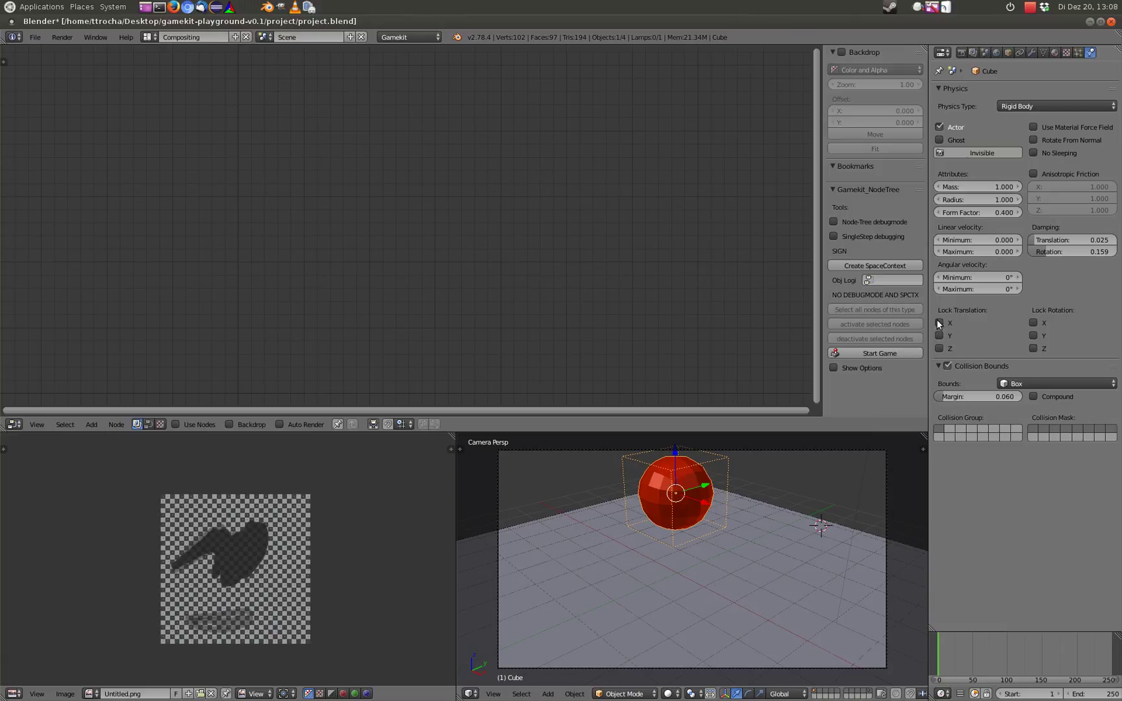
Step: Look over the sphere's Object Constraints list and Material settings, then return to Physics
{"action": "left_click", "coordinate": [1021, 54]}
{"action": "left_click", "coordinate": [987, 90]}
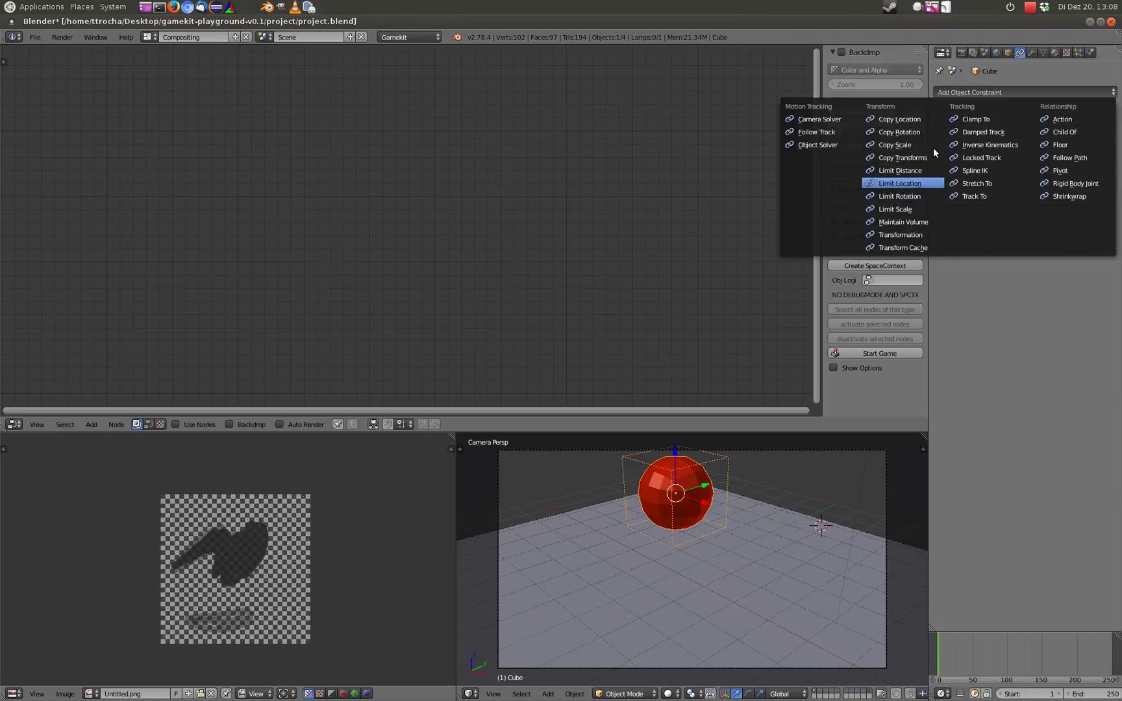
{"action": "left_click", "coordinate": [1054, 54]}
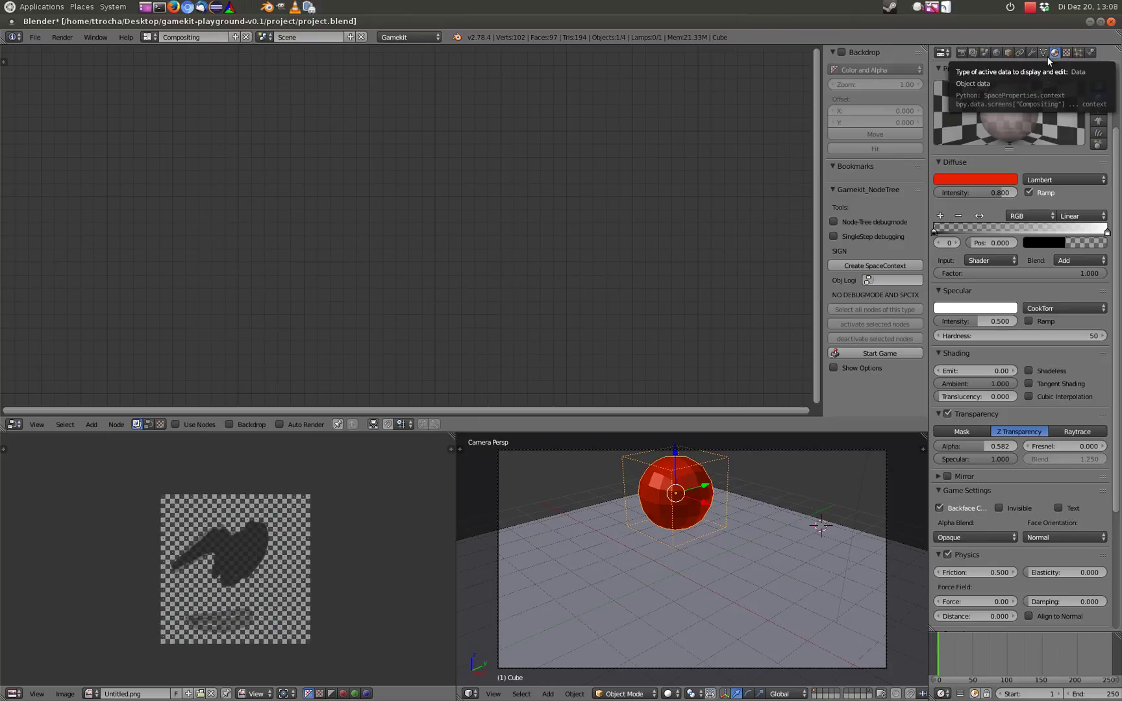
{"action": "left_click", "coordinate": [1090, 53]}
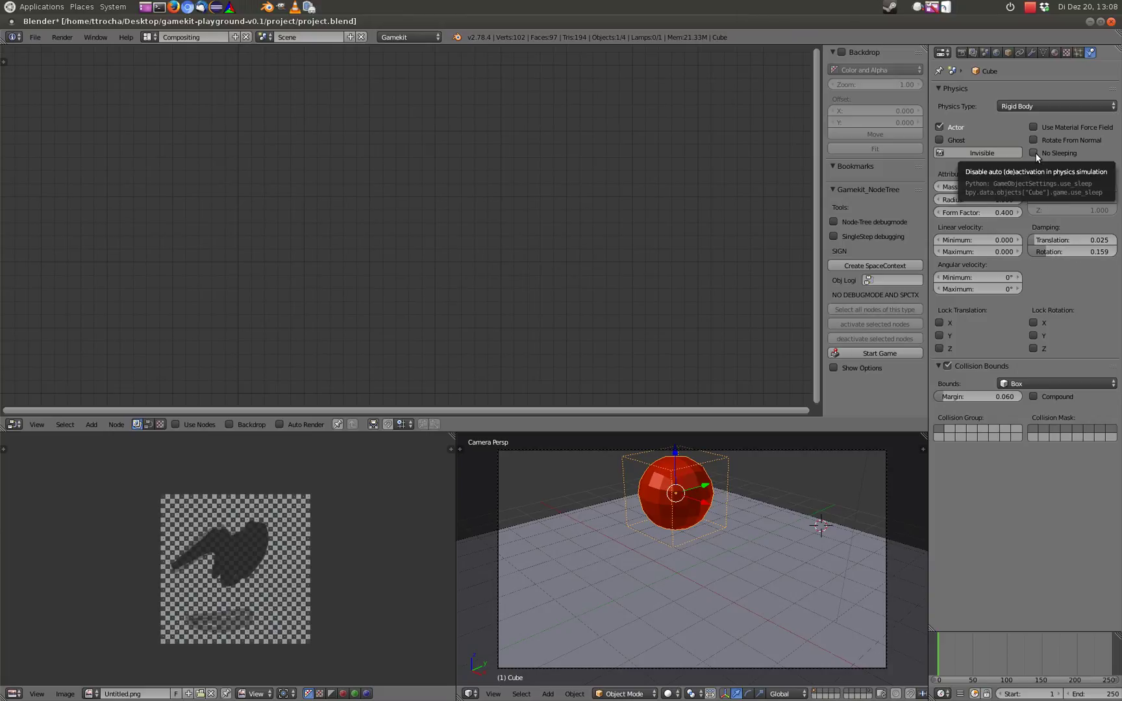
Step: Test-run the scene in OgreKit with Start Game from the Render tab, then quit
{"action": "left_click", "coordinate": [962, 51]}
{"action": "left_click", "coordinate": [1008, 290]}
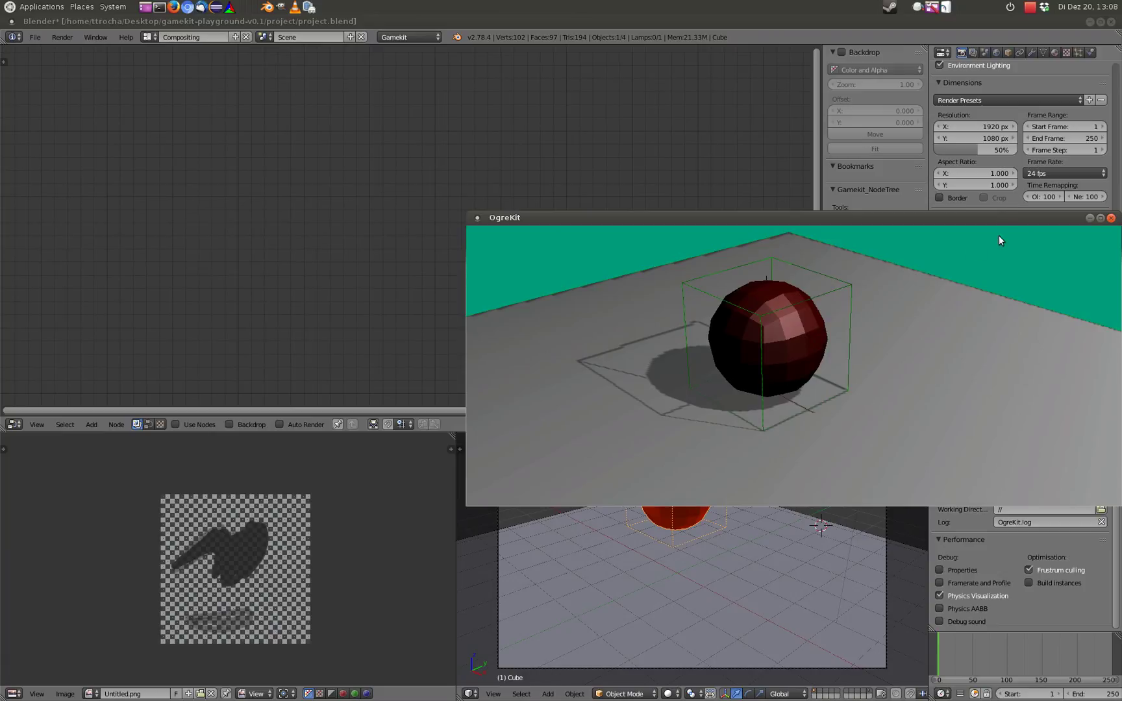
{"action": "key", "text": "Escape"}
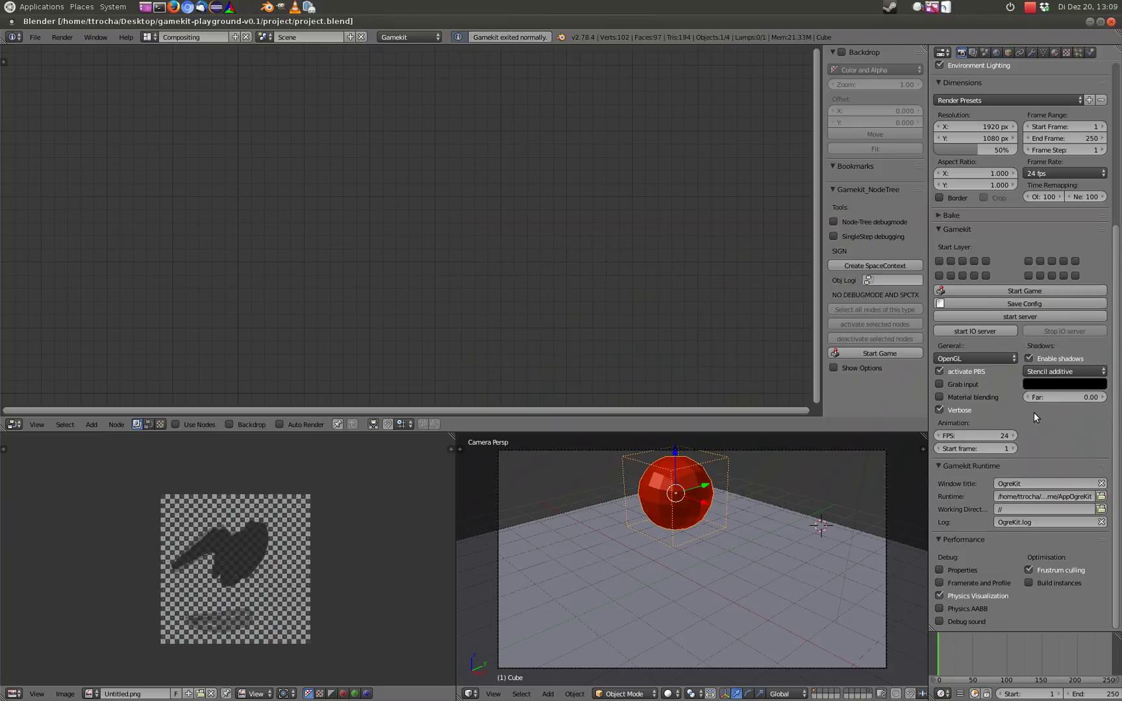
Step: Enable No Sleeping in the Cube's Physics settings and run the game in OgreKit again
{"action": "scroll", "coordinate": [1039, 292], "scroll_direction": "up", "scroll_amount": 5}
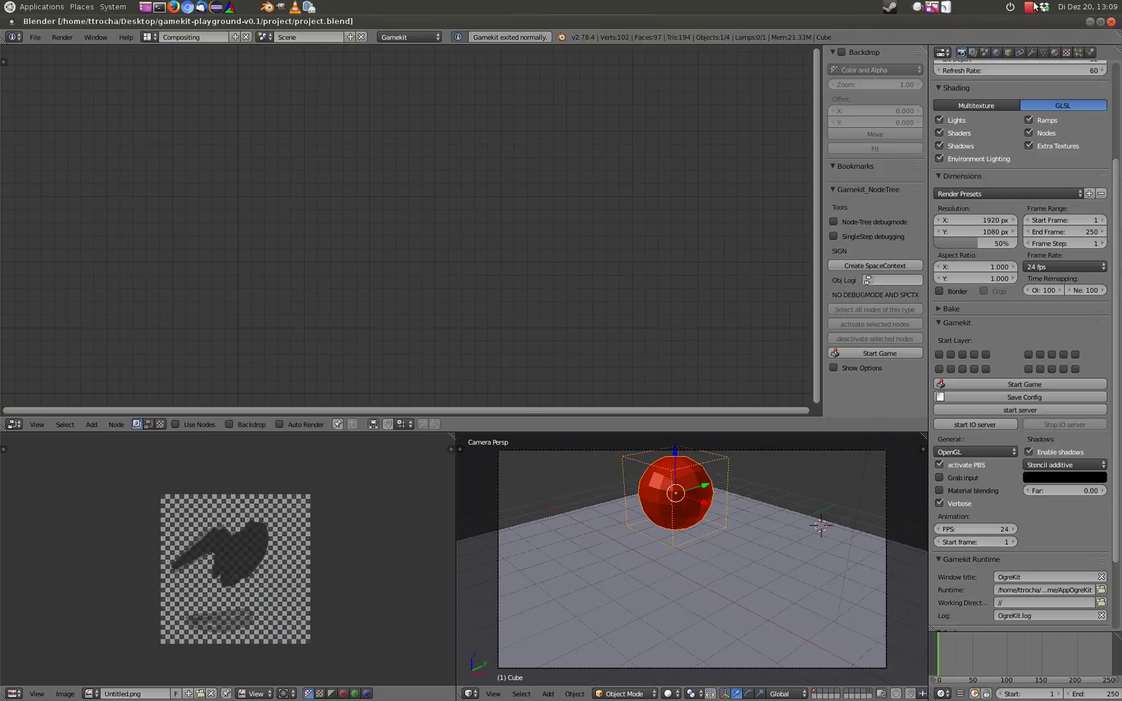
{"action": "left_click", "coordinate": [1090, 52]}
{"action": "left_click", "coordinate": [1035, 153]}
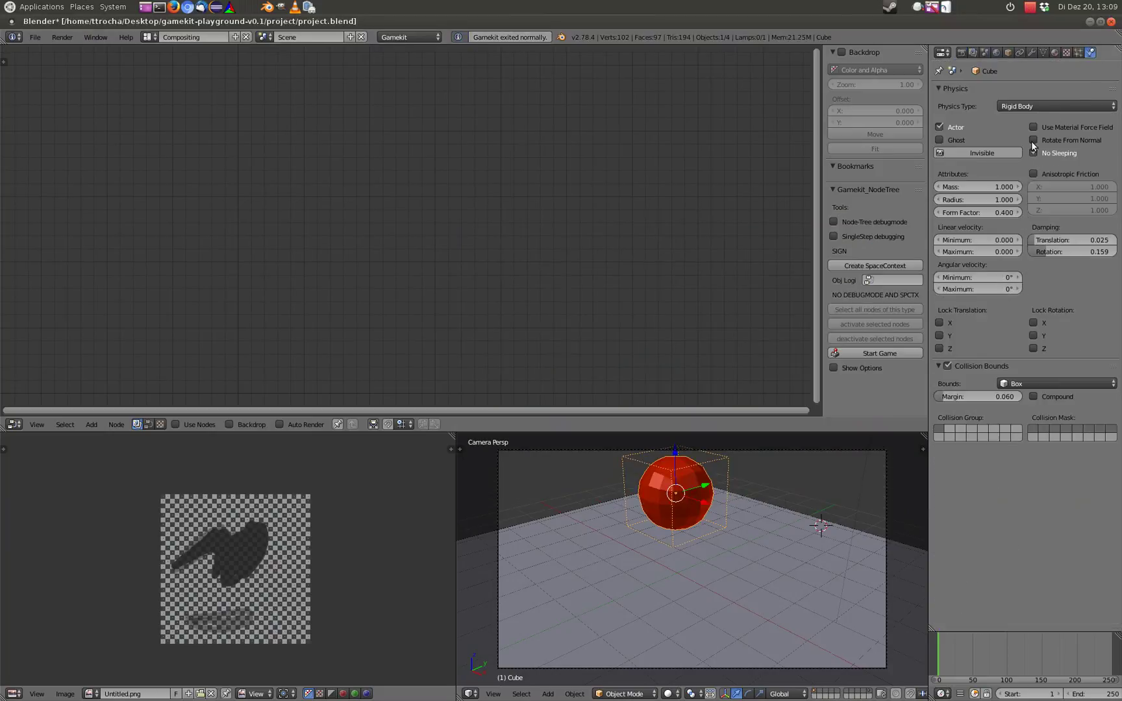
{"action": "left_click", "coordinate": [962, 53]}
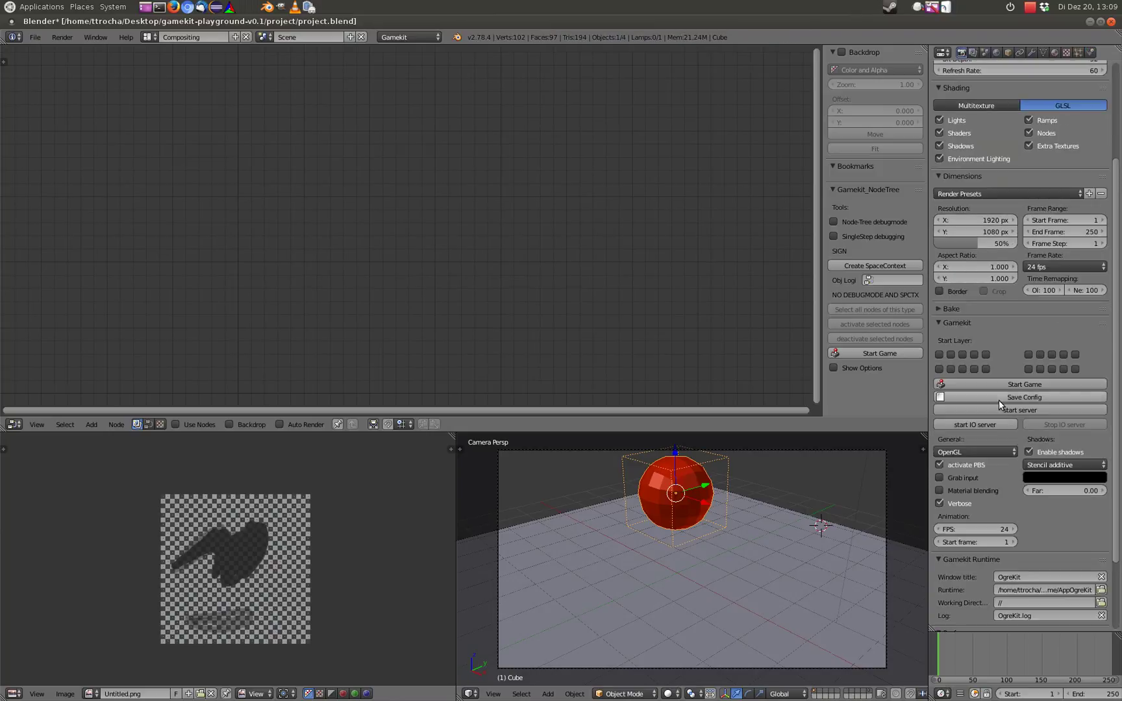
{"action": "left_click", "coordinate": [954, 383]}
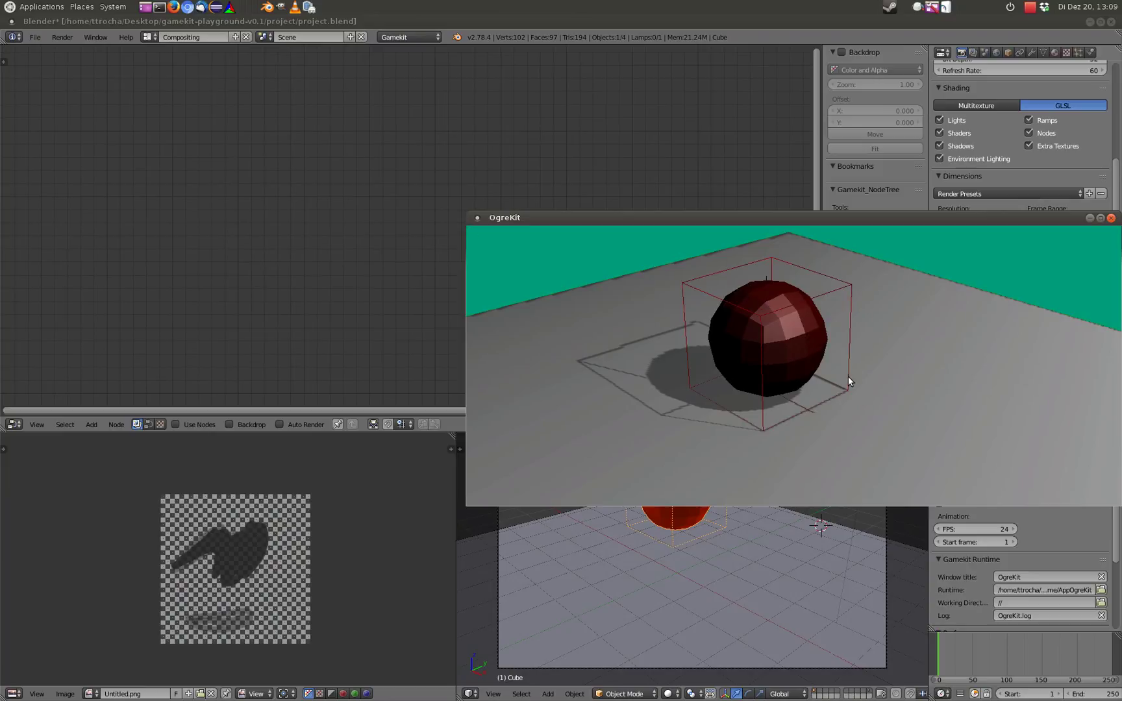
{"action": "key", "text": "Escape"}
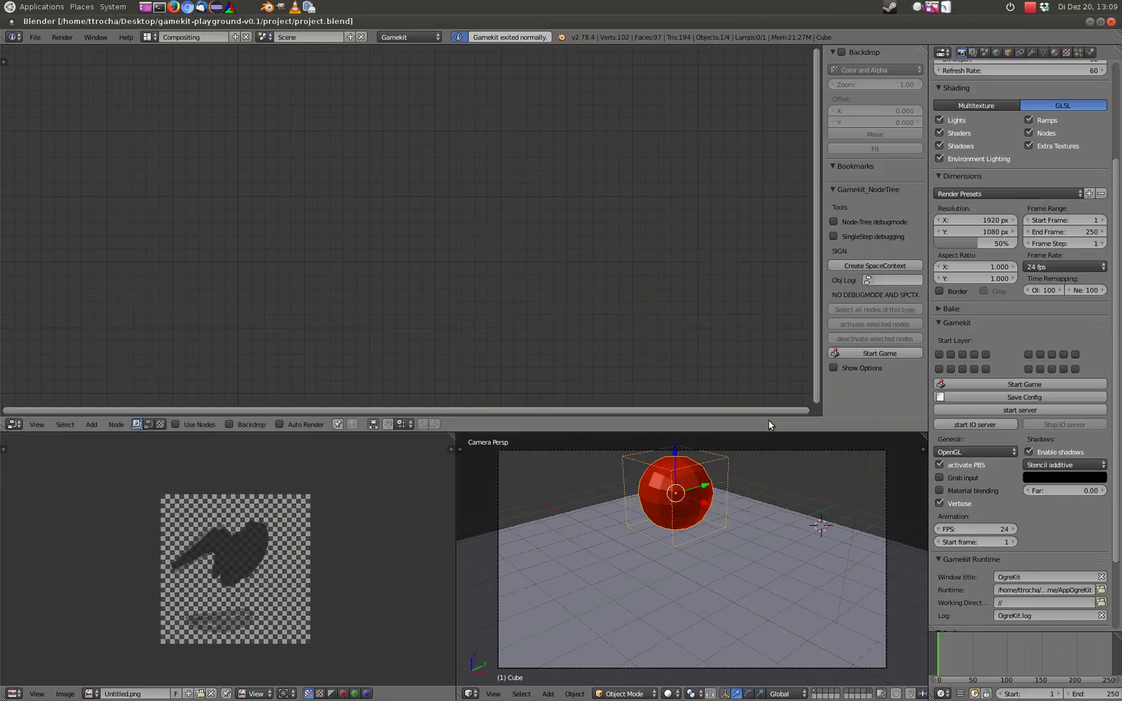
Step: Tick Ghost for the Cube, test it falling through the floor in OgreKit, then untick Ghost
{"action": "left_click", "coordinate": [1090, 53]}
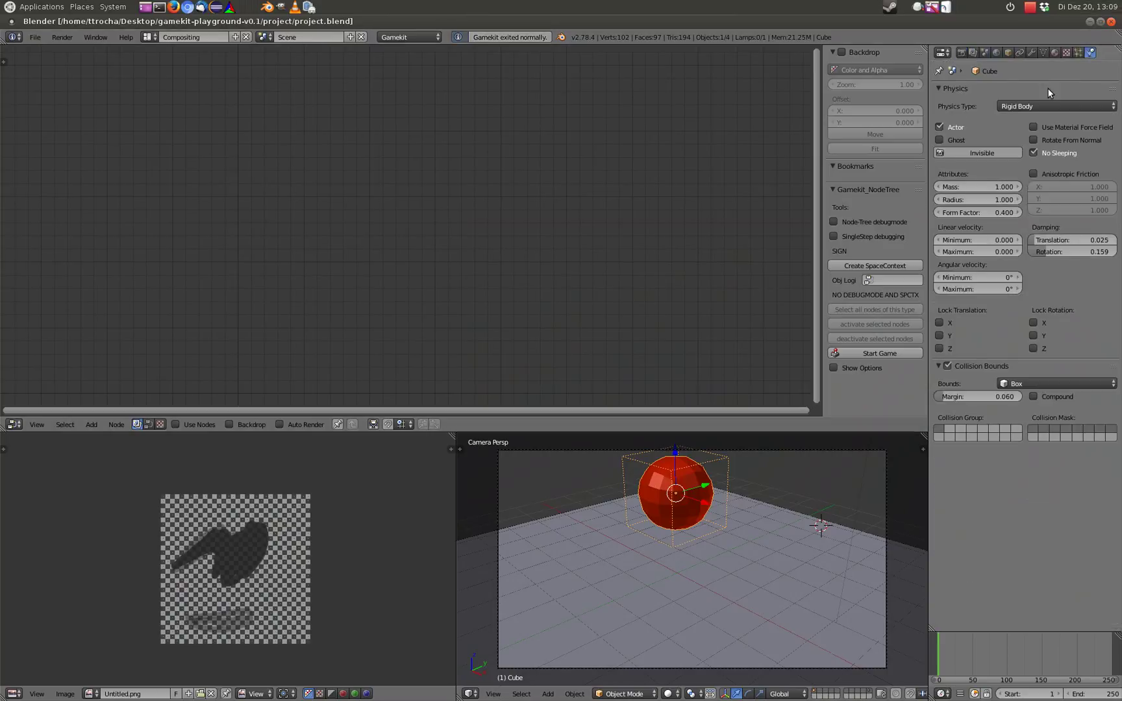
{"action": "left_click", "coordinate": [939, 139]}
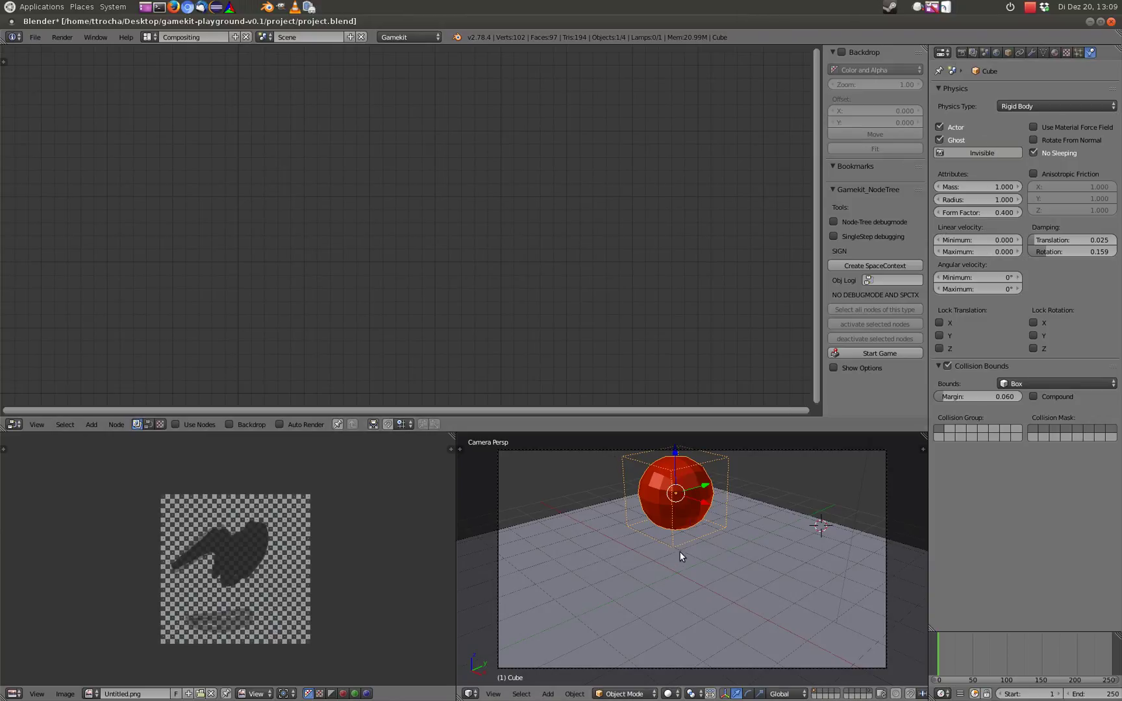
{"action": "left_click", "coordinate": [962, 52]}
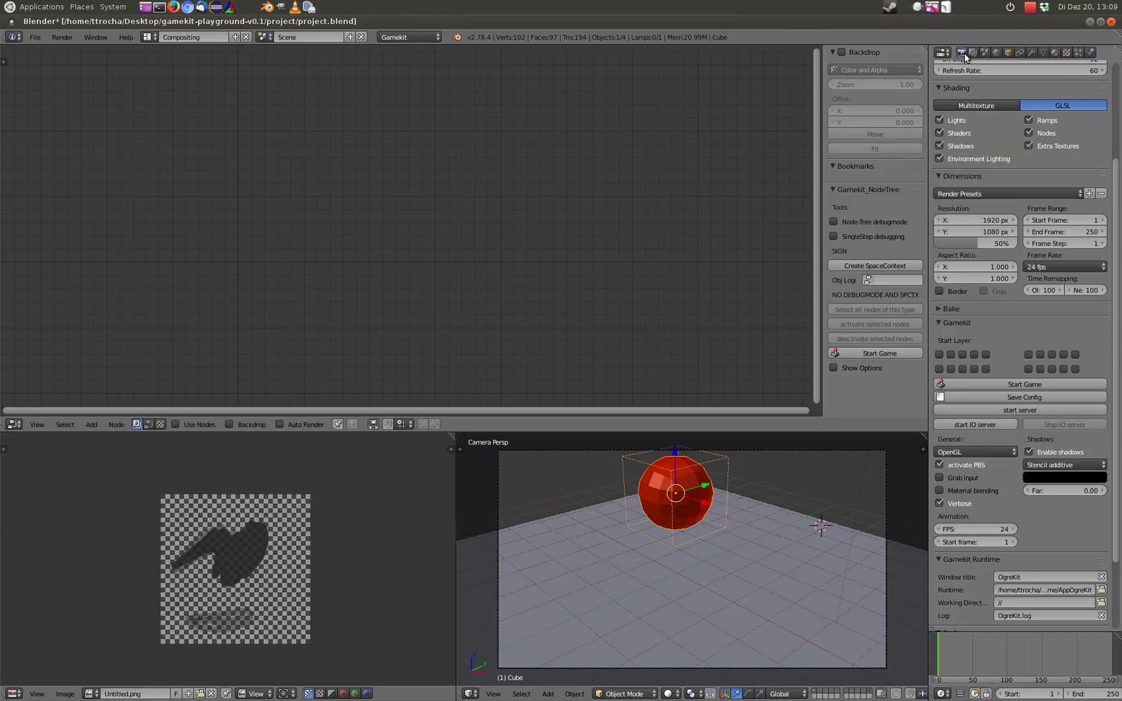
{"action": "left_click", "coordinate": [1021, 385]}
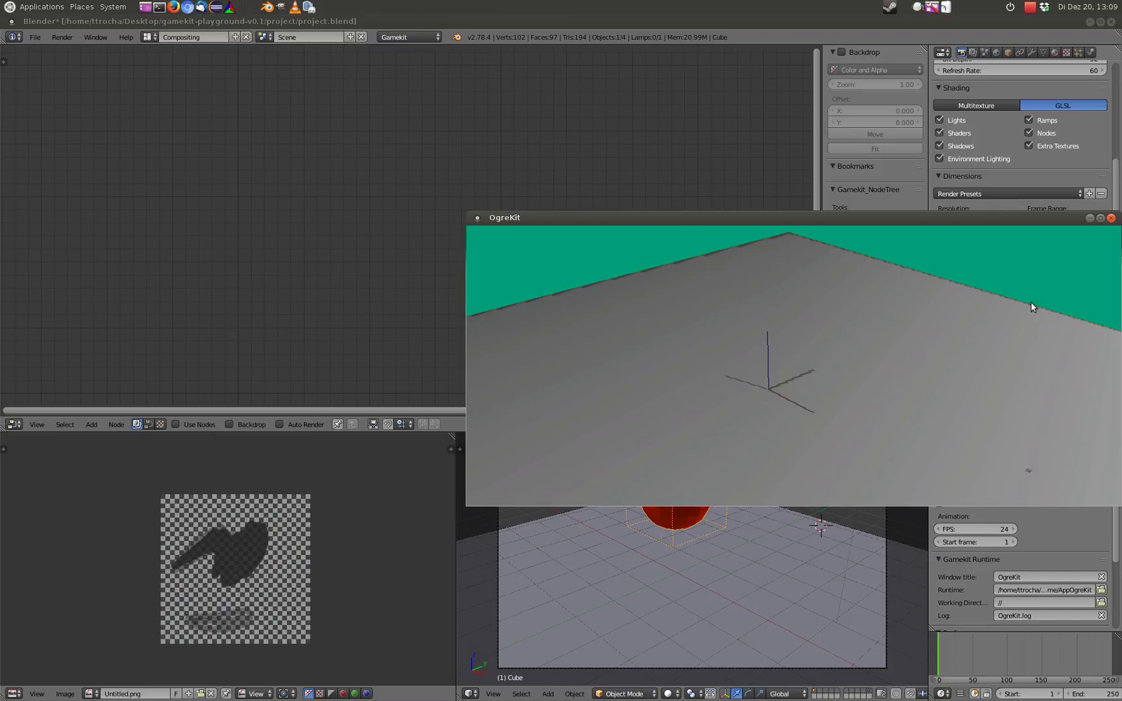
{"action": "key", "text": "Escape"}
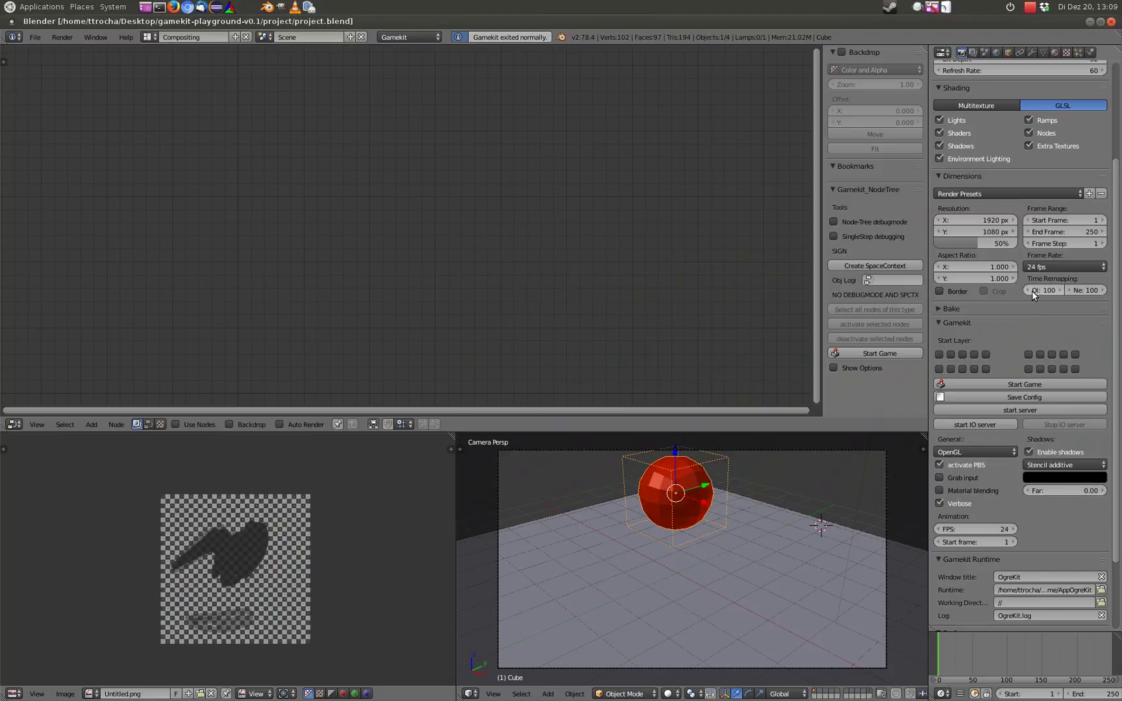
{"action": "left_click", "coordinate": [1092, 53]}
{"action": "left_click", "coordinate": [938, 140]}
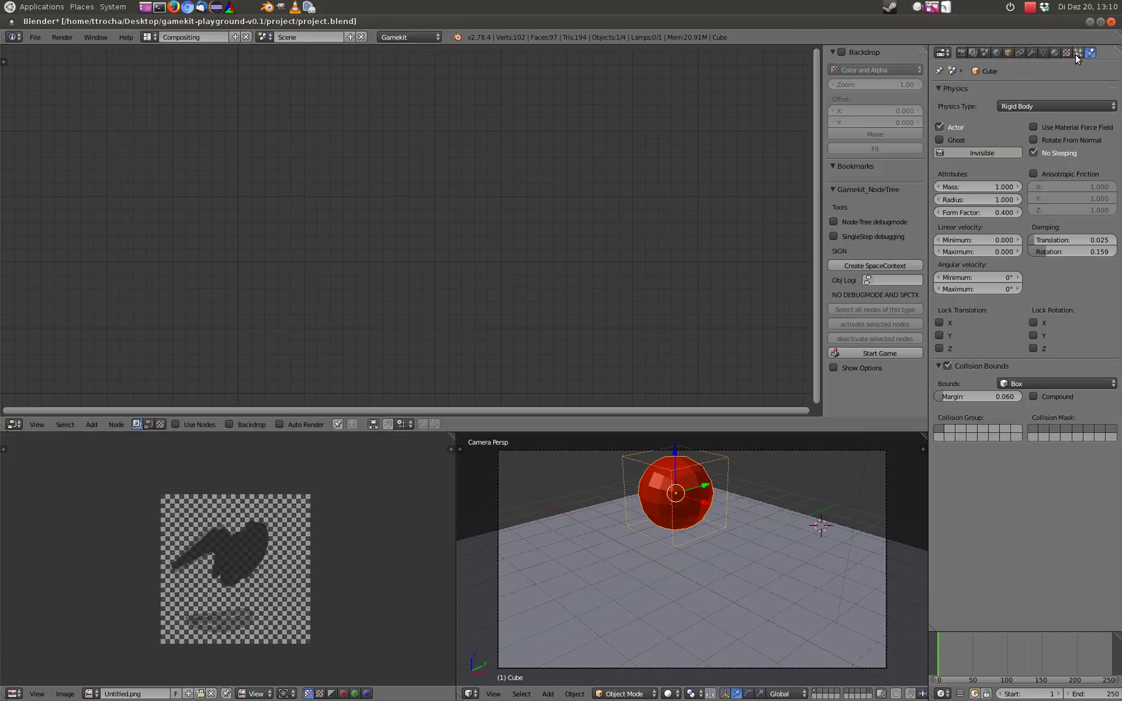
Step: Set the Cube's Physics Type to Dynamic and rotate it to a tilted angle
{"action": "left_click", "coordinate": [1034, 104]}
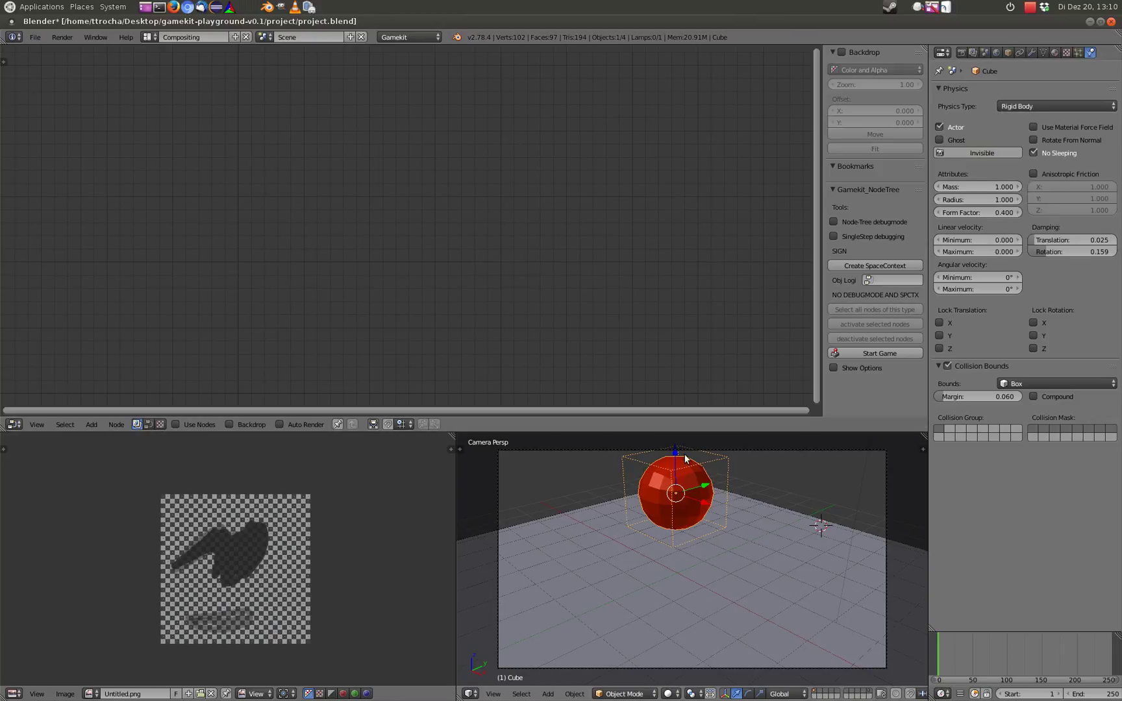
{"action": "left_click", "coordinate": [1039, 106]}
{"action": "left_click", "coordinate": [1010, 146]}
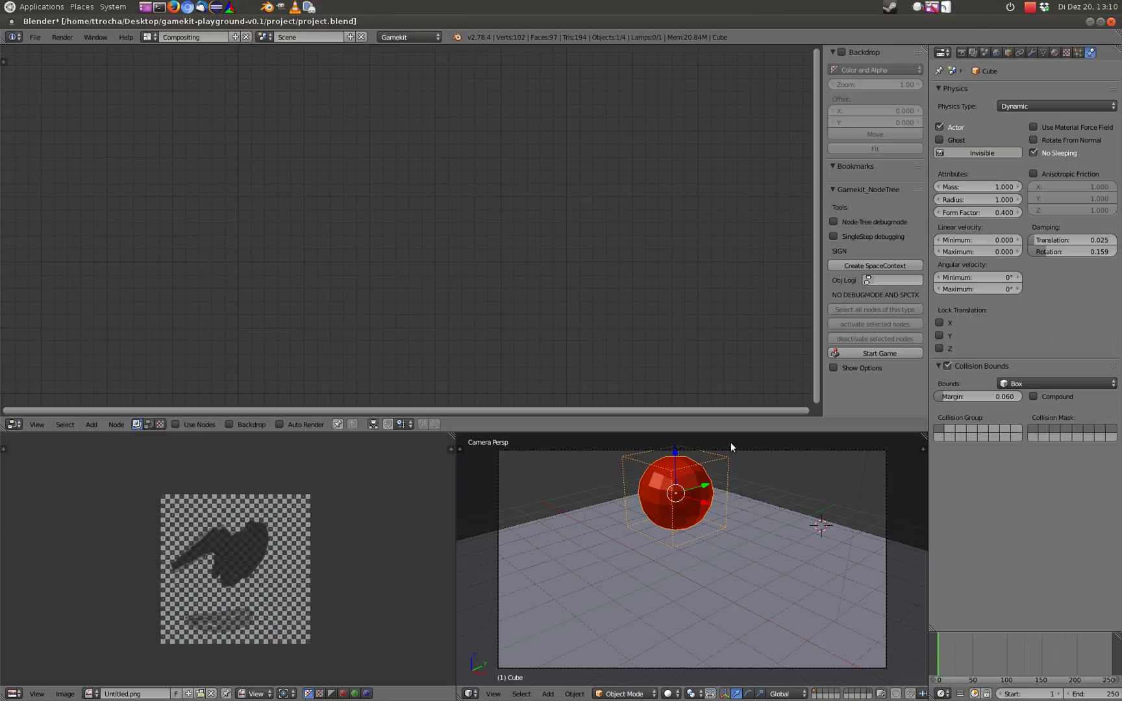
{"action": "key", "text": "r"}
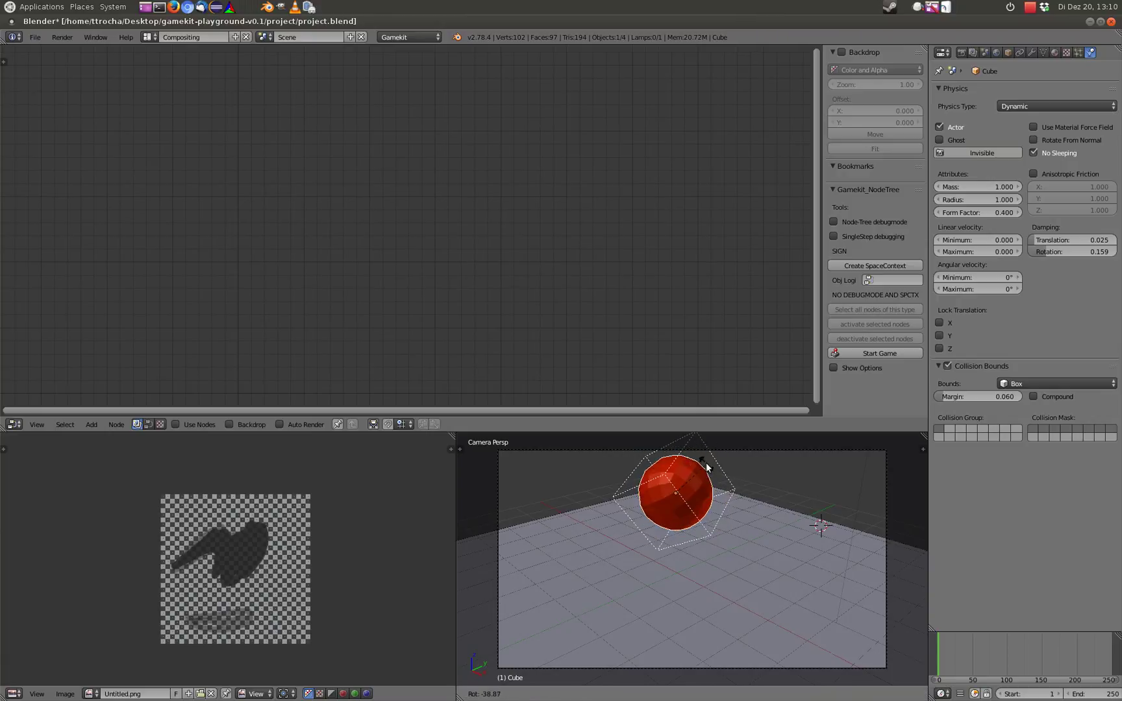
{"action": "left_click", "coordinate": [728, 484]}
Step: Run the tilted Dynamic Cube in OgreKit from the Render tab, then quit
{"action": "left_click", "coordinate": [961, 53]}
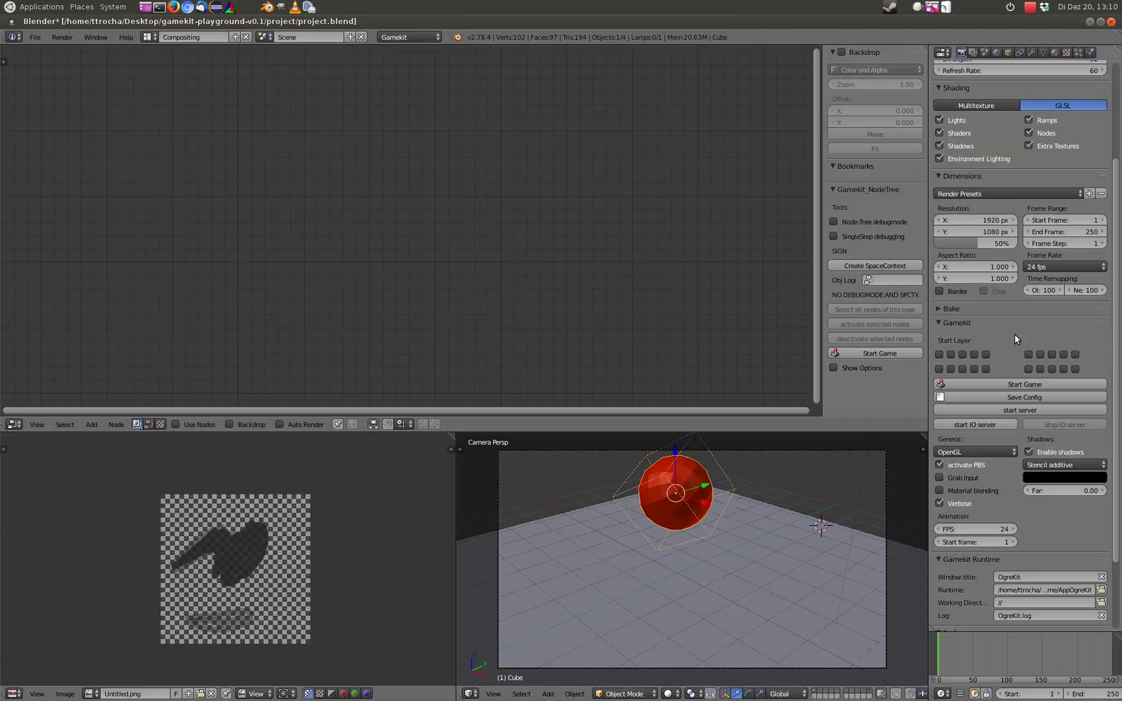
{"action": "left_click", "coordinate": [1025, 384]}
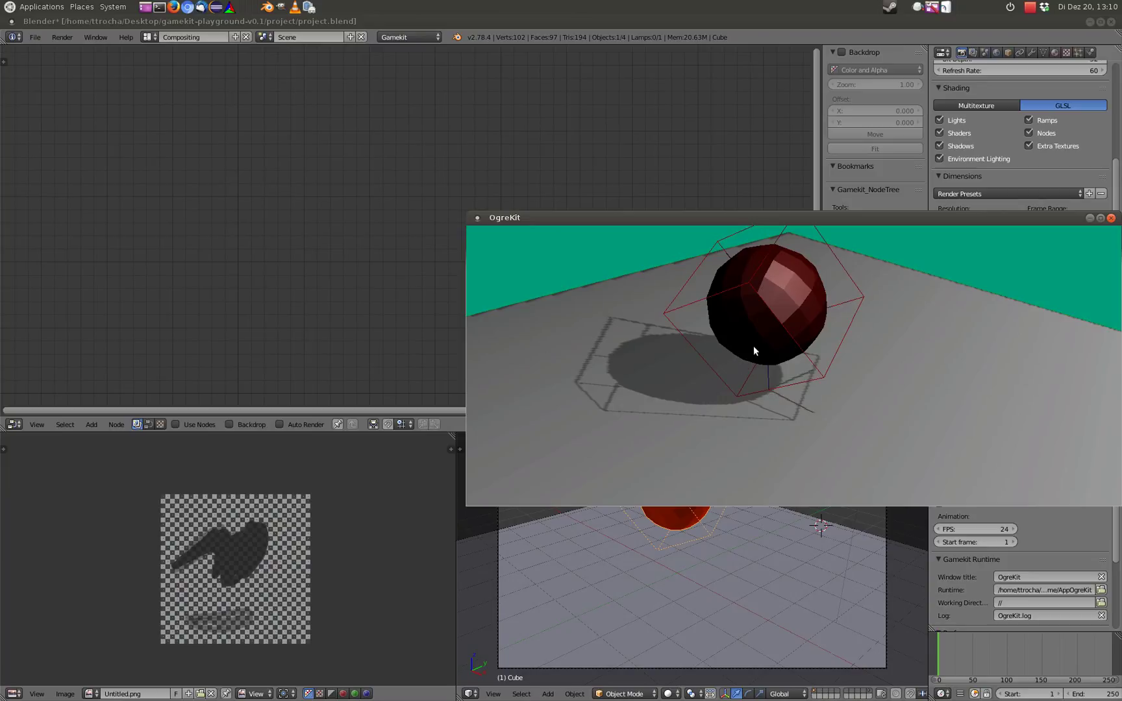
{"action": "key", "text": "Escape"}
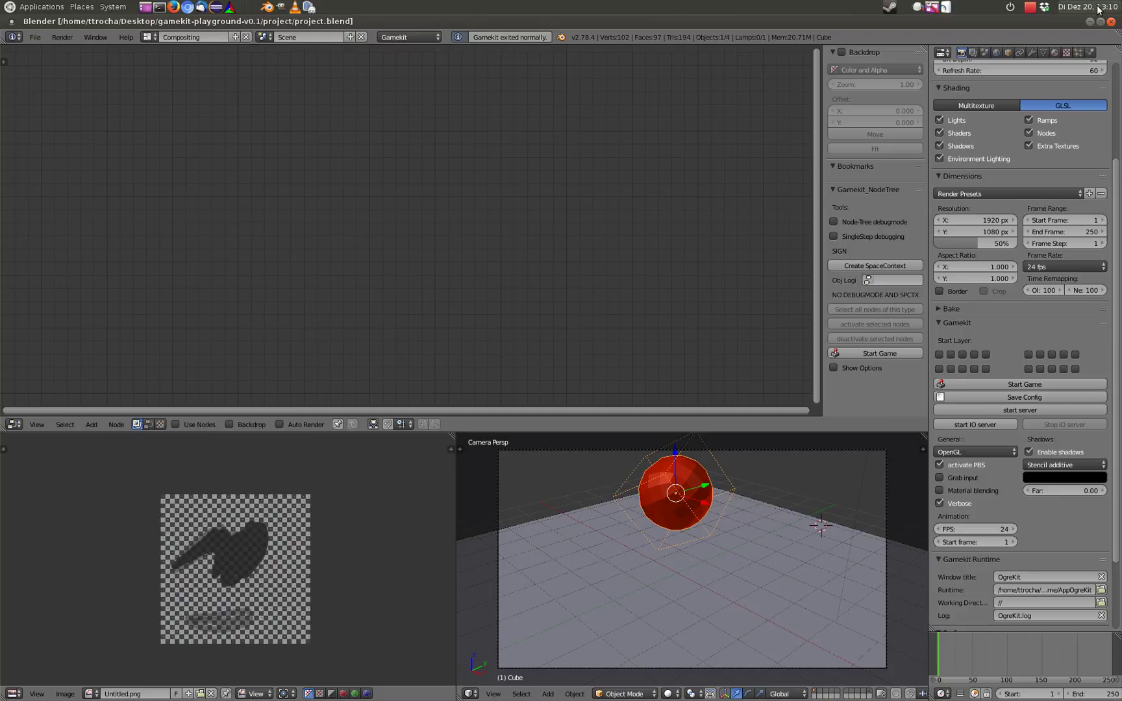
Step: Change the Cube's Physics Type to Sensor
{"action": "left_click", "coordinate": [1091, 52]}
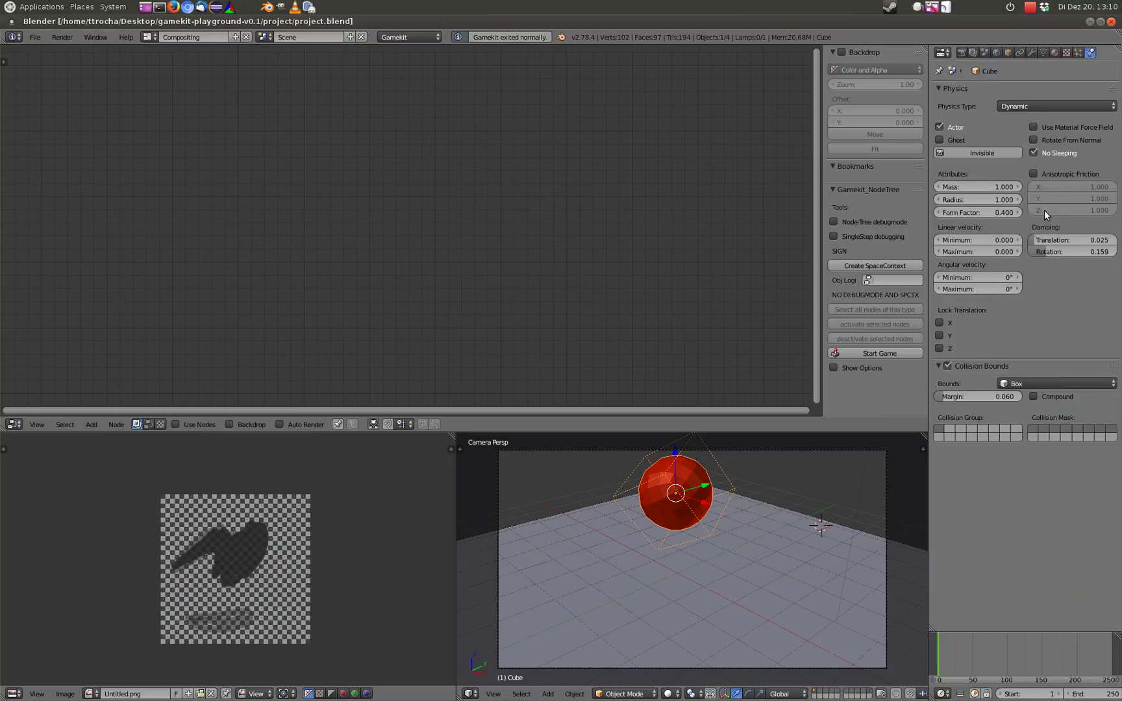
{"action": "left_click", "coordinate": [1023, 105]}
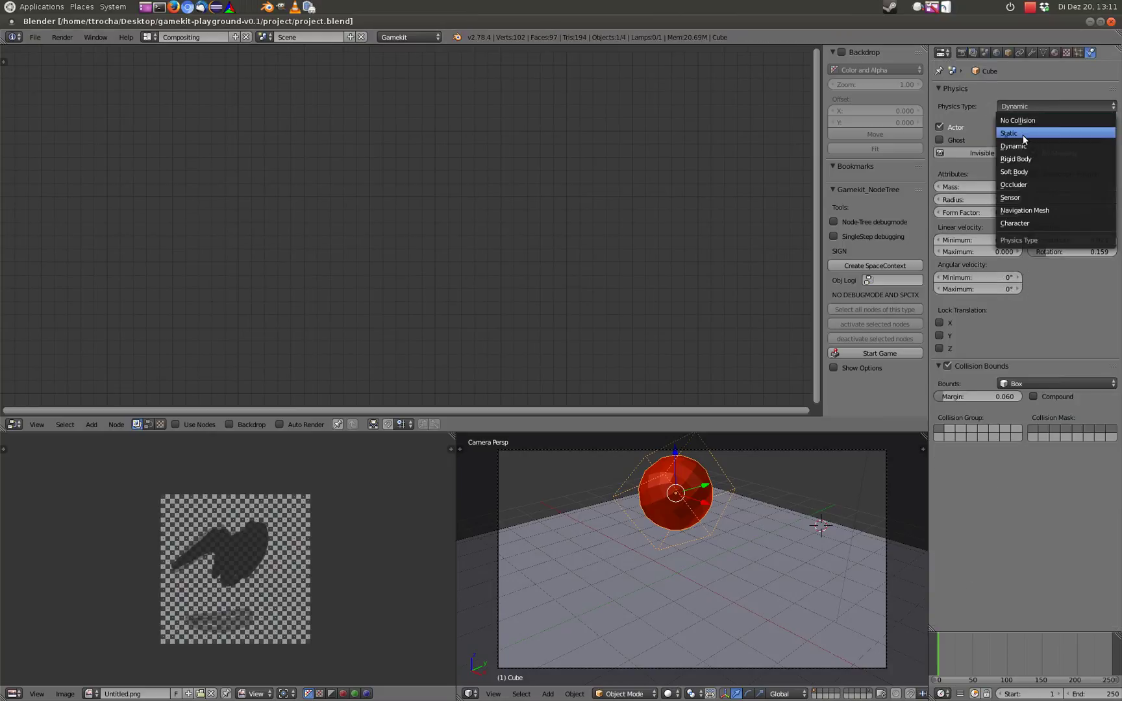
{"action": "left_click", "coordinate": [1009, 197]}
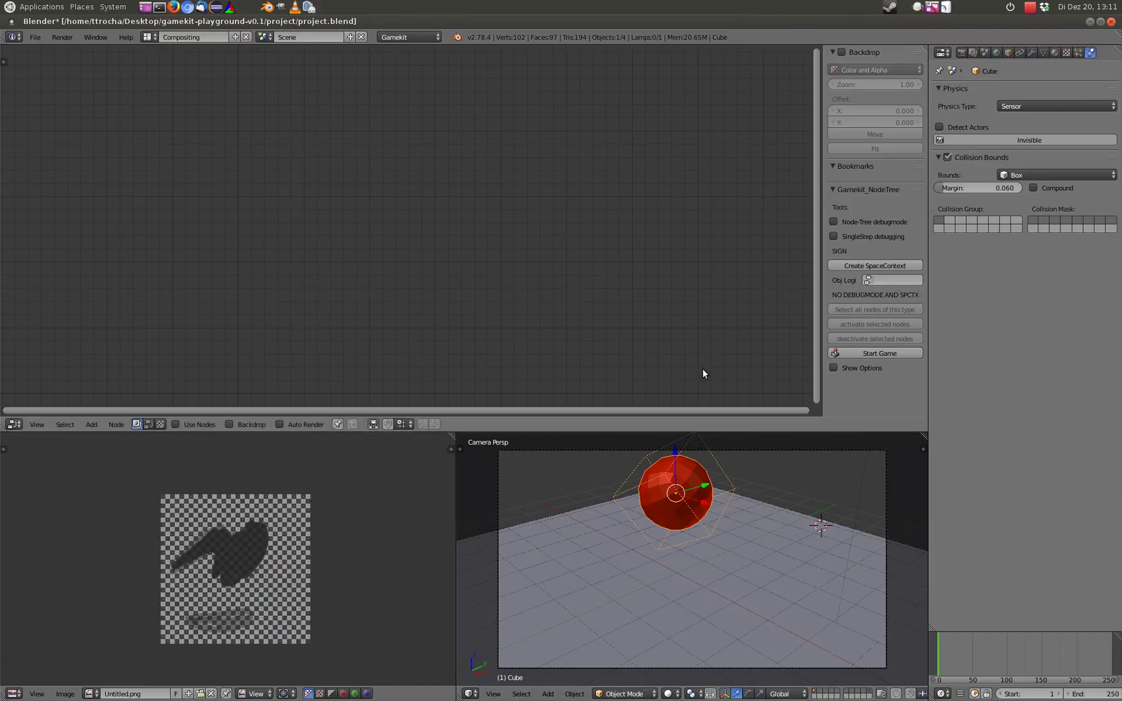
Step: Browse the particle, texture and material tabs, then set Physics Type back to Rigid Body
{"action": "left_click", "coordinate": [1077, 52]}
{"action": "left_click", "coordinate": [1066, 53]}
{"action": "left_click", "coordinate": [1055, 52]}
{"action": "left_click", "coordinate": [1089, 52]}
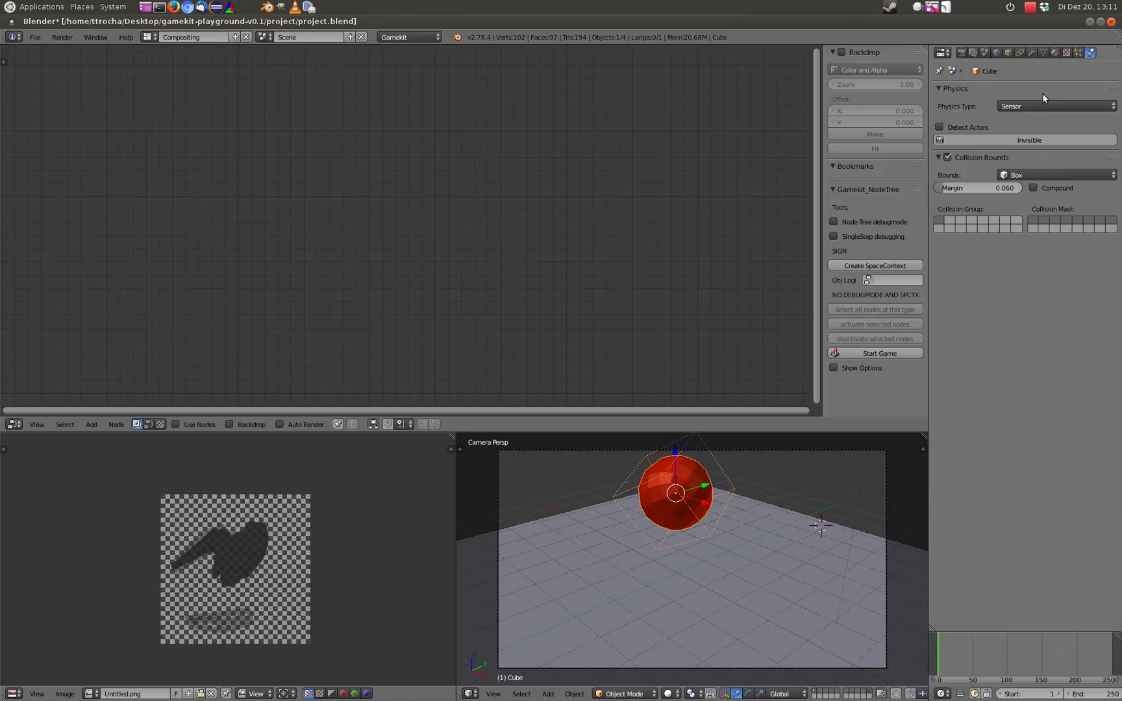
{"action": "left_click", "coordinate": [1017, 107]}
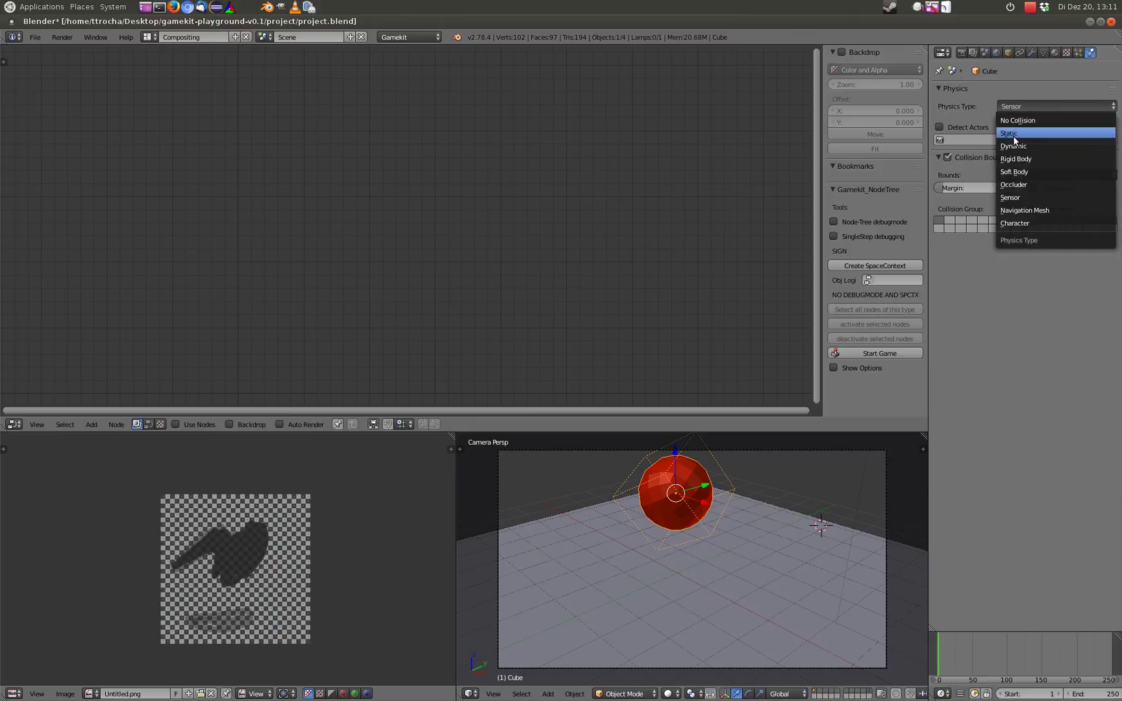
{"action": "left_click", "coordinate": [1016, 159]}
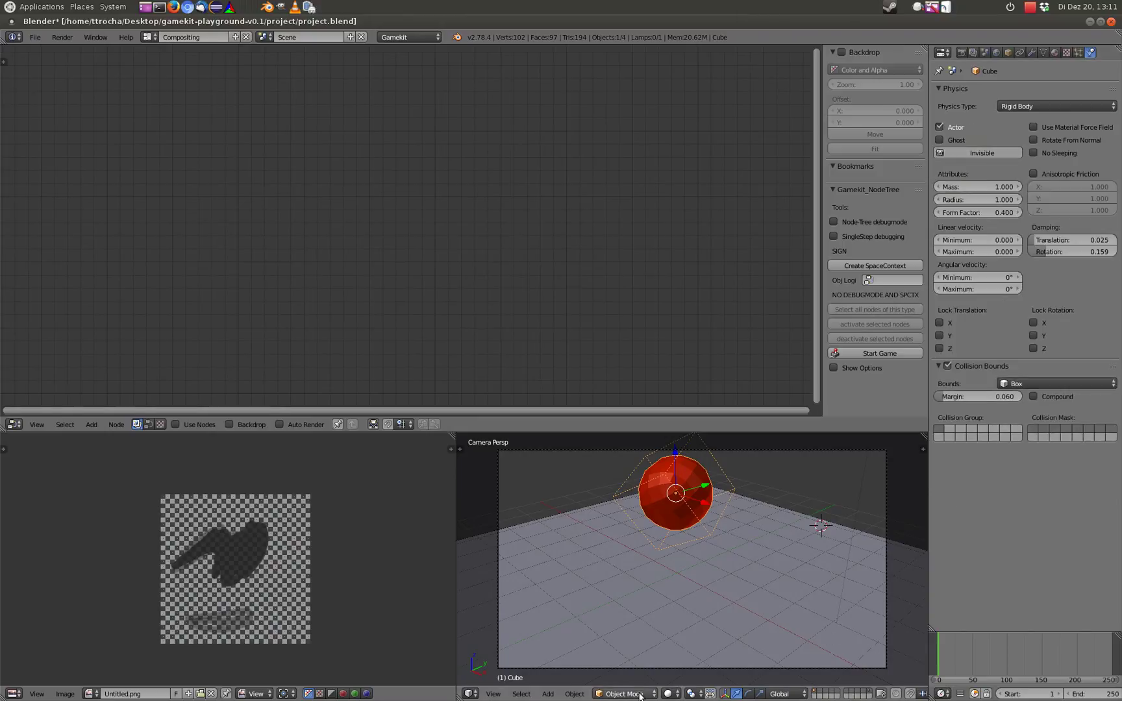